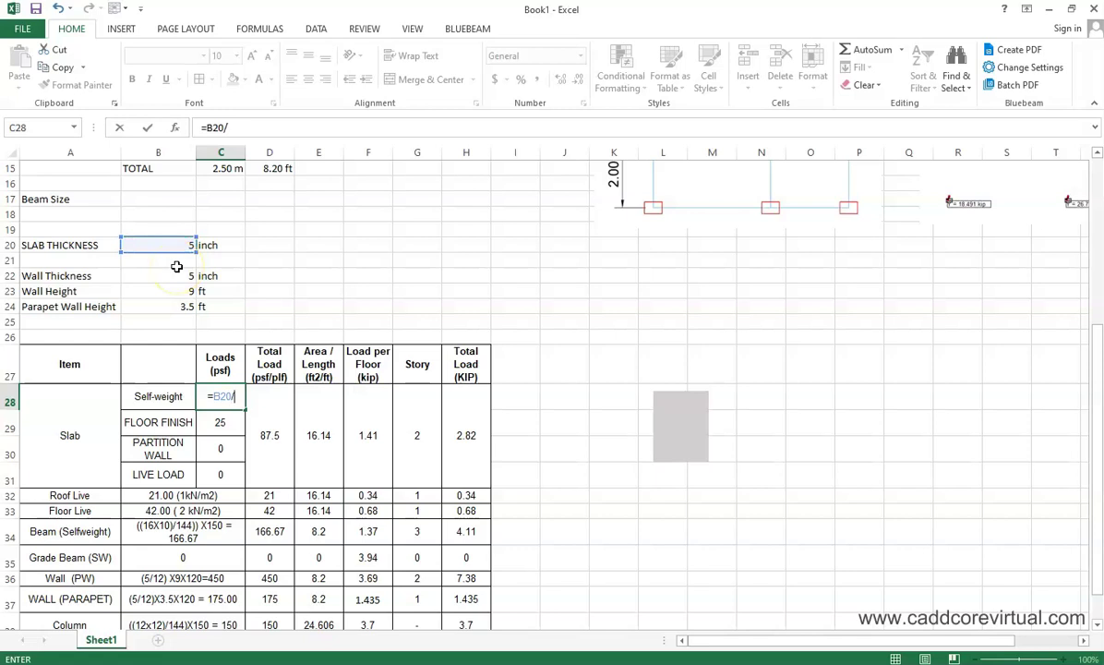
Step: Enter the slab self-weight load in C28 as the slab thickness divided by 12, using =(B20/12)
key(Return)
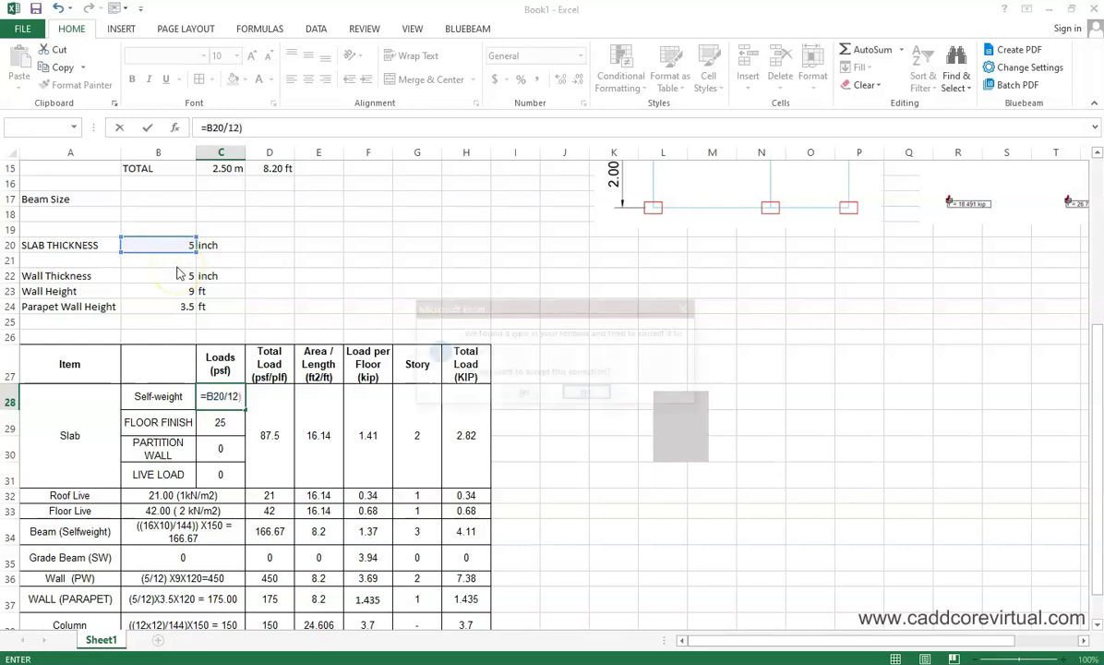
key(Return)
key(Right)
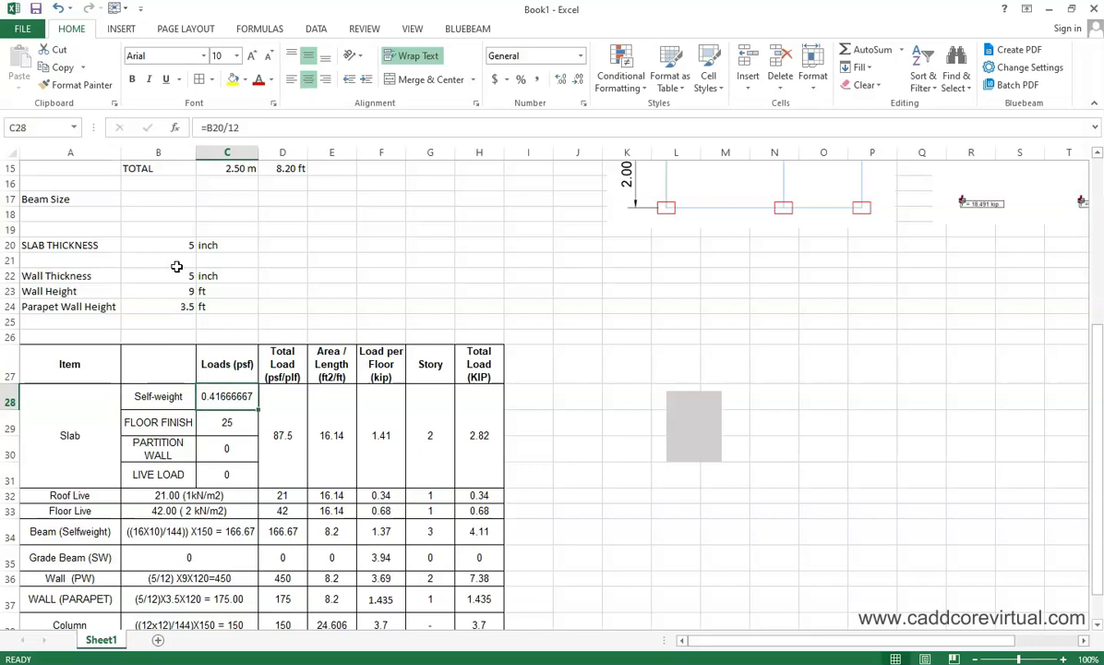
key(F2)
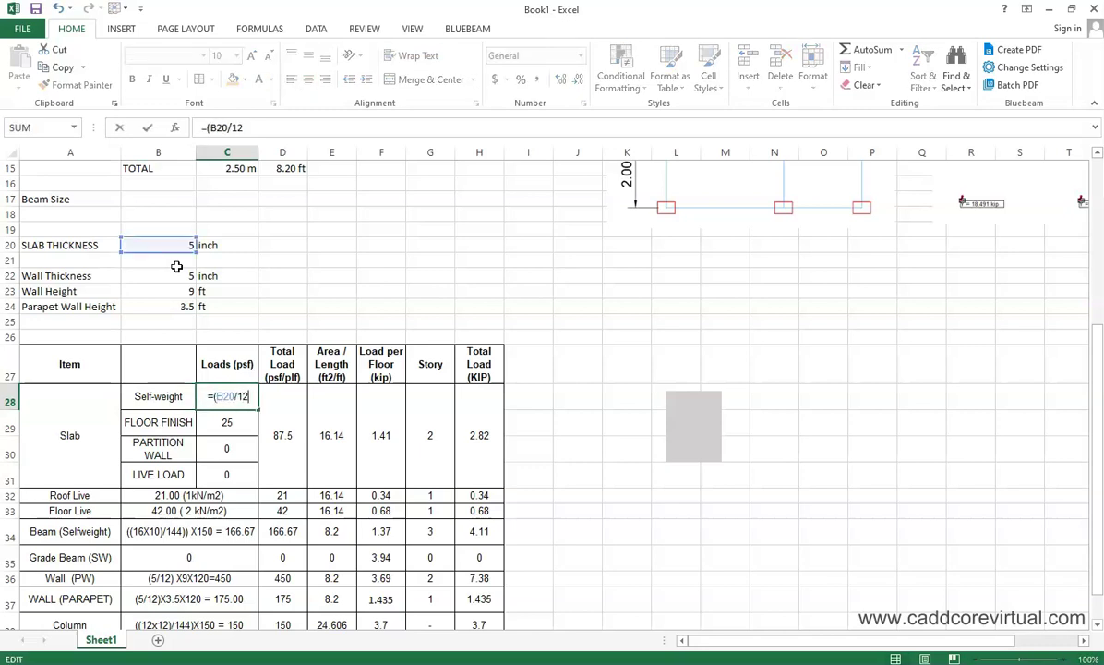
text()*150)
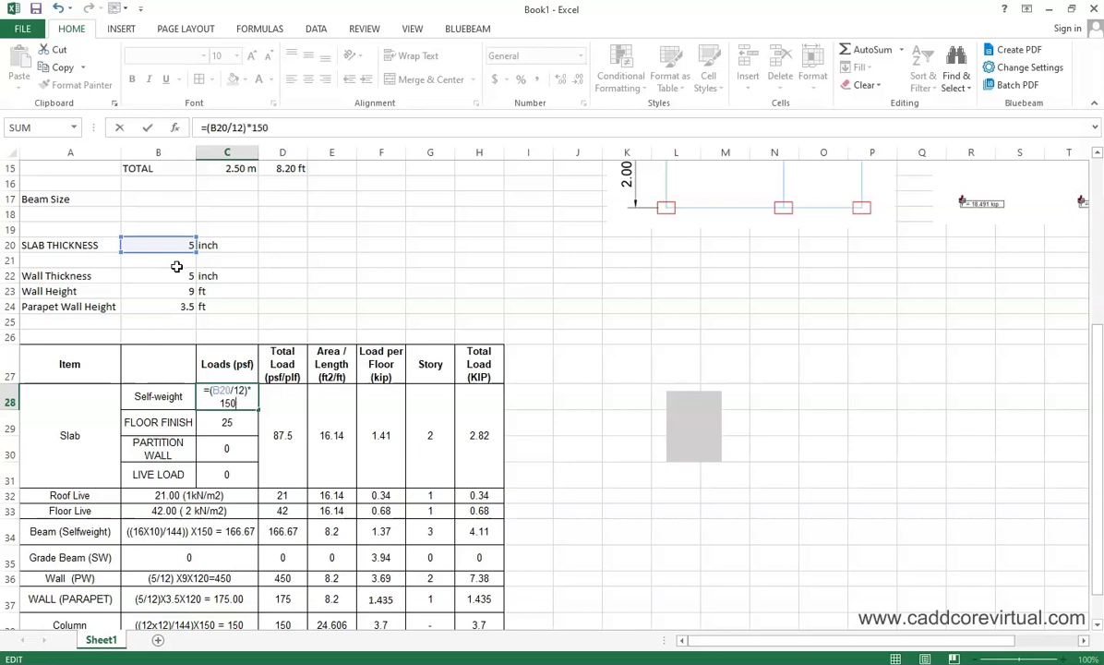
key(BackSpace)
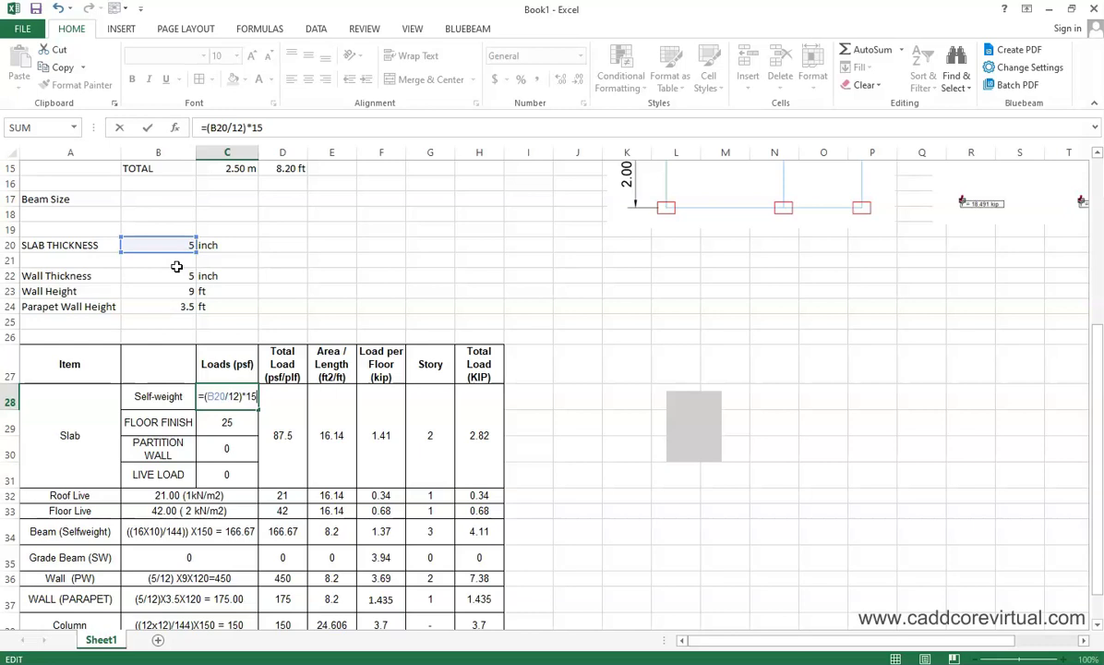
key(Return)
Step: Add the heading "Unit Weight" in cell G5 beside the given data
scroll(526, 421, up, 5)
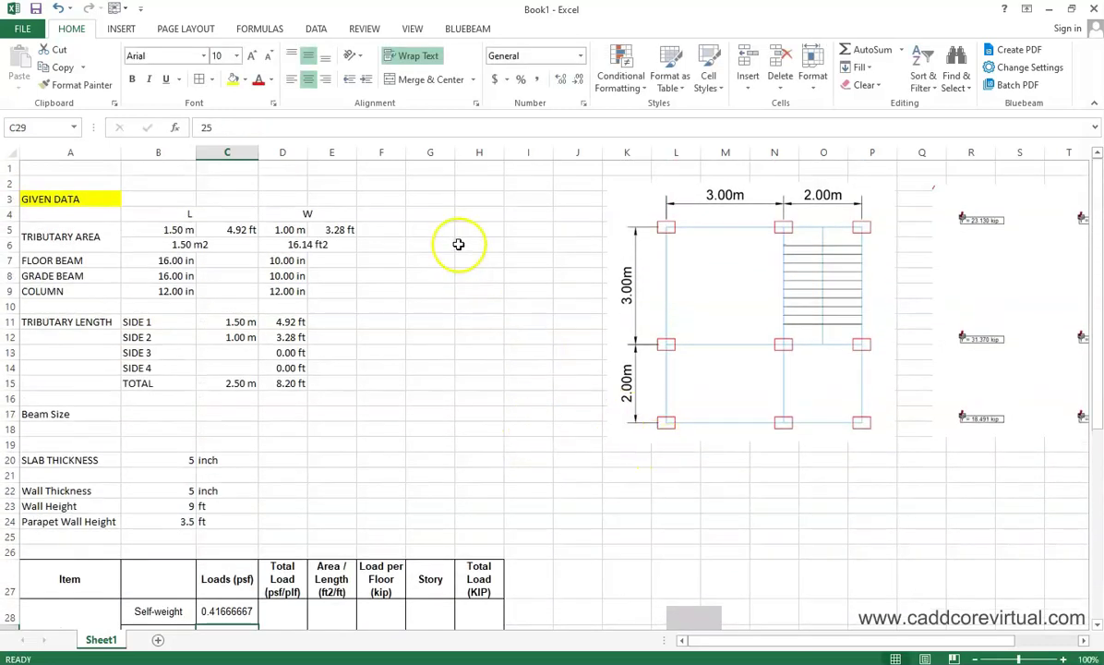
click(430, 231)
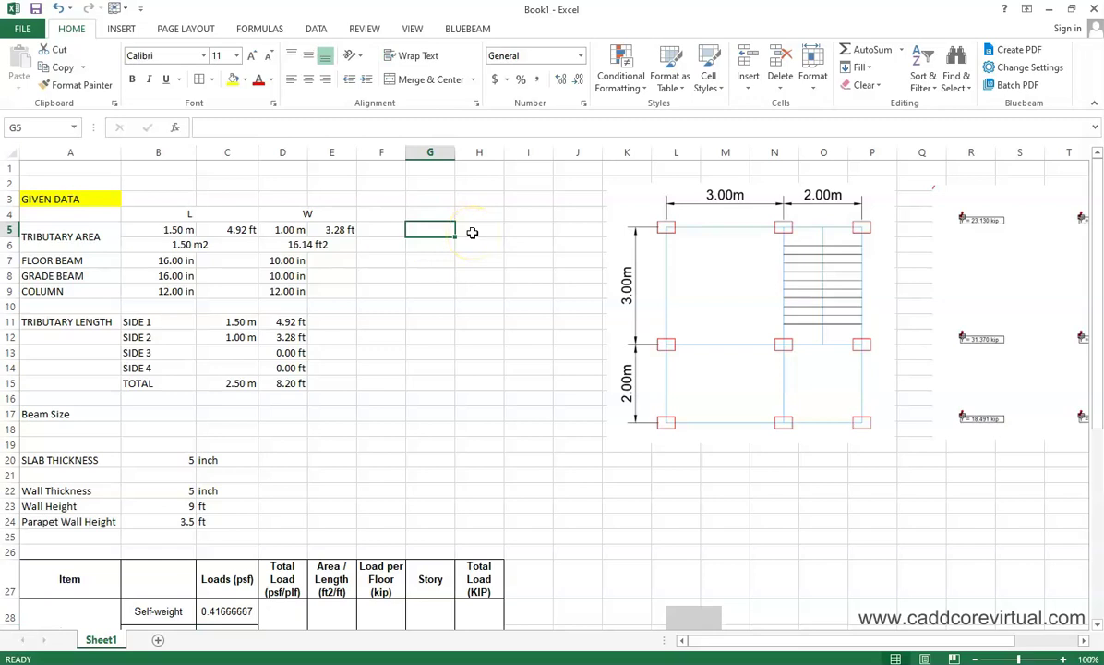
text(Unit Weight)
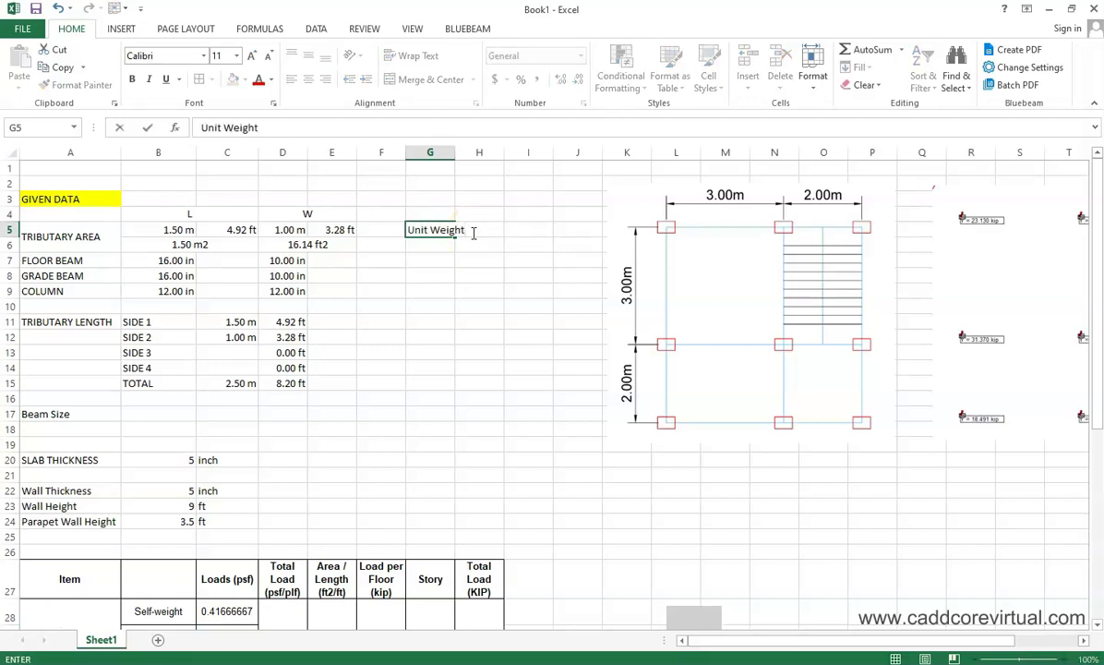
key(Return)
key(Return)
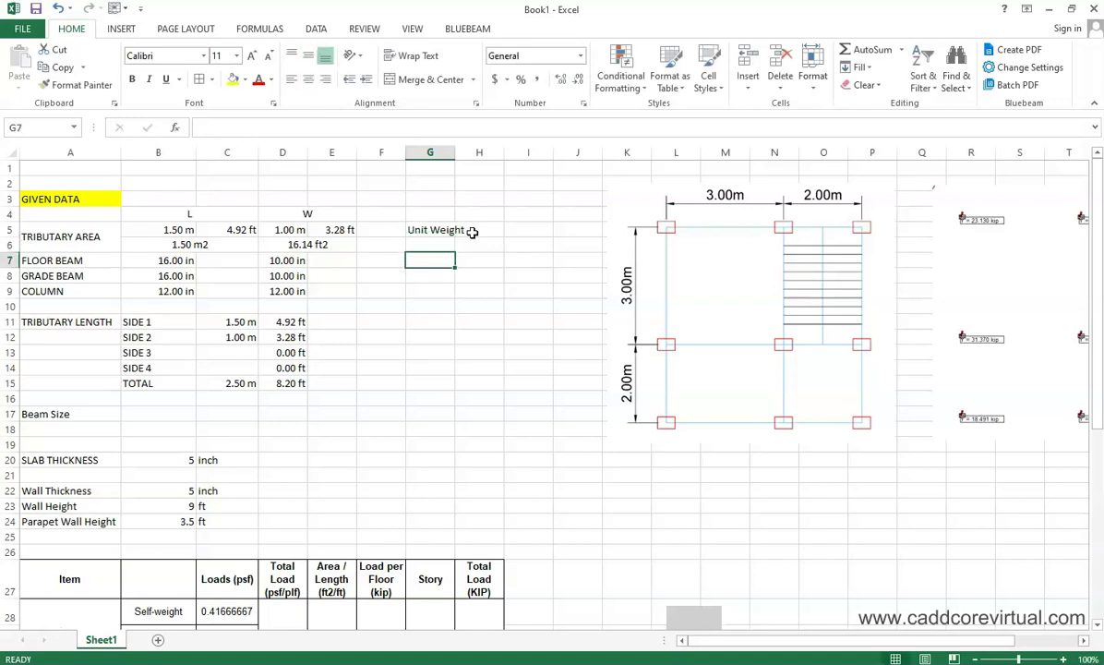
Step: Record CONCRETE in G7 with a unit weight of 150 and the unit lb/ft3 in the adjacent cells
text(CONCRETE)
key(Tab)
text(150)
key(Tab)
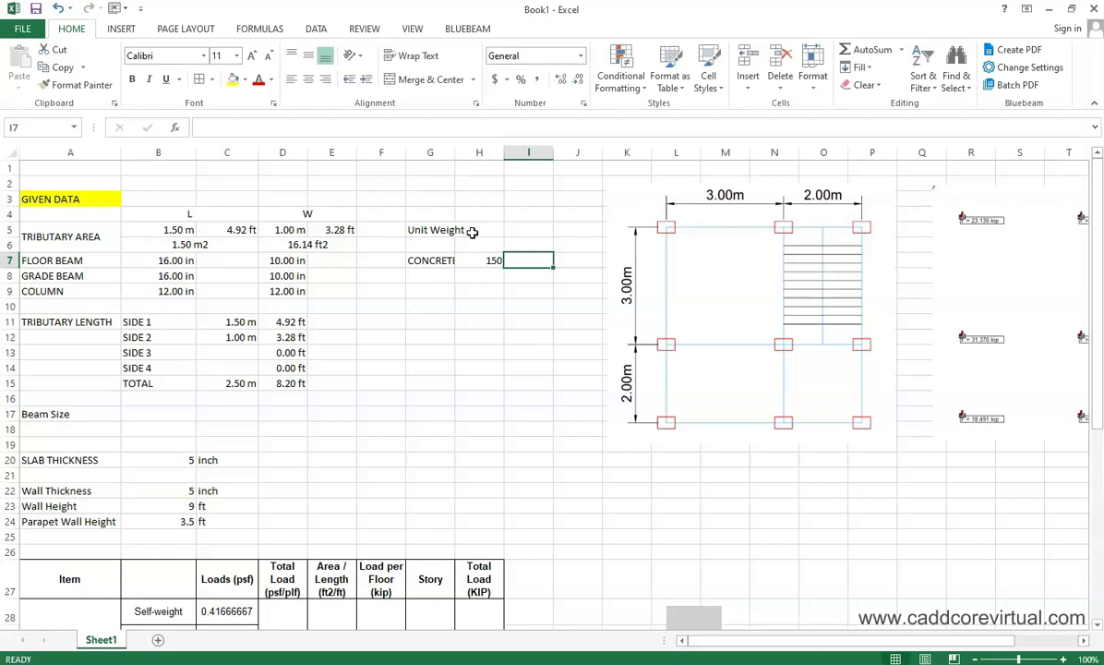
text(P)
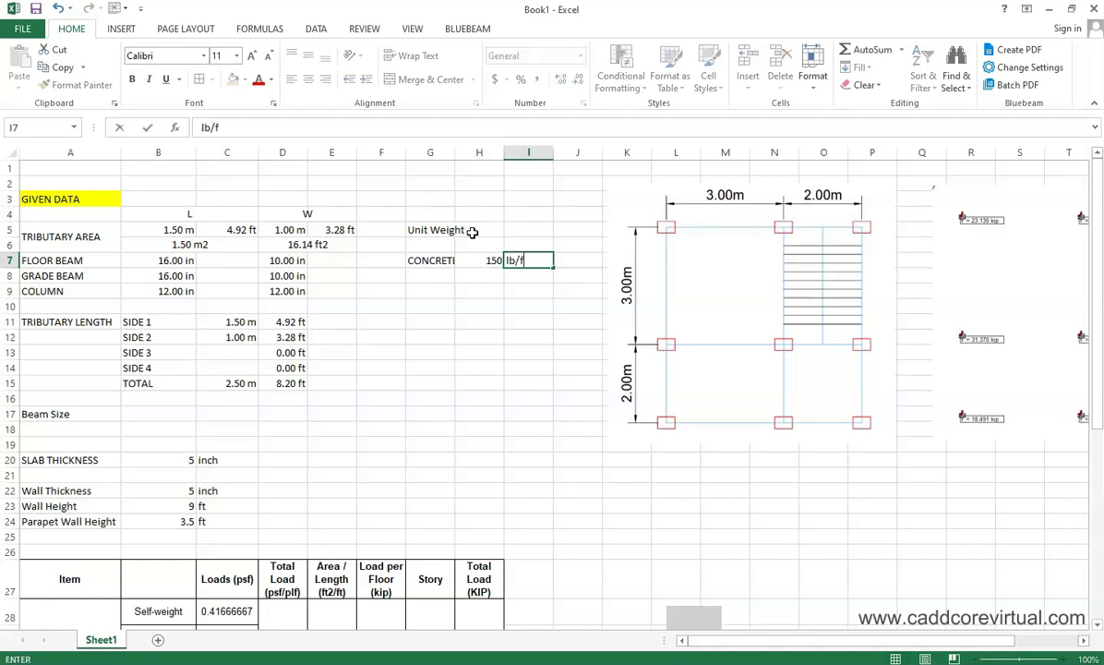
key(Return)
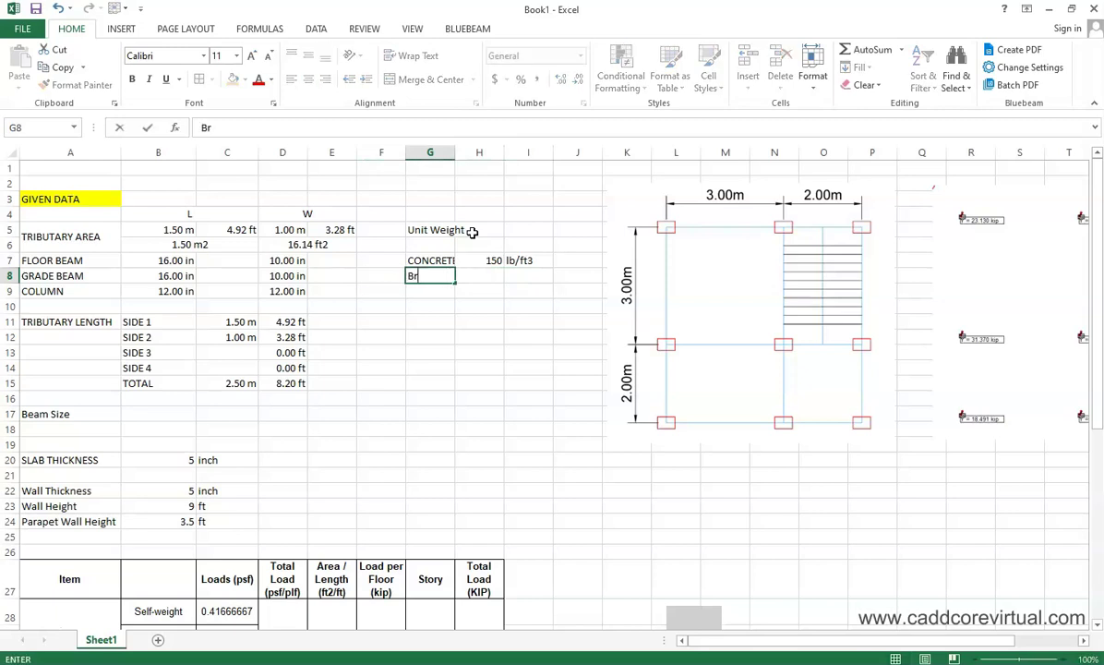
Step: Record Brick in G8 with a unit weight of 120 and the unit lb/ft3 in the adjacent cells
key(Tab)
text(12)
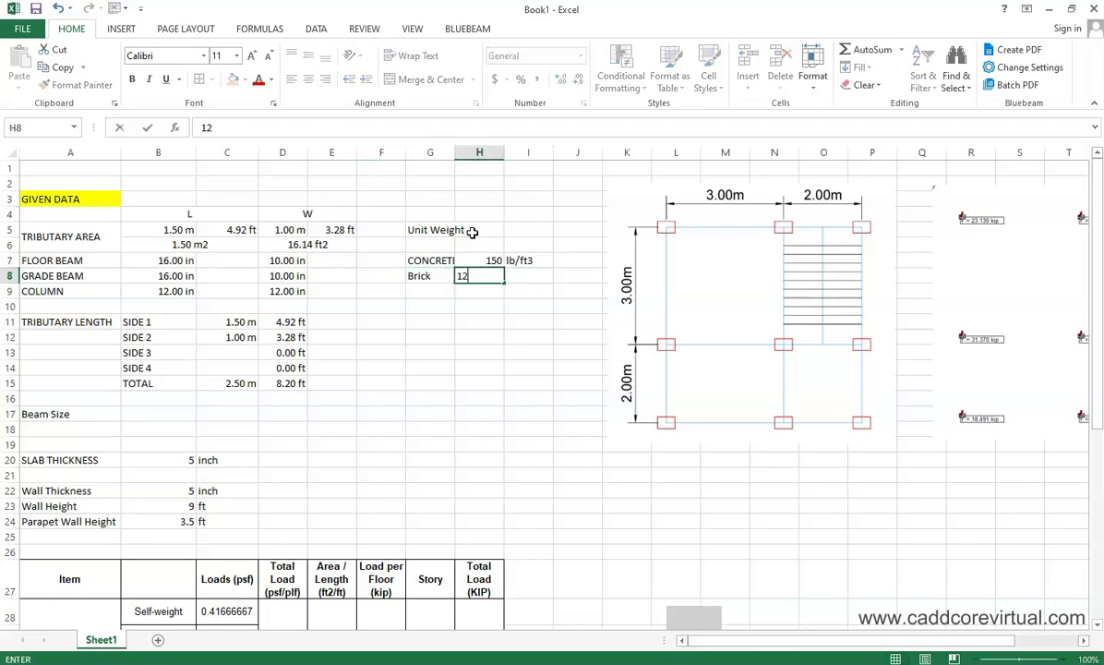
key(Tab)
text(lb)
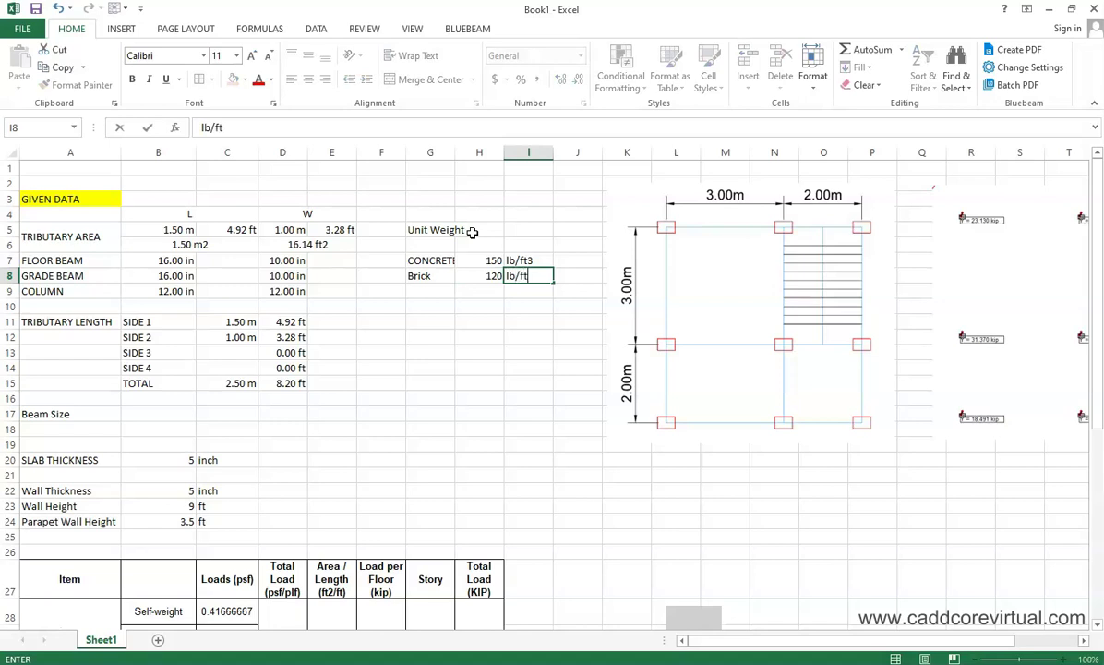
key(Return)
key(Left)
key(Left)
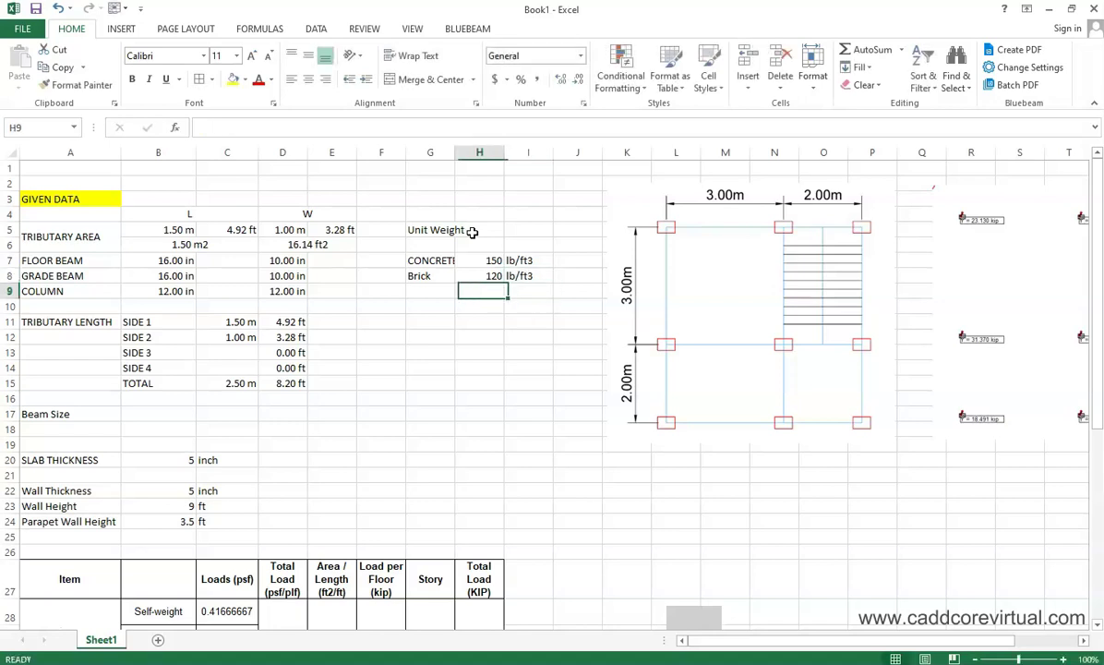
Step: Widen column G to fit its labels and highlight the Unit Weight heading in yellow
drag(454, 154, 468, 157)
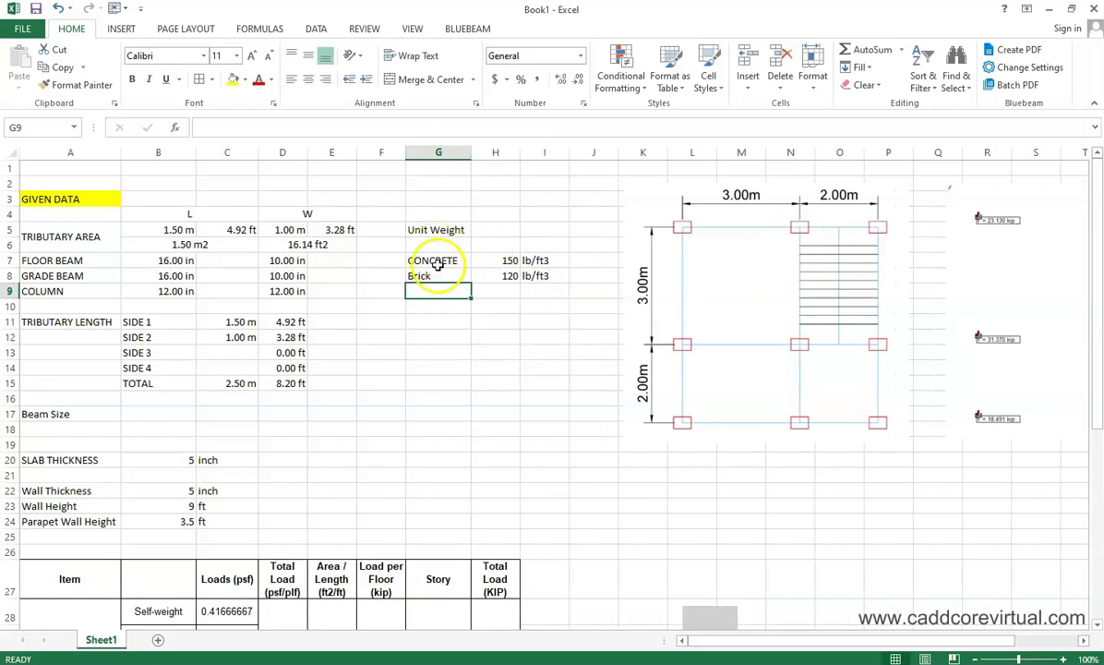
click(451, 230)
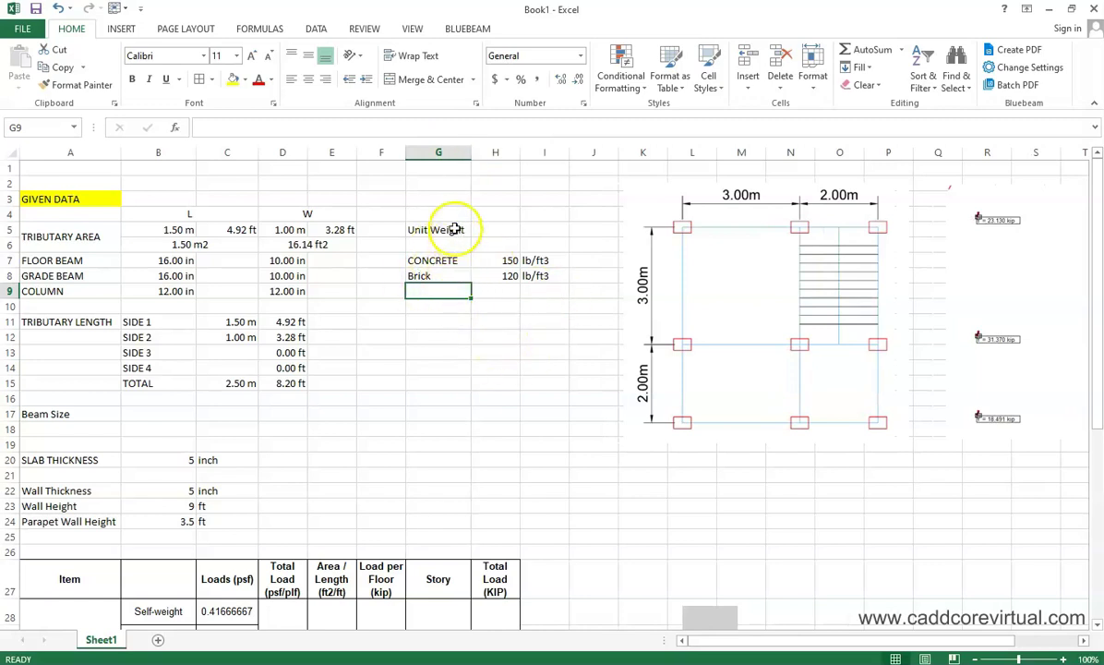
click(231, 78)
click(496, 460)
Step: Extend the slab self-weight formula in C28 by multiplying it by the concrete unit weight in H7
scroll(499, 412, down, 4)
scroll(153, 217, up, 4)
scroll(443, 434, down, 6)
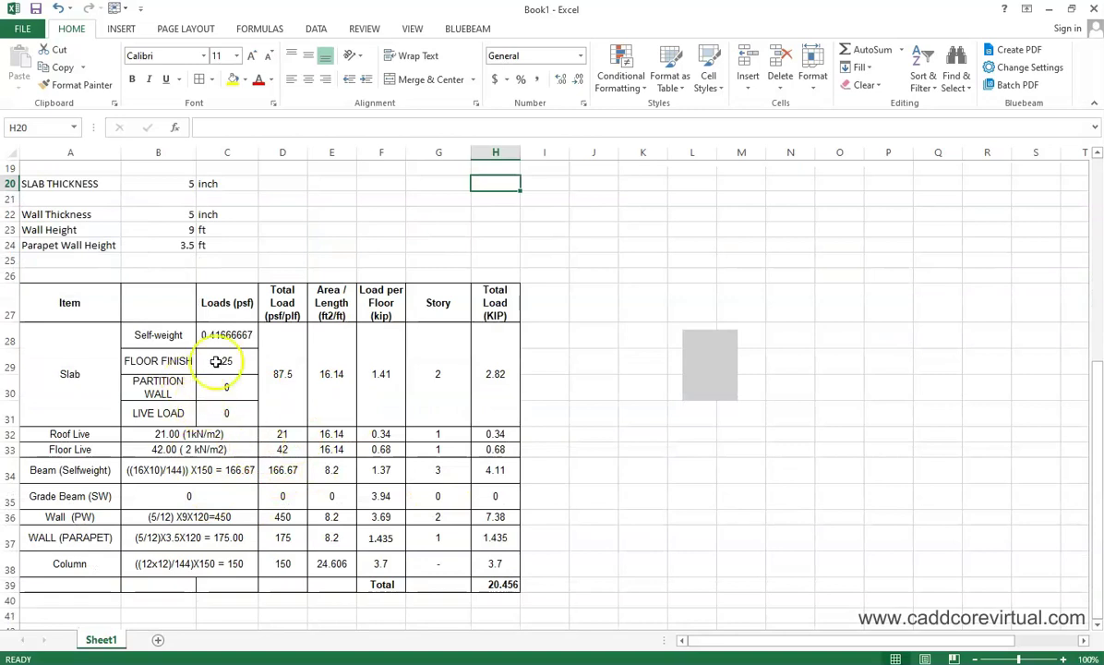
double_click(227, 334)
click(253, 334)
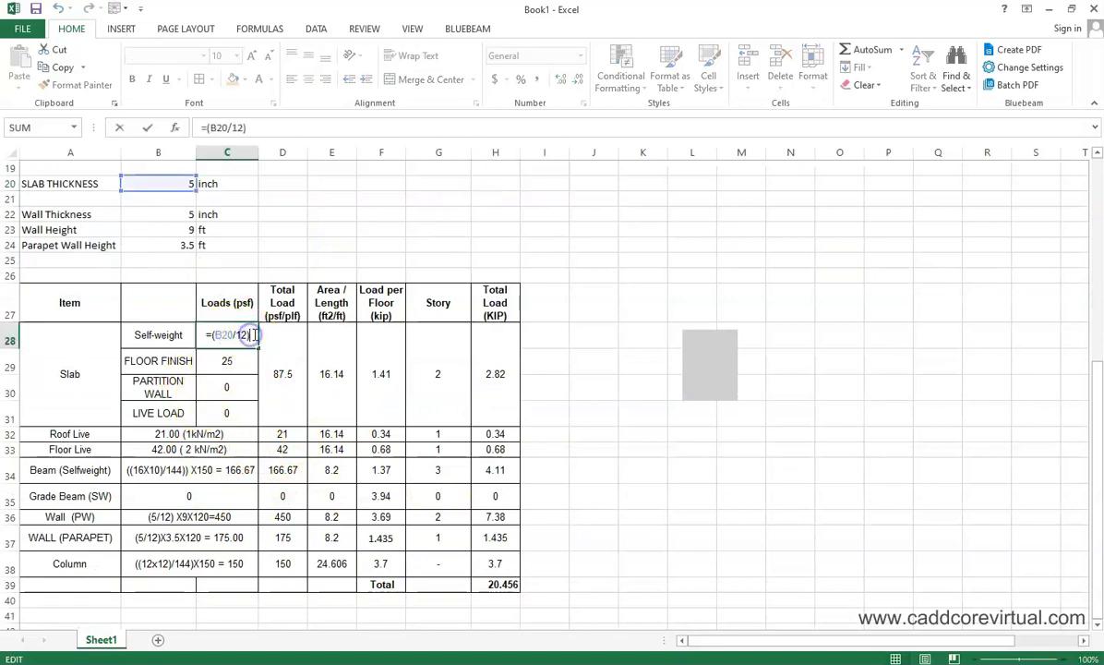
text(*)
scroll(646, 397, up, 6)
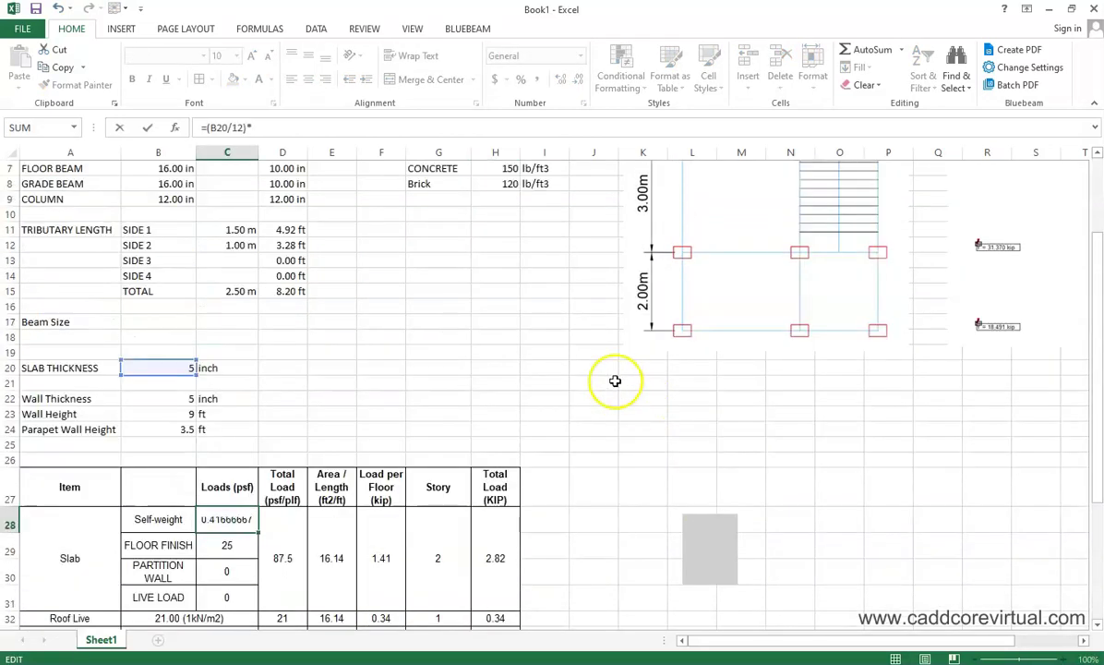
click(510, 250)
key(Return)
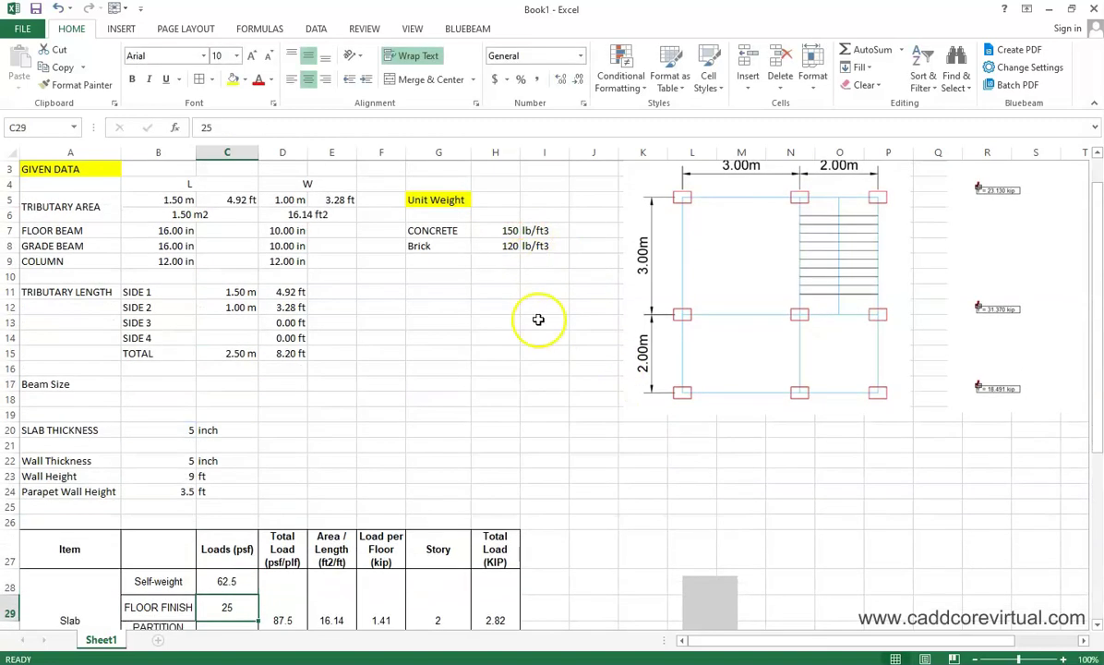
drag(441, 239, 488, 239)
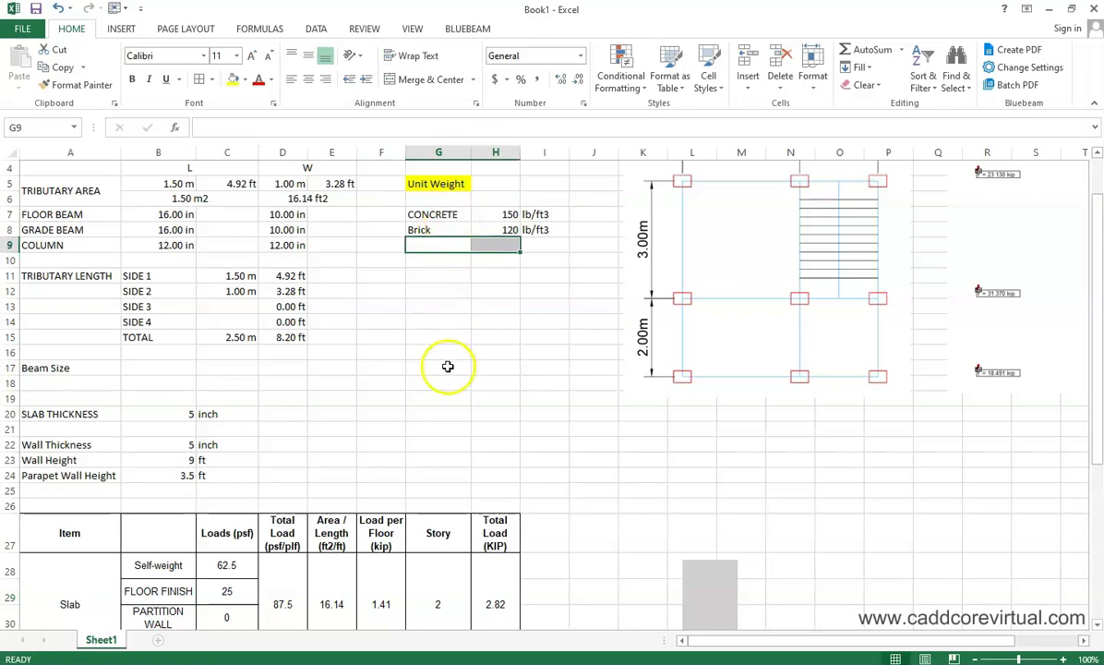
scroll(448, 367, down, 2)
scroll(448, 367, down, 1)
click(177, 487)
click(226, 488)
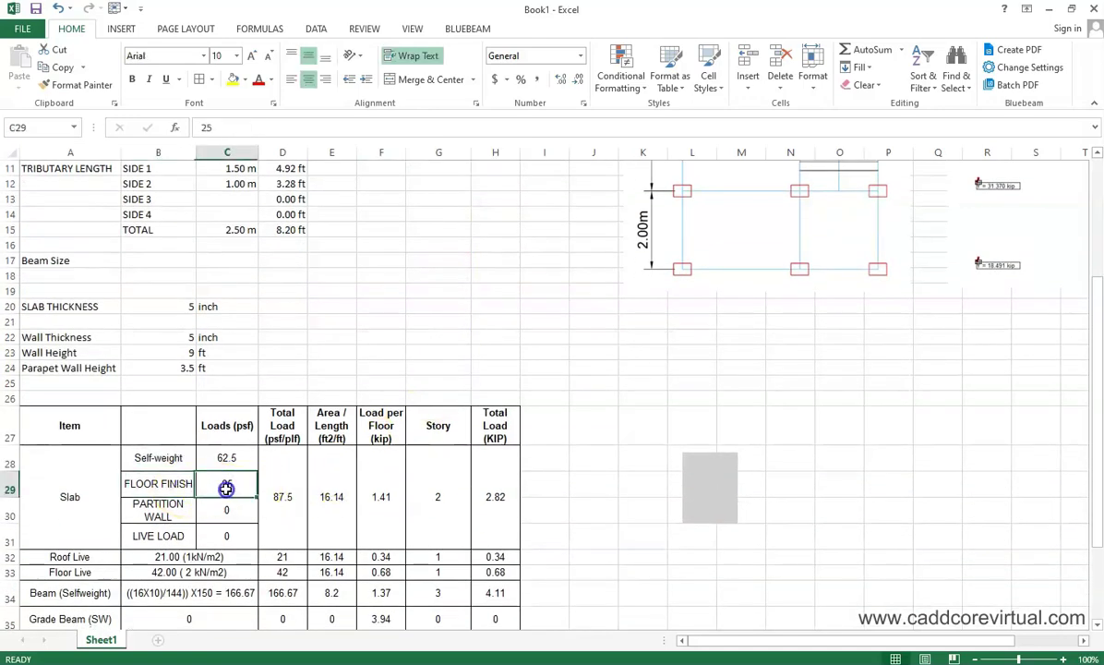
double_click(242, 489)
key(Escape)
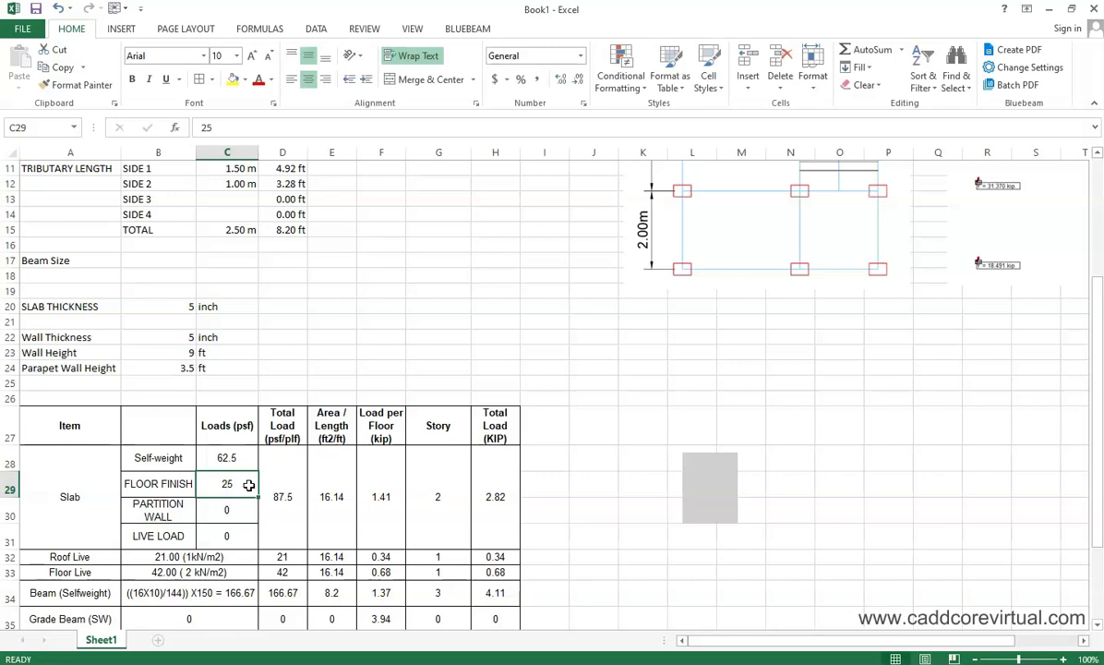
Step: Insert an empty row at row 26, above the load table
scroll(166, 462, up, 1)
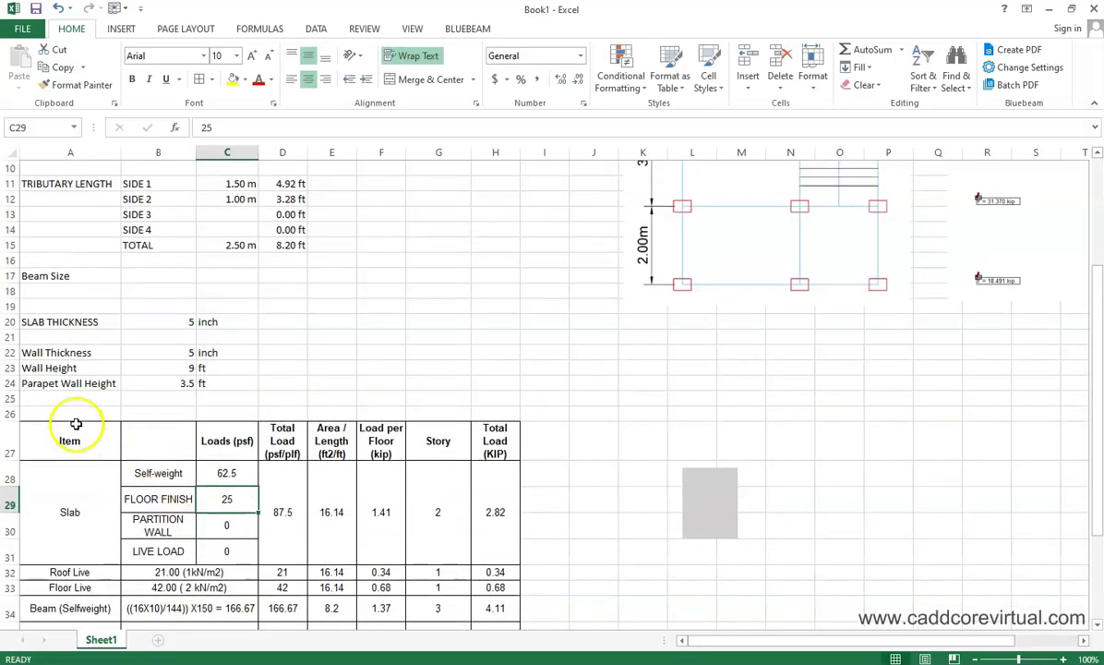
click(51, 398)
click(10, 414)
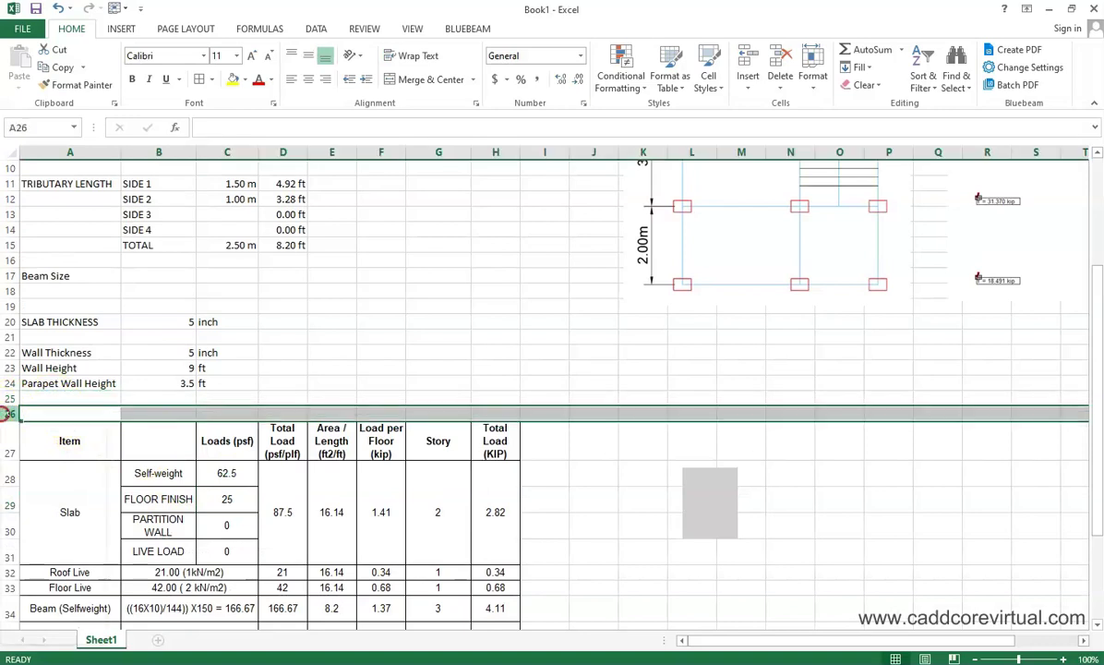
right_click(9, 414)
click(41, 520)
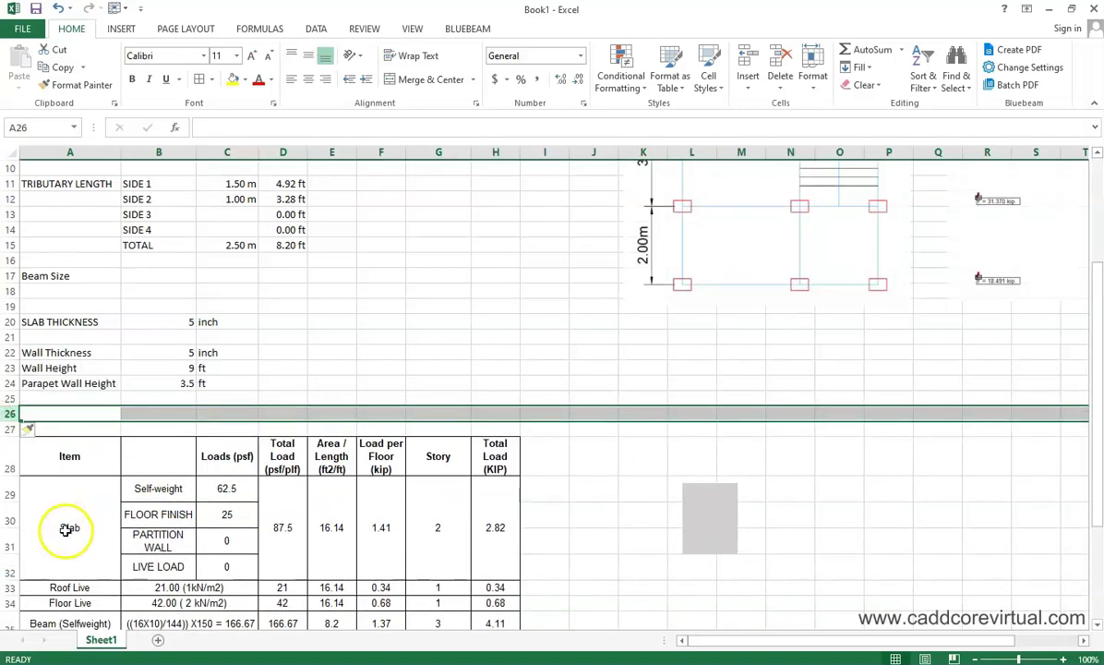
Step: Add a "Thickness" entry of 2.5 inch in row 25, below the parapet wall height
click(74, 402)
text(Thickness)
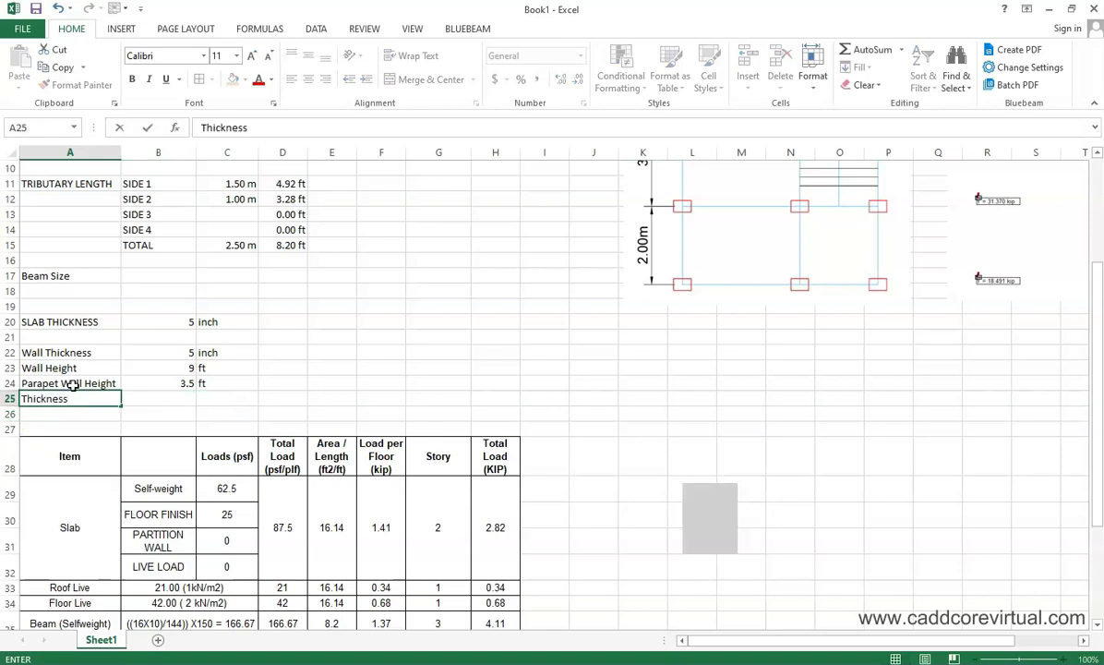
key(Tab)
text(2.5)
key(Tab)
text(inch)
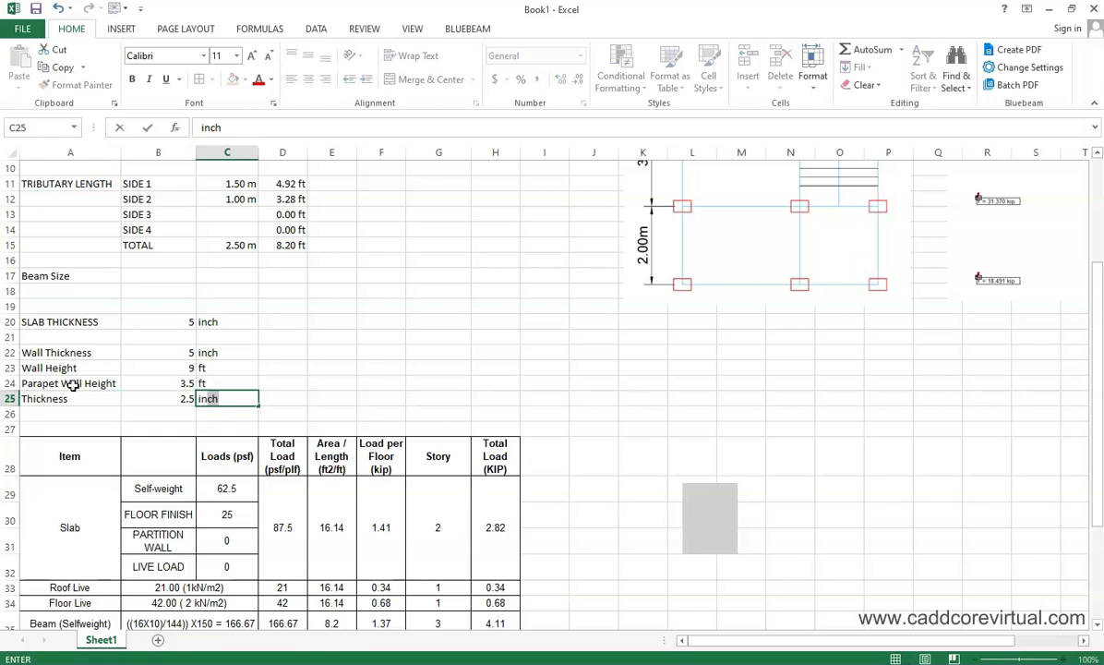
key(Down)
scroll(273, 406, down, 1)
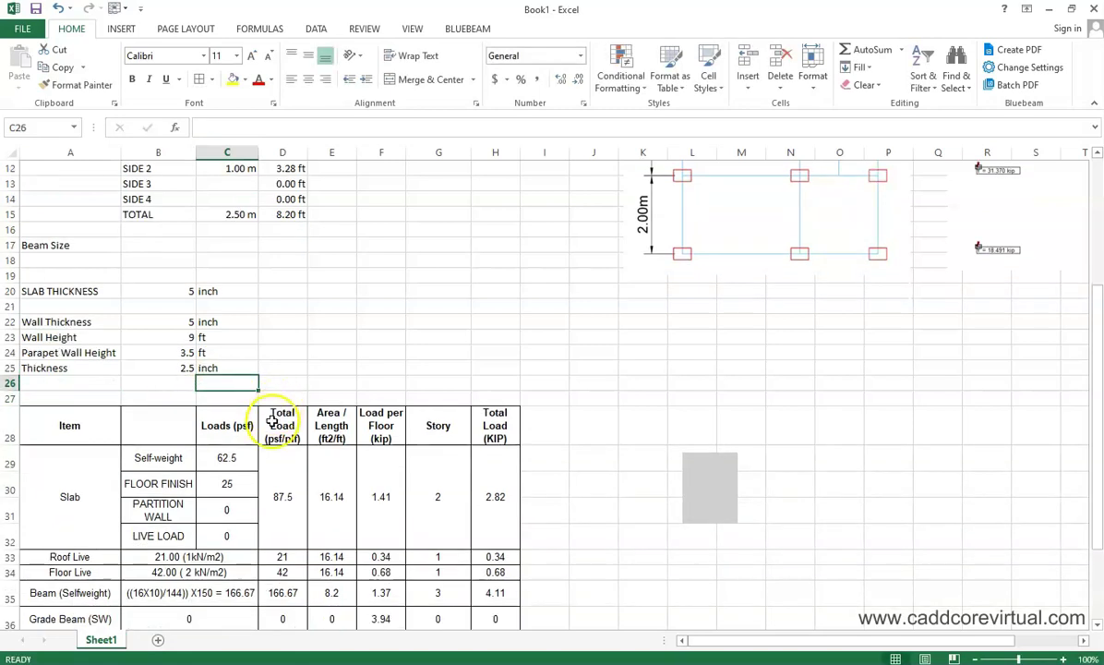
Step: Change the label in A25 to "Floor Finish Thickness"
click(60, 368)
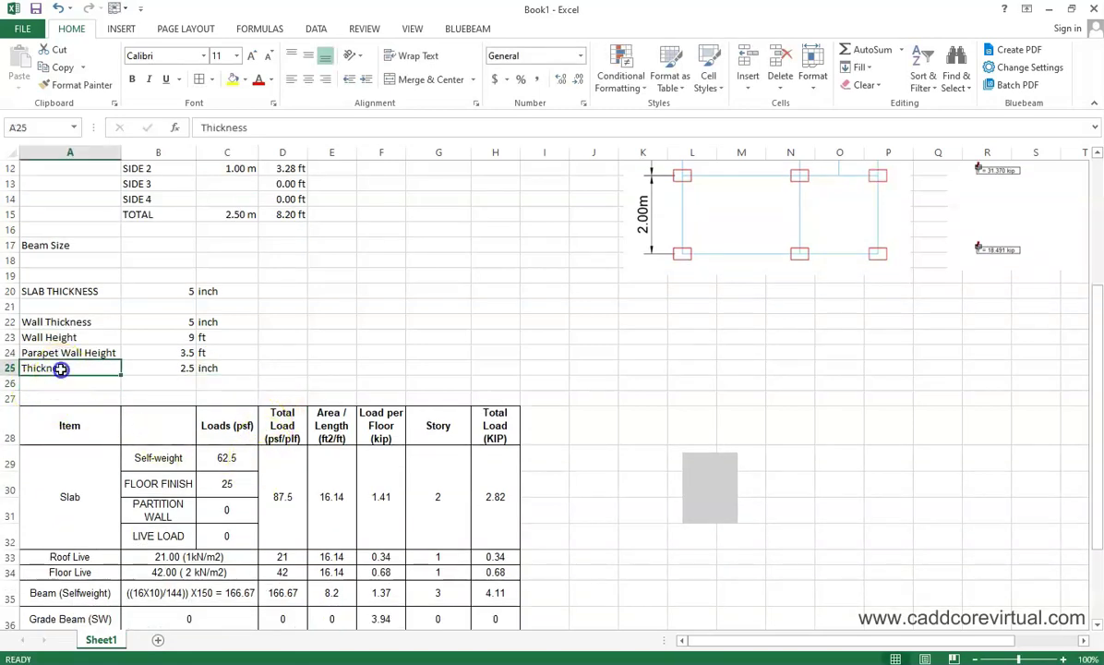
double_click(60, 368)
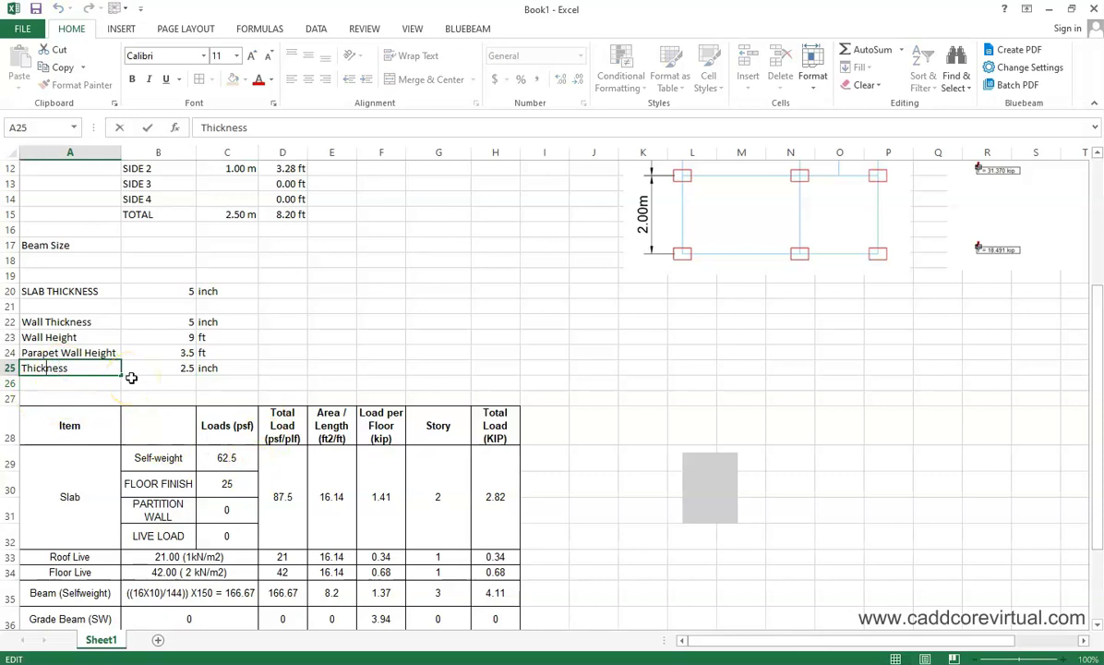
text(Floor Finish)
click(240, 397)
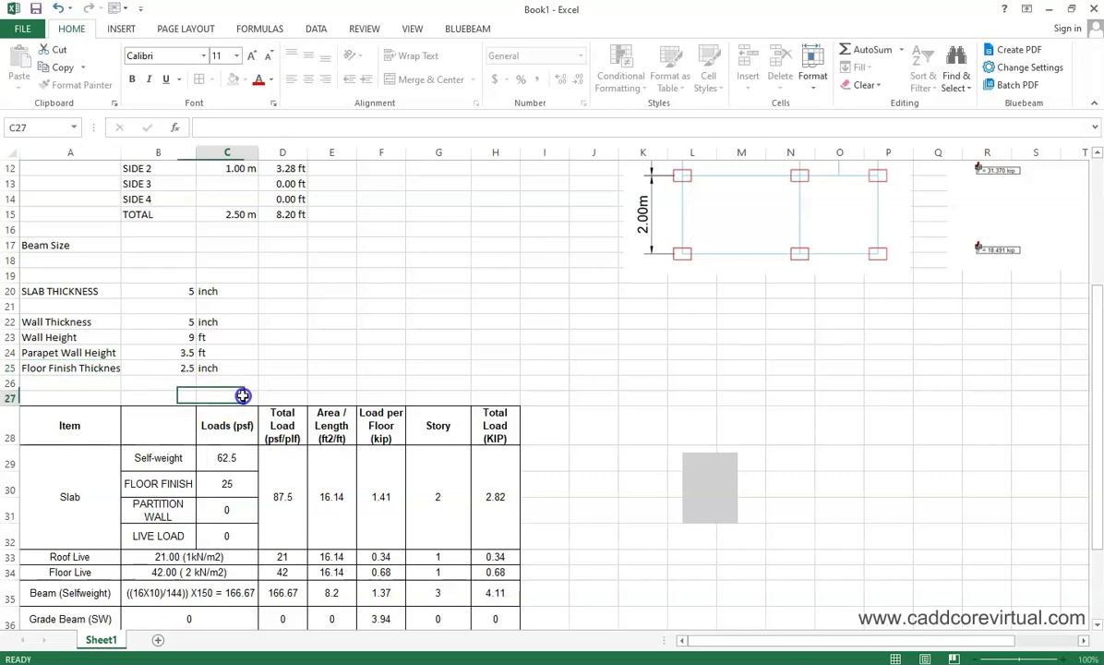
click(249, 494)
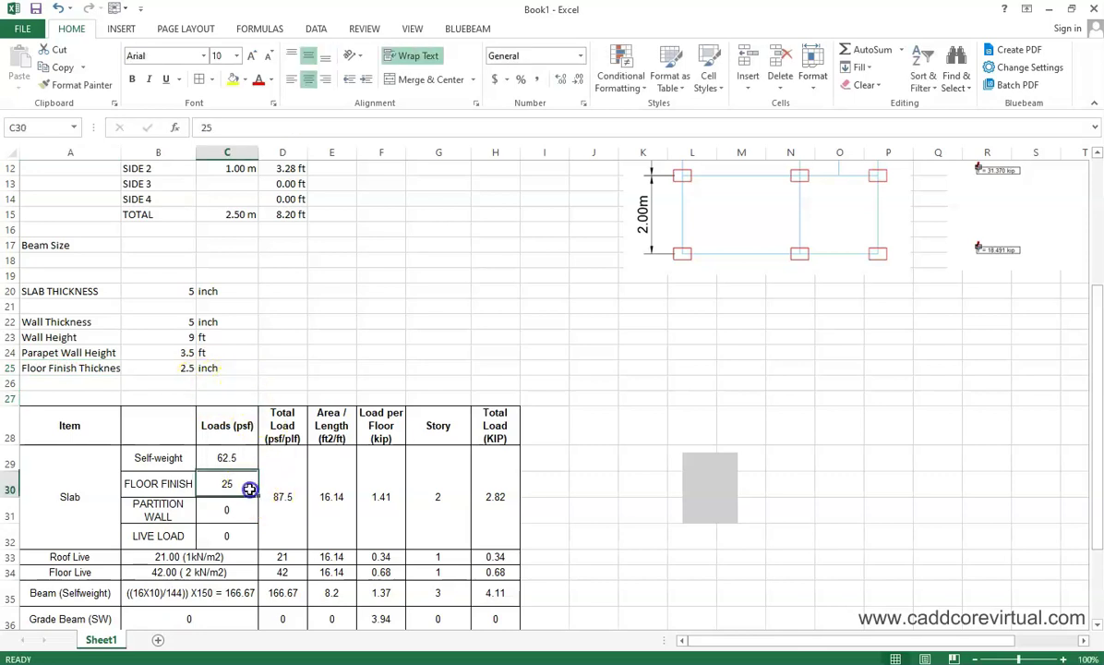
text(=)
key(Escape)
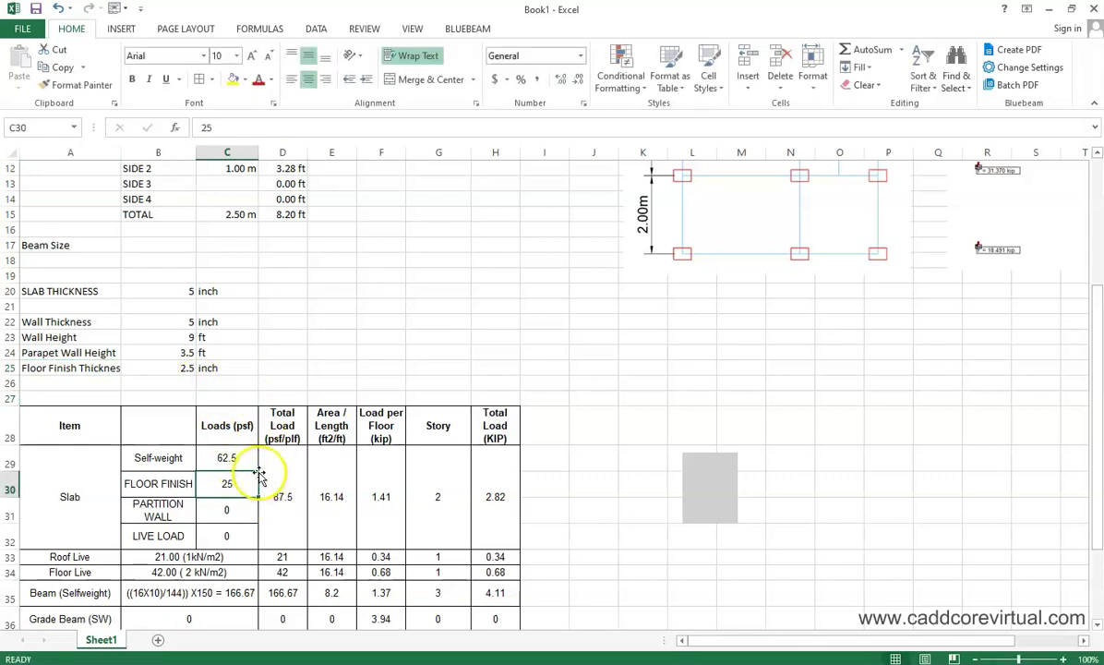
Step: Replace the slab's floor finish load in C30 with a formula: floor finish thickness B25/12 times the brick unit weight in H8
click(251, 462)
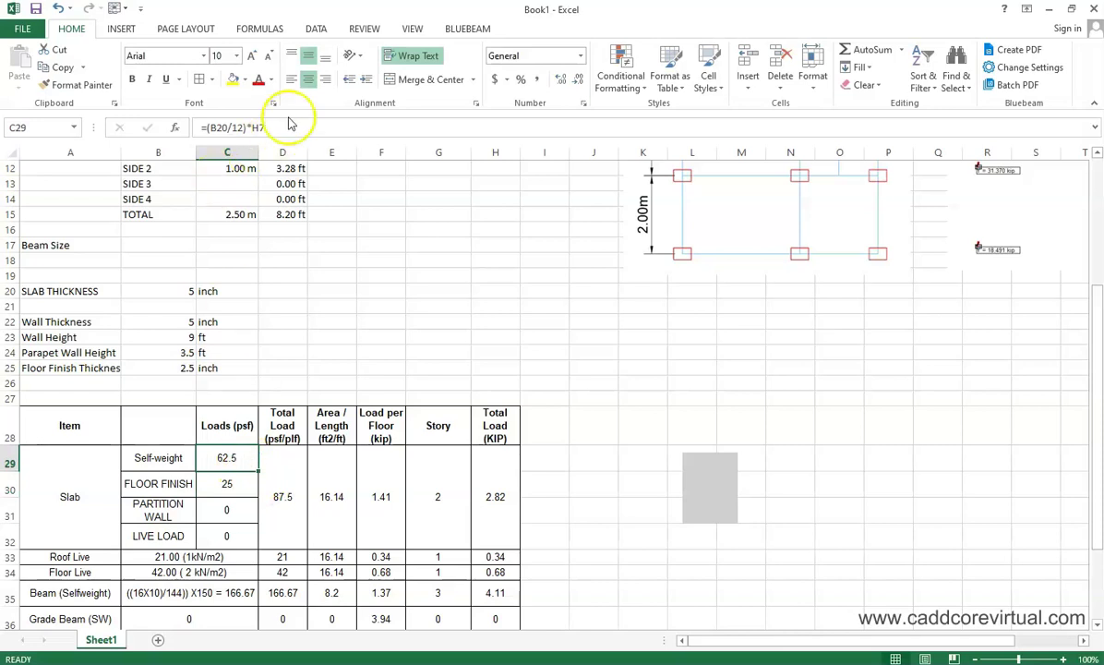
click(238, 484)
text(=)
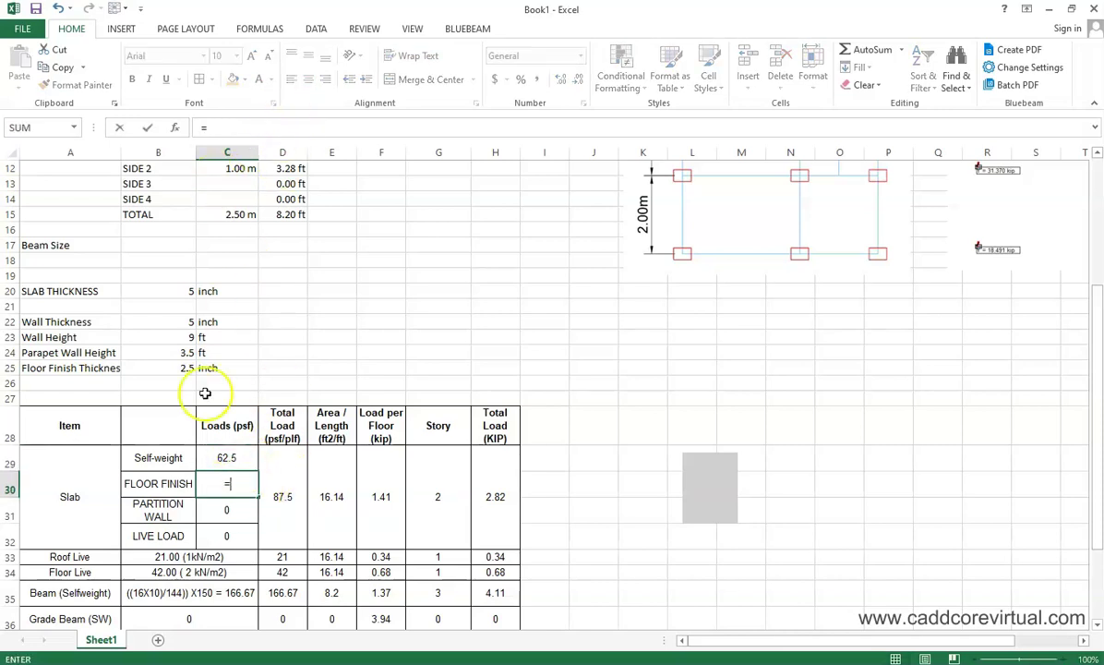
text(()
click(164, 367)
text(/12))
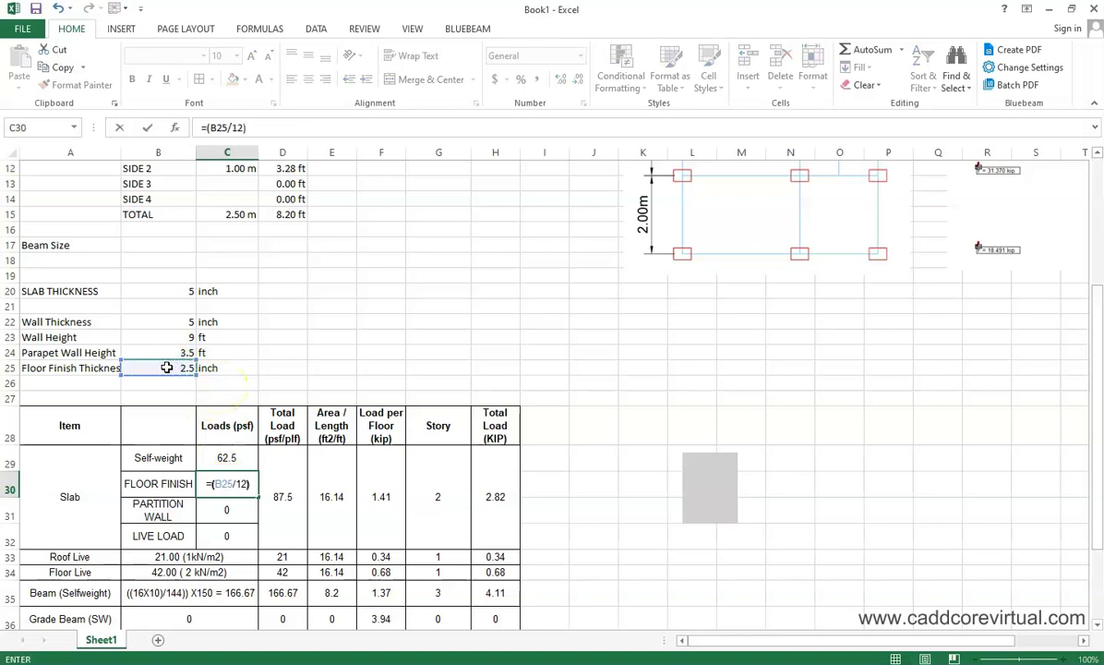
text(*)
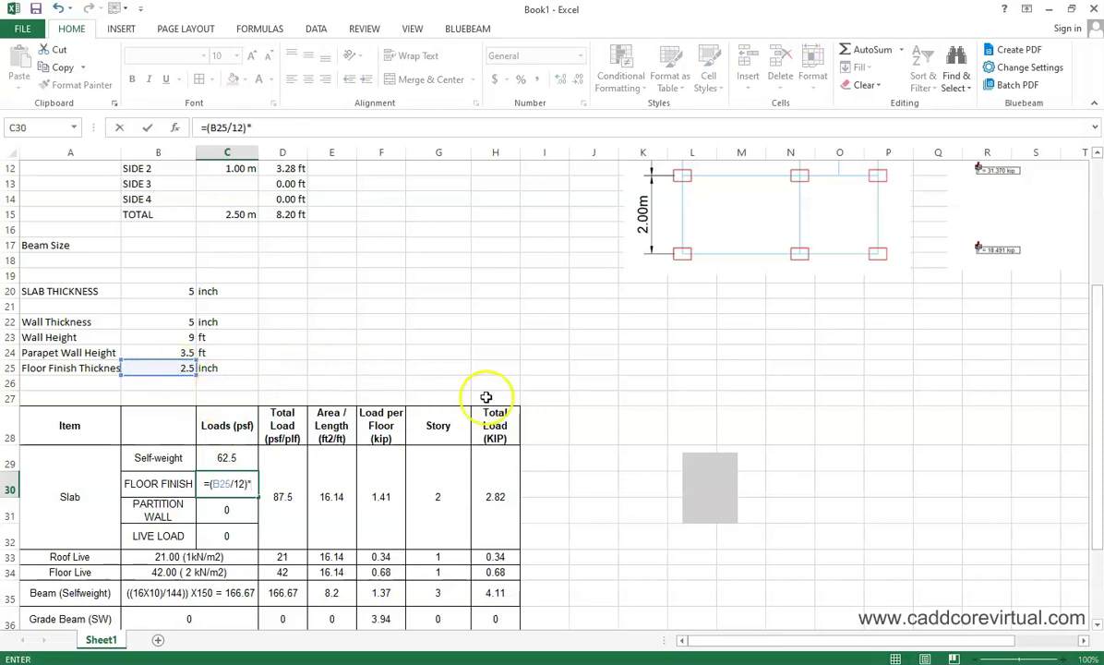
scroll(489, 394, up, 3)
click(508, 214)
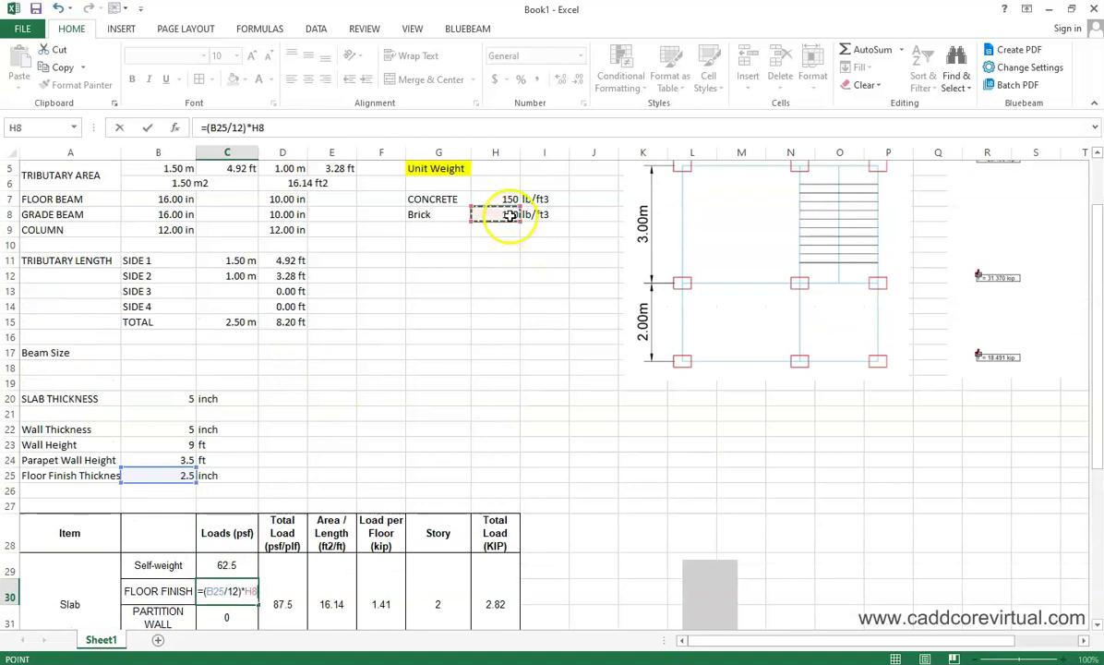
key(Return)
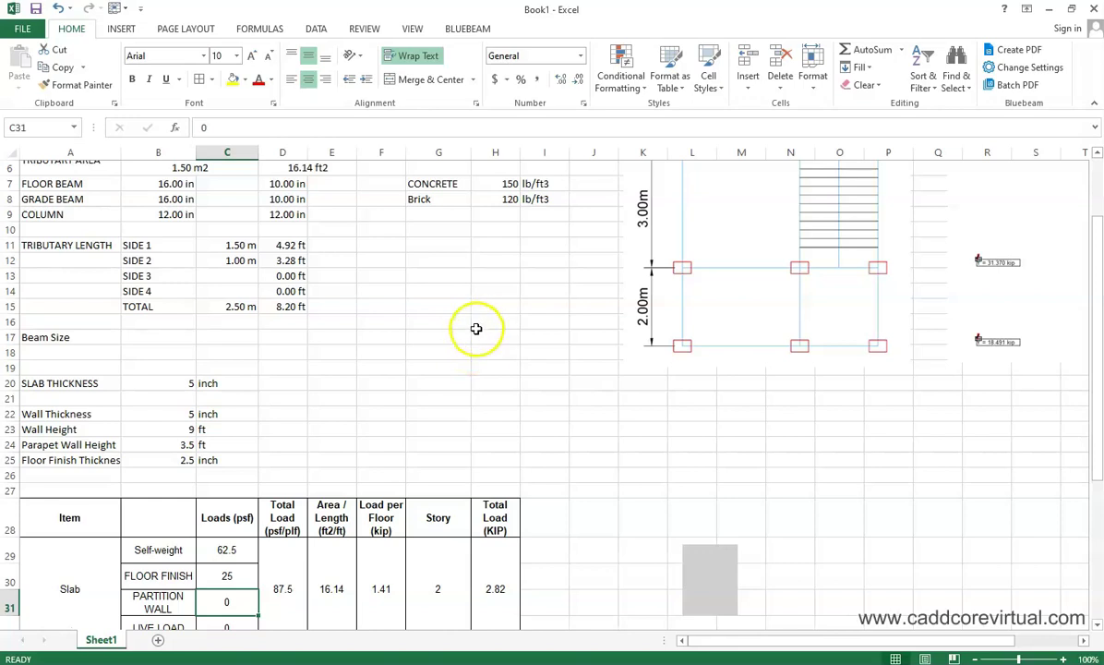
Step: Calculate the slab's total load in D29 as the sum of the component loads in C29:C32
scroll(351, 471, down, 2)
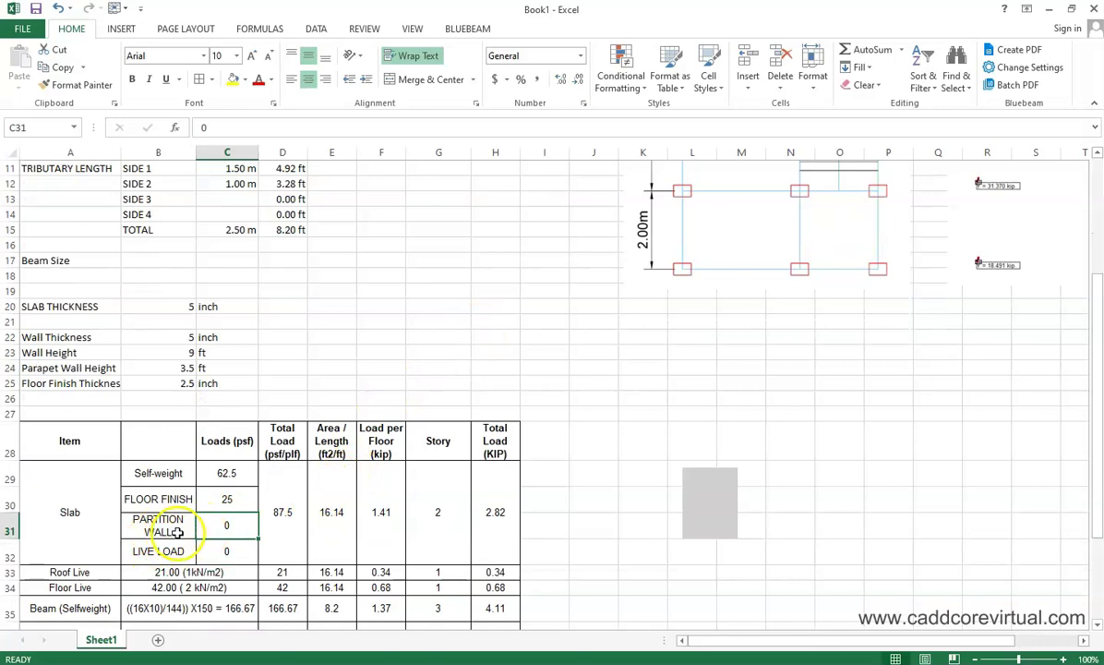
scroll(203, 521, down, 1)
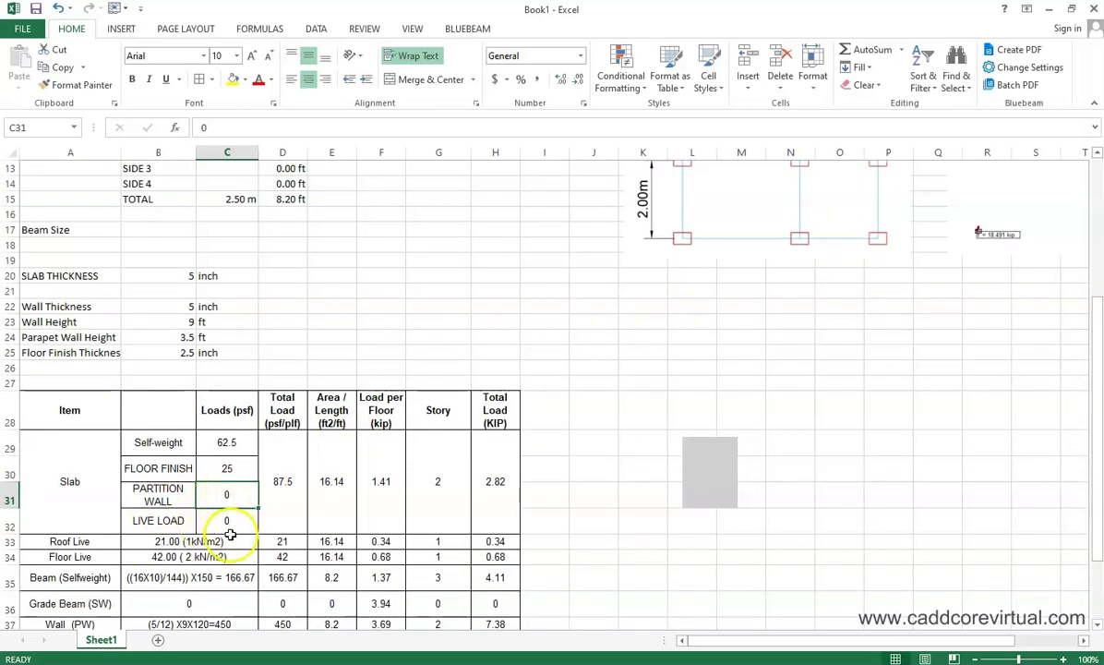
scroll(188, 542, down, 2)
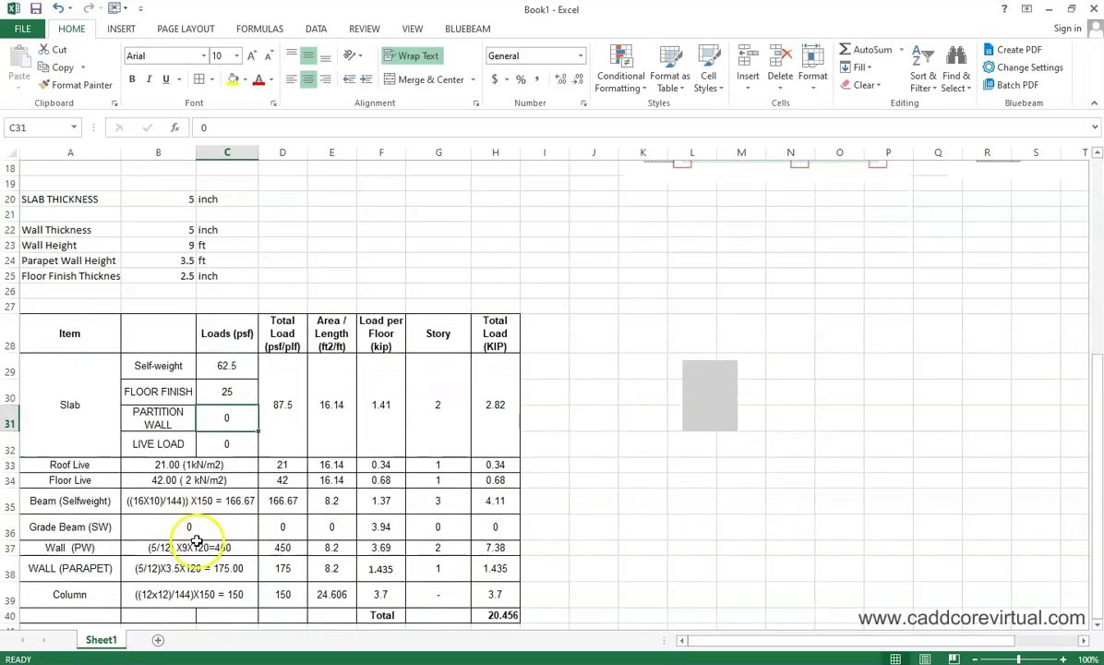
click(218, 449)
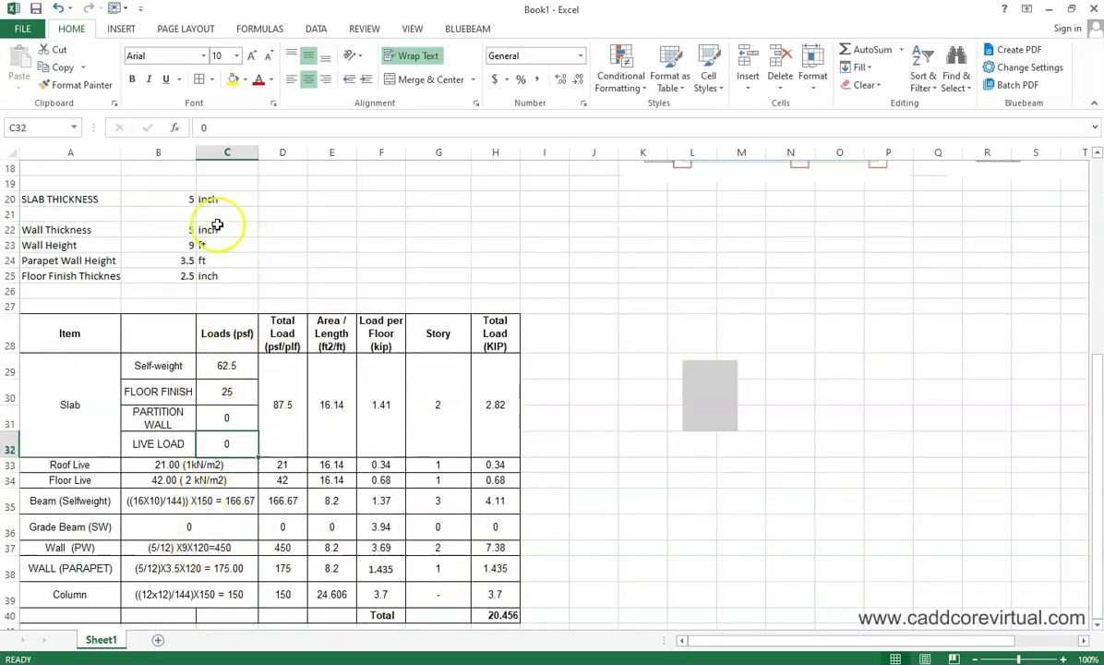
click(283, 422)
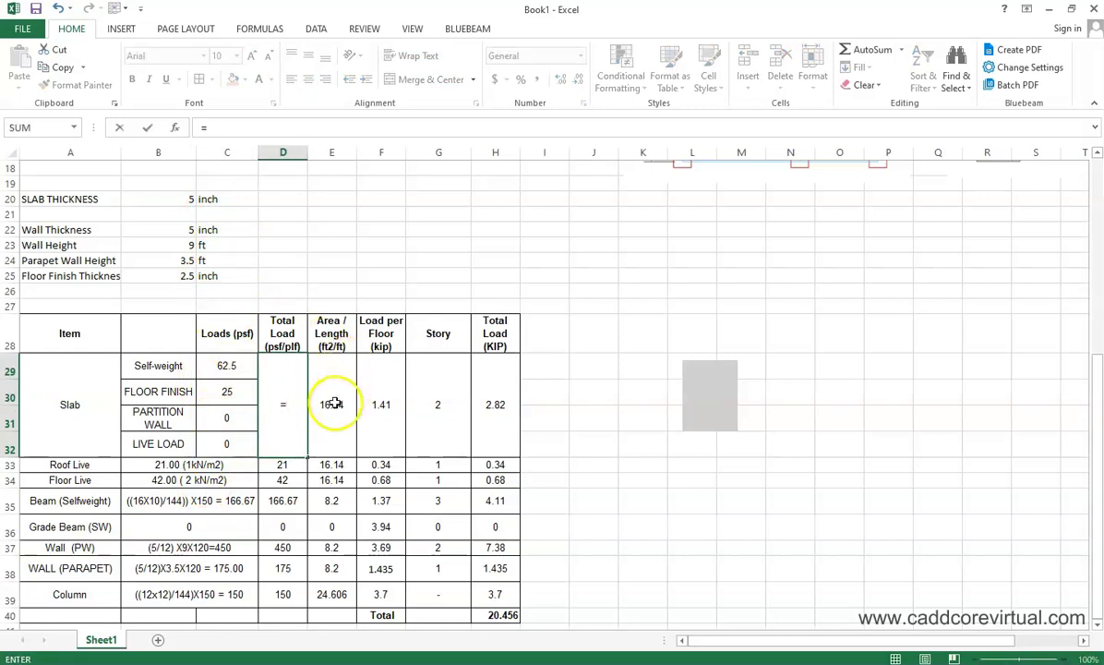
text(sum()
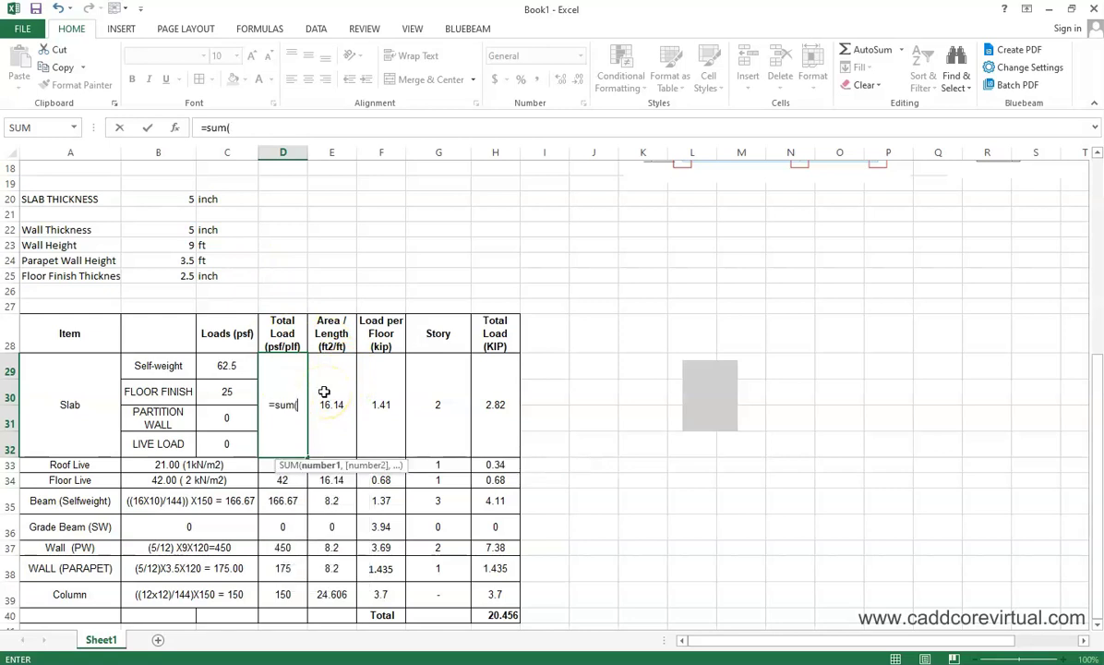
drag(229, 369, 231, 443)
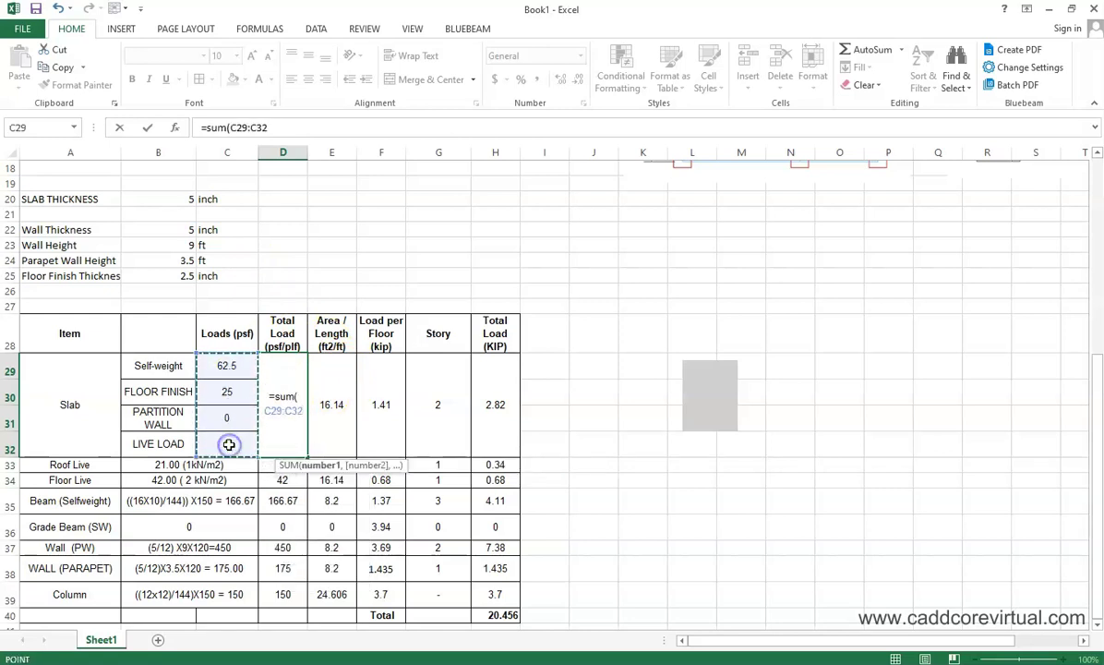
key(Return)
click(289, 417)
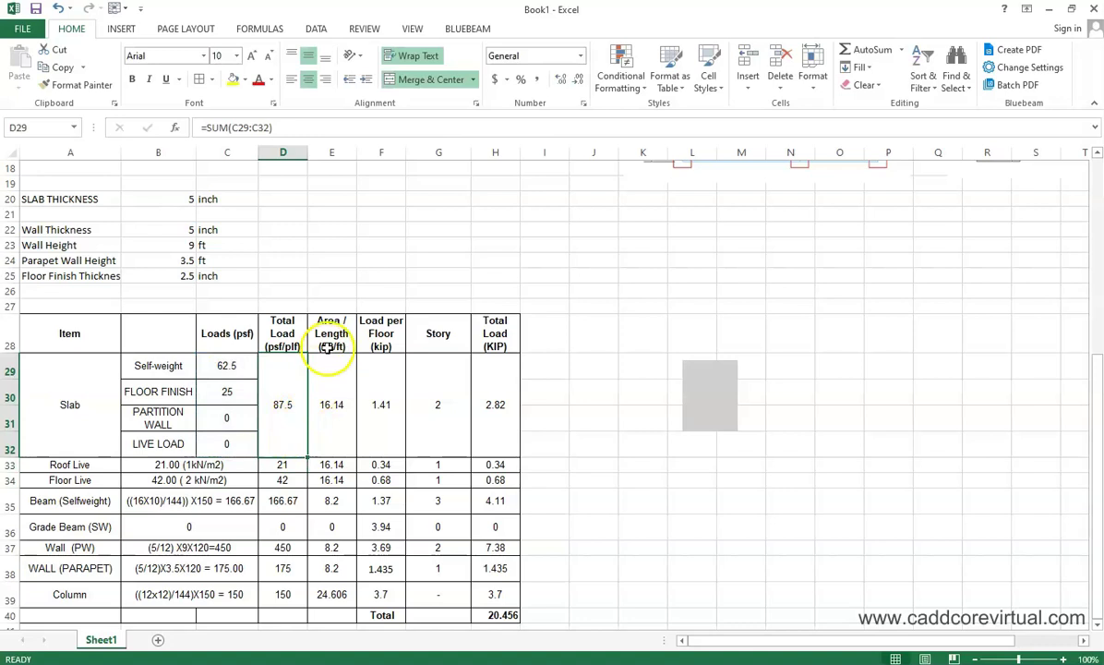
Step: Link the slab's area in E29 to the tributary area in ft2 in D6
click(331, 382)
text(=)
scroll(355, 370, up, 6)
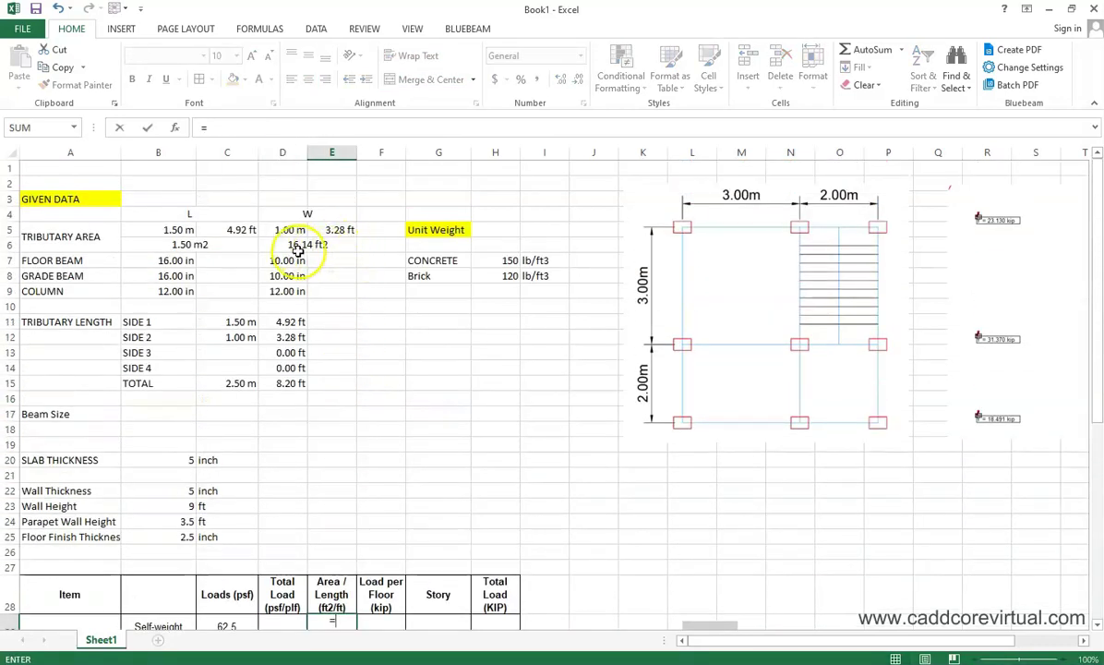
click(308, 244)
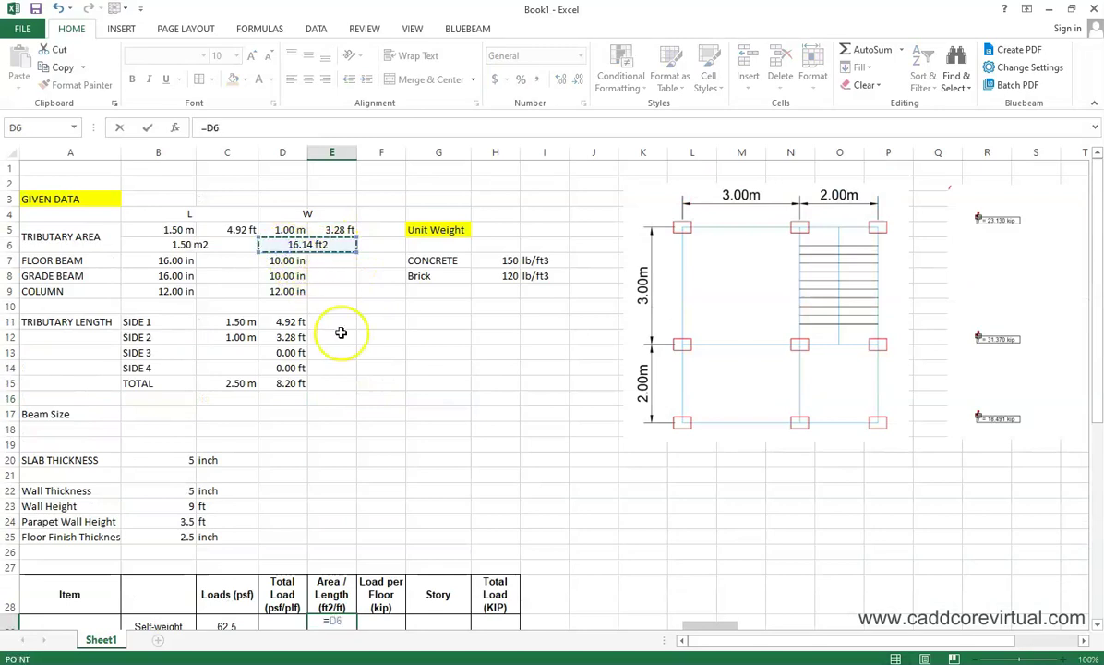
key(Return)
key(Down)
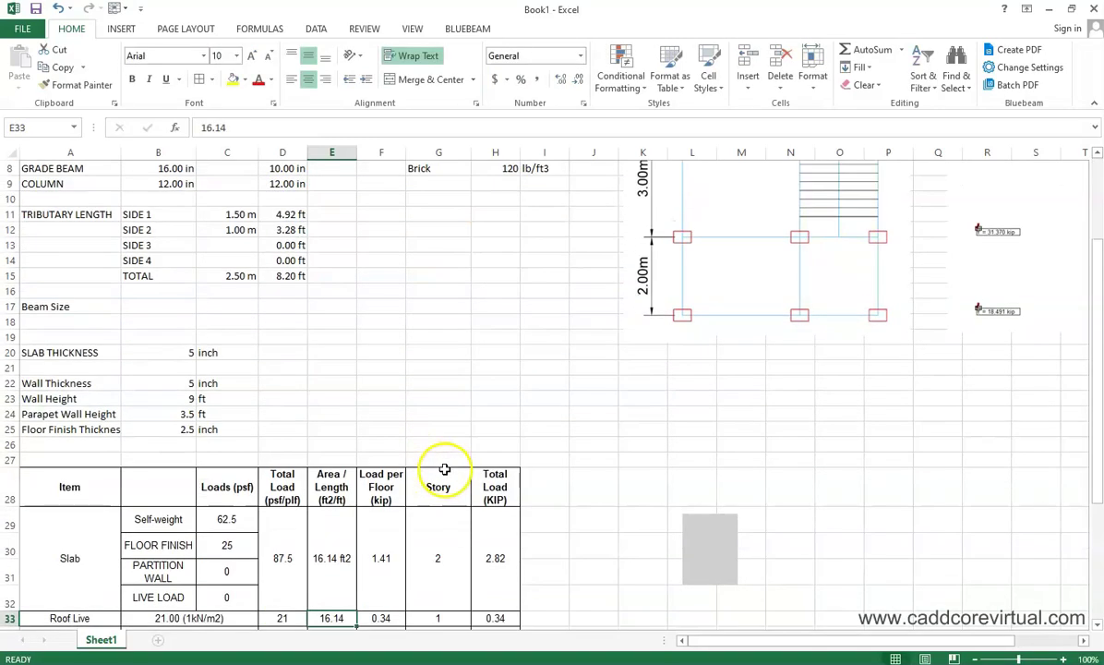
click(332, 554)
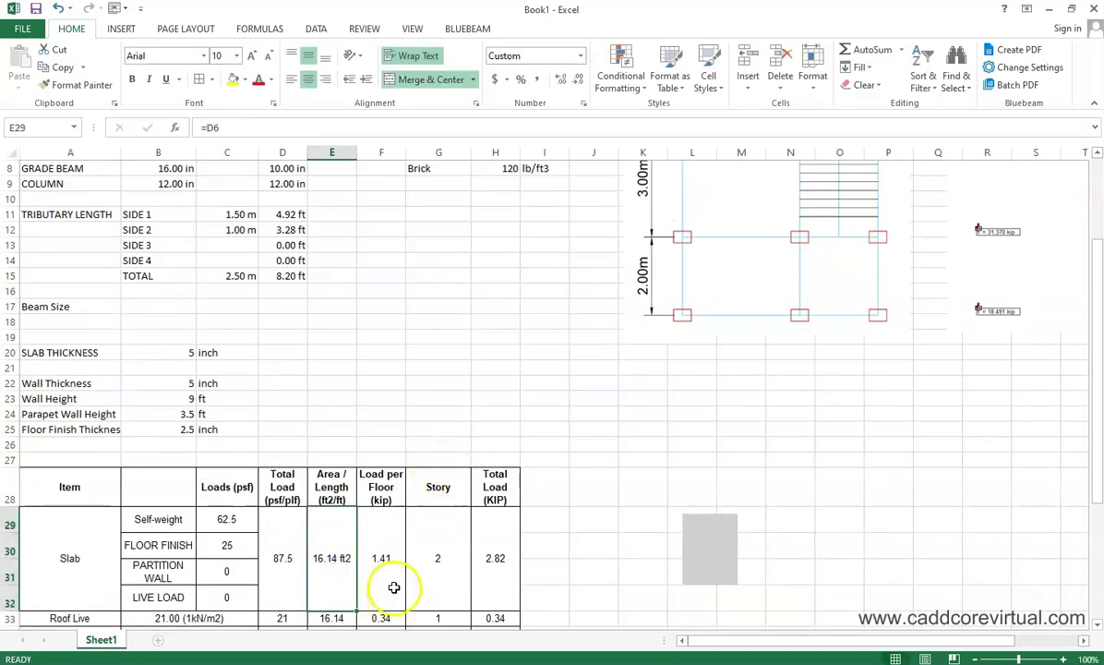
Step: Calculate the slab's load per floor in F29 as D29 times E29, divided by the factor that converts pounds to kips
scroll(393, 588, down, 2)
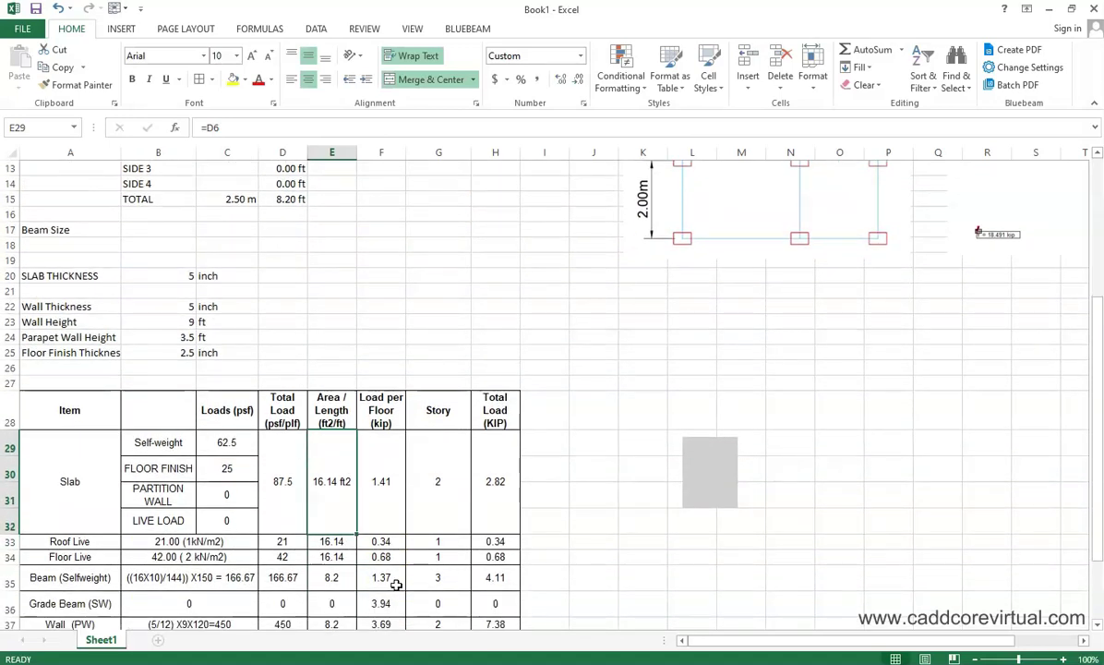
scroll(348, 517, down, 1)
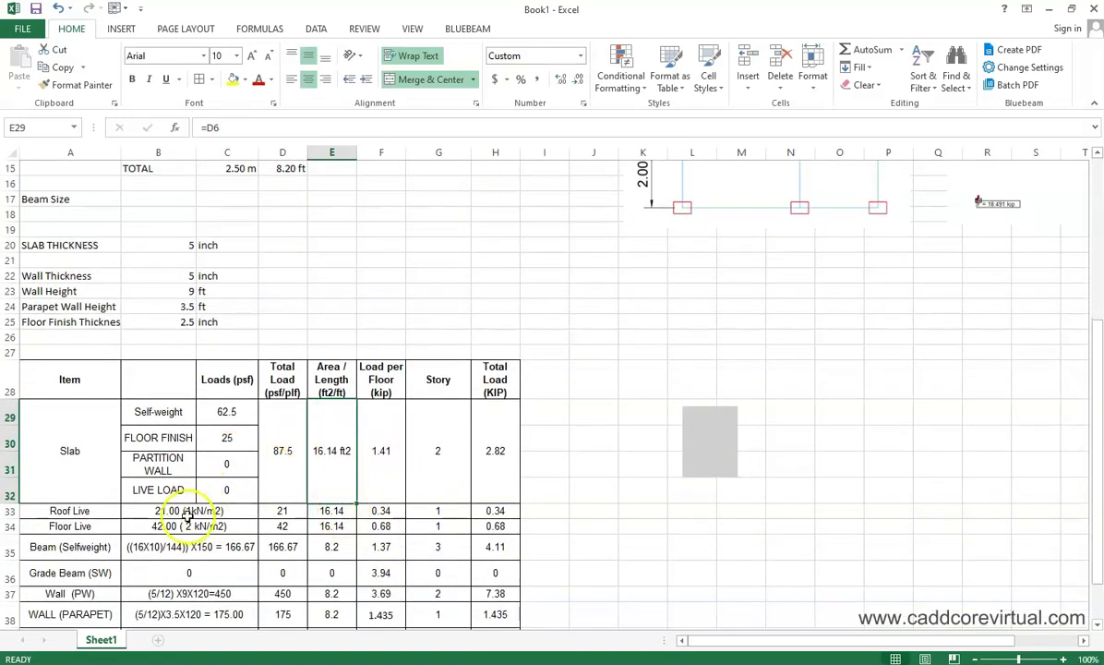
scroll(323, 504, down, 1)
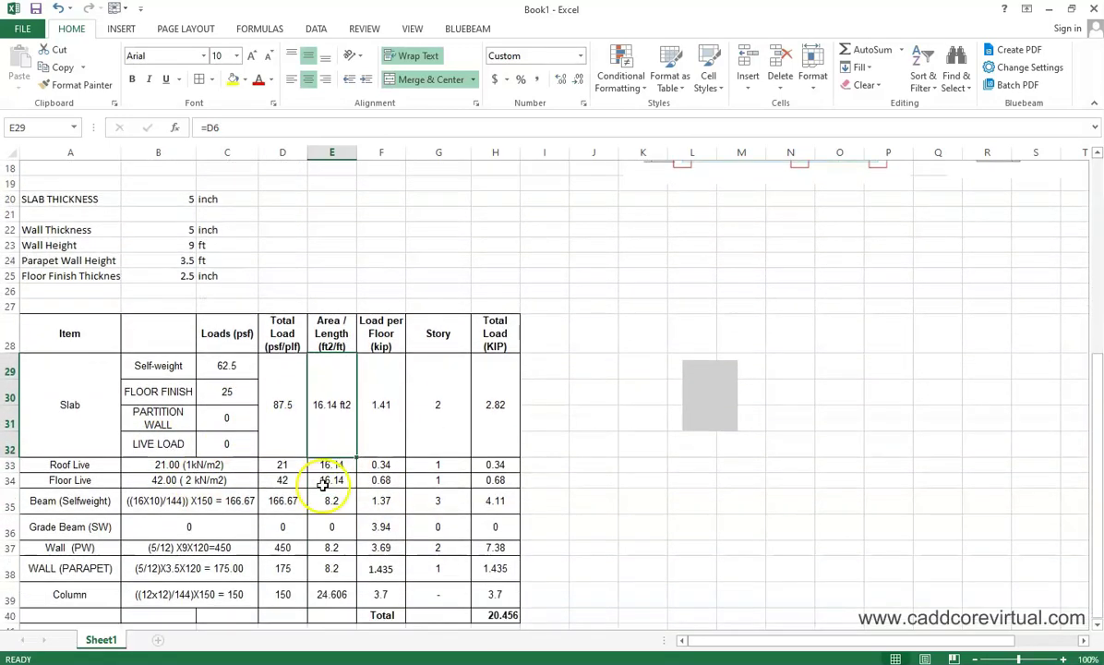
click(386, 404)
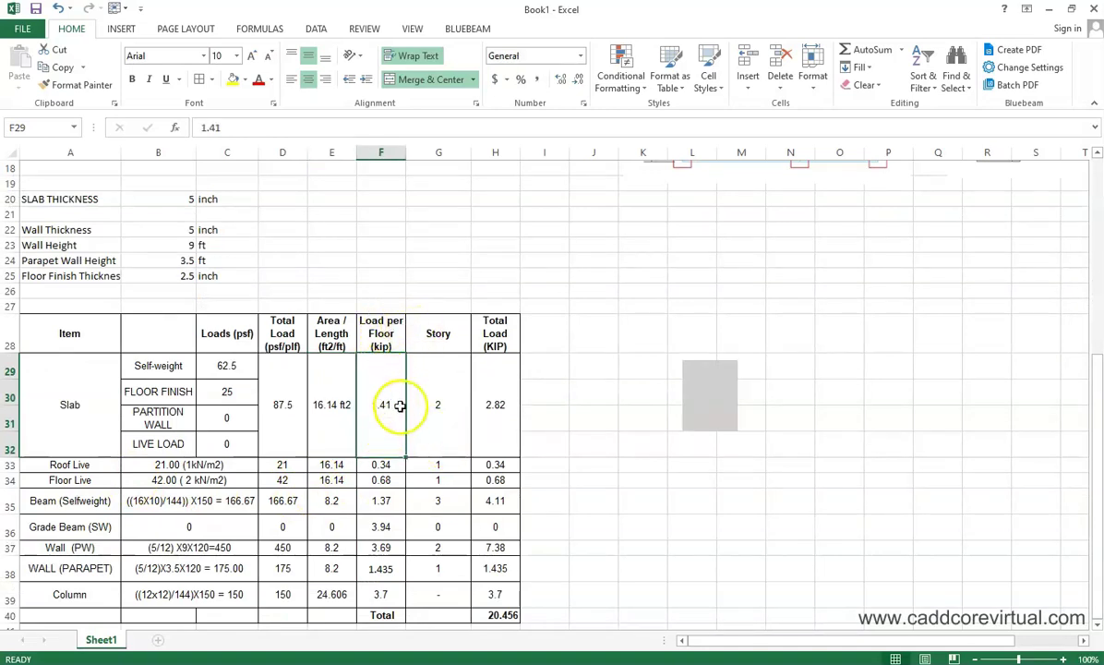
text(=)
click(288, 412)
text(*)
click(331, 415)
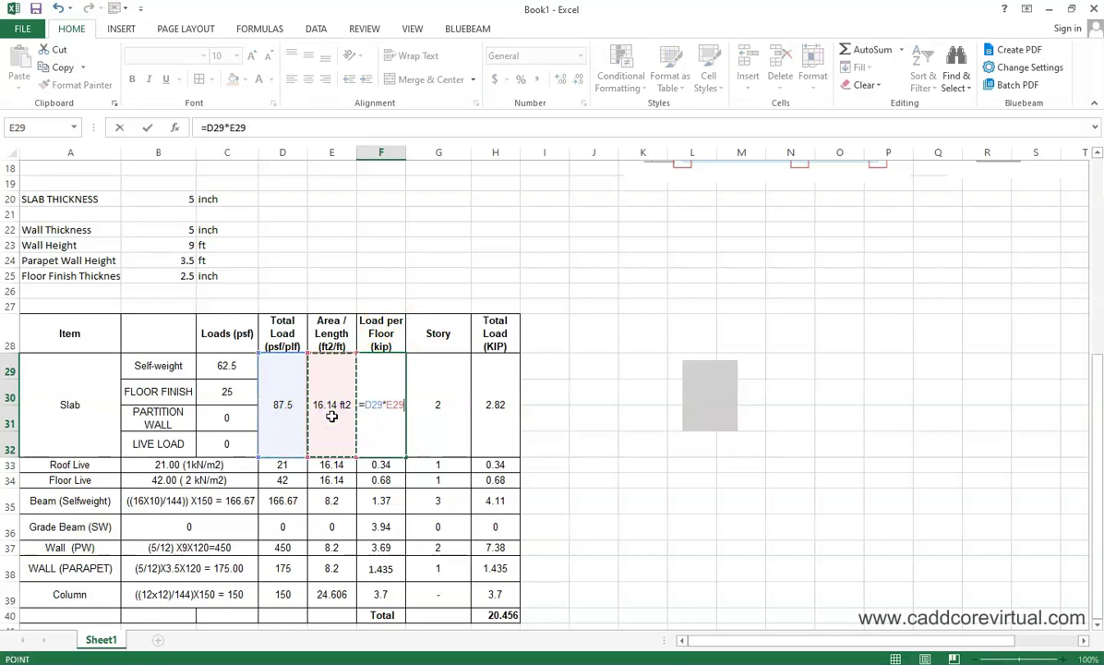
text(/)
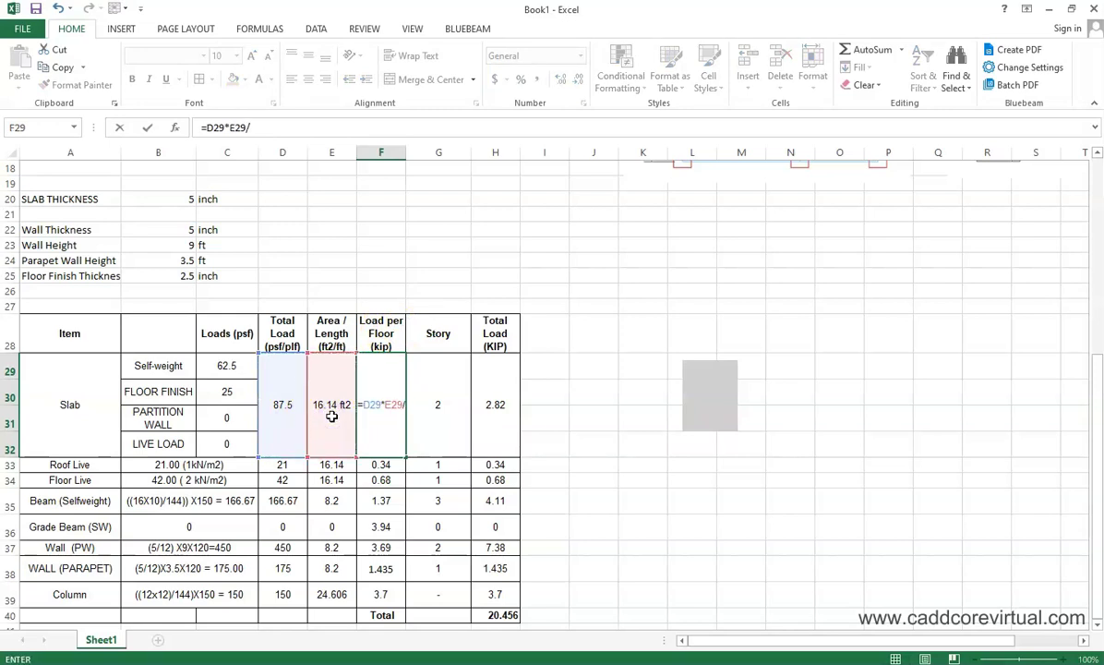
key(Return)
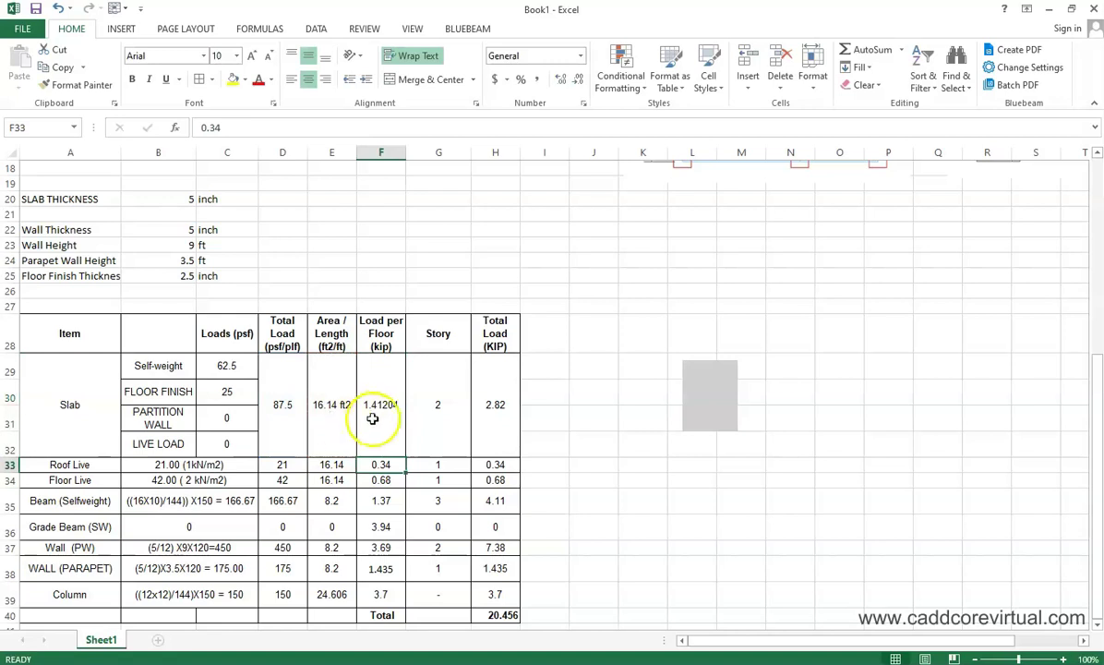
click(375, 411)
Step: Replace the slab's total load in H29 with a formula multiplying load per floor F29 by the story count in G29
click(437, 430)
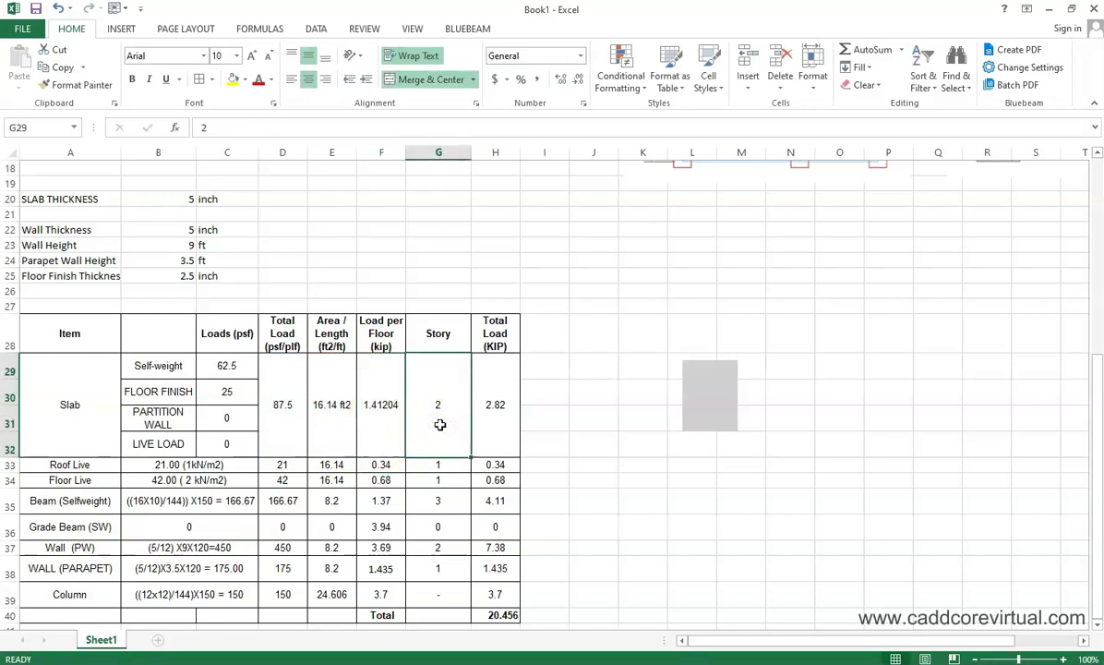
key(Right)
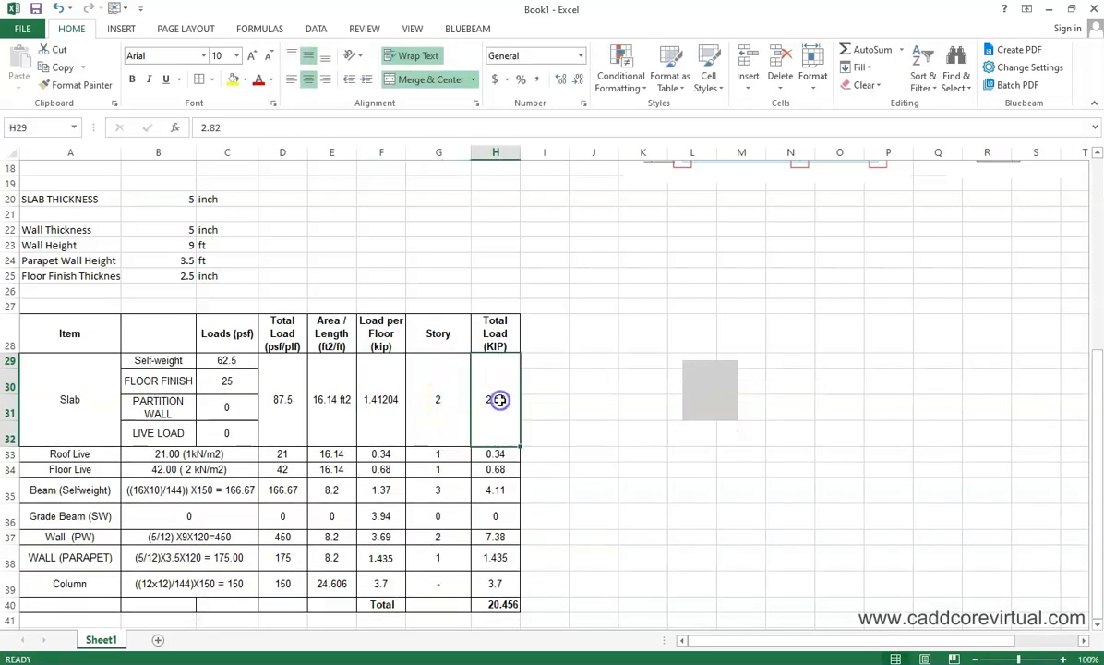
key(BackSpace)
key(BackSpace)
key(BackSpace)
key(BackSpace)
text(=)
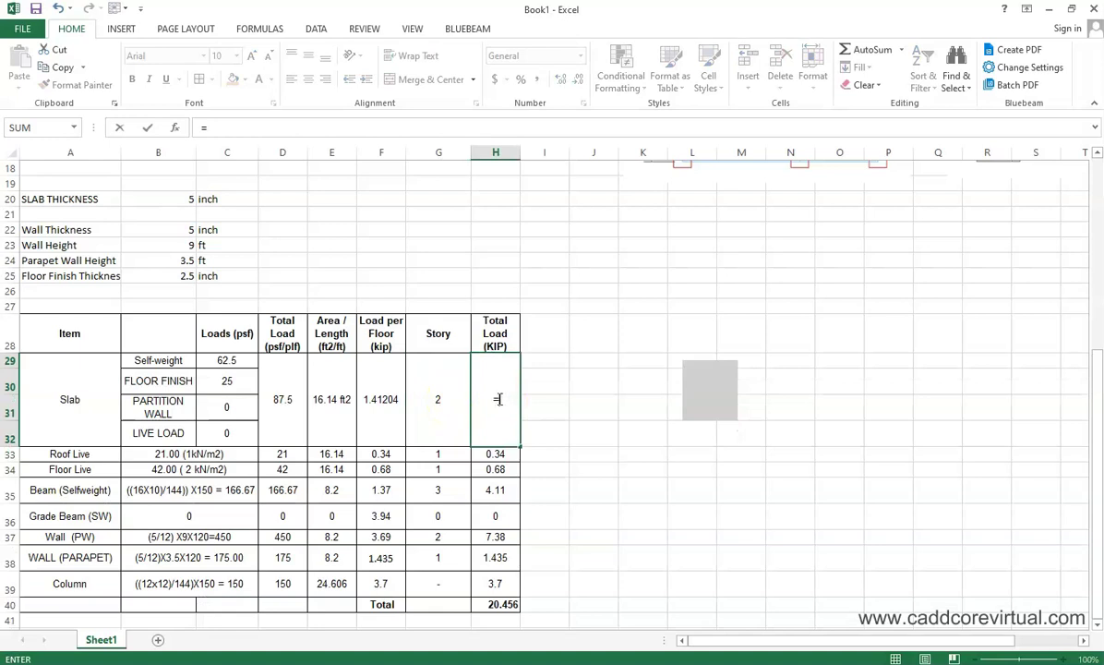
click(368, 412)
text(*)
click(443, 412)
key(Return)
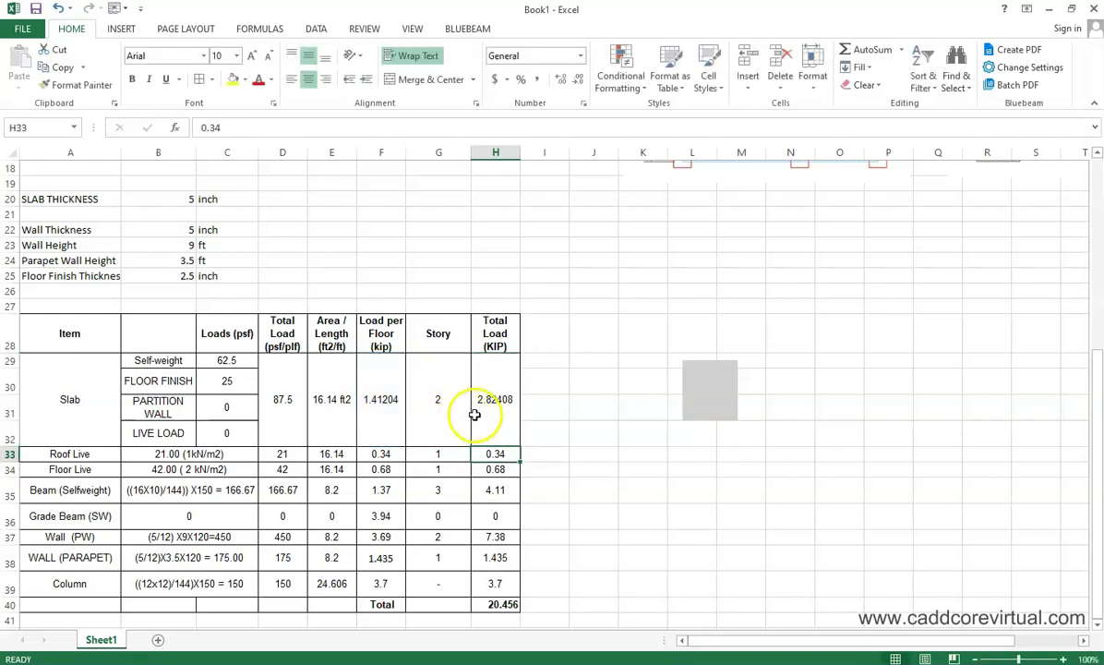
click(484, 409)
Step: Review the Roof Live and Floor Live load rows against the given data above the load table
click(71, 456)
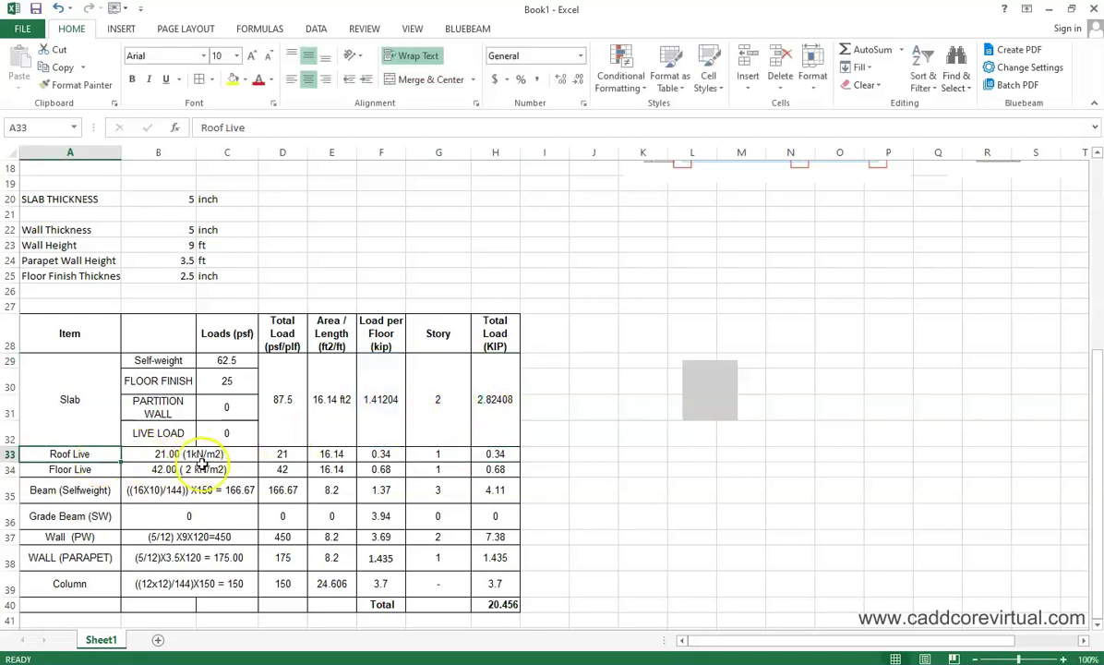
scroll(200, 466, up, 2)
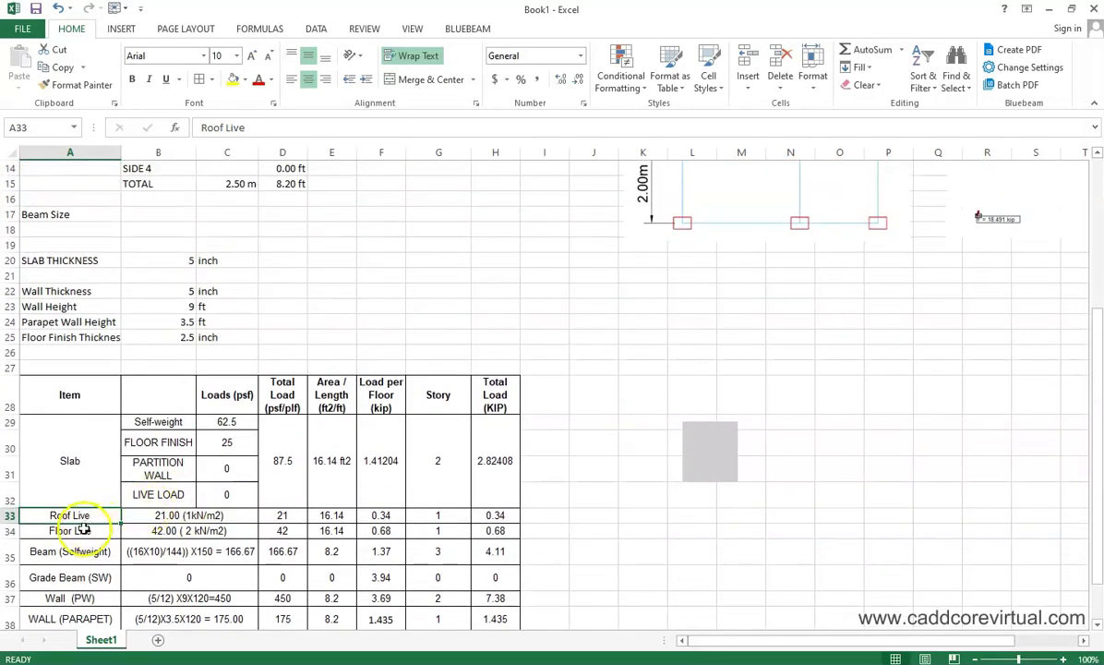
click(81, 531)
scroll(240, 408, down, 2)
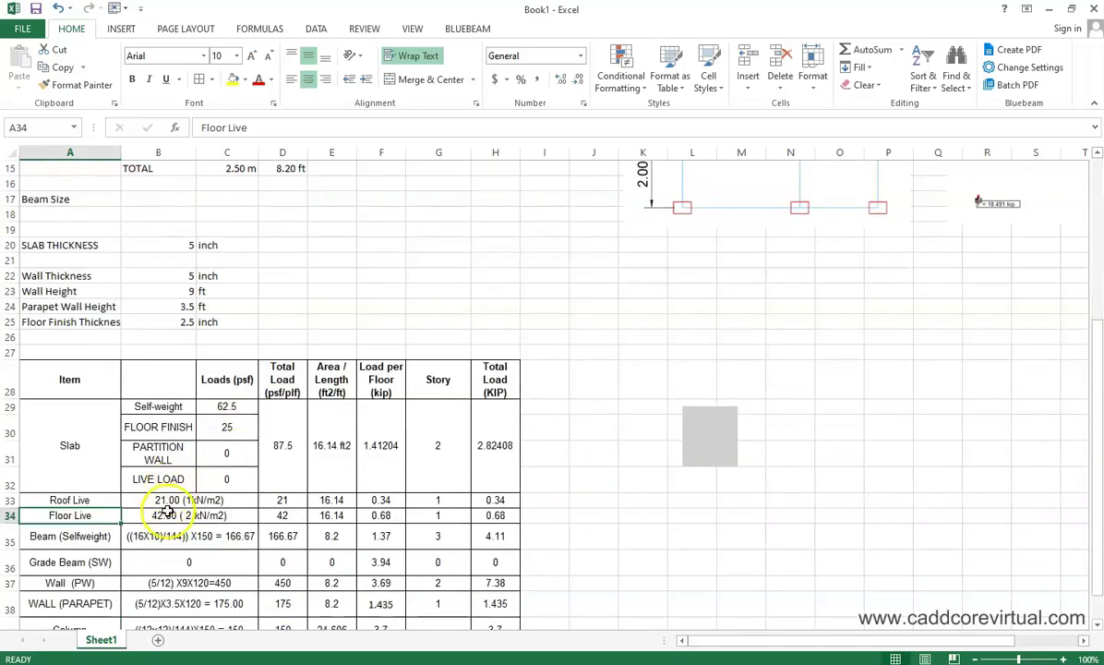
scroll(210, 523, up, 4)
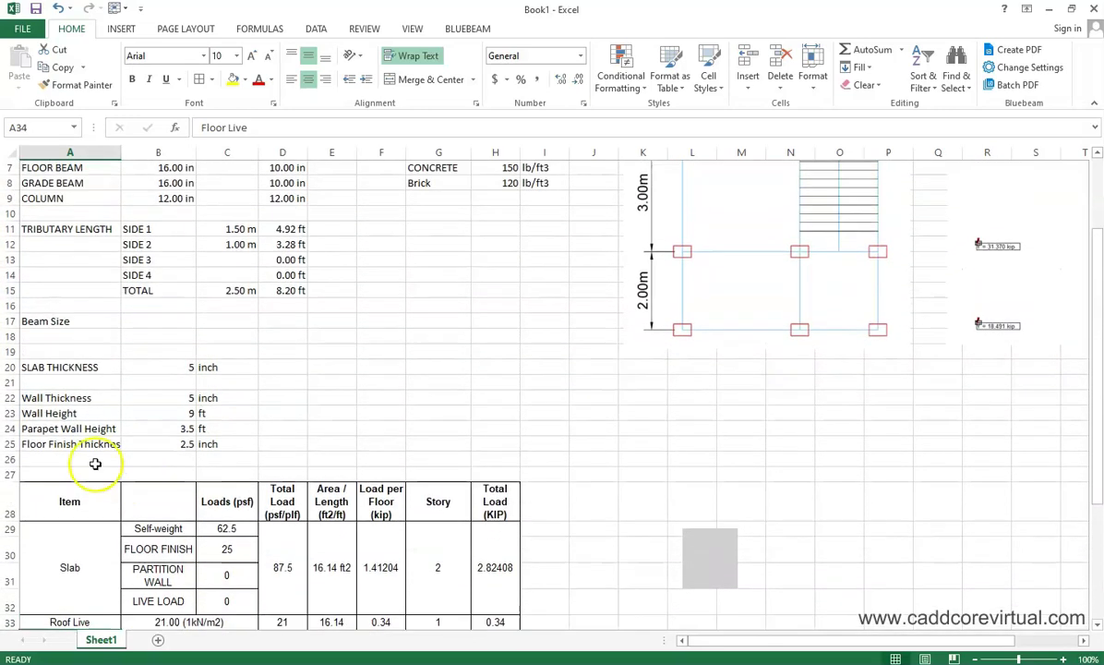
scroll(291, 407, up, 2)
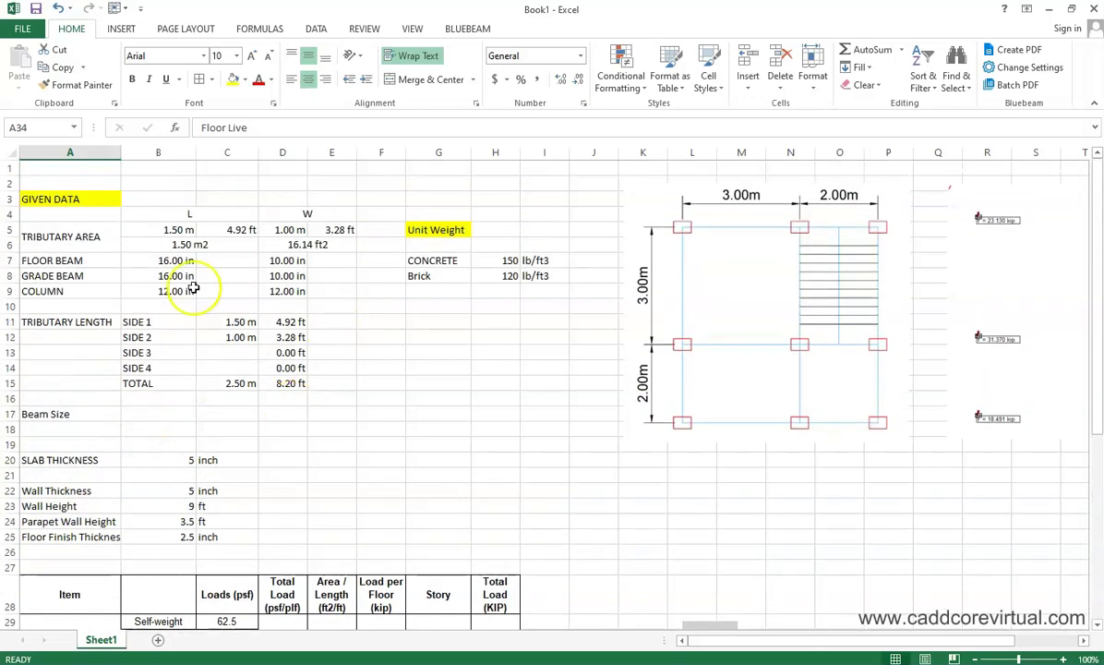
scroll(245, 418, down, 5)
scroll(162, 529, down, 1)
click(200, 439)
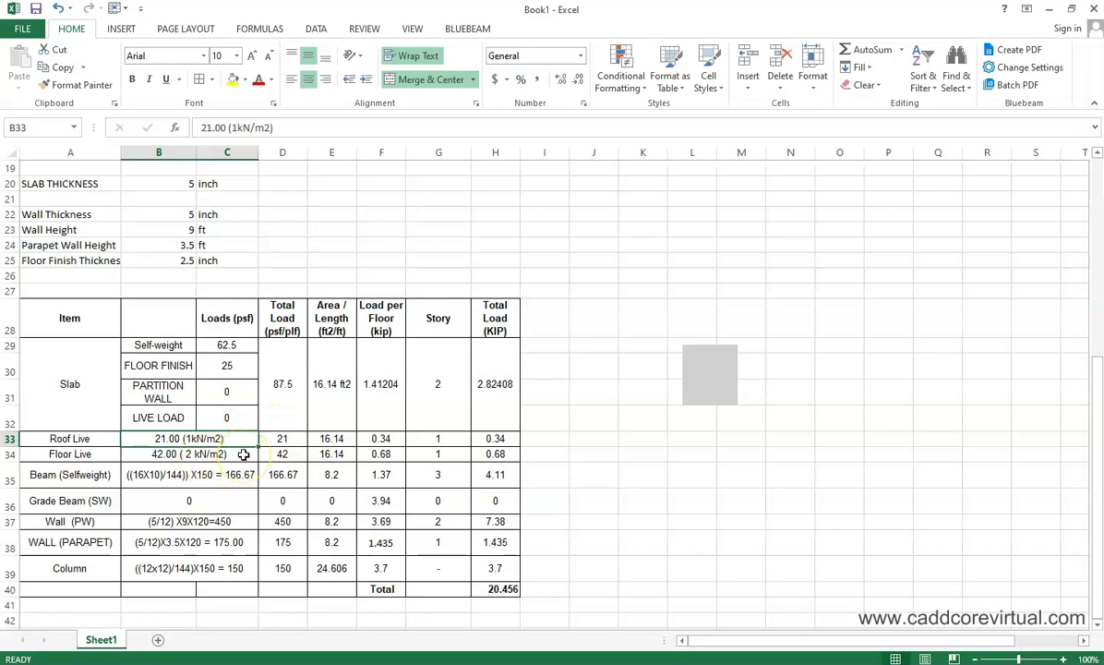
Step: Insert four blank rows at row 26, between the floor finish thickness data and the load table
scroll(242, 454, up, 6)
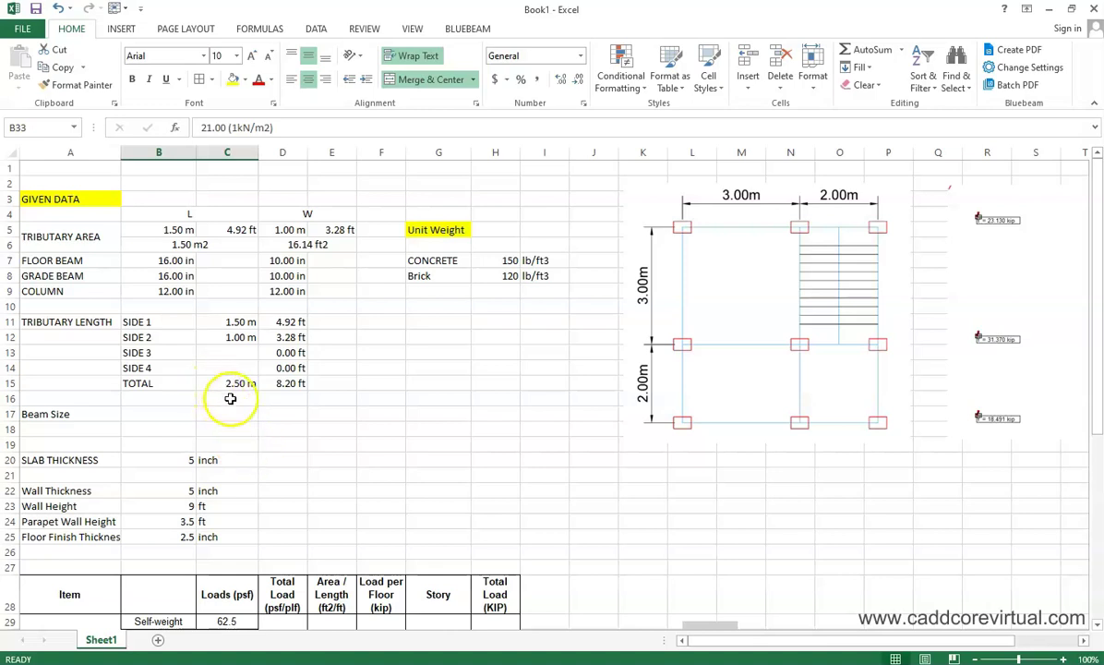
scroll(229, 394, down, 3)
click(10, 413)
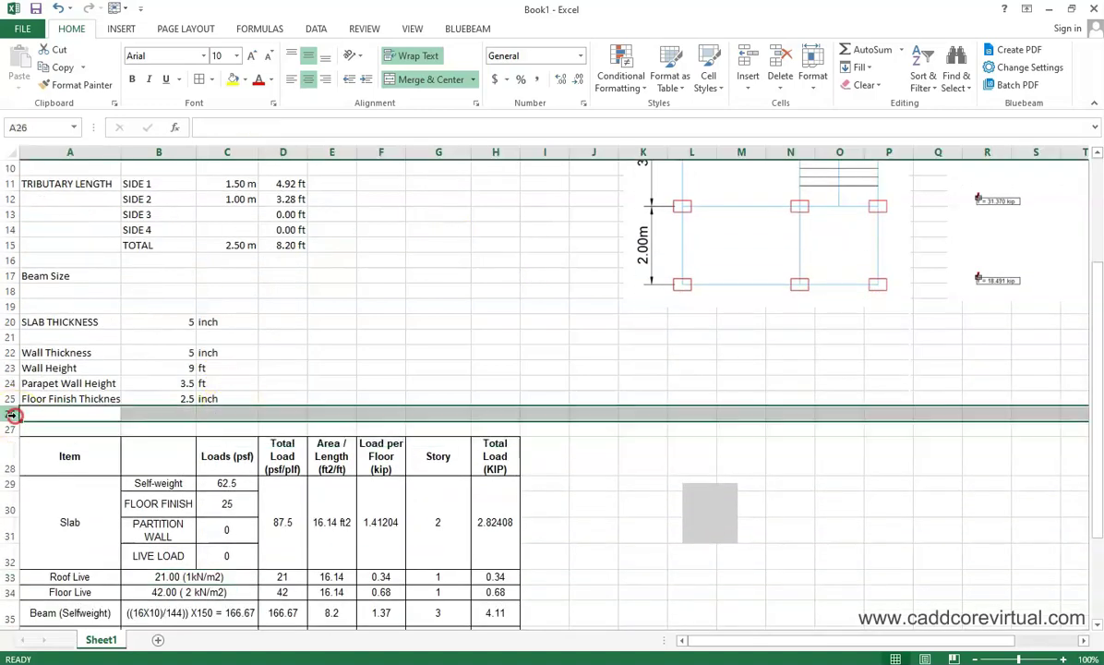
right_click(9, 414)
click(89, 522)
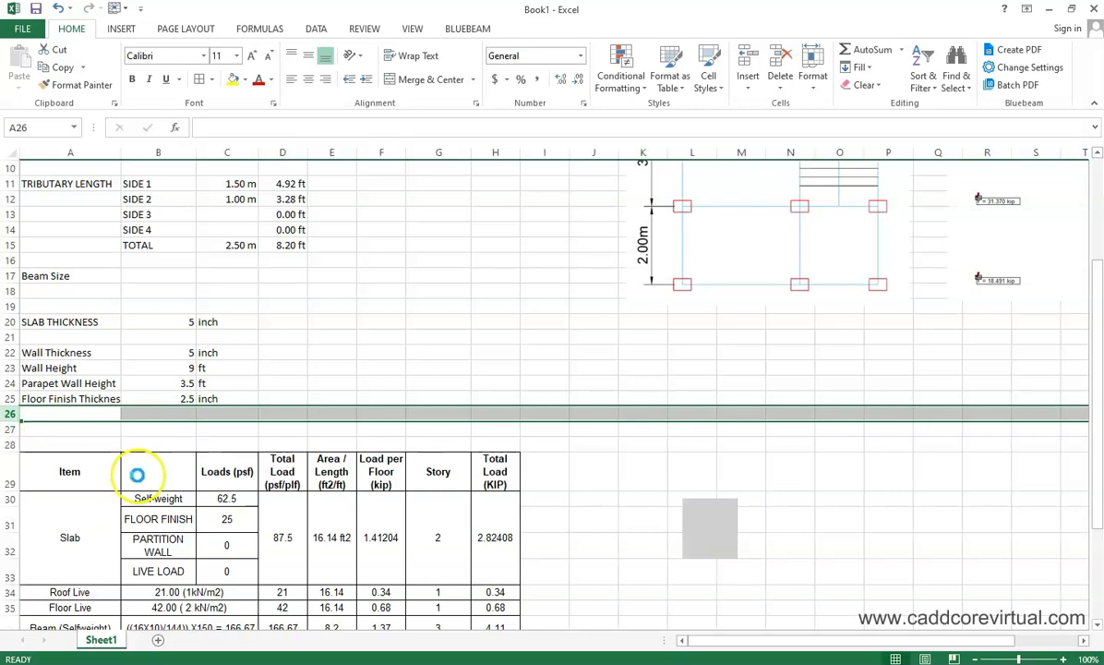
key(F4)
key(F4)
key(F4)
Step: Enter the heading LOAD DATA in A27, below the given dimensions
click(74, 432)
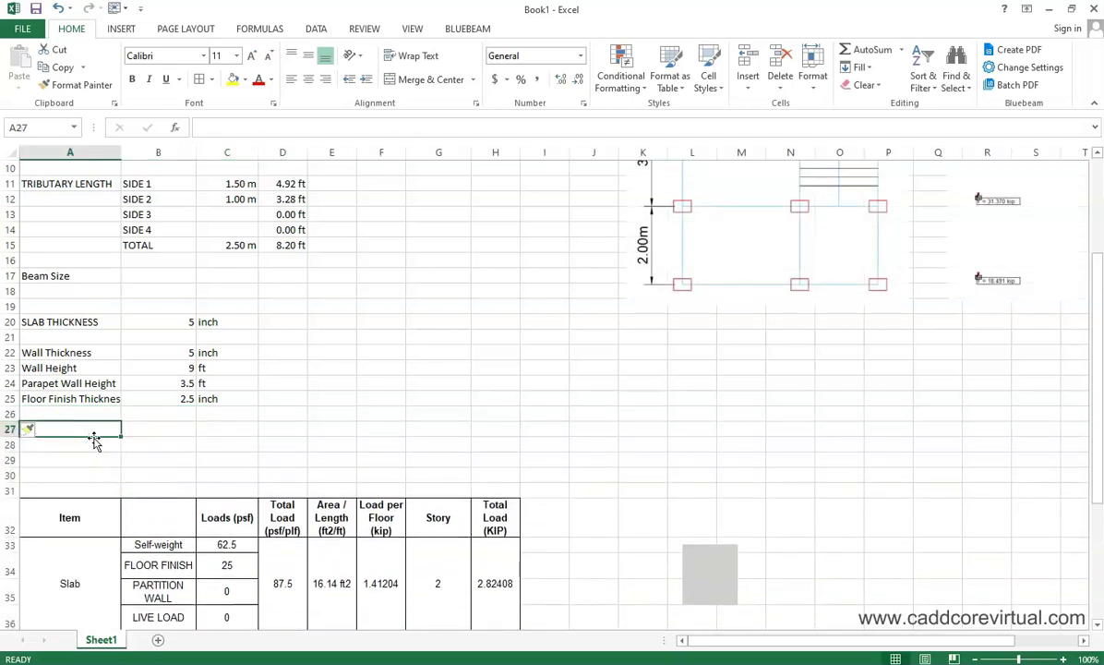
text(LOAD DATA)
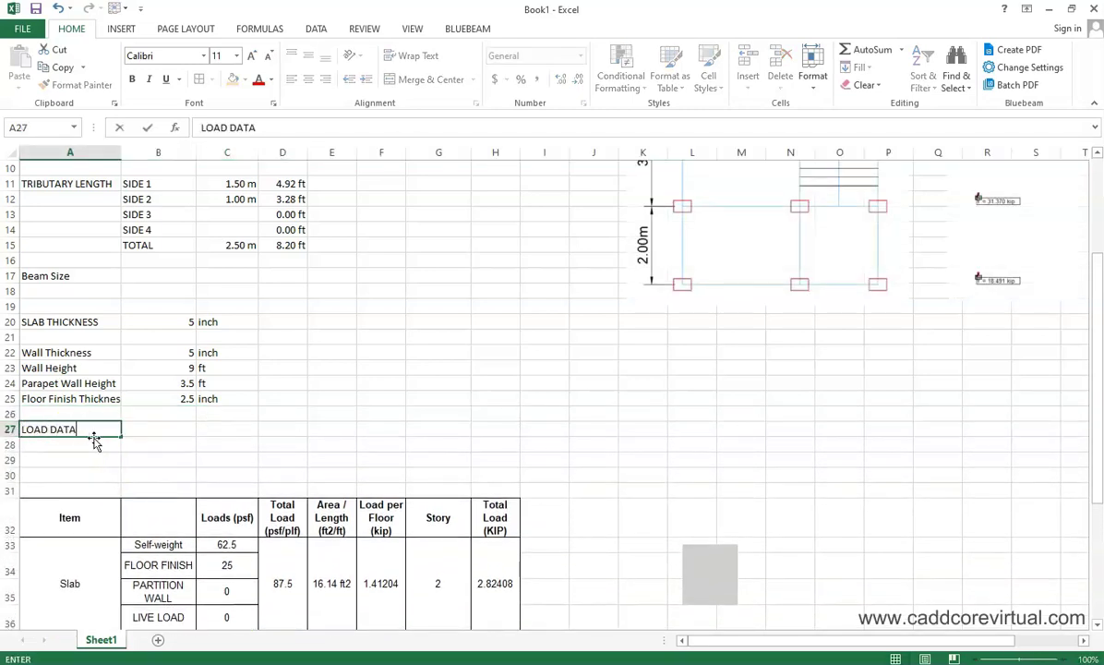
key(Return)
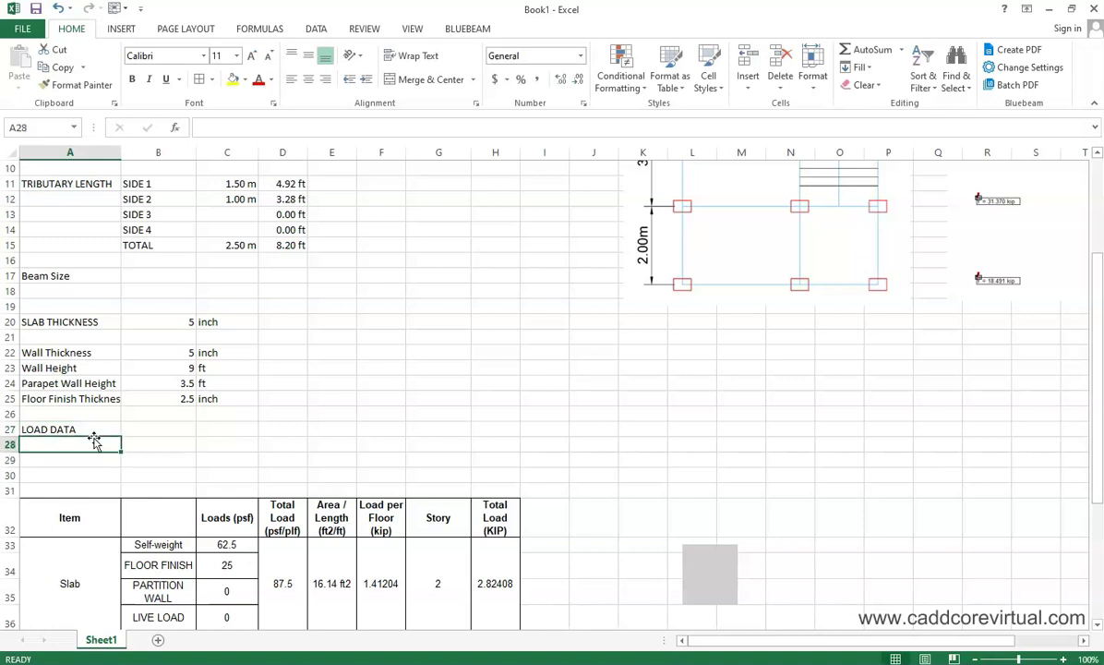
Step: Label A28 as ROOF LIVE LOAD and enter 1 as its value in B28
text(LIVE LOAD)
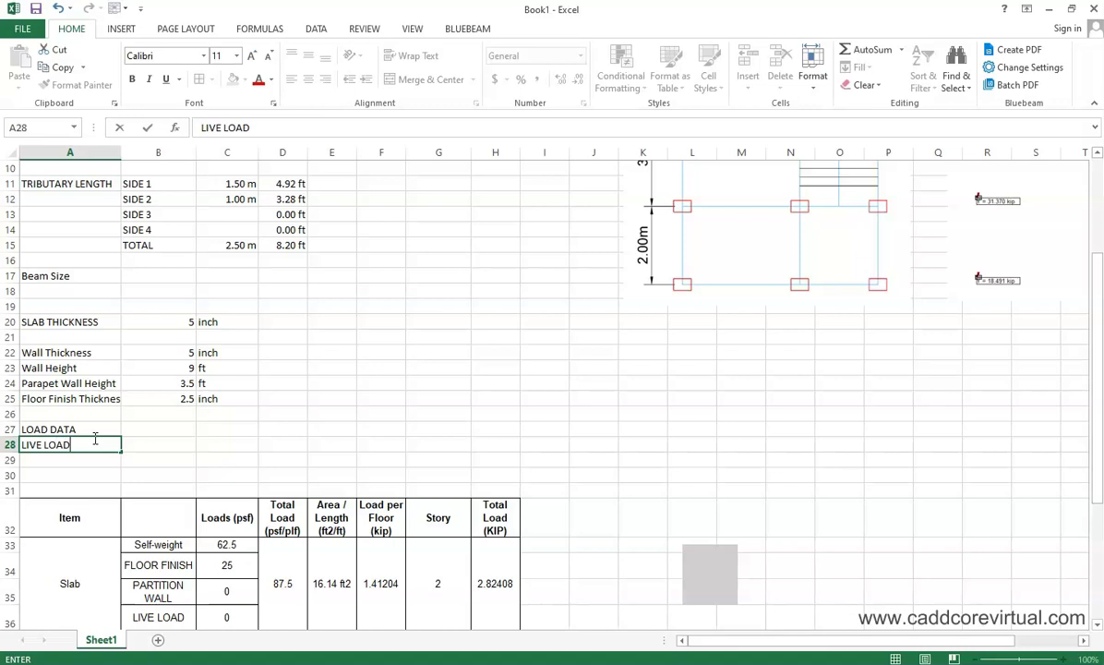
key(Tab)
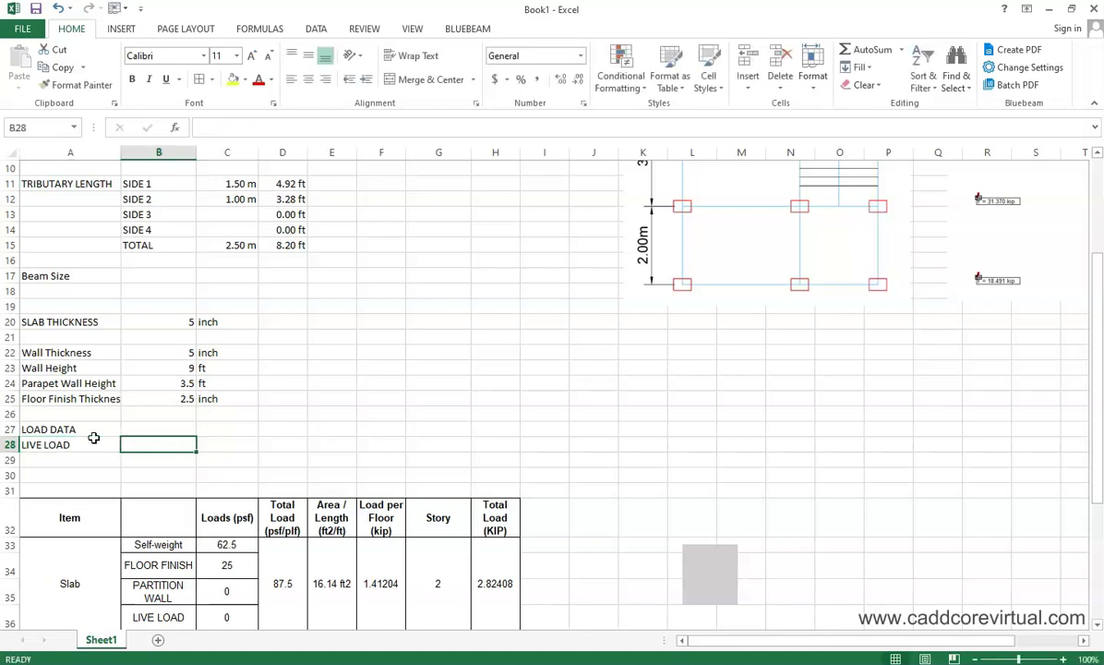
click(94, 438)
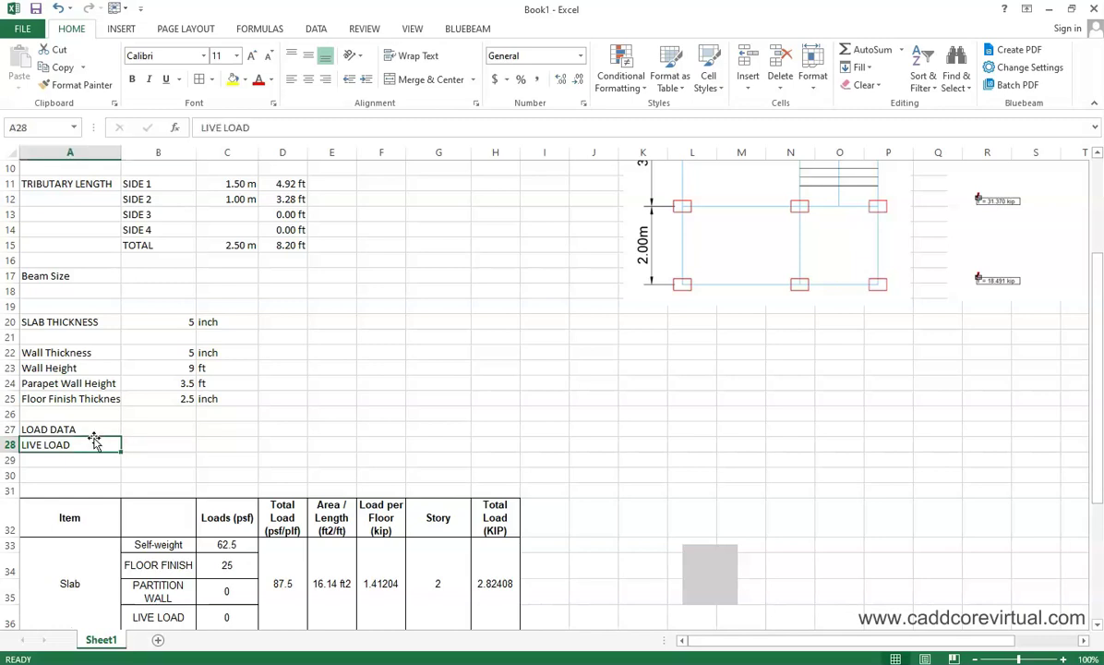
text(ROOF)
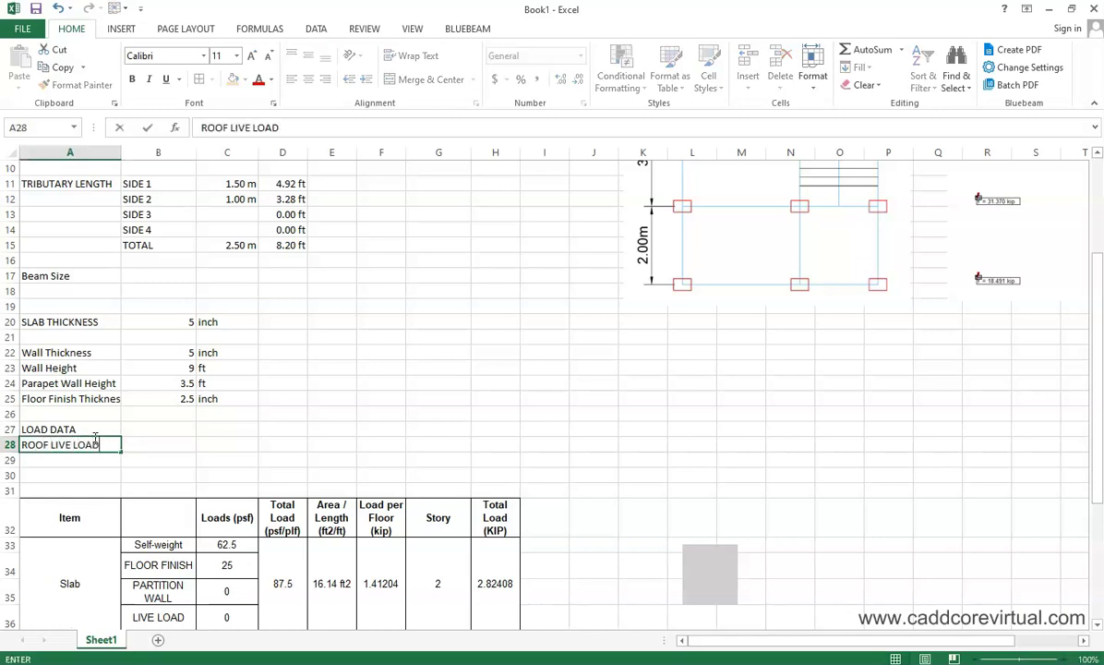
text( LIVE LOAD)
key(Tab)
text(1)
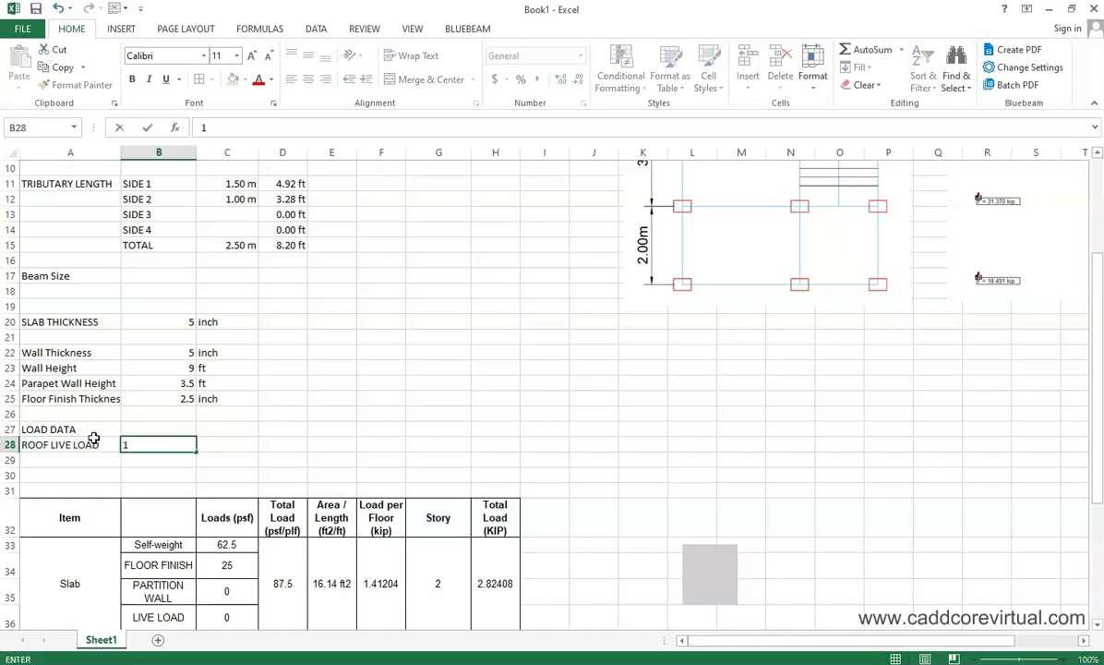
key(Tab)
Step: Apply the custom number format 0.00 "kN/m2" to the roof live load value in B28
key(ctrl+1)
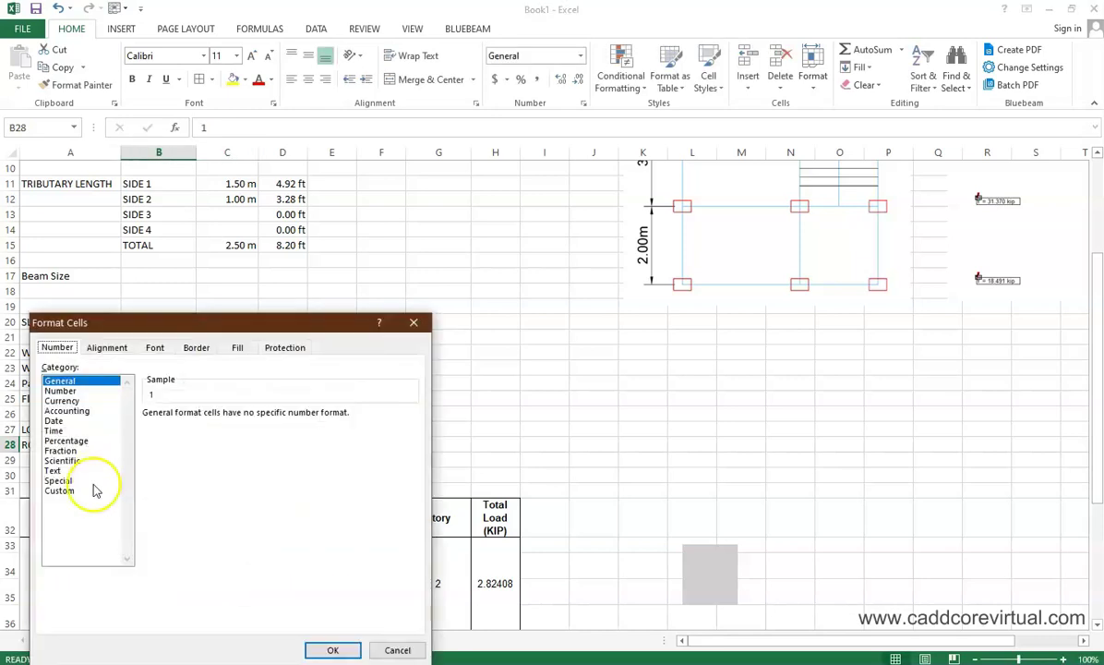
click(61, 491)
click(176, 452)
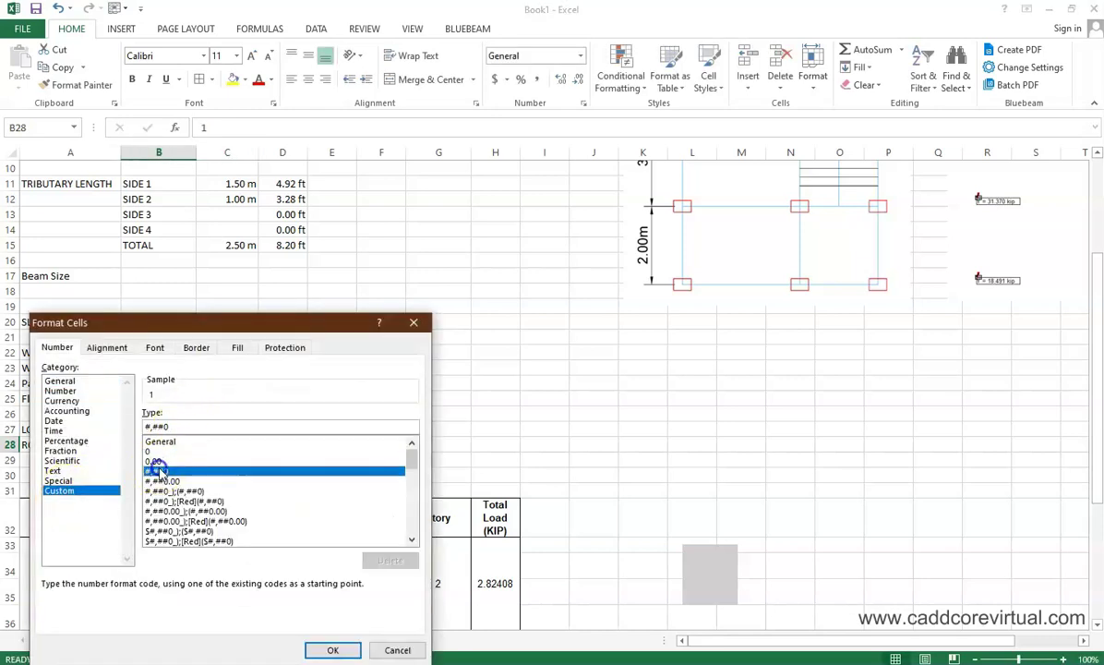
click(176, 461)
click(188, 426)
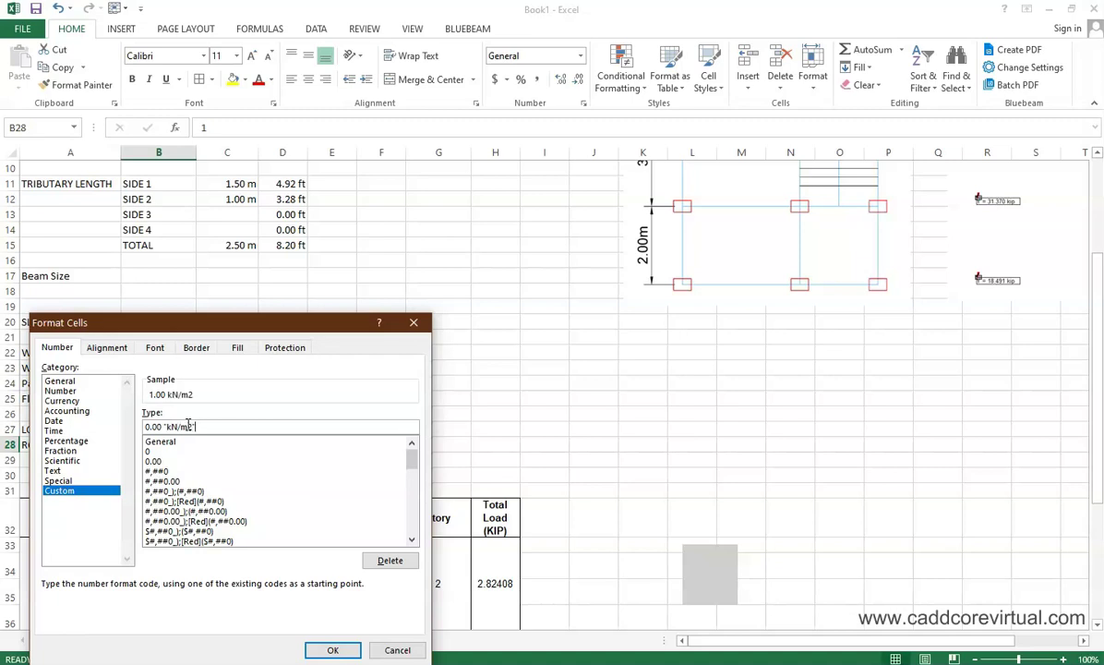
key(Return)
Step: Convert the roof live load to psf in C28 with the formula =B28*20.88
click(226, 446)
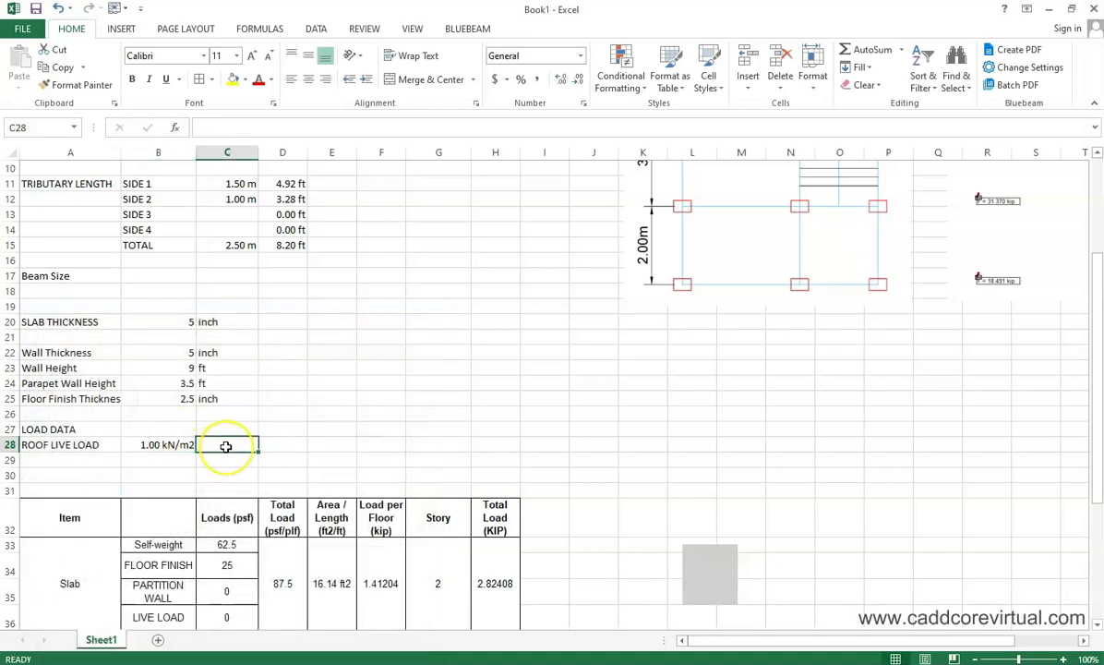
text(=)
click(178, 446)
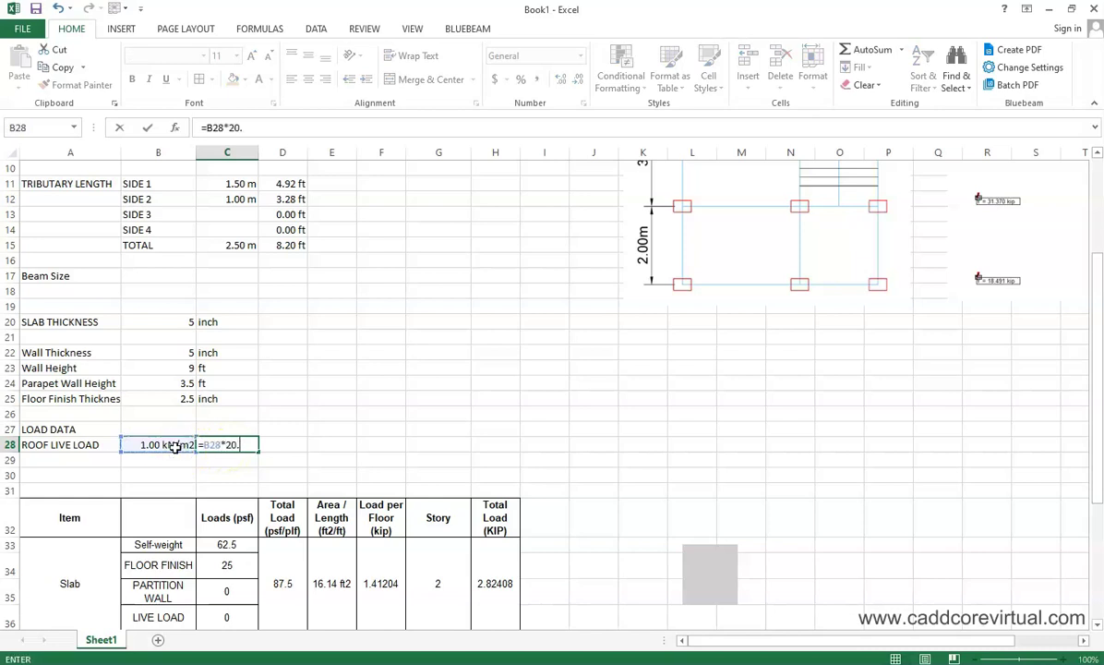
text(*20.88)
key(Return)
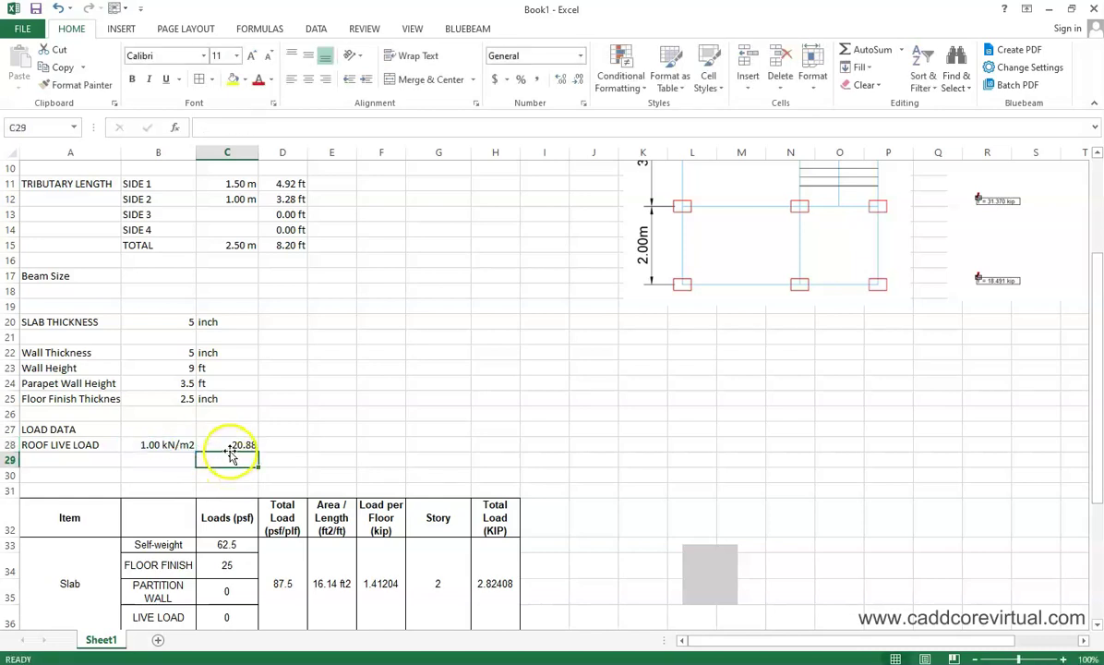
Step: Apply the custom number format 0.00 "psf" to the converted roof live load in C28
click(240, 446)
key(ctrl+1)
click(59, 490)
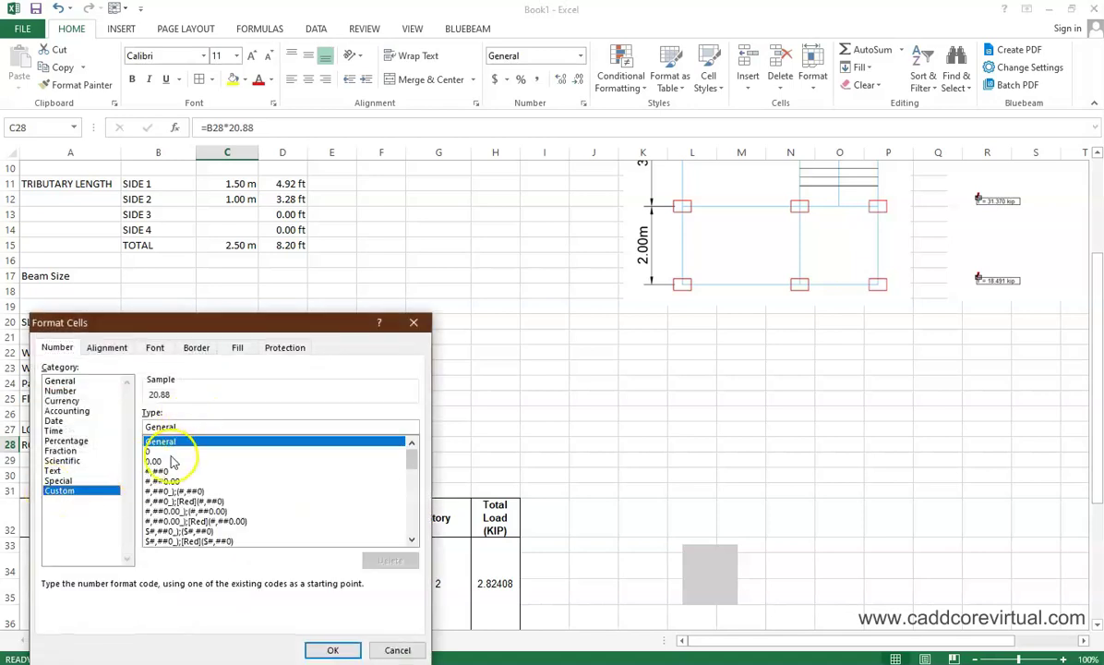
click(159, 462)
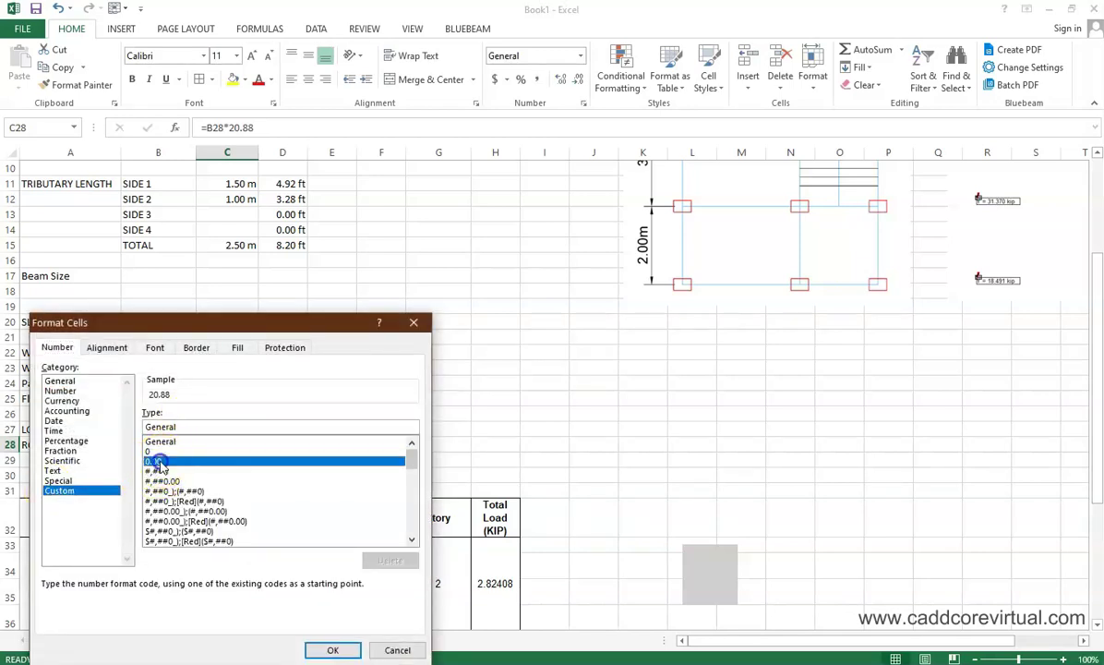
click(184, 427)
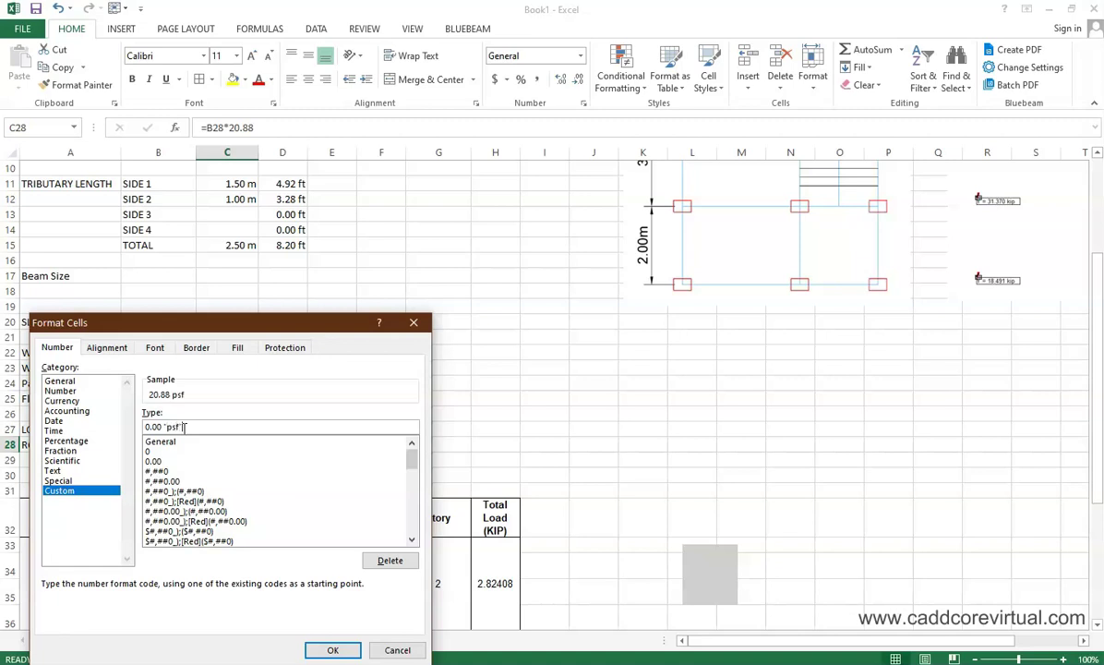
key(Return)
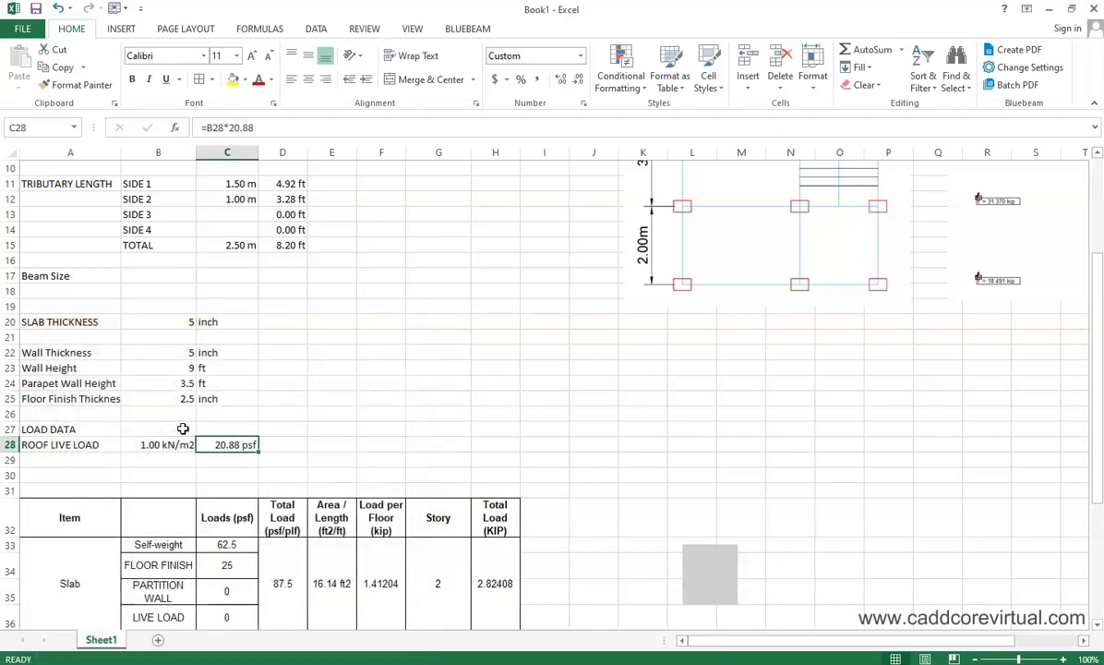
Step: Label A29 as FLOOR LIVE LOAD and enter 2 as its value in B29
click(90, 461)
text(FLOOR LIVE LOAD)
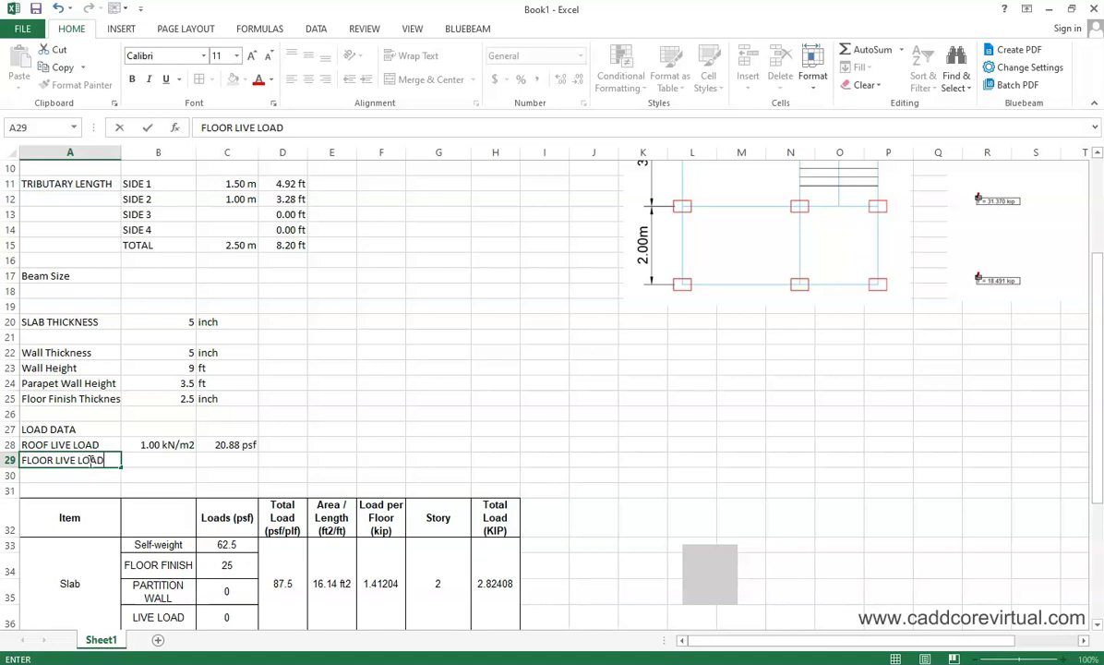
key(Tab)
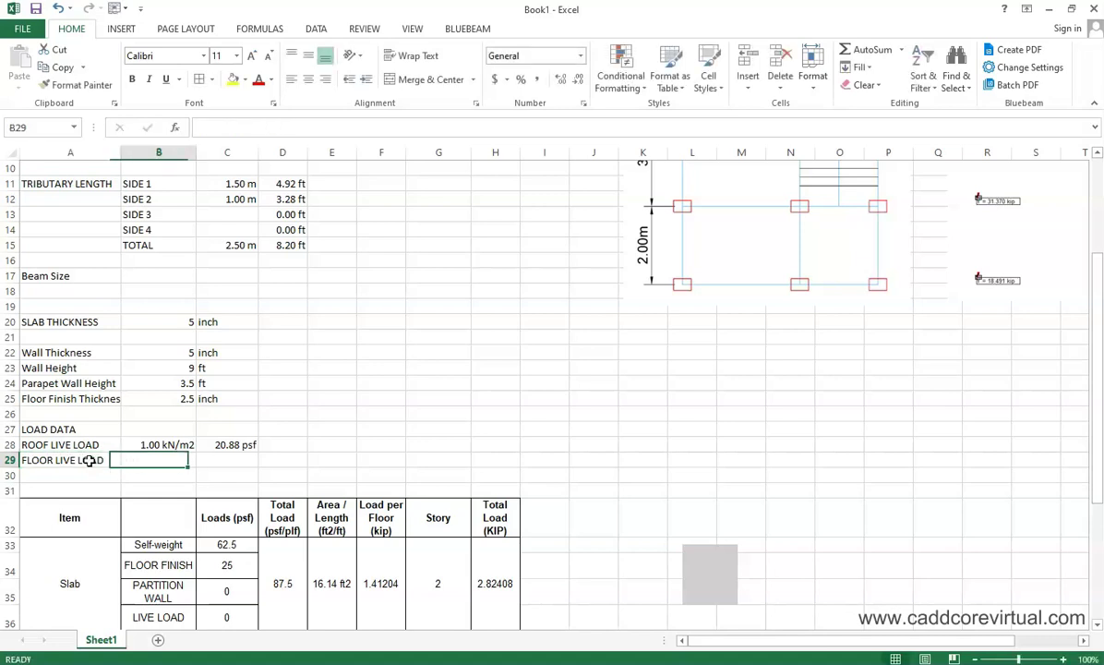
text(2)
key(Tab)
key(Left)
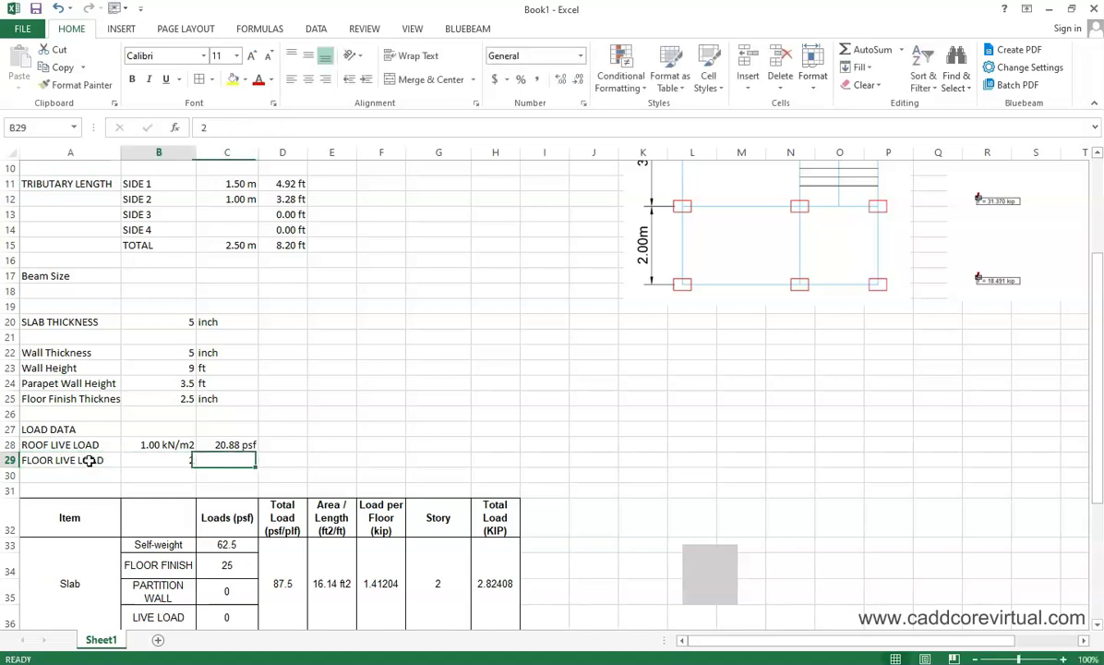
Step: Fill the psf conversion formula from C28 down to C29 for the floor live load
key(Right)
key(Up)
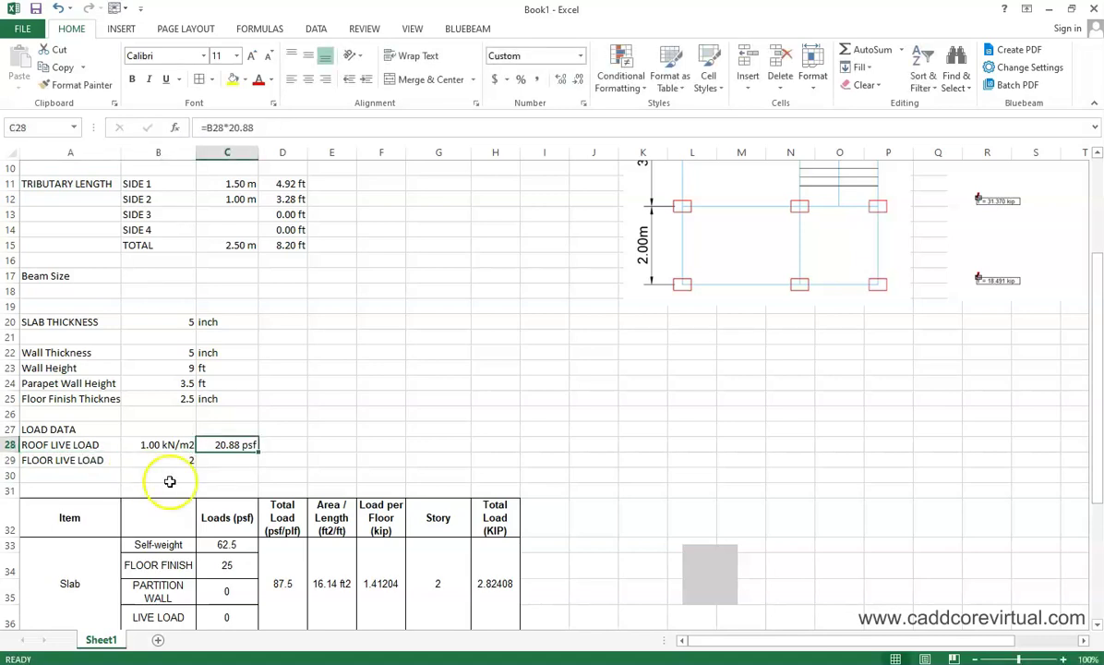
mouse_move(257, 452)
mouse_down()
mouse_move(224, 456)
mouse_move(258, 462)
mouse_up()
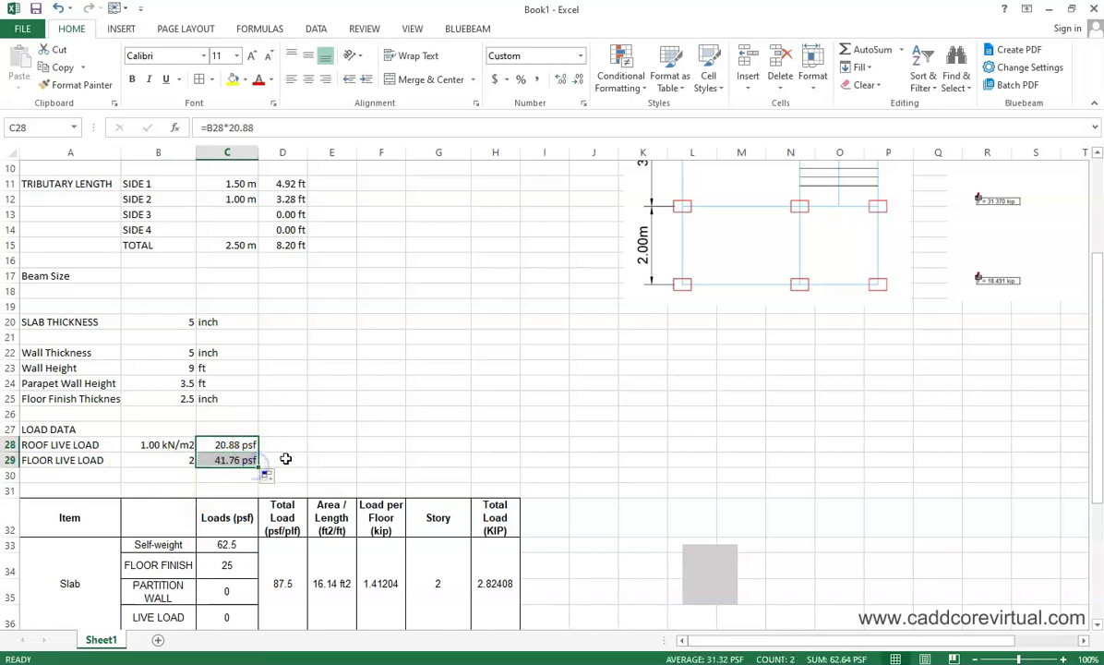
Step: Copy the kN/m2 number format from B28 to the floor live load value in B29
click(180, 459)
click(183, 445)
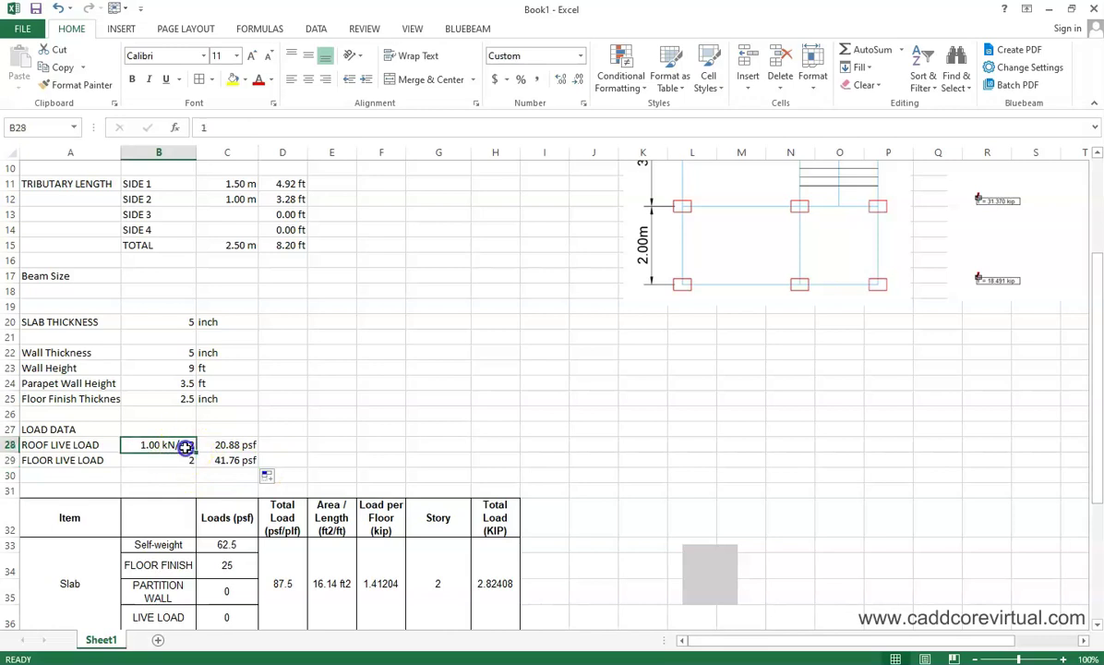
click(74, 84)
click(166, 459)
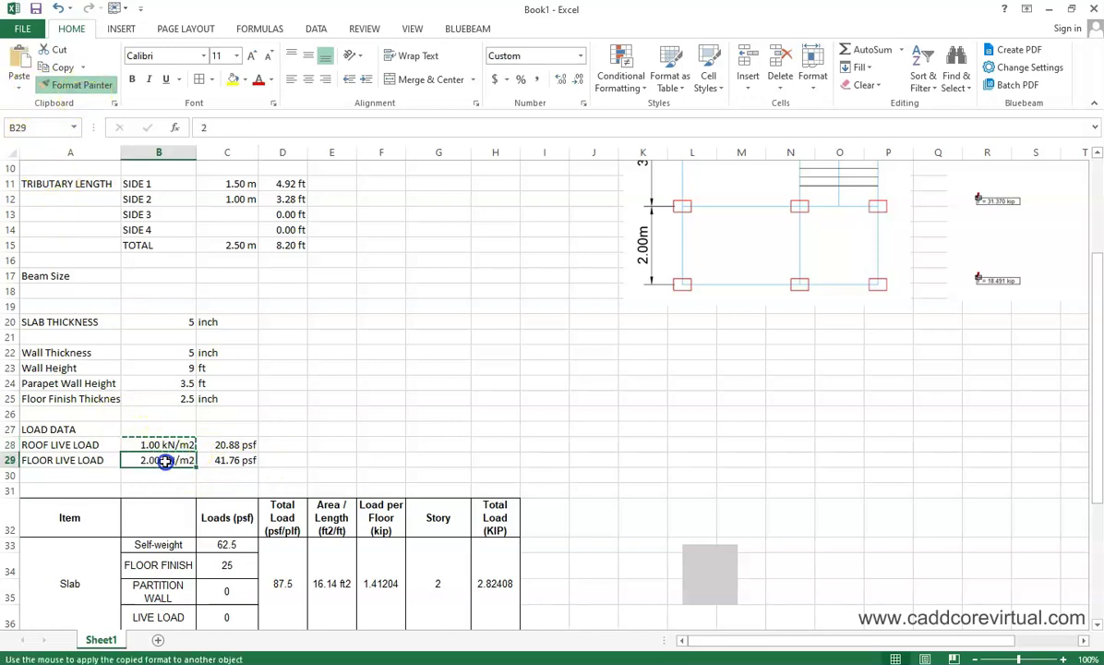
click(279, 440)
Step: Replace the Roof Live load text in B37 with a link to the psf value in C28
scroll(283, 458, down, 4)
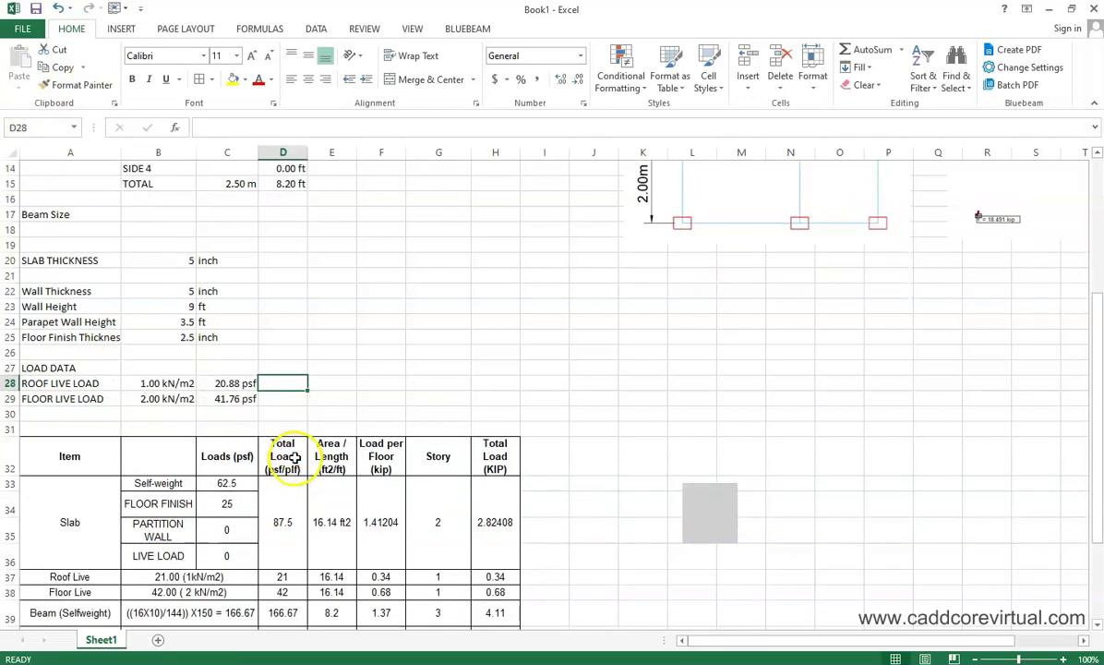
click(231, 469)
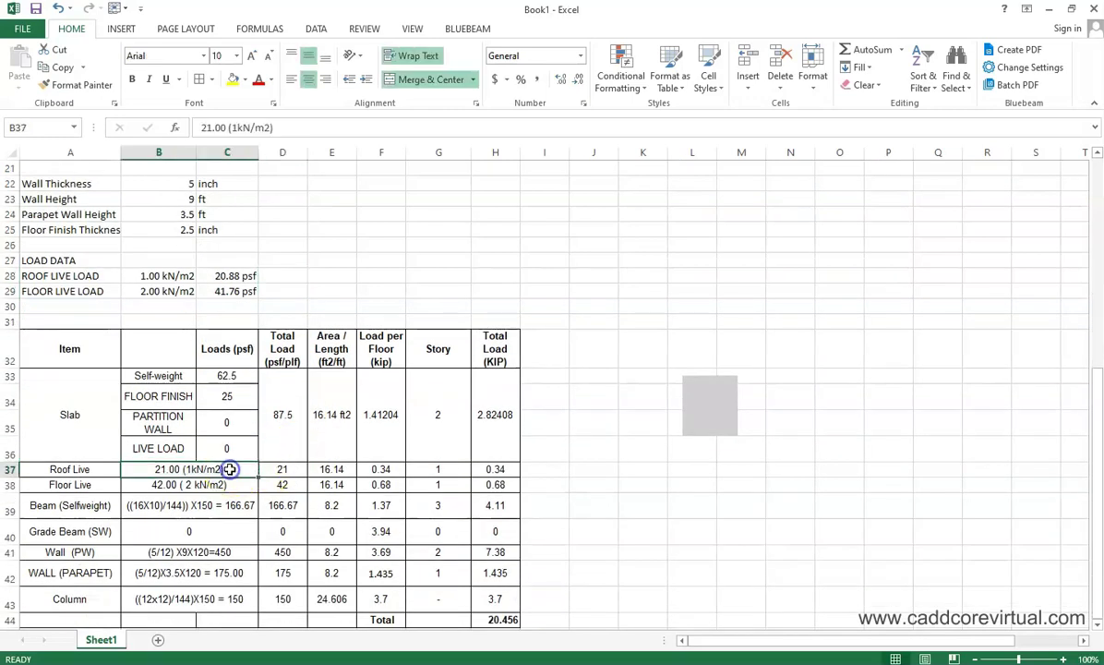
text(=)
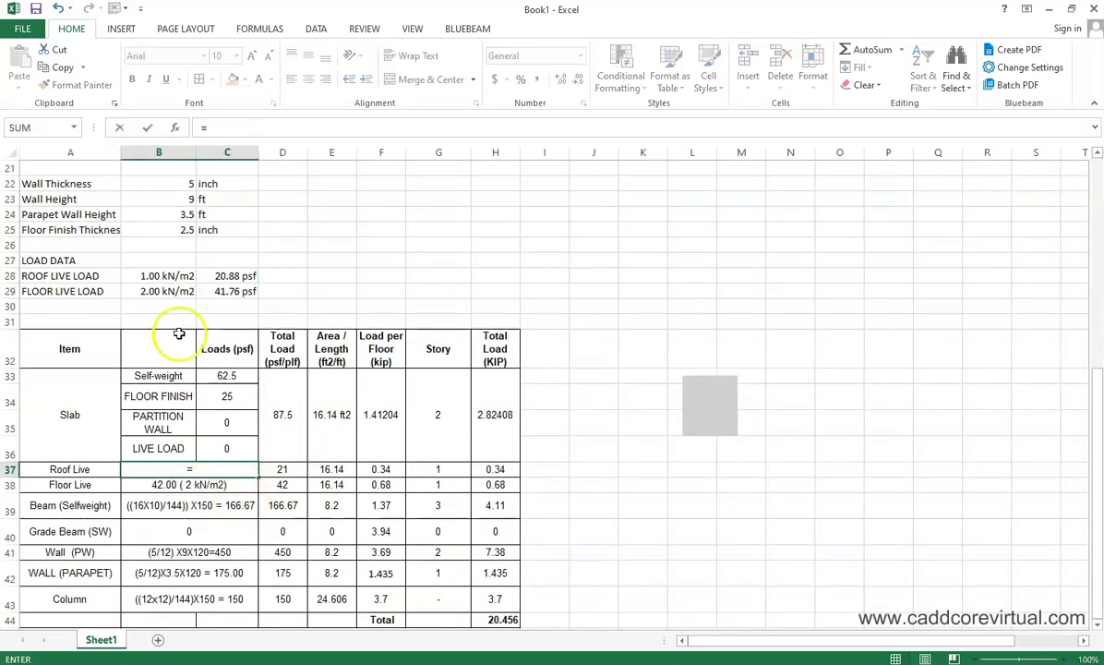
click(241, 275)
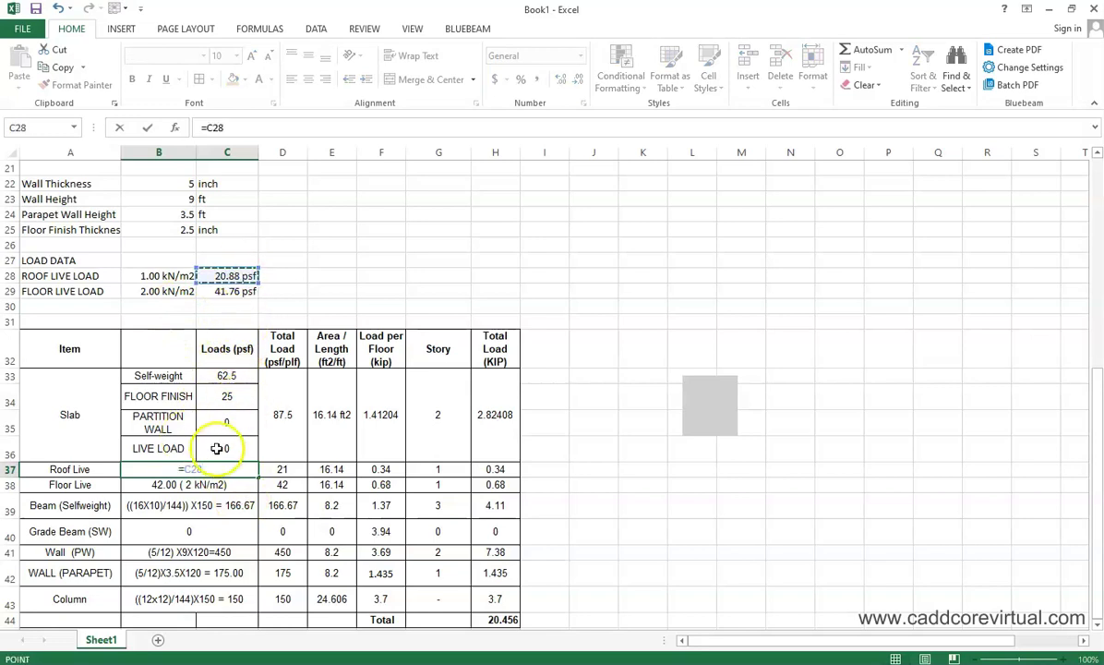
key(Return)
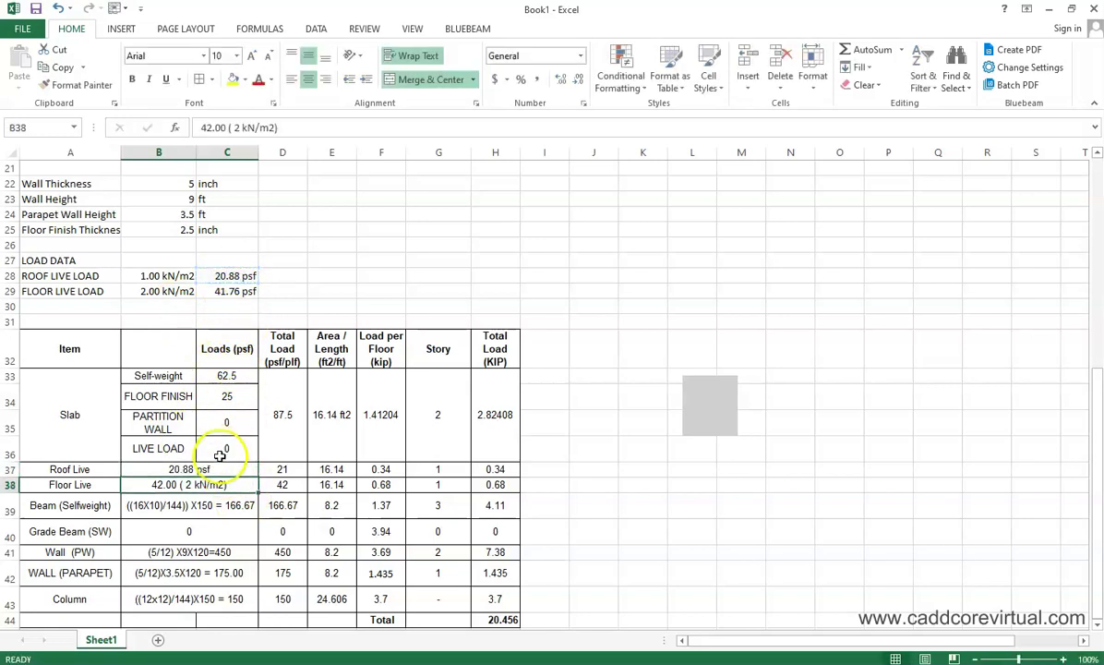
Step: Replace the Floor Live load text in B38 with a link to the psf value in C29
text(=)
click(233, 291)
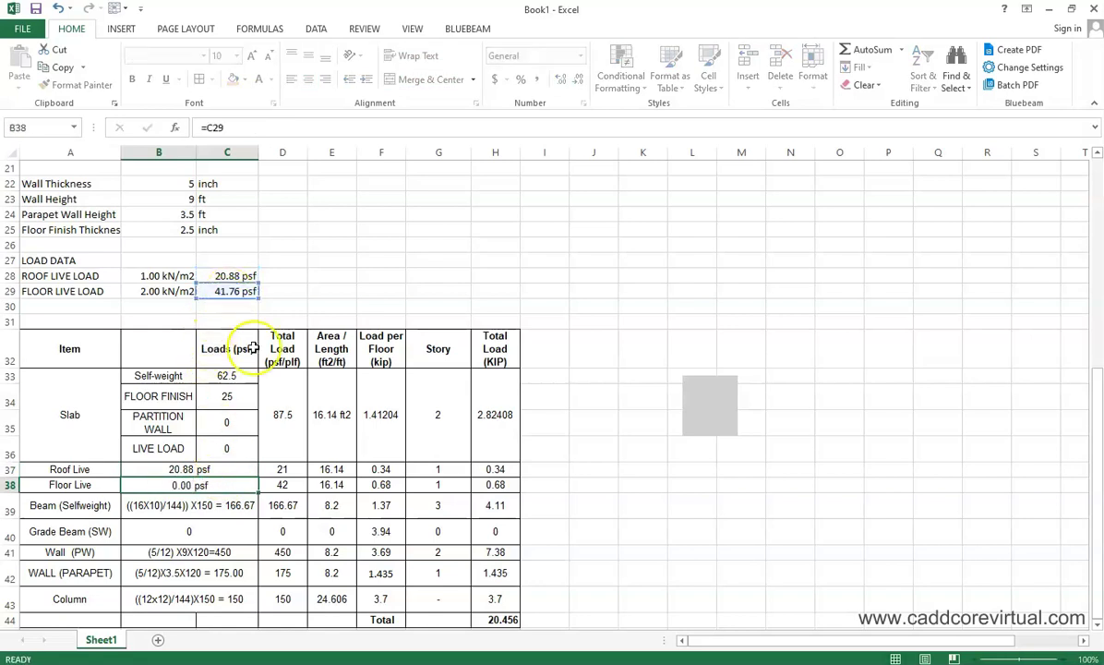
key(Return)
scroll(305, 452, down, 1)
drag(166, 262, 242, 276)
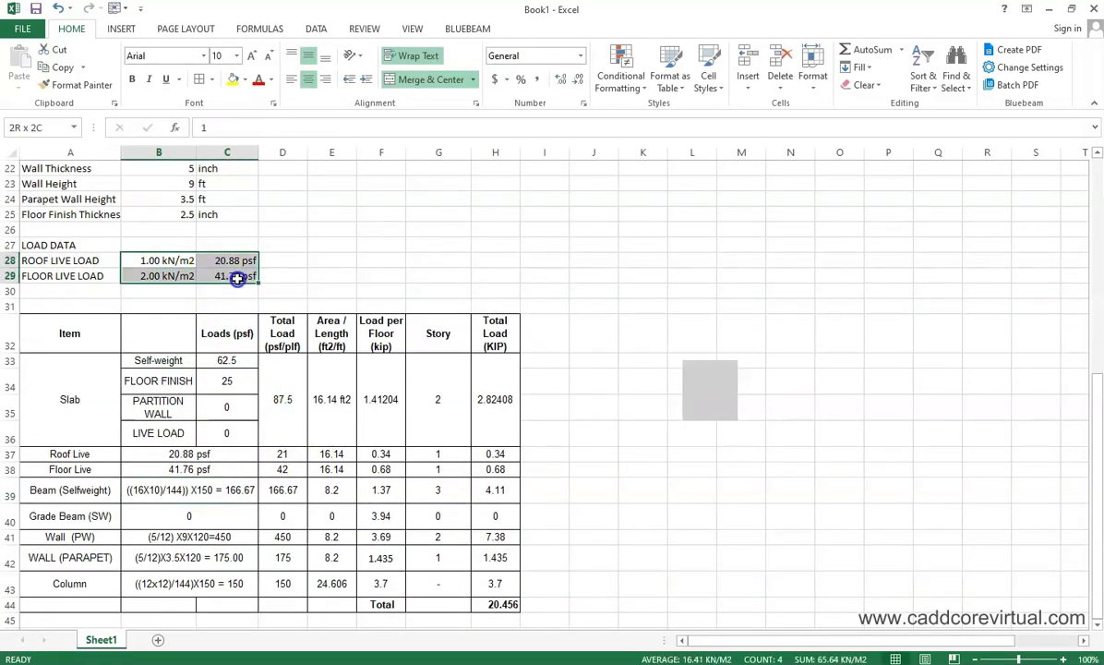
scroll(372, 357, up, 7)
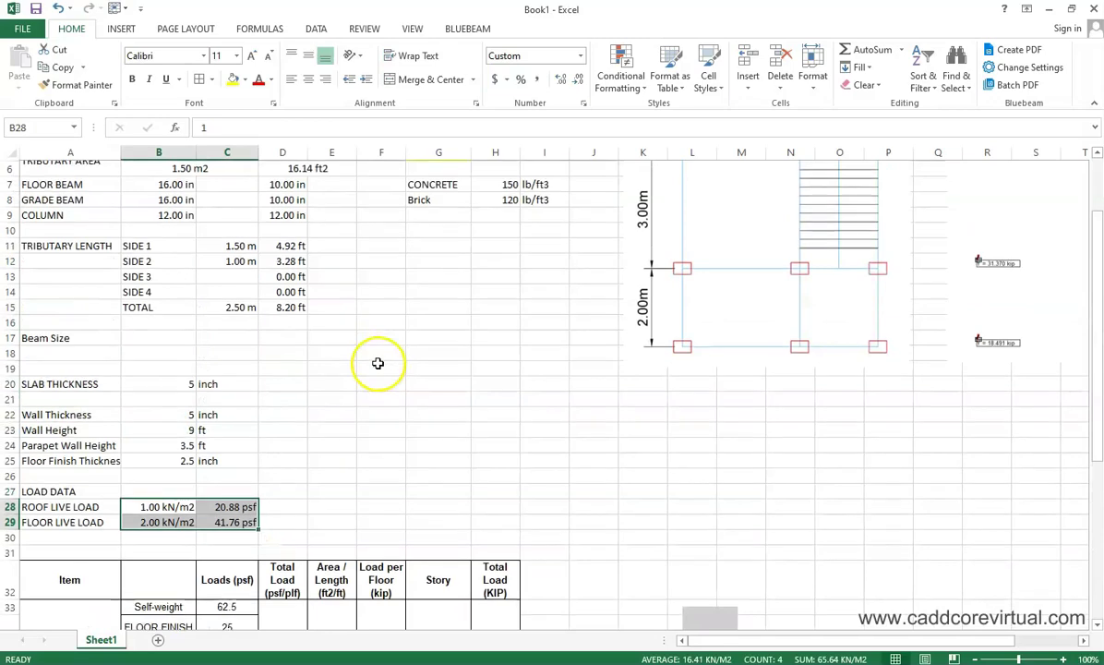
scroll(328, 338, down, 7)
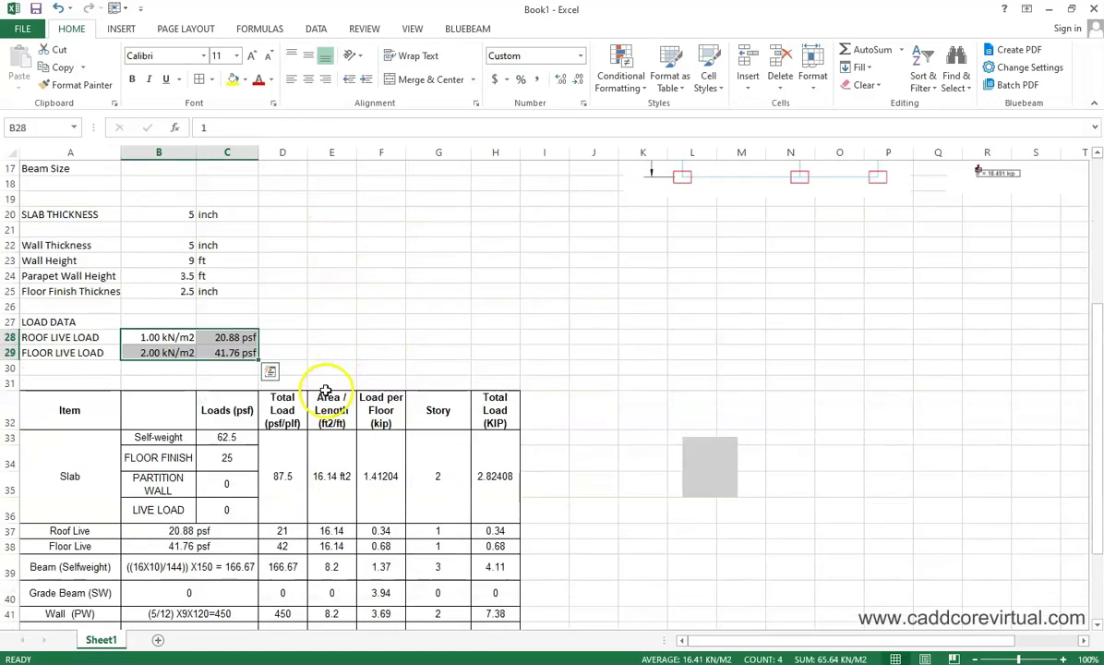
scroll(325, 407, up, 2)
scroll(330, 416, down, 2)
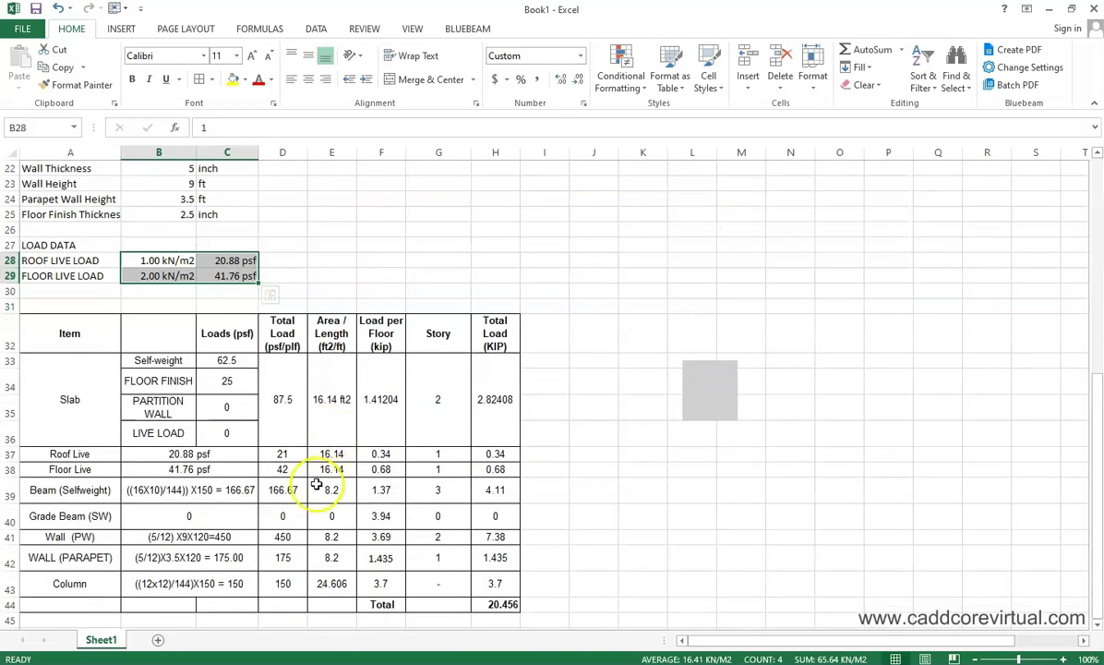
Step: Replace the Total Load values in D37 and D38 with links to the roof and floor live loads in B37 and B38
click(290, 456)
text(=)
click(227, 453)
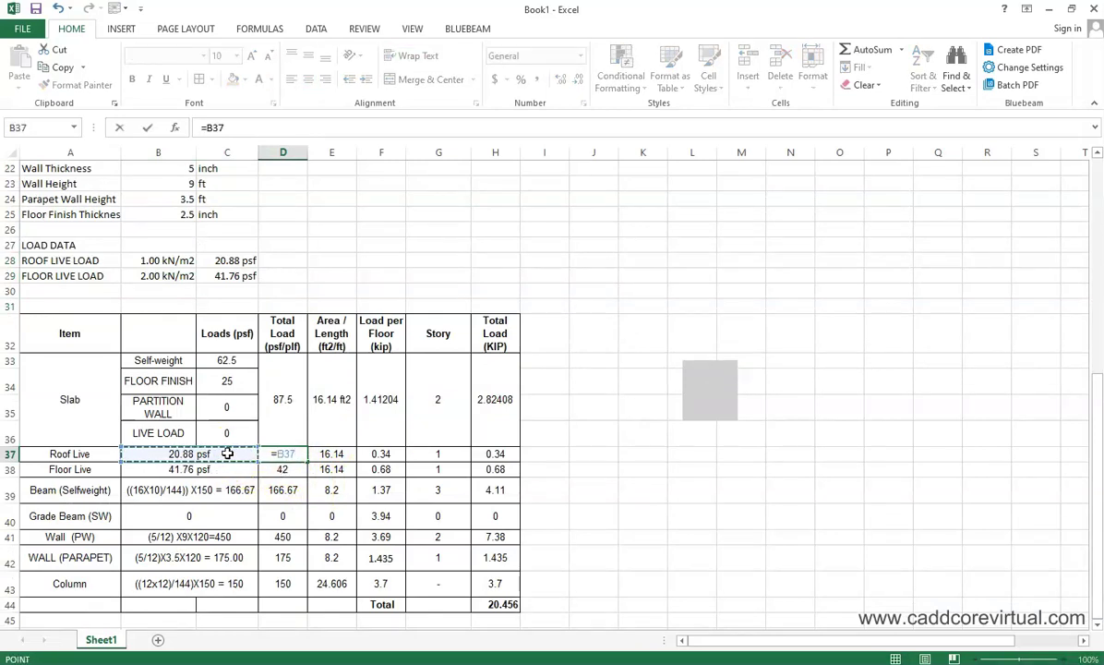
key(Return)
text(=)
click(194, 469)
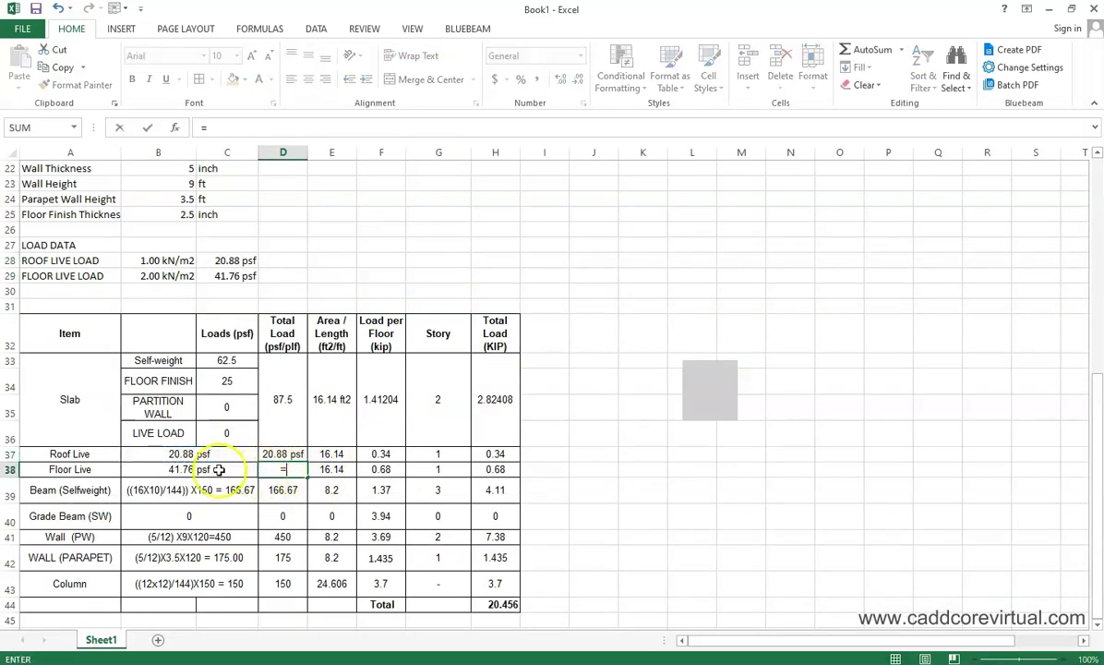
key(Return)
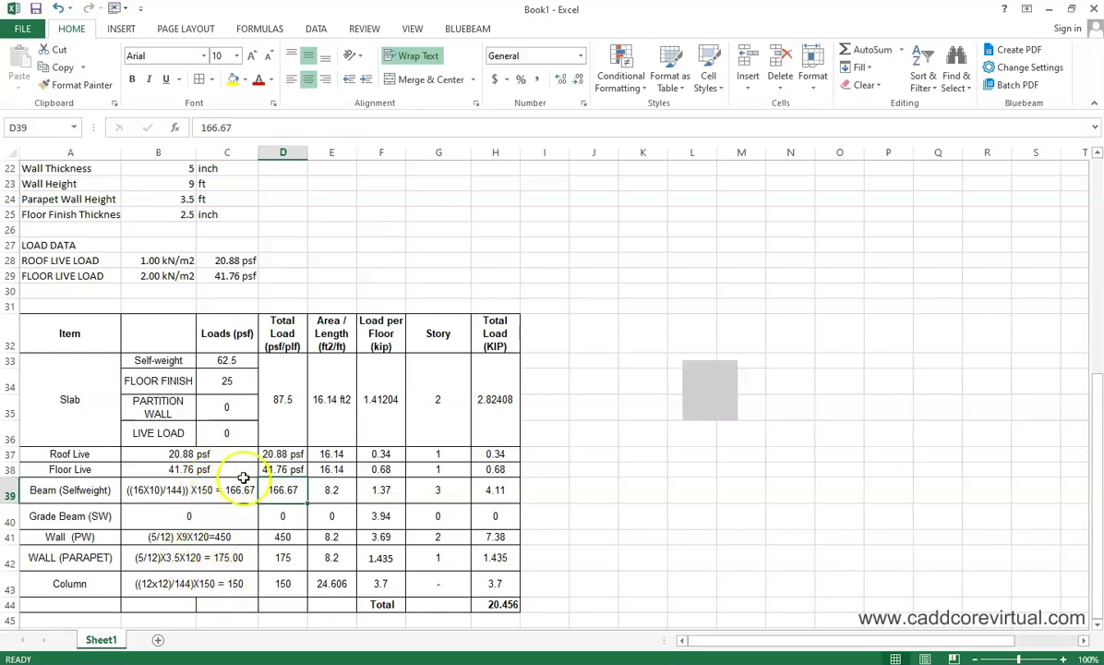
Step: Replace the Roof Live area in E37 with a link to the tributary area in D6
drag(227, 457, 283, 454)
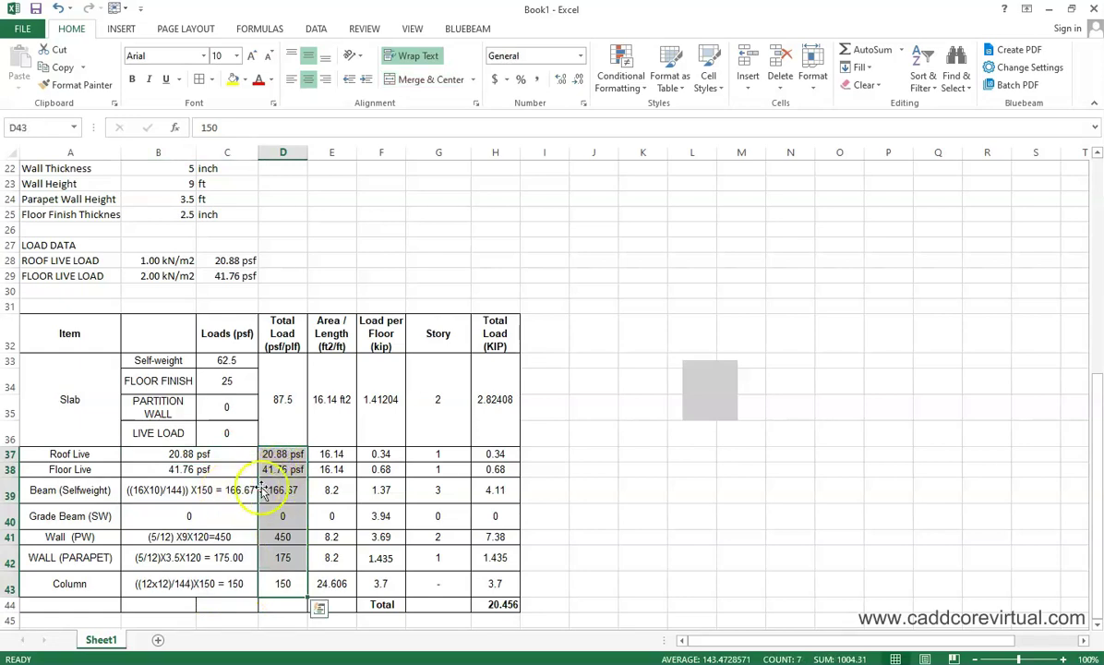
drag(328, 430, 475, 418)
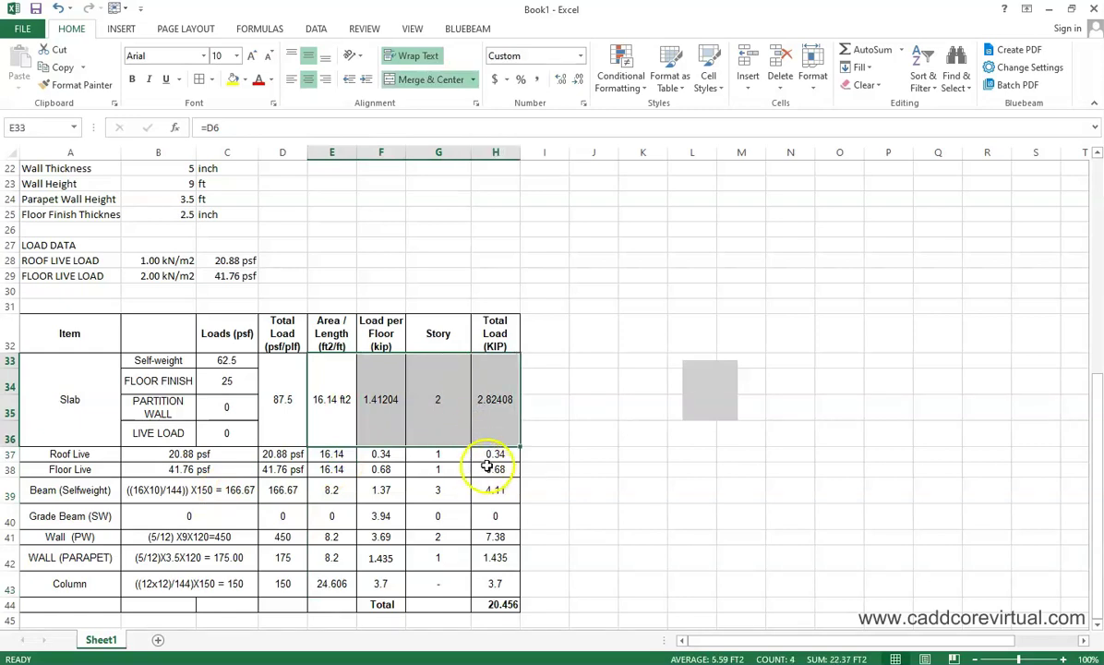
click(338, 458)
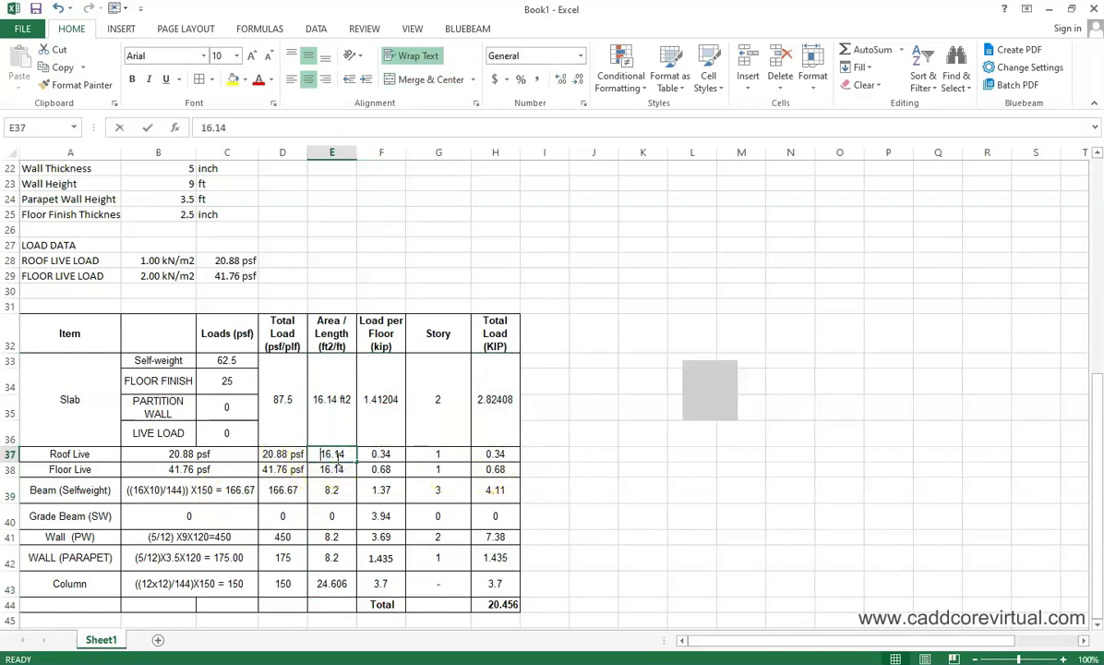
text(=)
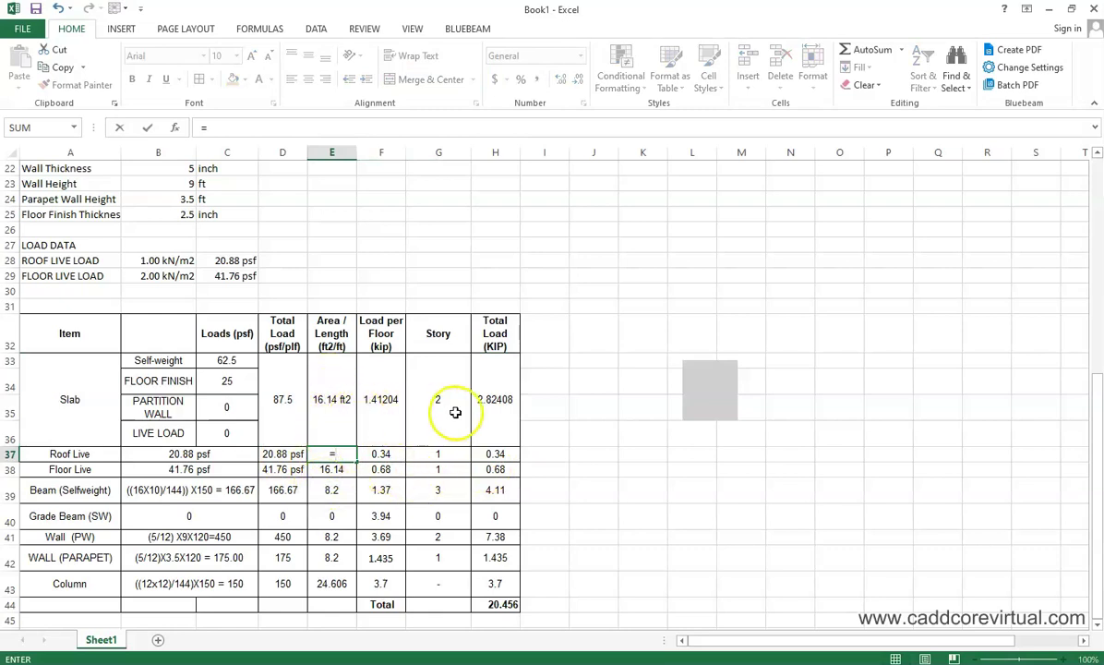
scroll(421, 452, up, 7)
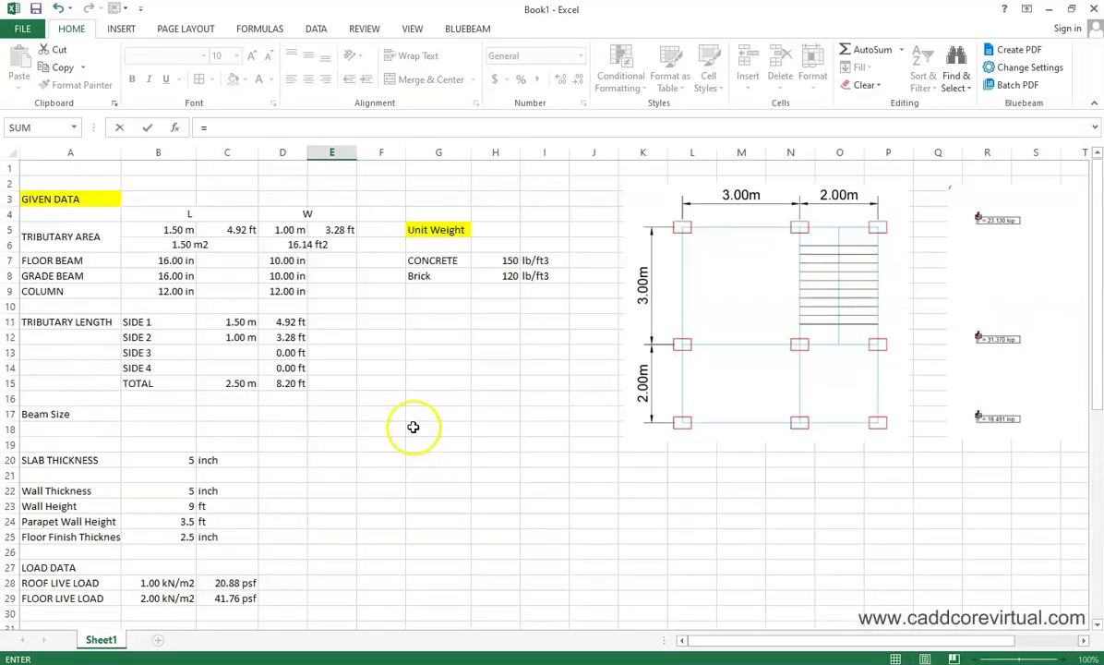
click(310, 244)
key(Return)
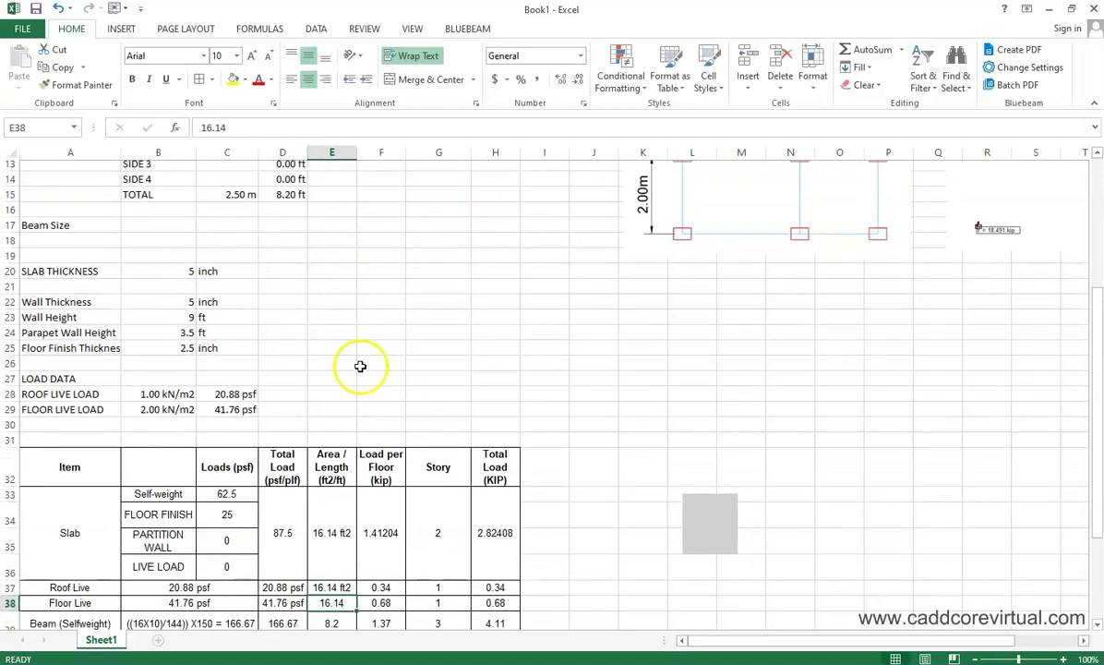
Step: Enter the formula =D37*E37/1000 for the Roof Live load per floor in F37
scroll(351, 443, down, 2)
click(379, 516)
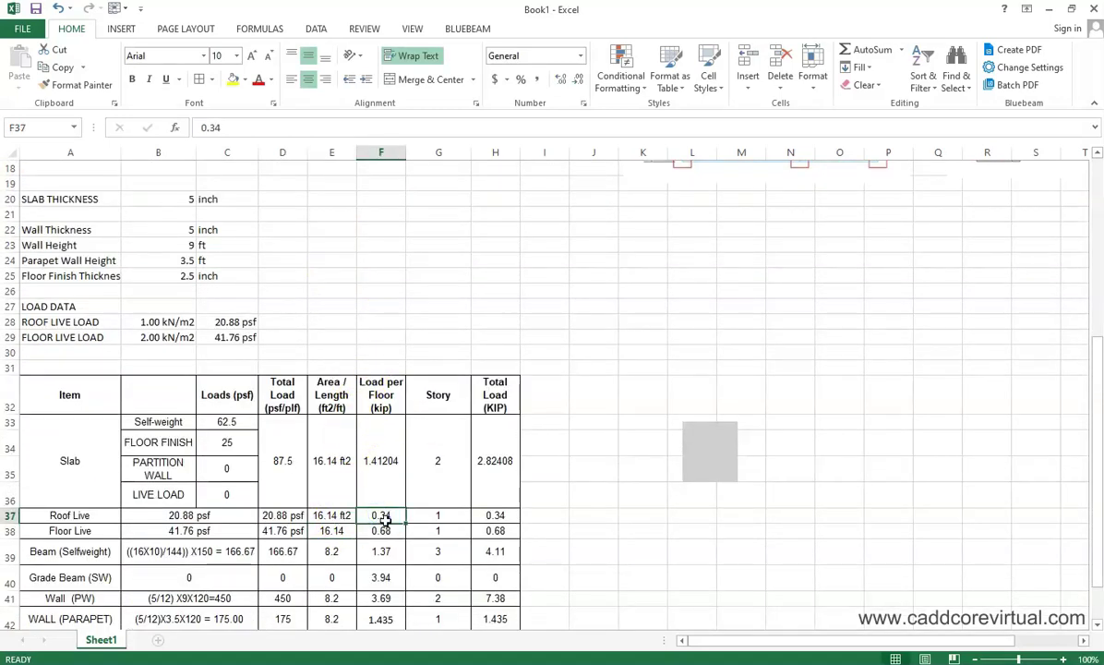
text(=)
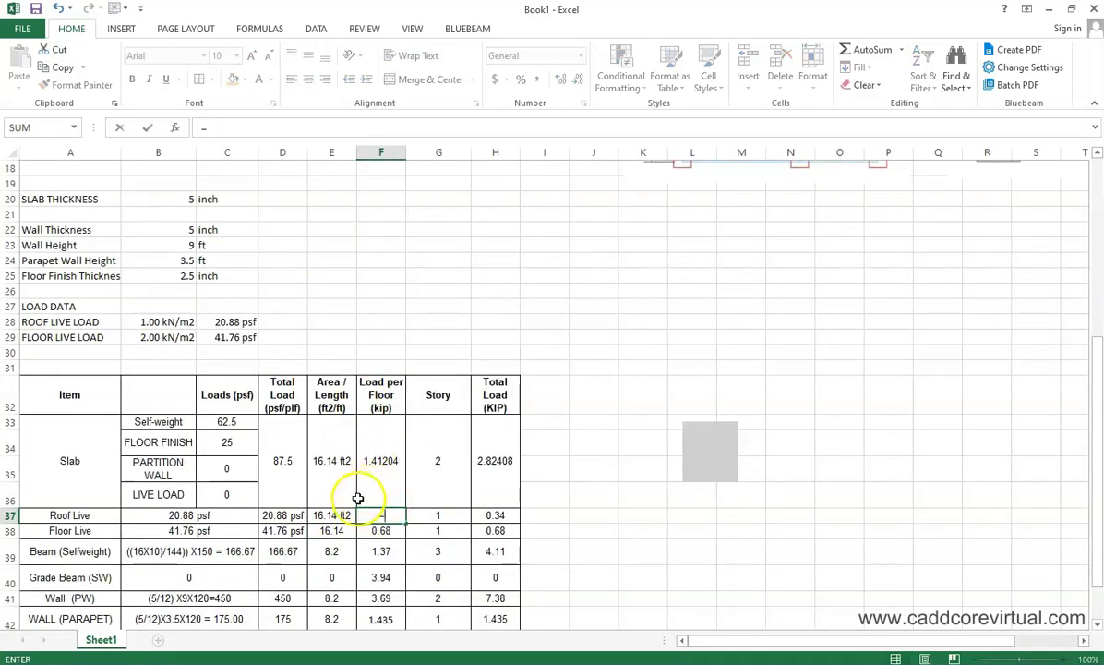
click(289, 514)
text(*)
click(350, 514)
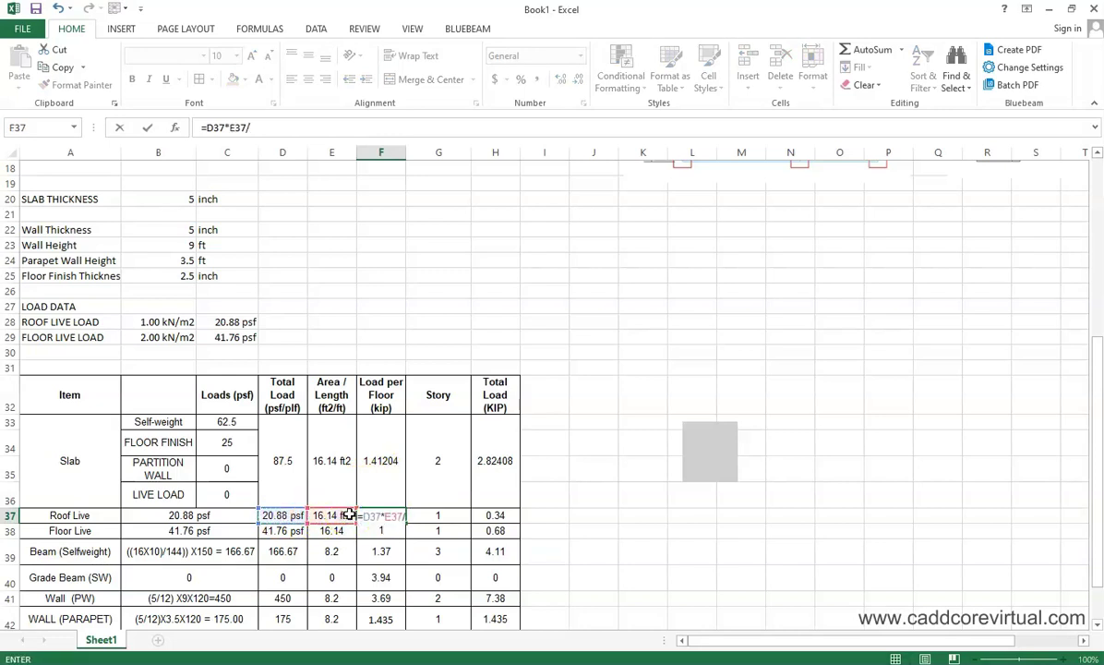
text(/1000)
key(Return)
Step: Fill the Story cells from the Slab row to the Column row with green and make their font white
click(472, 503)
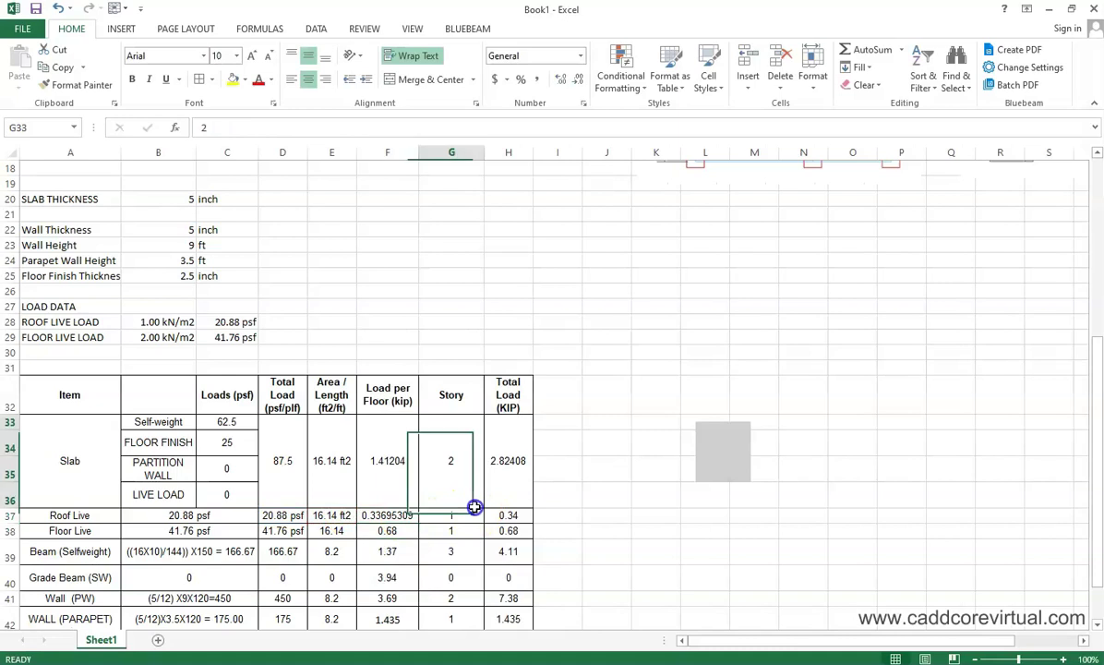
click(473, 517)
drag(461, 486, 456, 586)
click(245, 80)
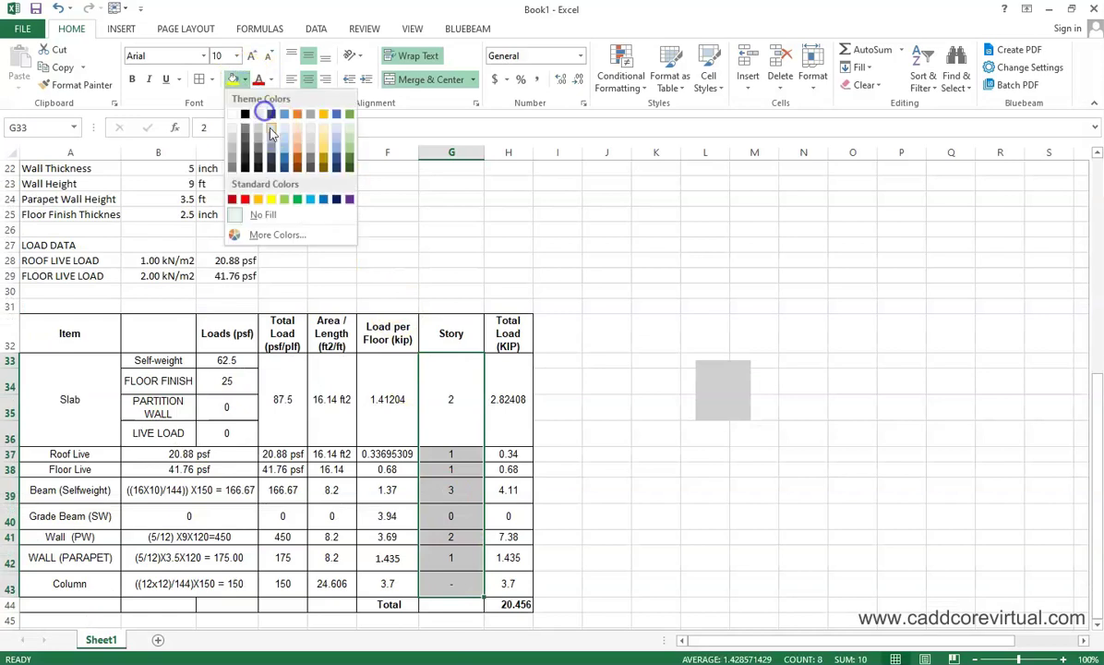
click(296, 201)
click(271, 80)
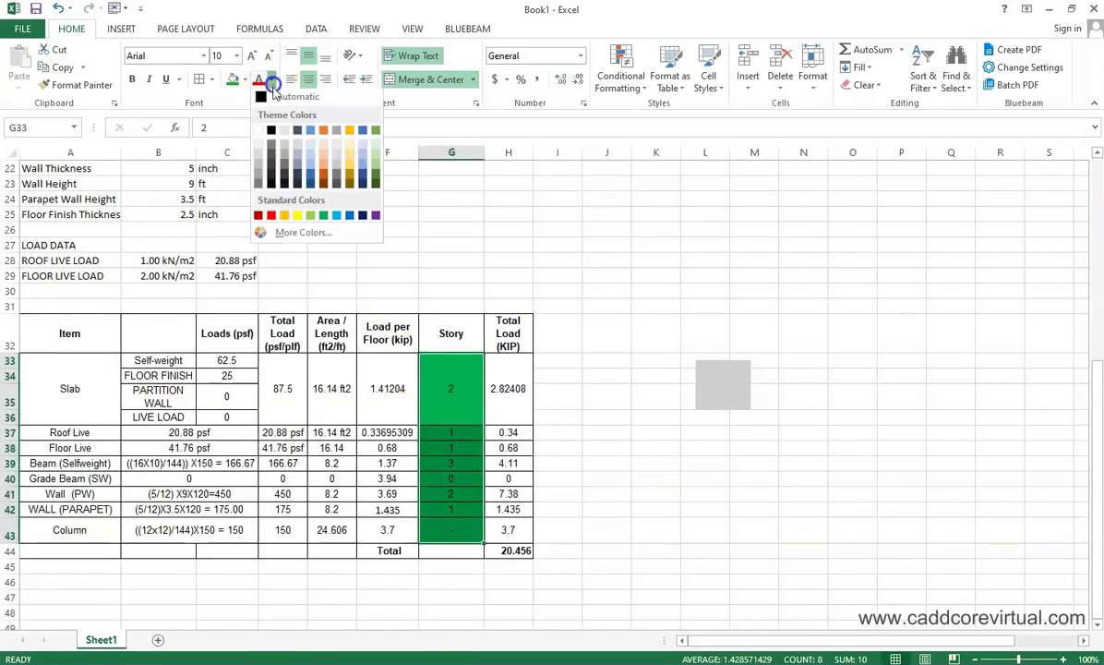
click(270, 132)
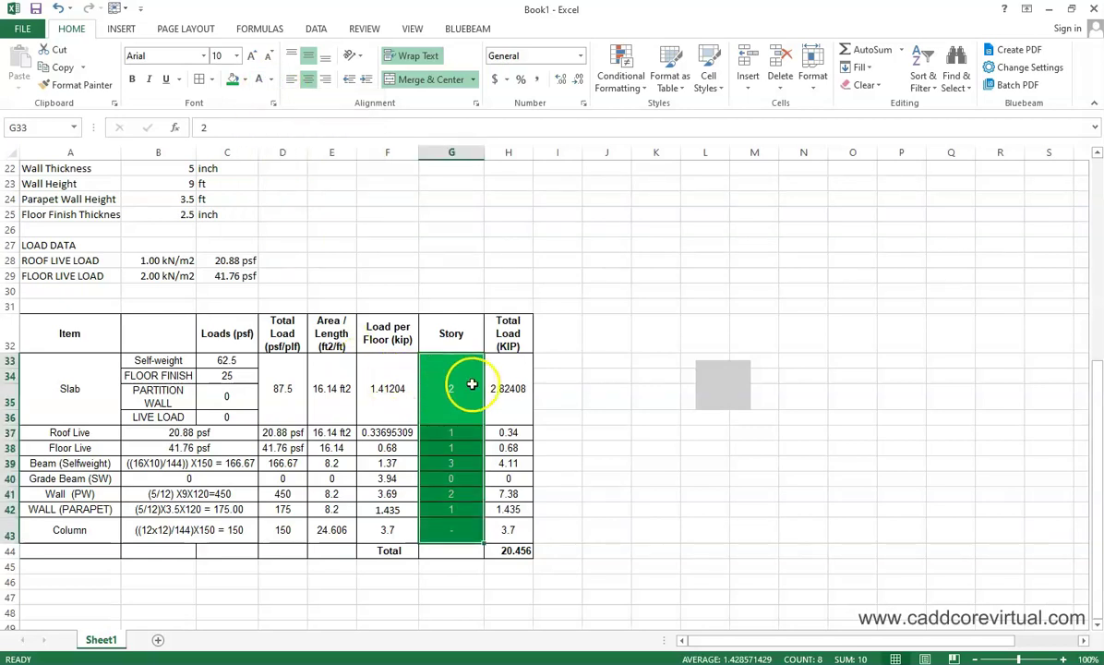
Step: Enter the formula =F37*G37 for the Roof Live total load in H37
click(502, 391)
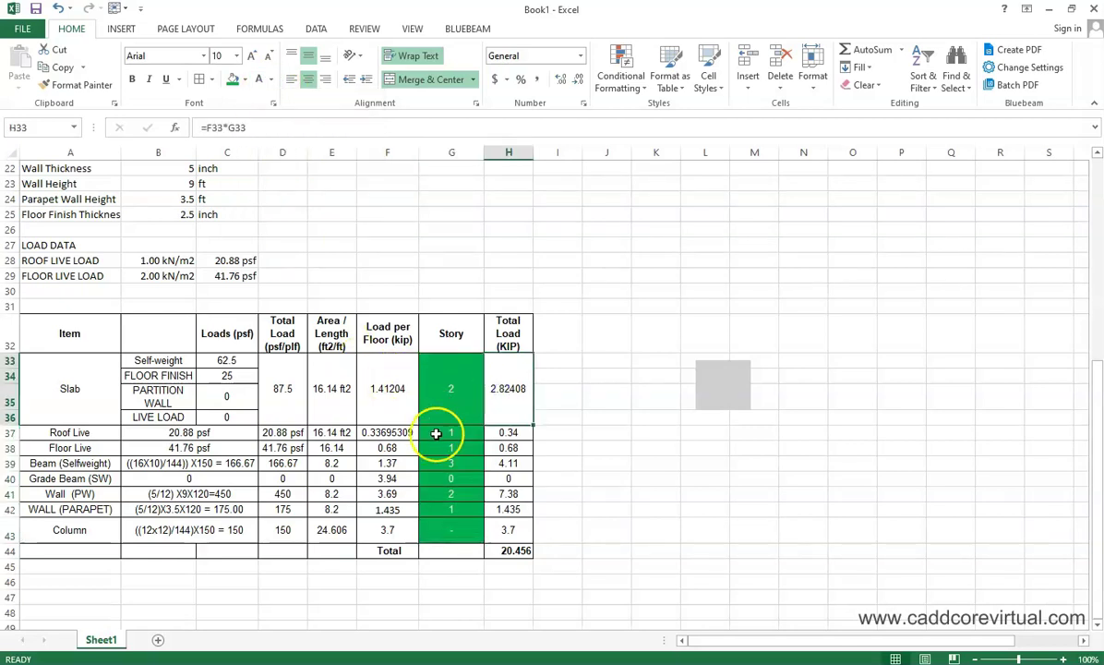
click(390, 436)
click(520, 408)
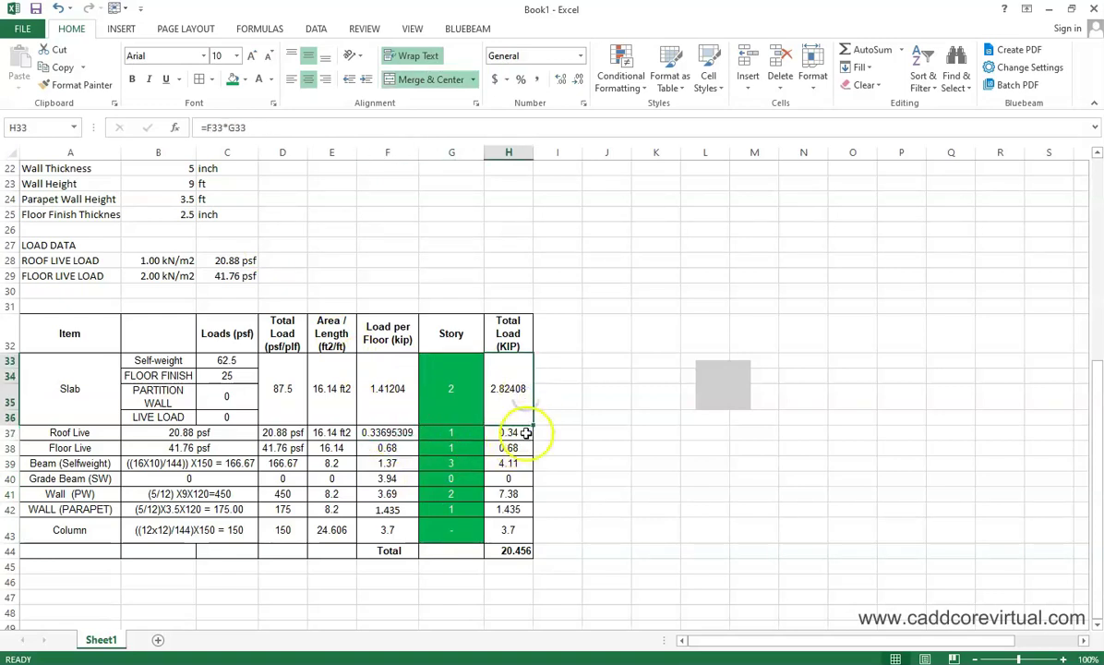
click(525, 433)
text(=)
click(395, 431)
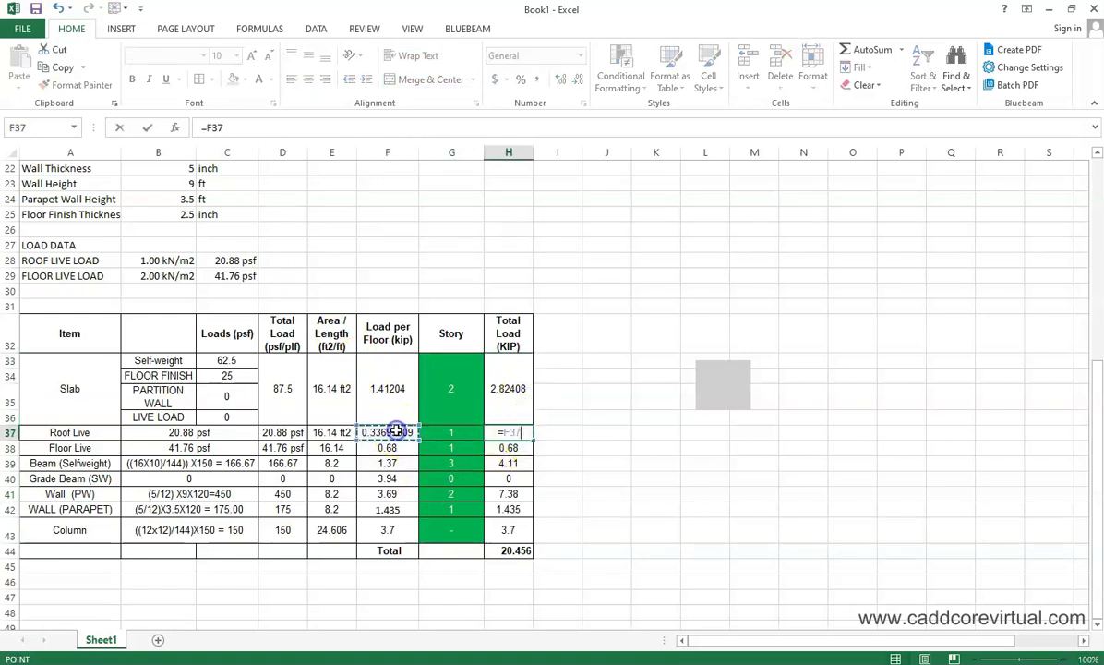
text(*)
click(451, 433)
key(Return)
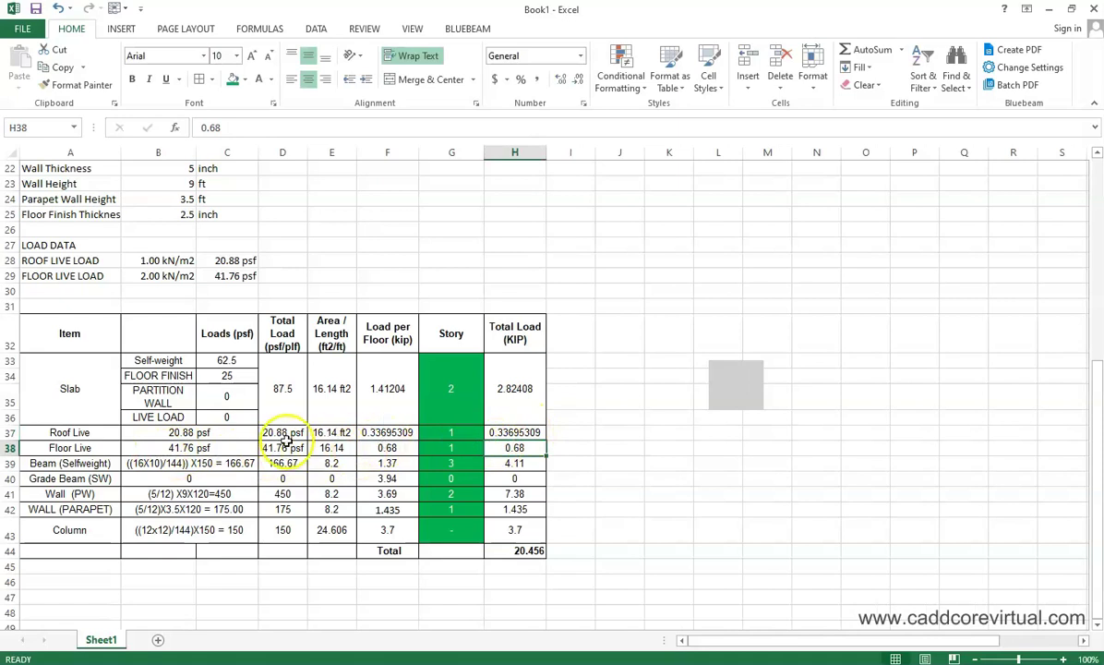
Step: Replace the Floor Live area in E38 with a link to the tributary area in D6
click(380, 432)
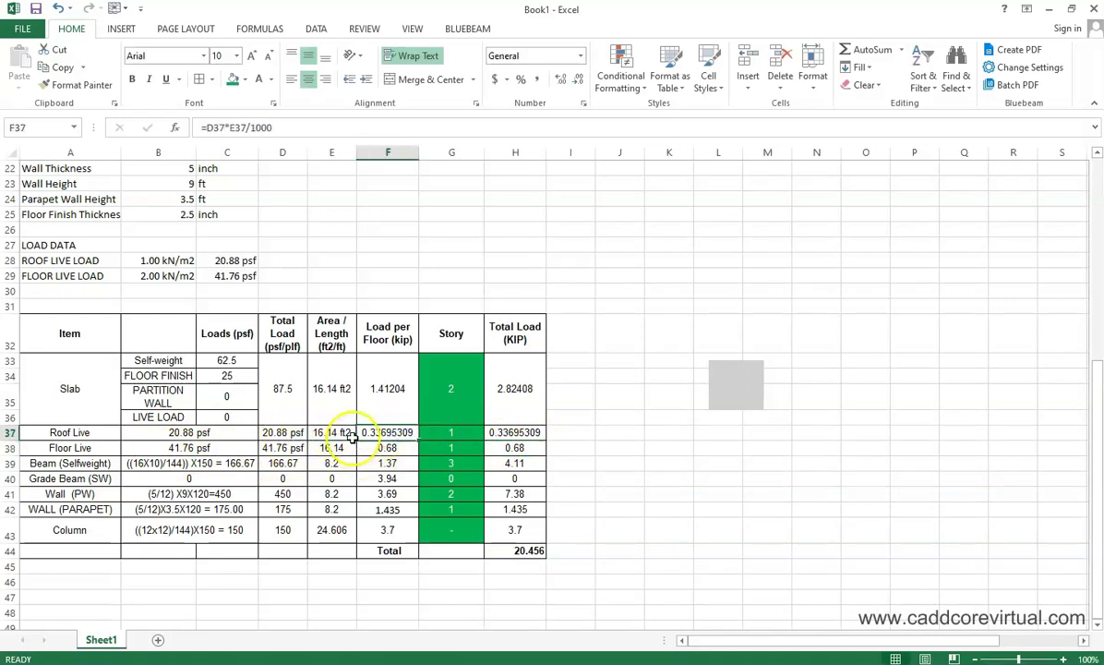
mouse_move(346, 436)
mouse_down()
mouse_move(415, 432)
mouse_move(340, 434)
mouse_up()
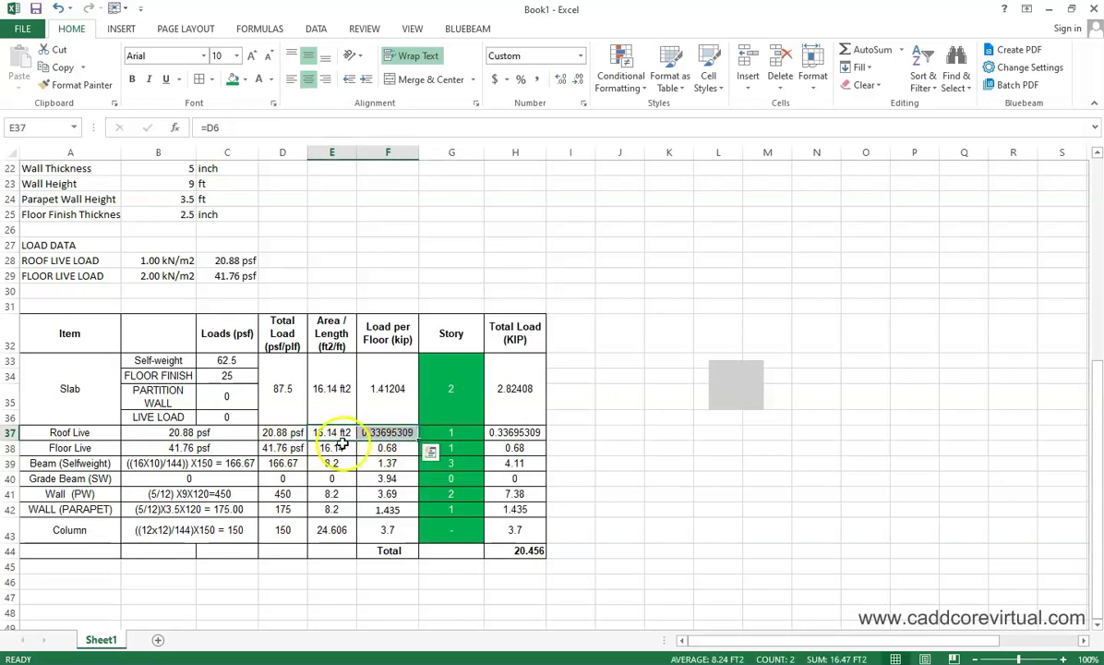
click(341, 448)
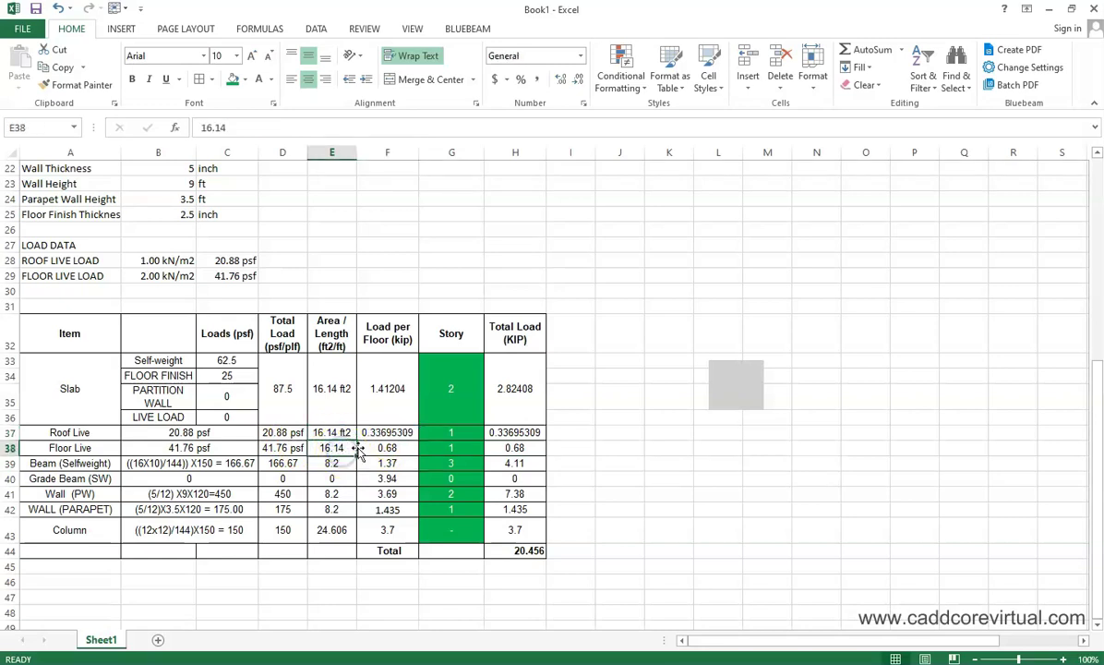
text(=)
scroll(358, 453, up, 7)
click(304, 251)
key(Return)
Step: Carry the Roof Live load per floor and total load formulas down into the Floor Live row
scroll(375, 352, down, 7)
drag(384, 449, 535, 471)
double_click(527, 462)
key(Return)
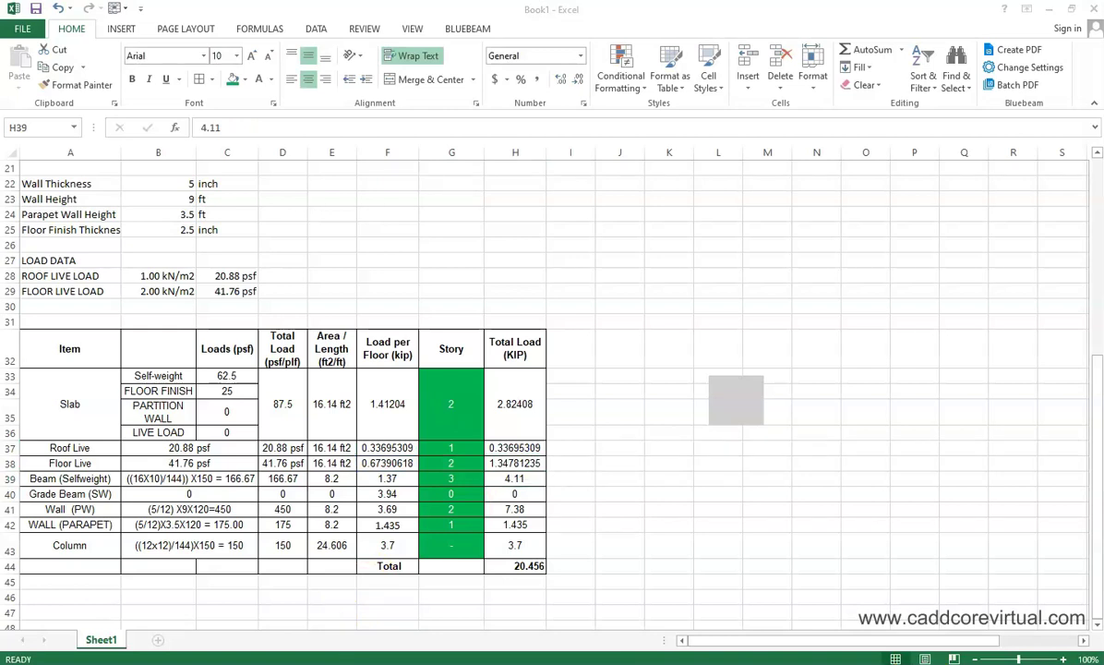
Step: Set the Floor Live story count in G38 to 1 and check the total load formula in H38
click(451, 462)
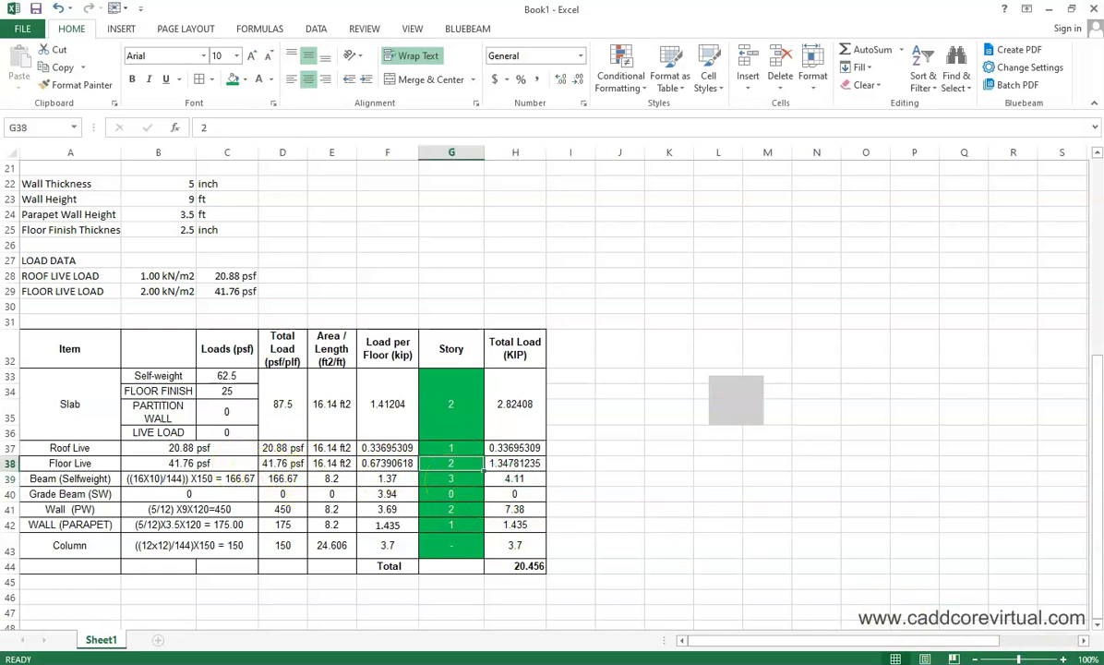
text(1)
key(Return)
click(510, 465)
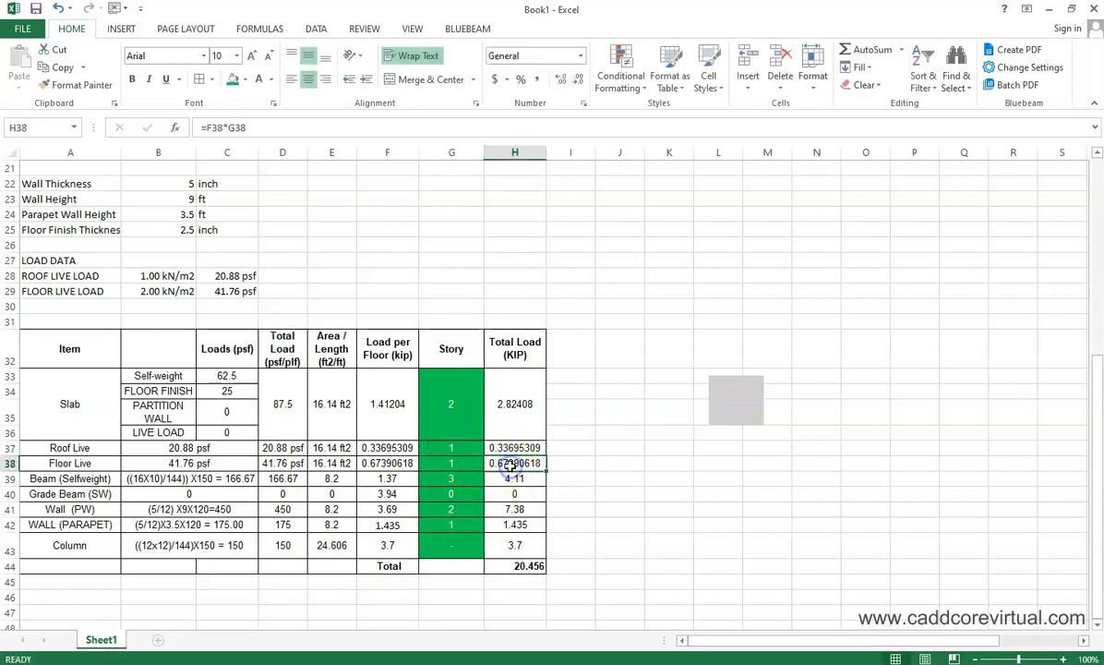
Step: Replace the Beam (Selfweight) load text in B39 with the formula =(B7*D7/144)*H7
click(104, 478)
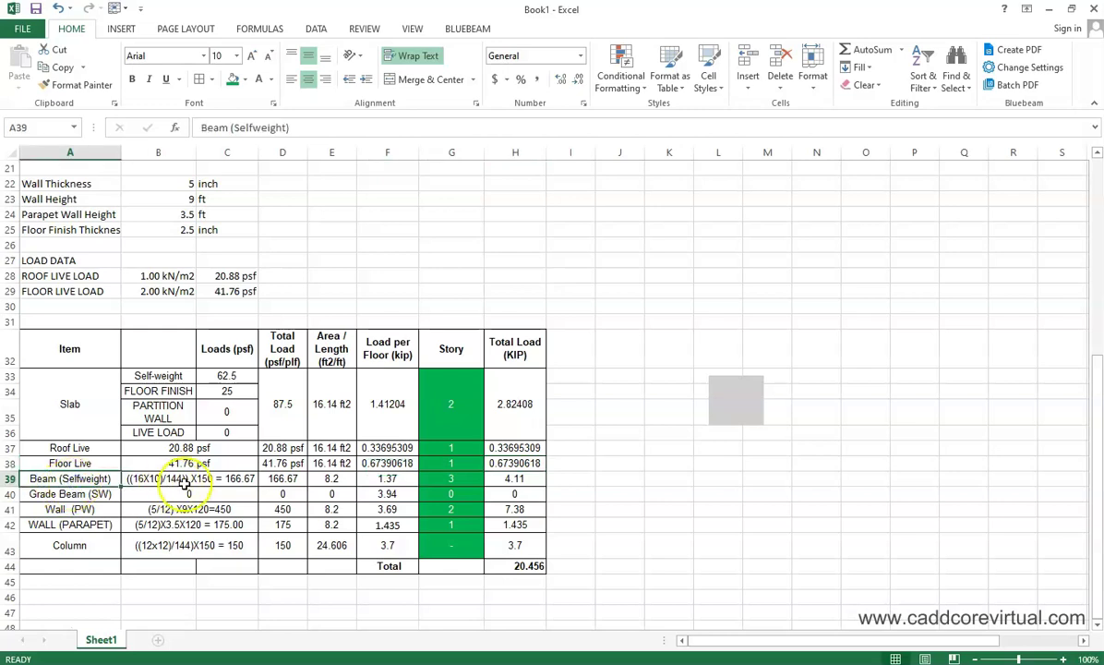
click(177, 479)
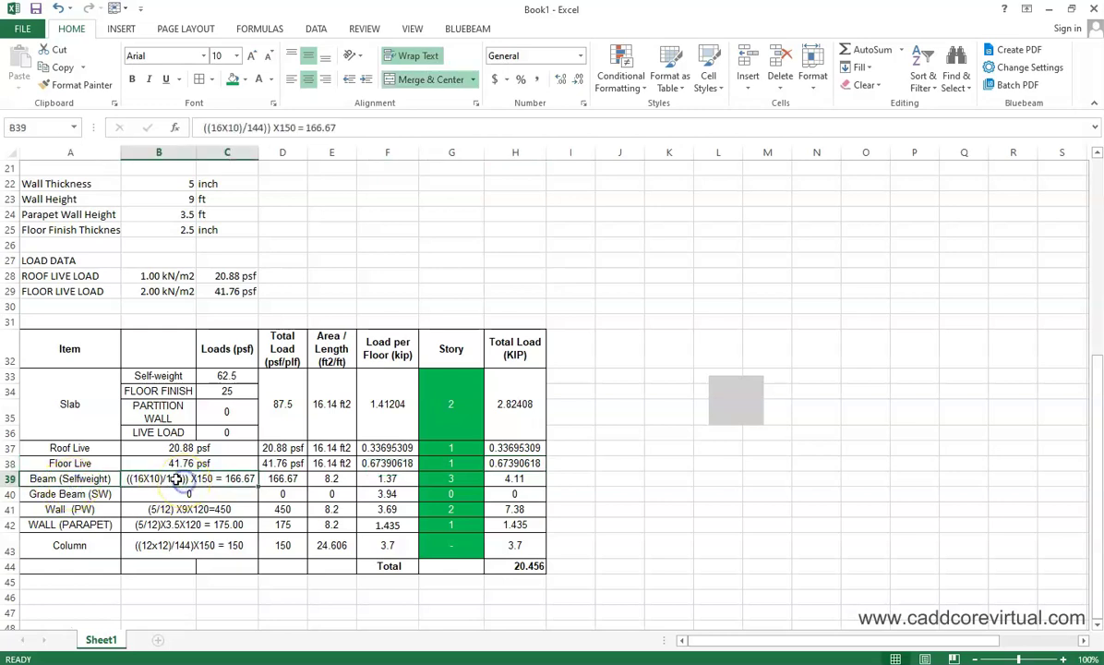
text(=()
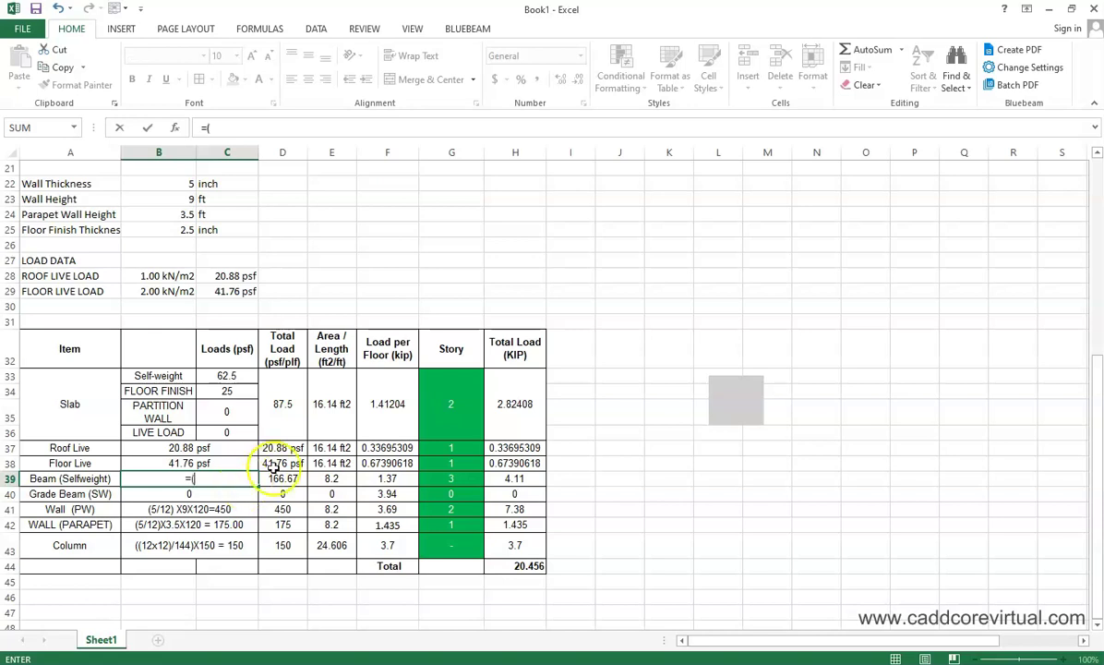
scroll(274, 467, up, 7)
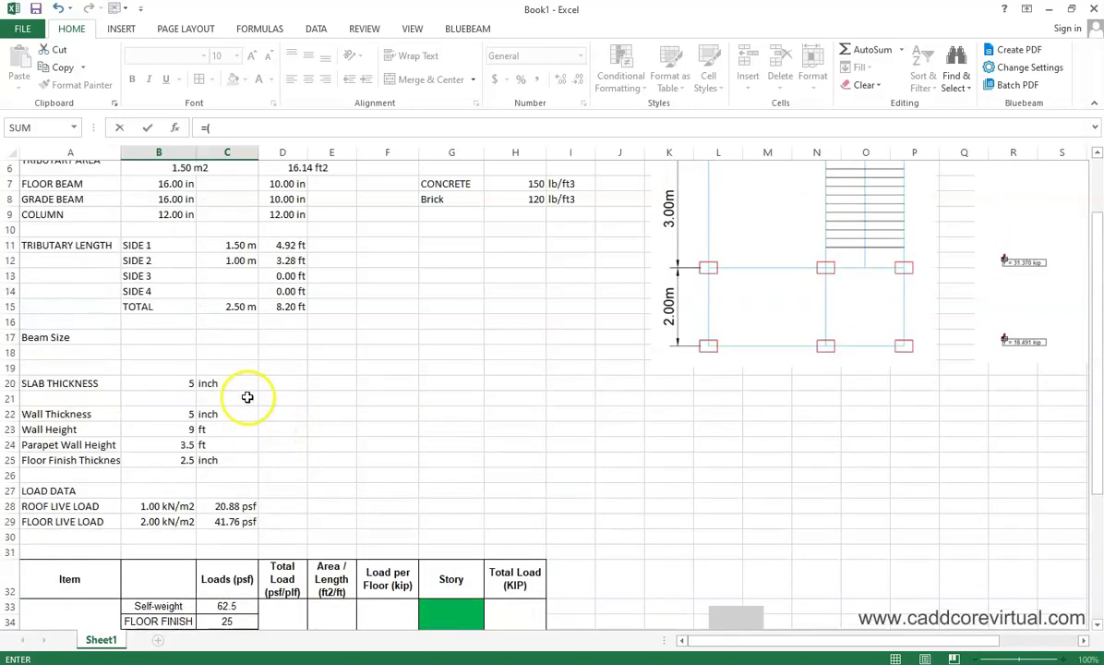
click(190, 261)
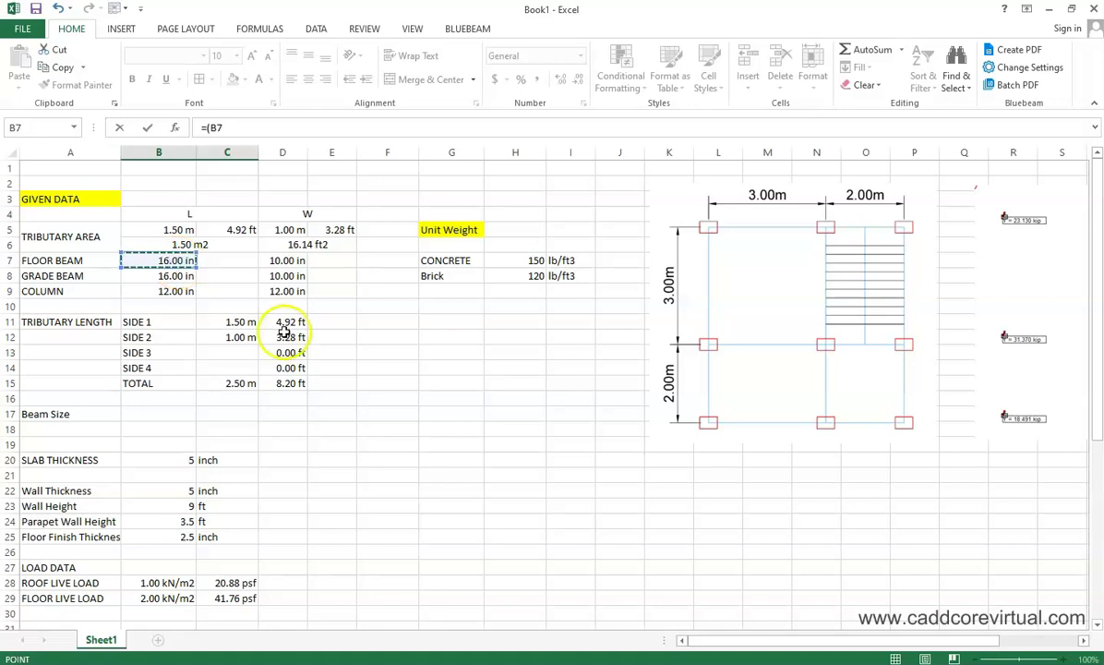
text(*)
click(278, 262)
text(/144)
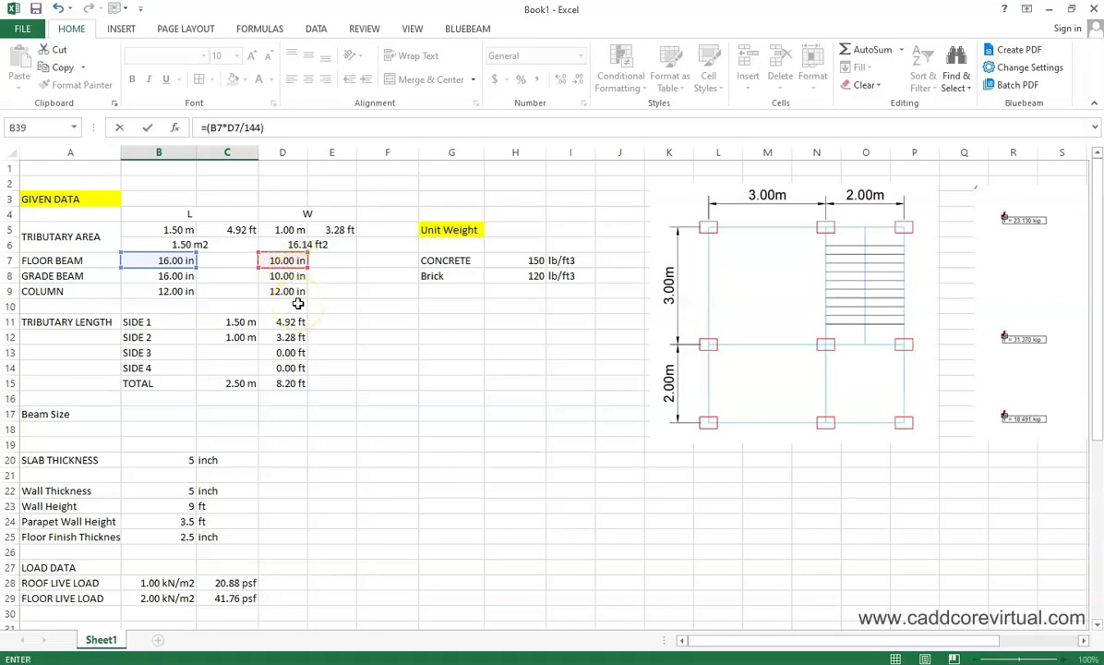
text()*)
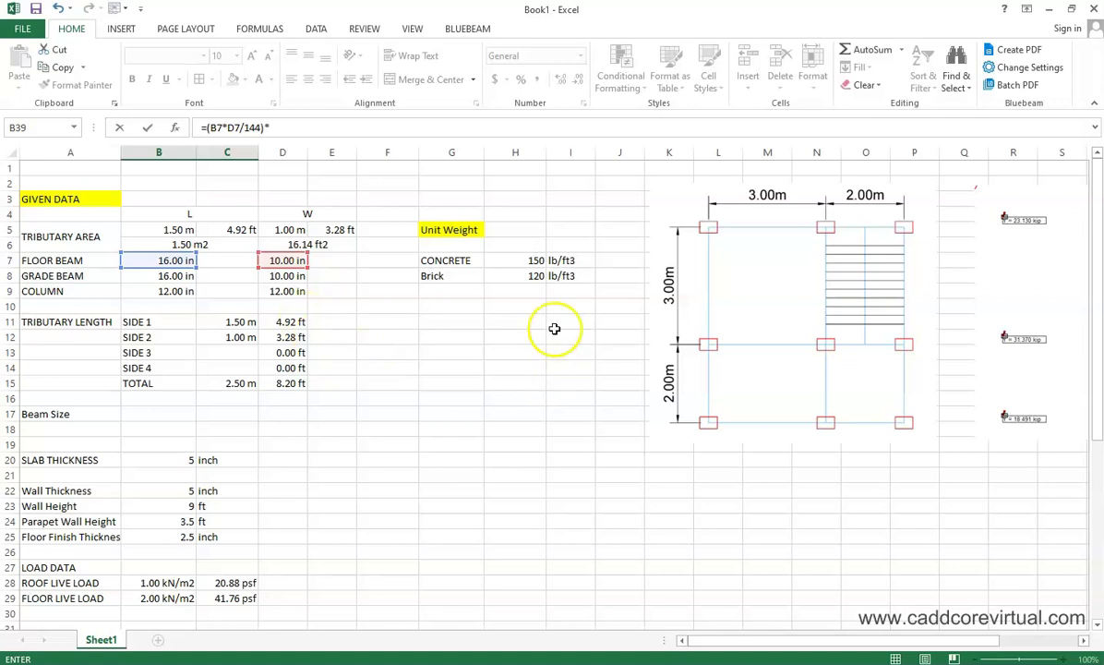
click(520, 263)
key(Return)
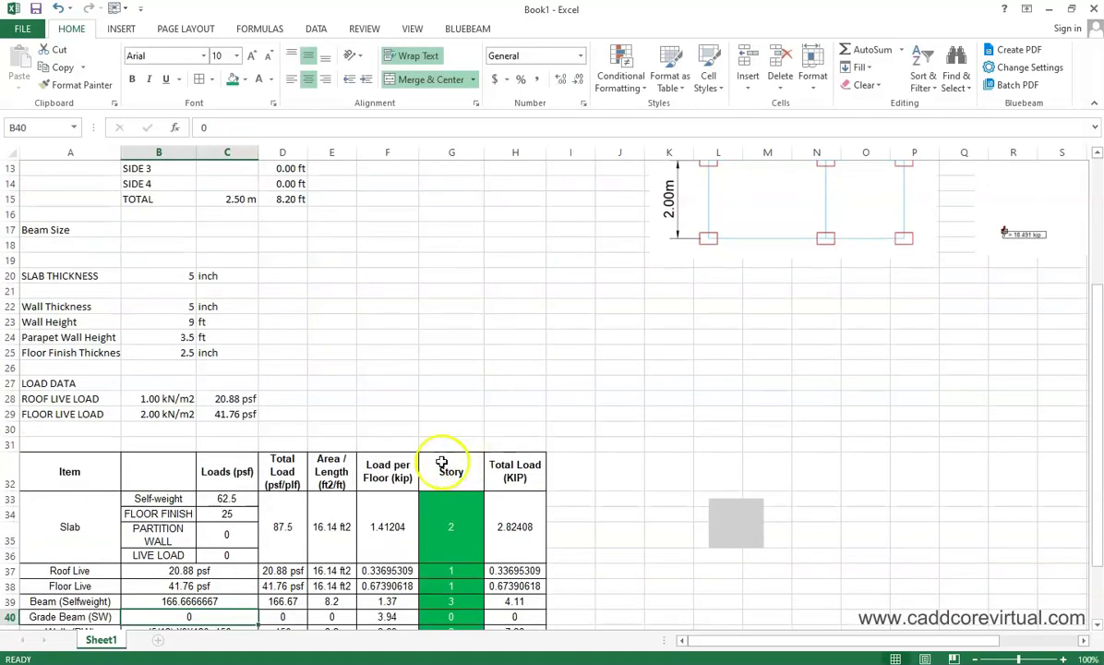
Step: Show the beam self-weight in B39 with two decimals and link its total load in D39 to B39
click(211, 540)
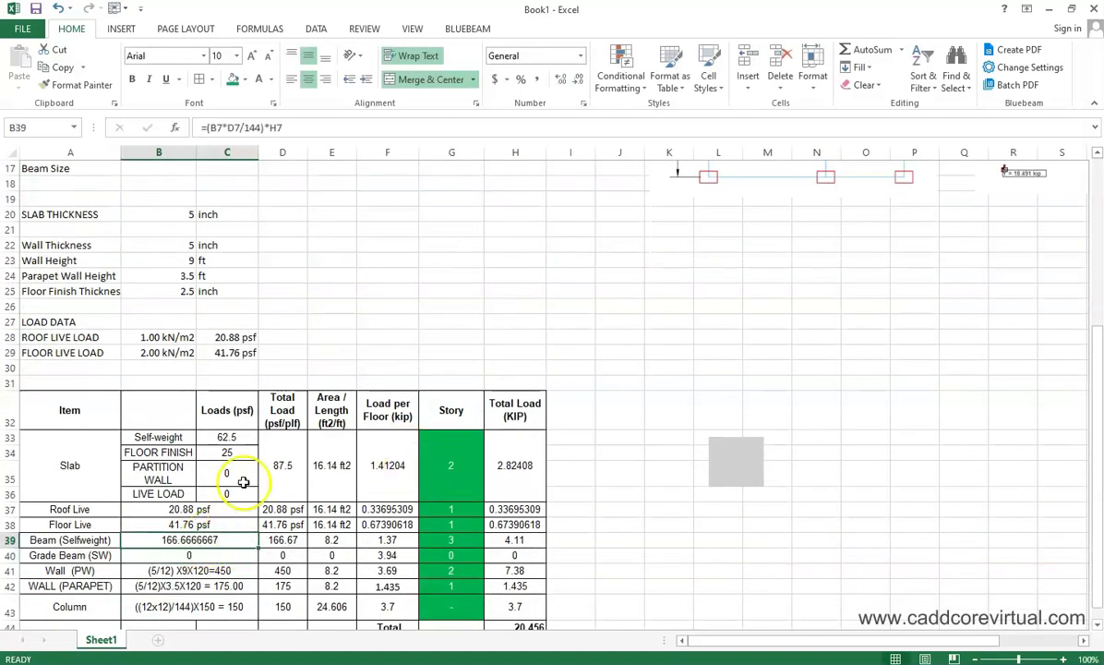
click(574, 81)
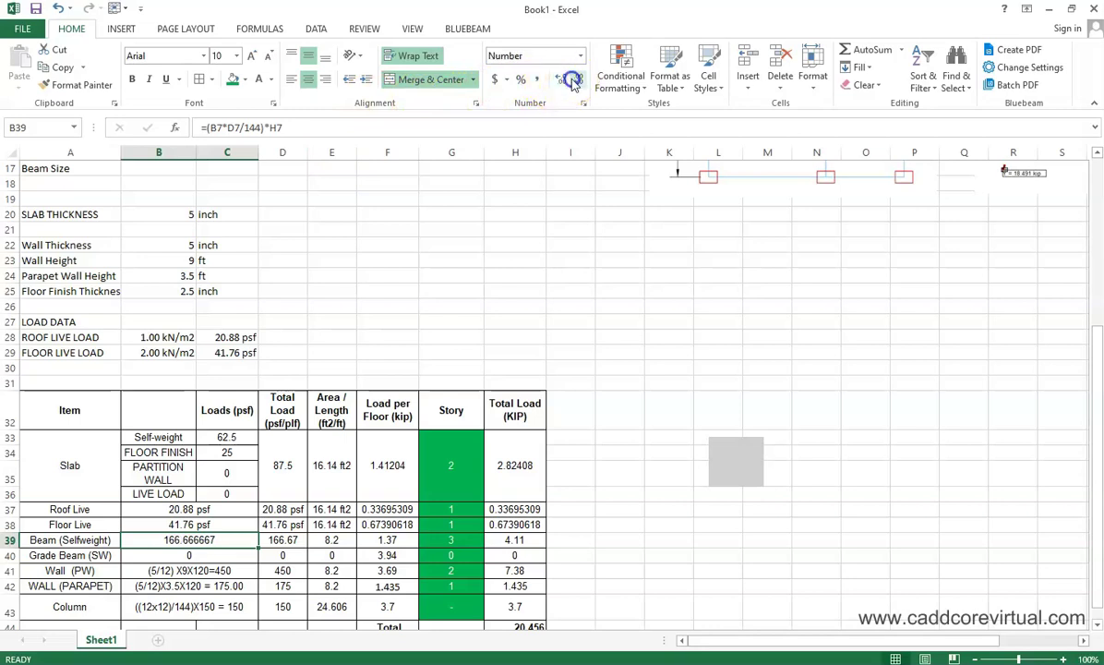
click(280, 542)
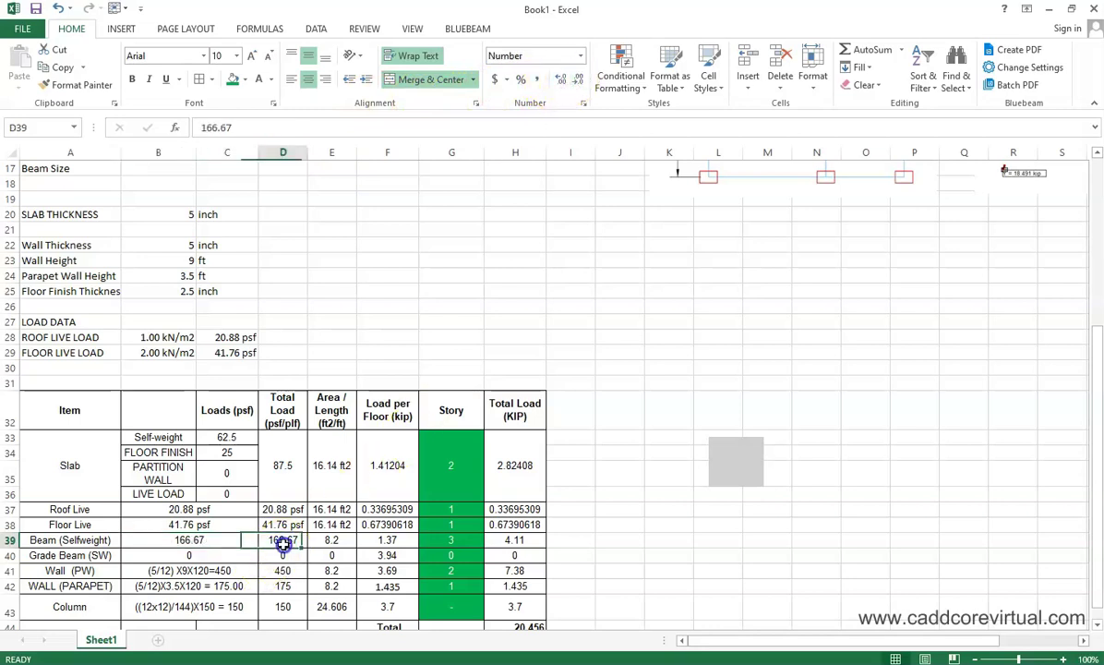
text(=)
click(240, 540)
key(Return)
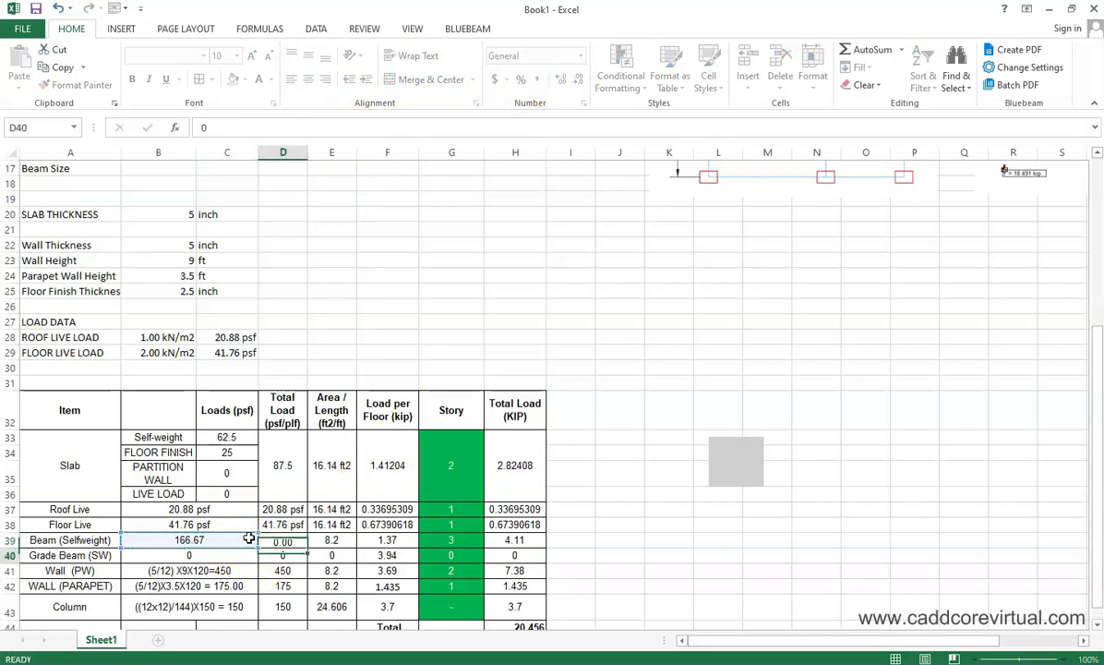
Step: Replace the beam length in E39 with a link to the total tributary length in feet, D15
click(334, 542)
text(=)
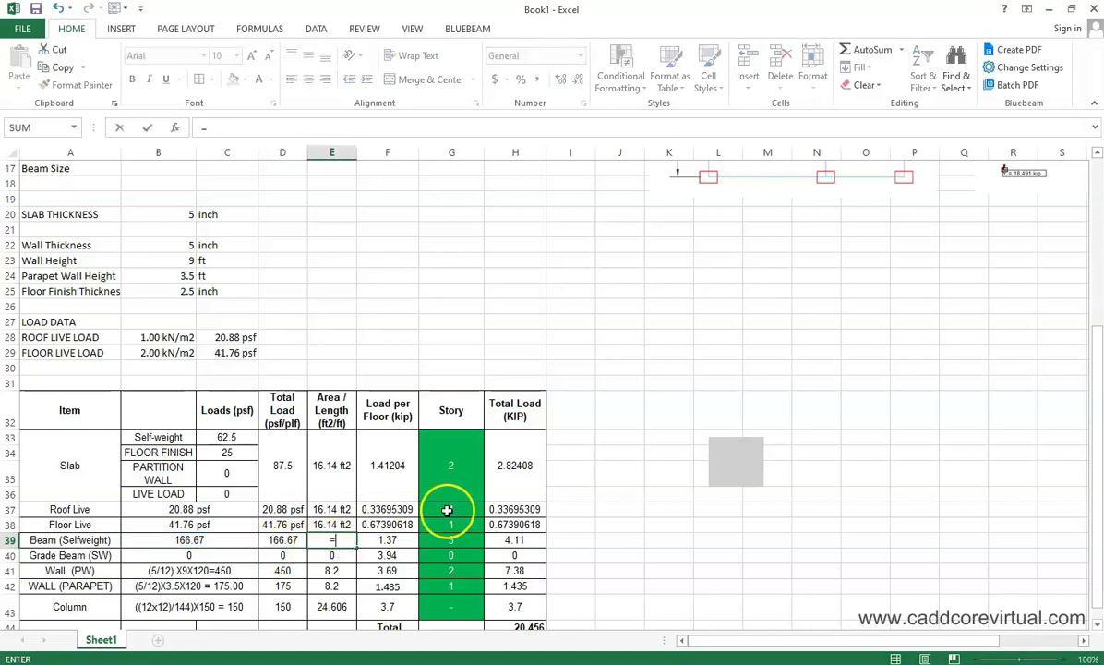
scroll(453, 486, up, 5)
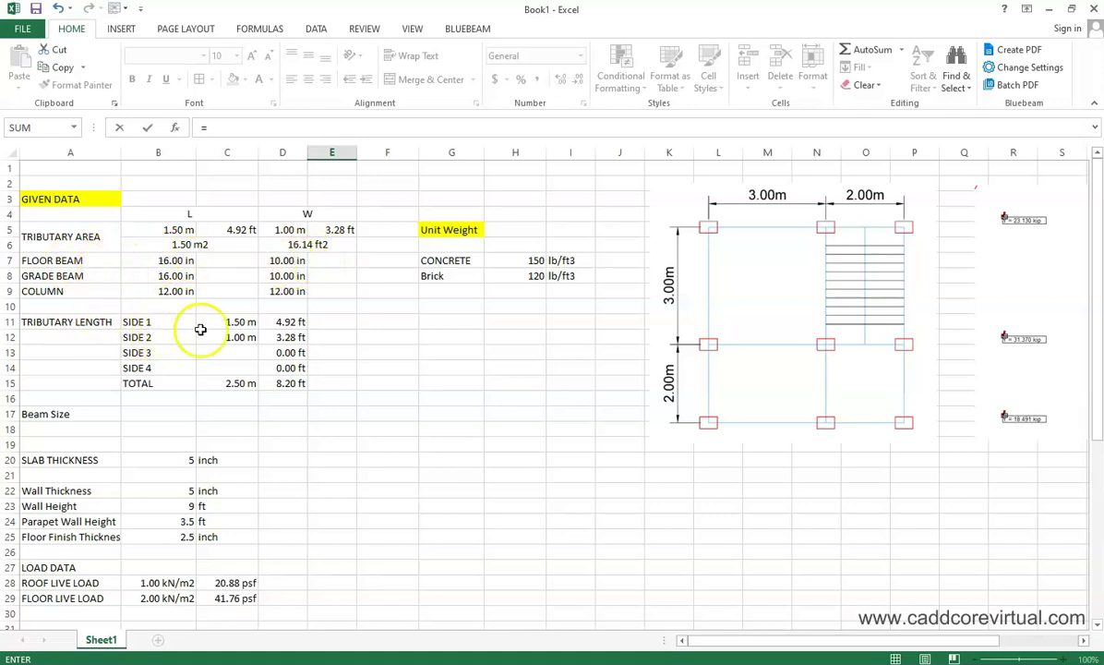
click(280, 386)
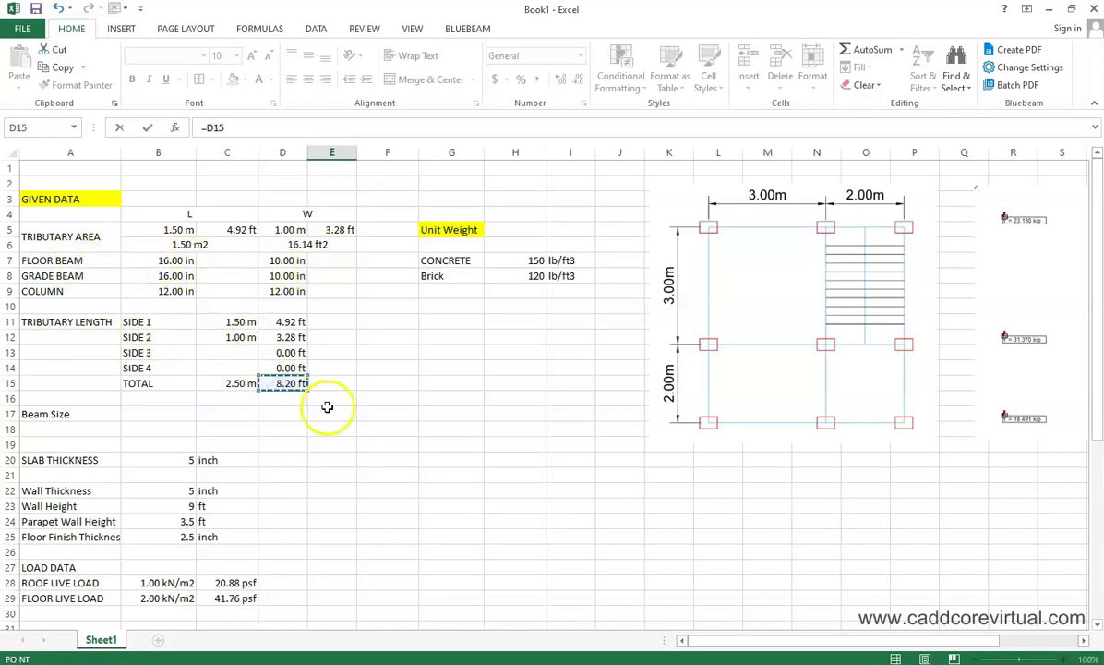
key(Escape)
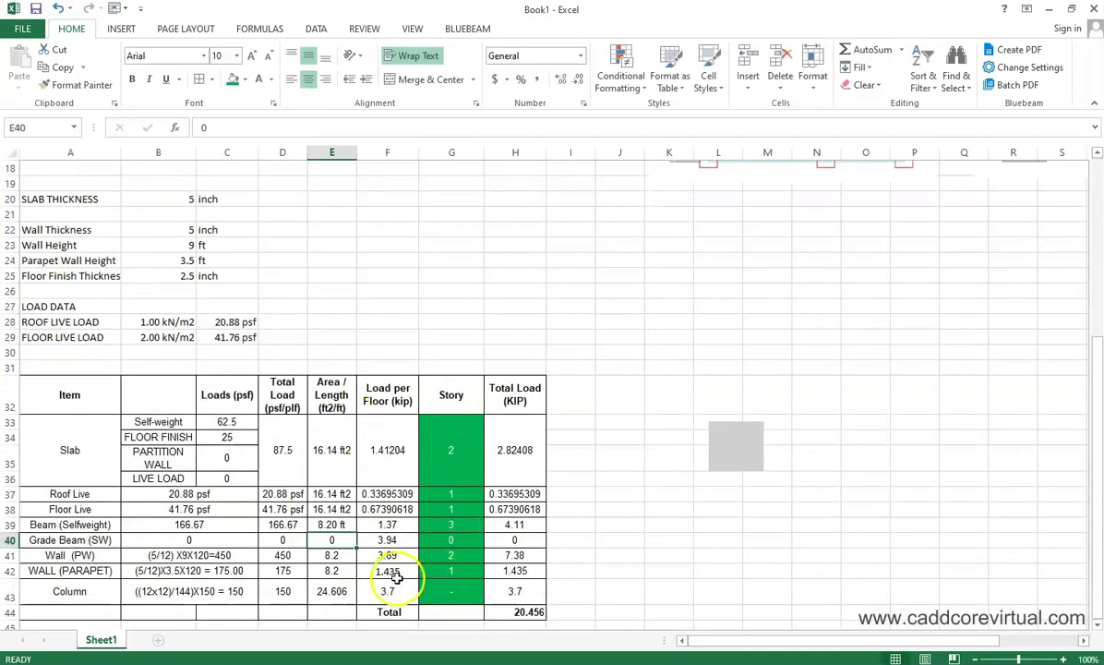
Step: Enter the formula =D39*E39 for the beam's load per floor in F39
click(392, 527)
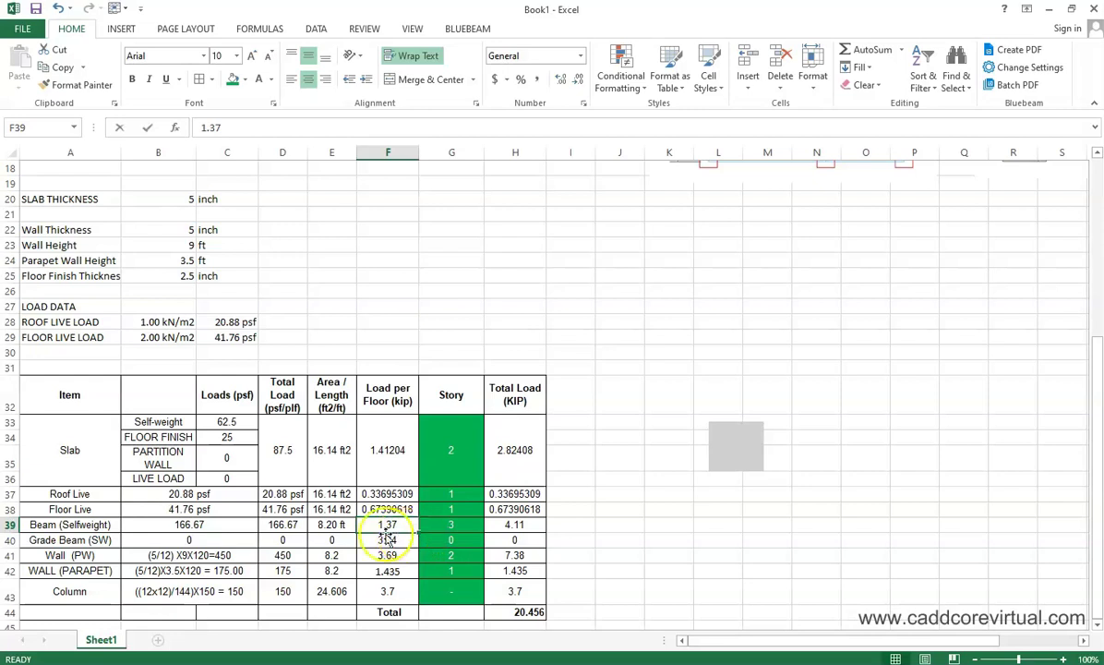
text(=)
click(293, 527)
text(*)
click(336, 525)
key(Return)
click(413, 526)
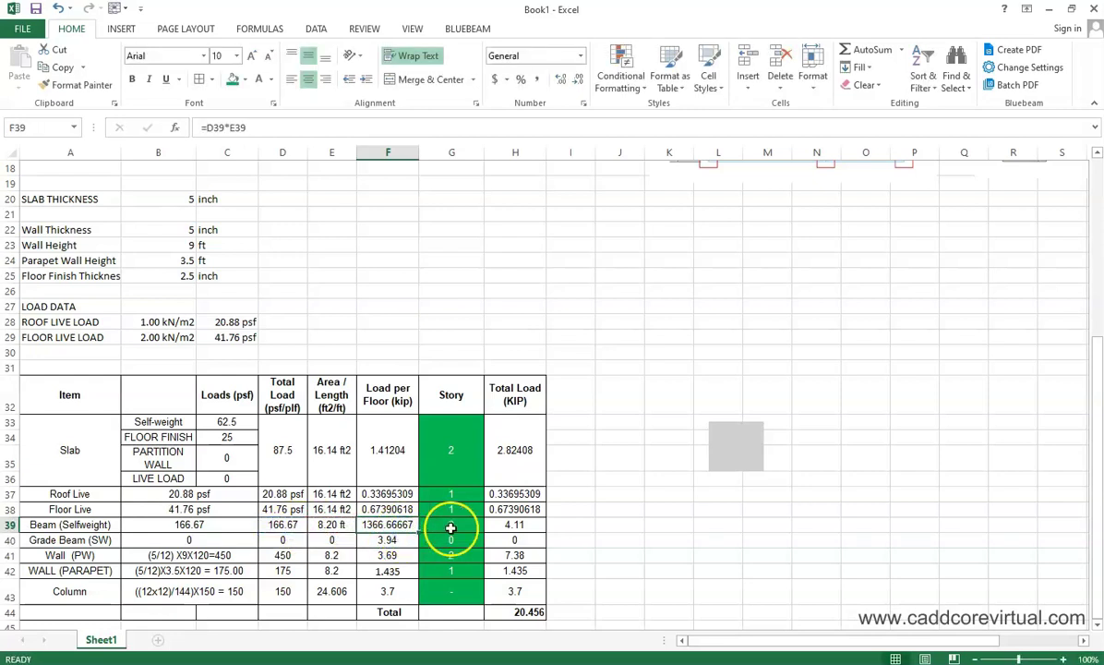
Step: Enter the formula =F39*G39 for the beam's total load in H39
click(457, 525)
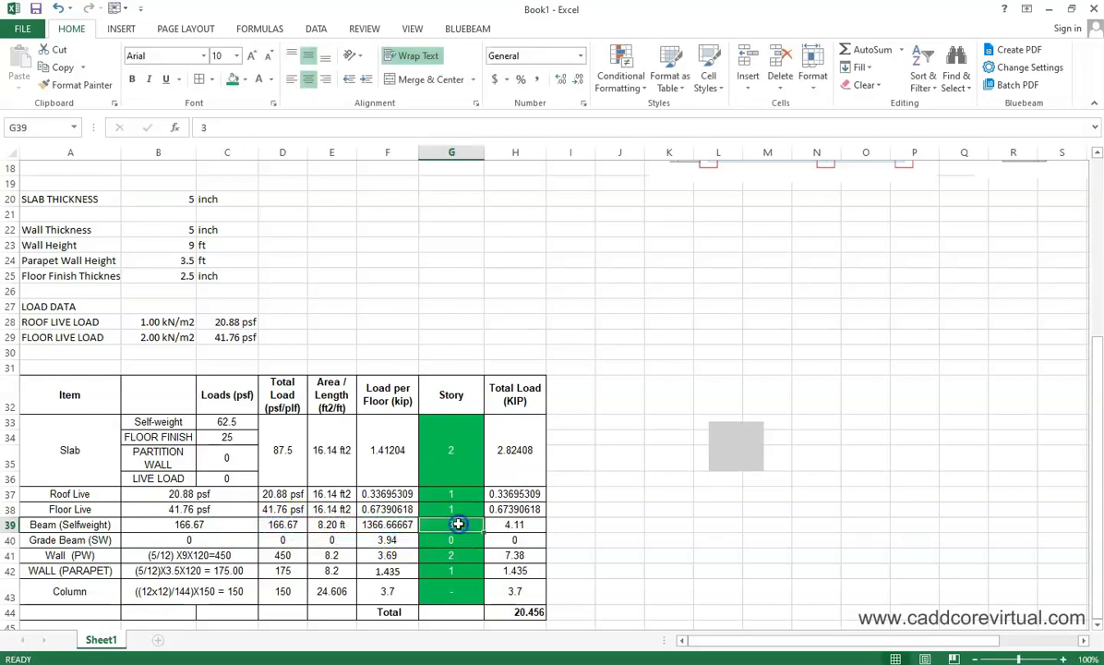
click(523, 527)
text(=)
click(388, 524)
text(*)
click(441, 525)
key(Return)
Step: Convert the beam's load per floor in F39 to kips by extending its formula to =D39*E39/1000
double_click(392, 525)
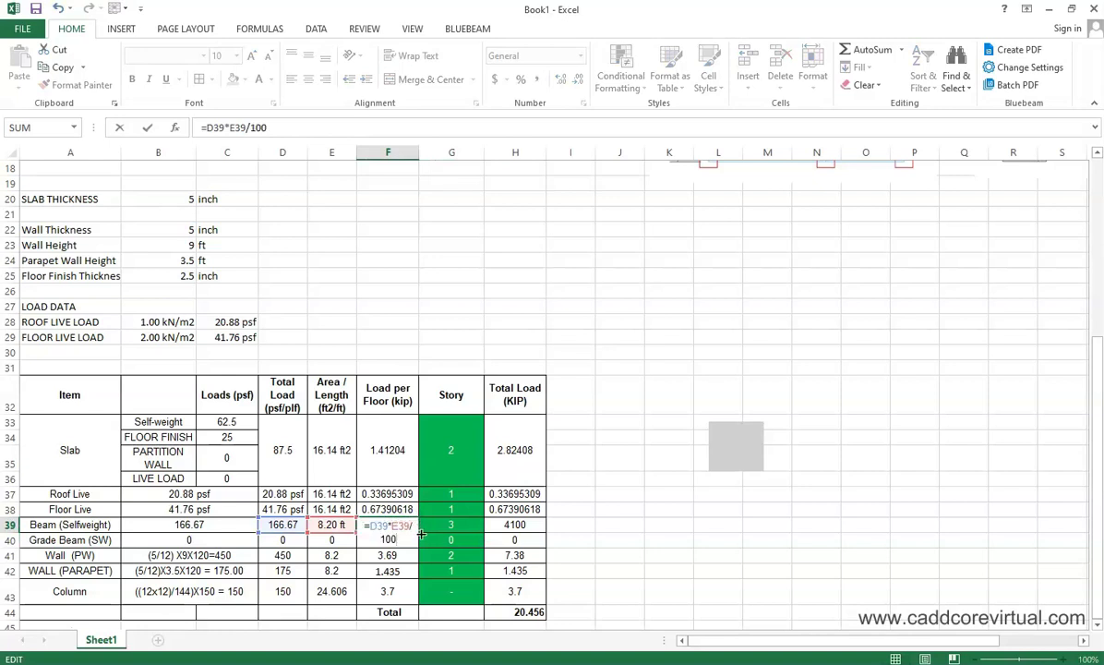
text(/1000)
key(Return)
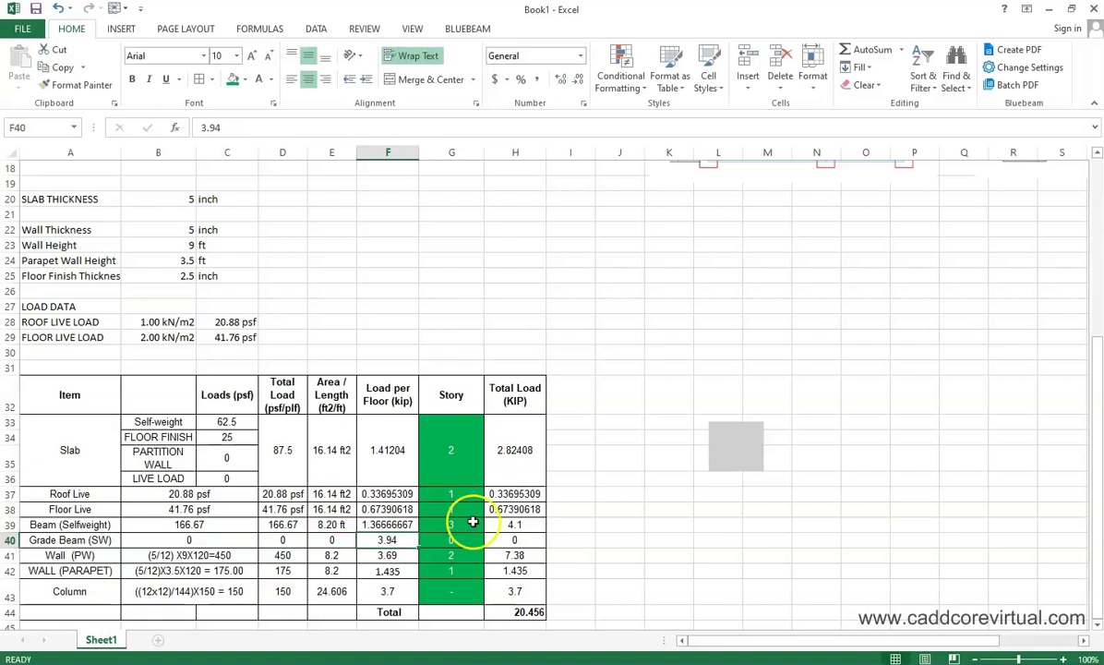
Step: Format the Total Load values from the Slab row through the Column row, H33:H43, to two decimals
click(513, 523)
drag(515, 450, 525, 585)
click(577, 80)
click(577, 82)
click(577, 81)
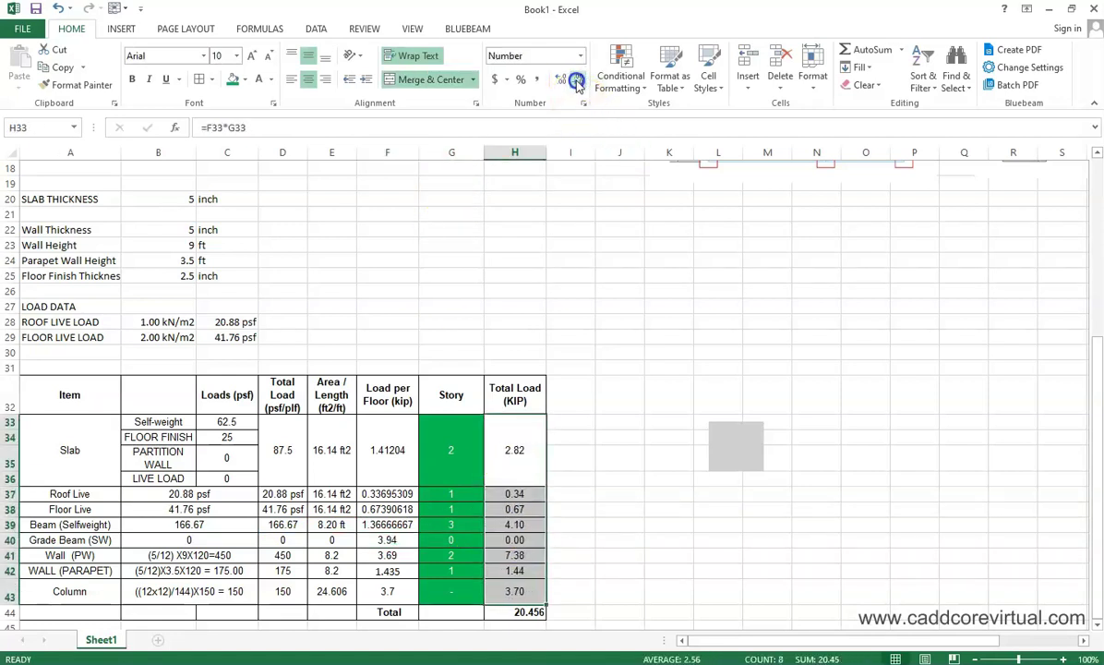
click(524, 523)
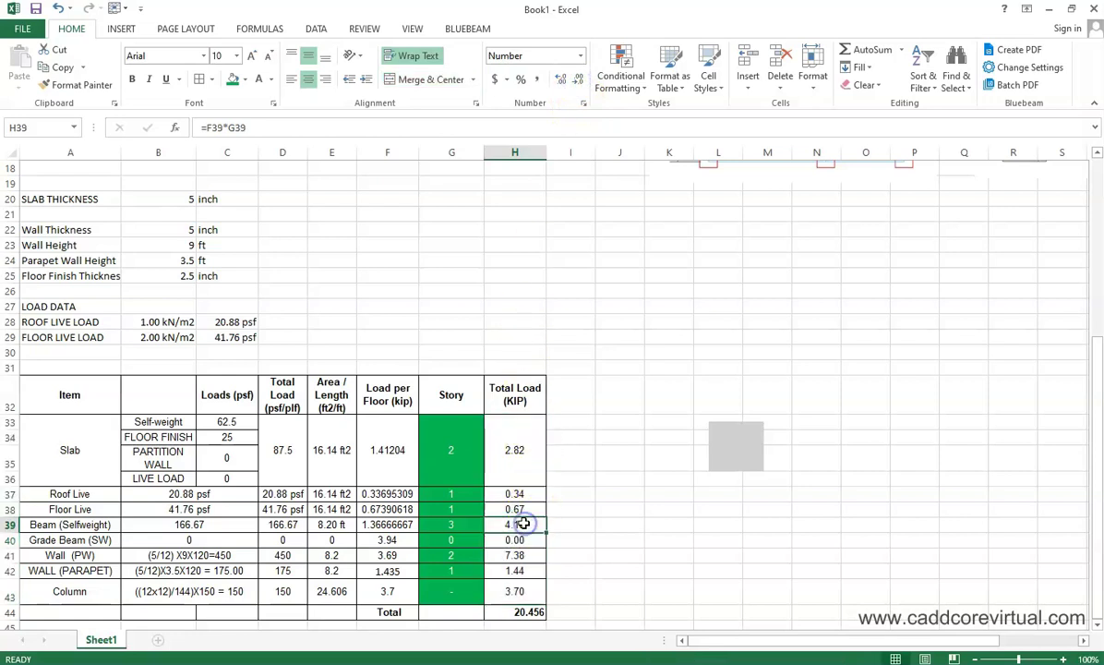
Step: Copy the formula text (B7*D7/144)*H7 from the Beam (Selfweight) load in B39 without changing that cell
click(176, 541)
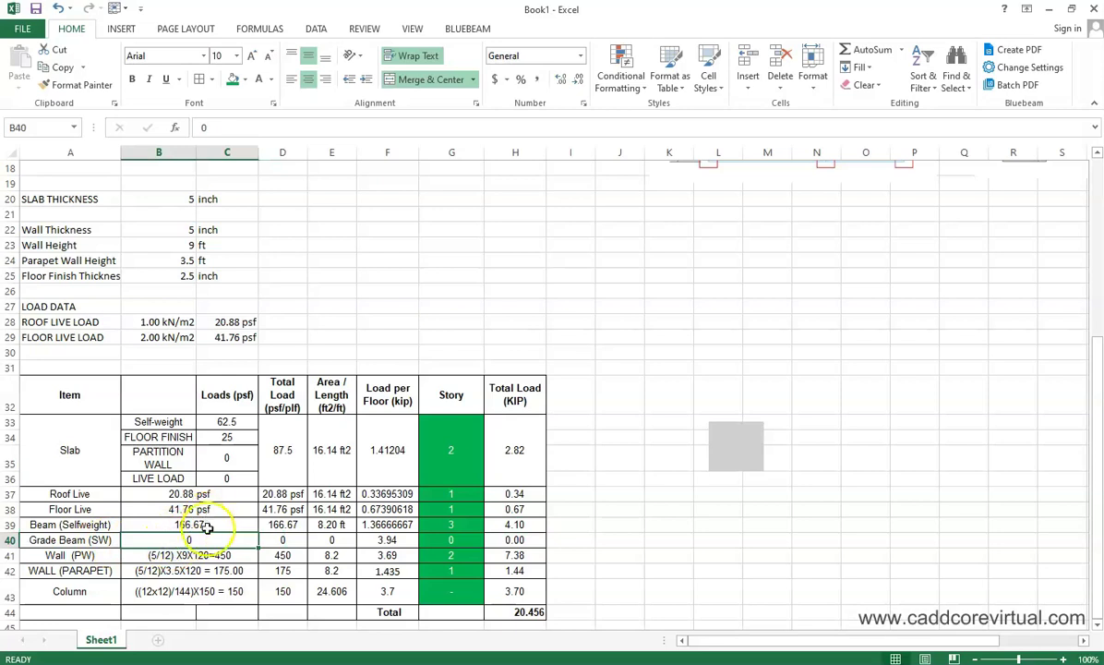
scroll(353, 508, up, 6)
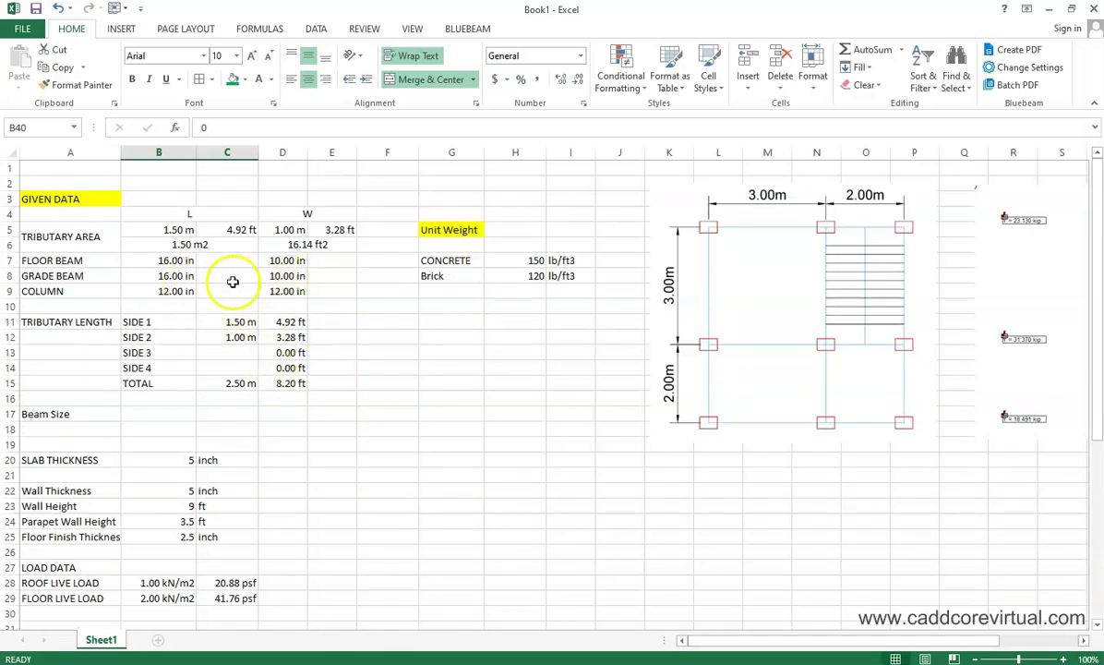
scroll(321, 306, down, 9)
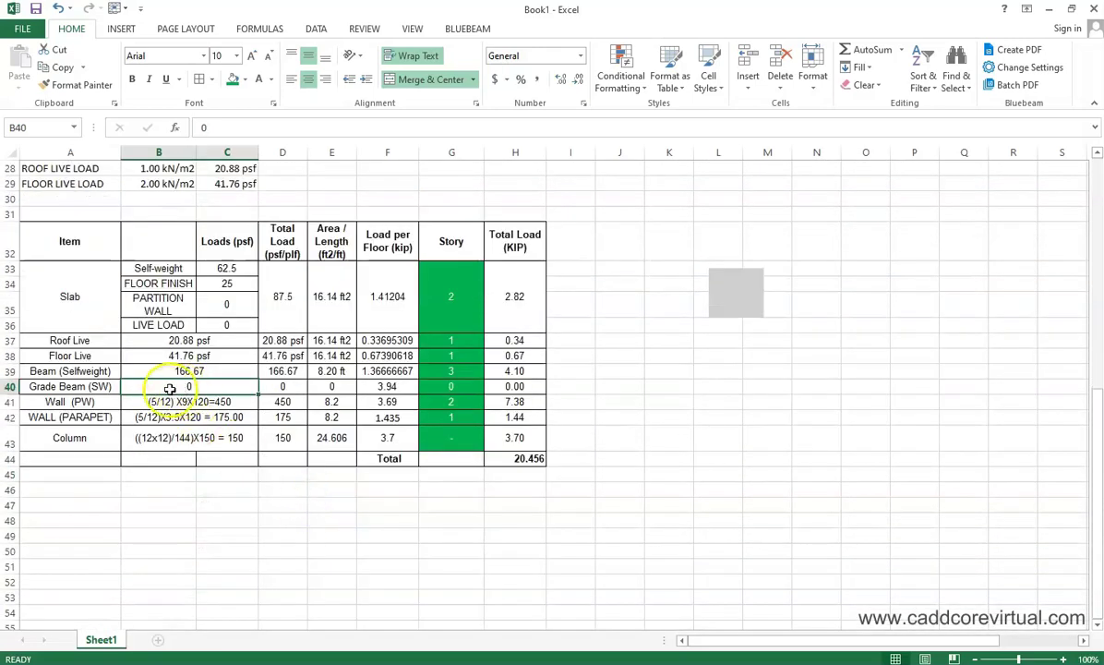
click(157, 371)
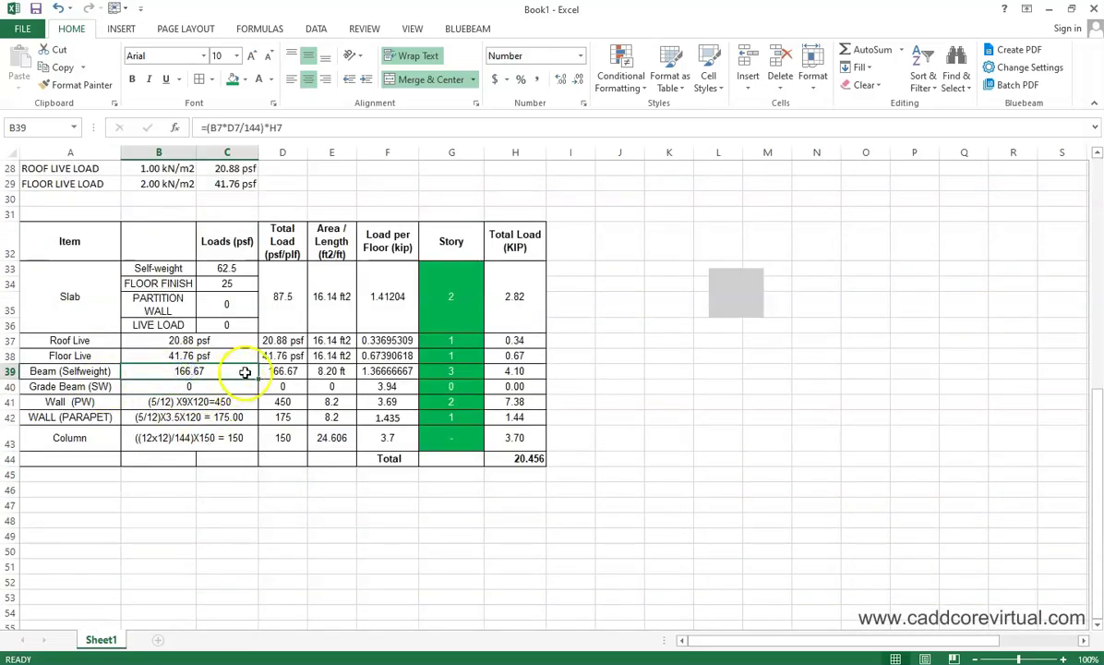
drag(259, 379, 219, 365)
double_click(225, 371)
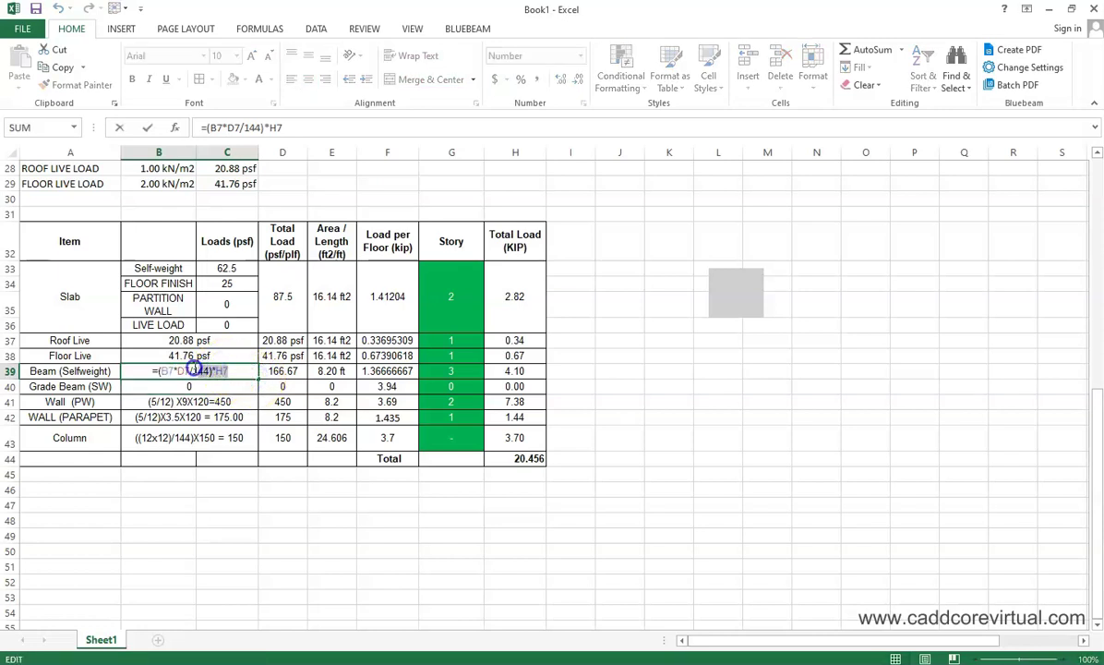
right_click(162, 370)
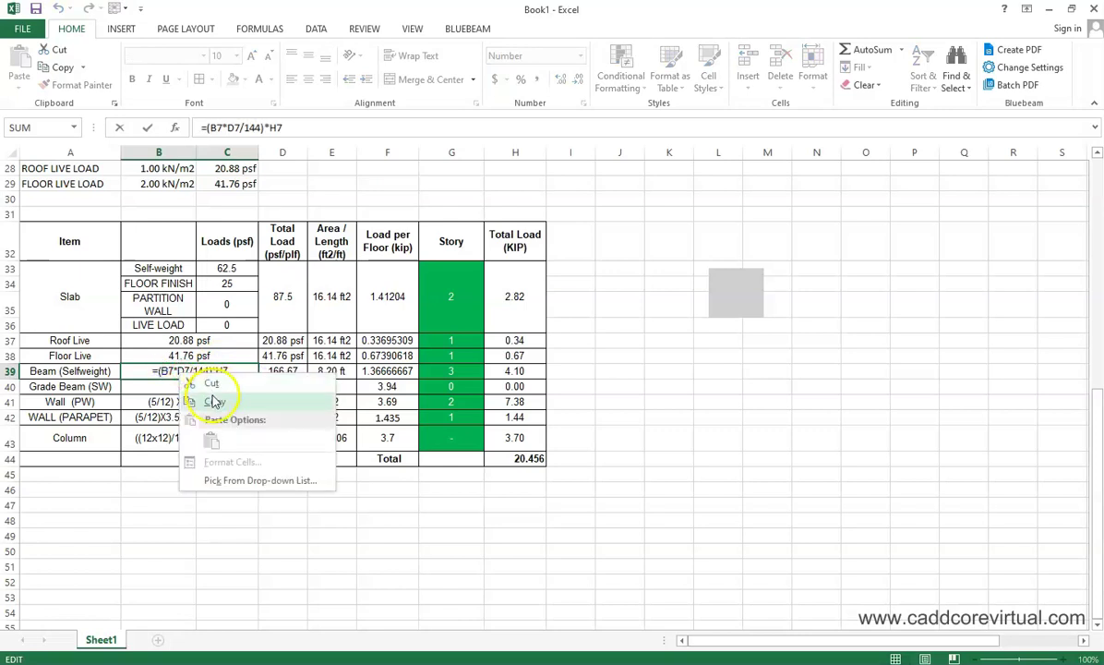
click(199, 399)
click(171, 386)
key(Escape)
Step: Replace the Grade Beam load in B40 with the copied formula, completed as =(B7*D7/144)*H7
click(186, 387)
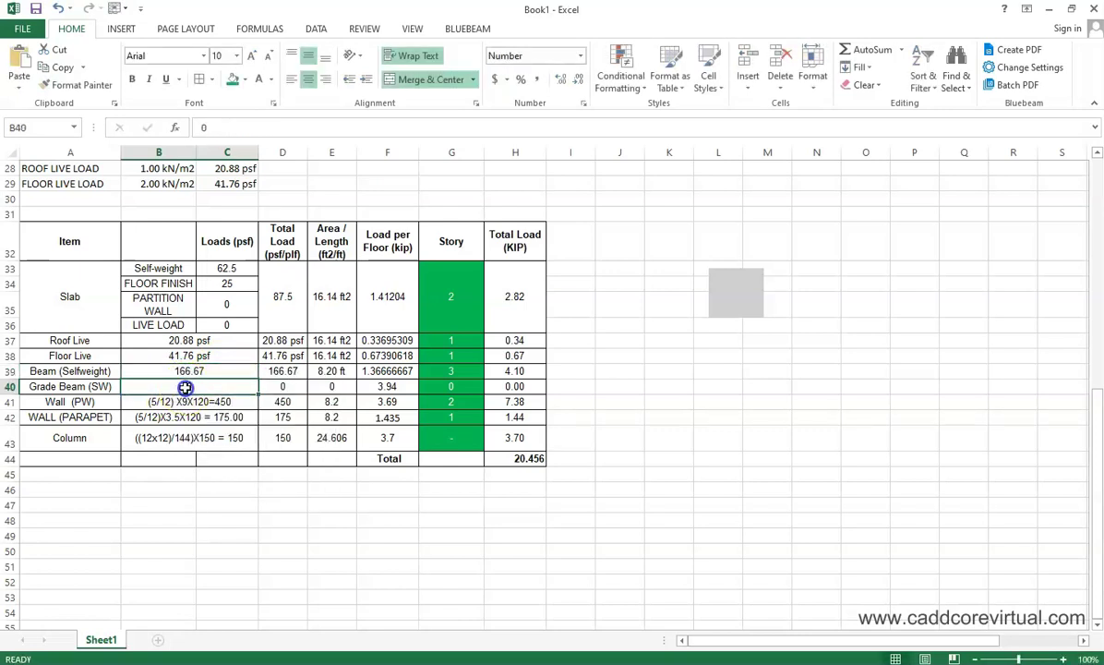
drag(193, 386, 162, 386)
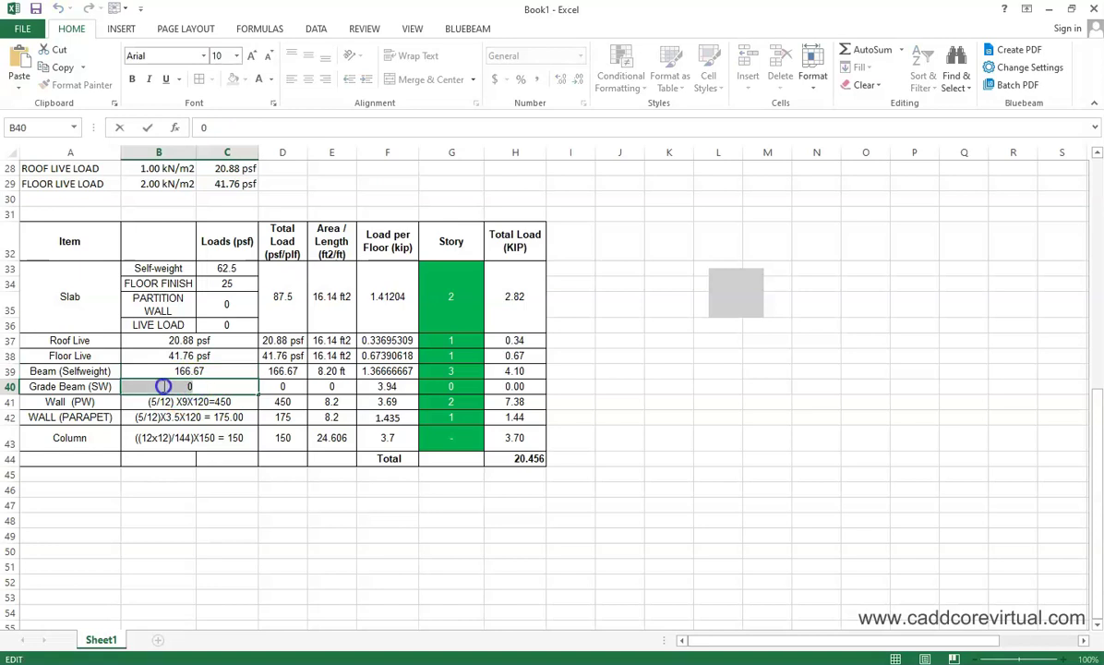
key(ctrl+v)
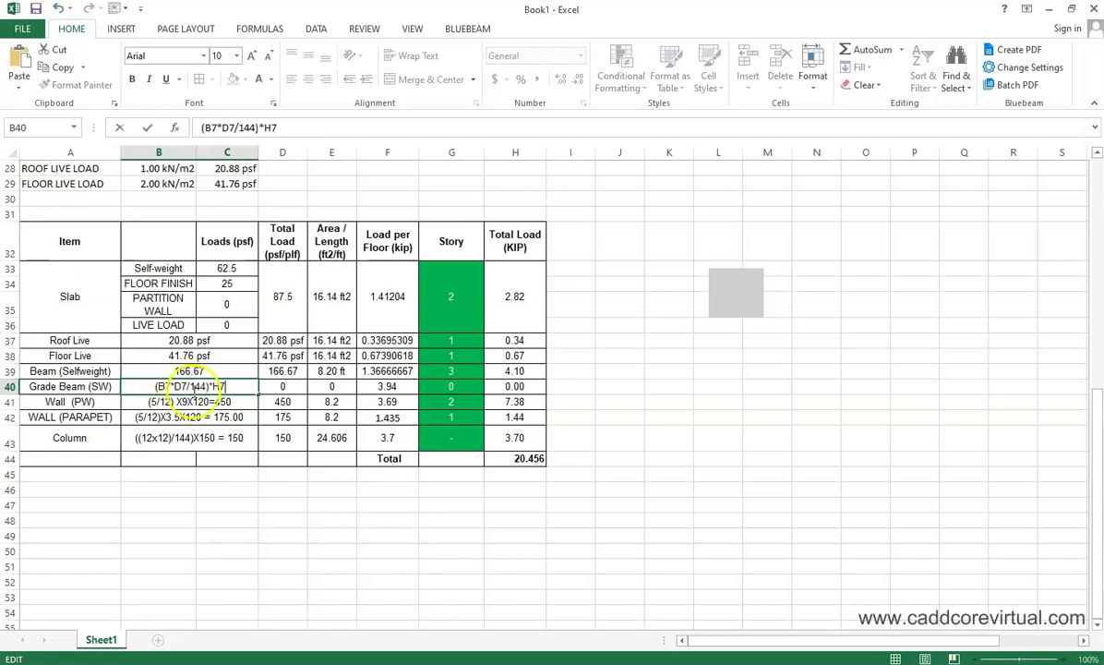
click(153, 386)
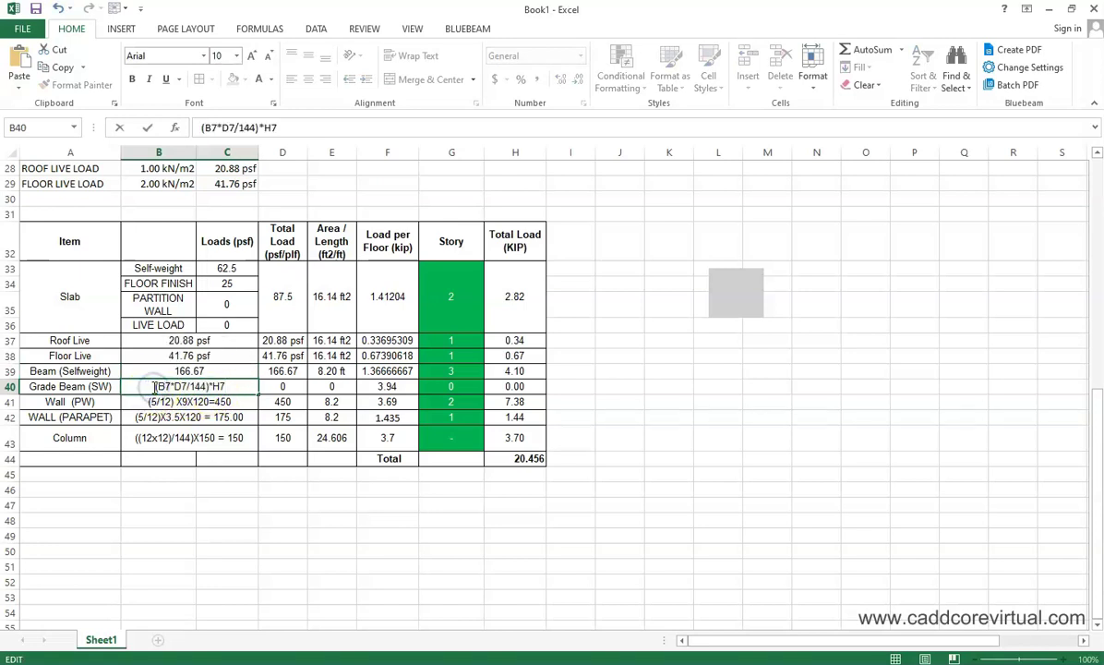
text(=)
key(Return)
Step: Confirm the Grade Beam (SW) load formula in B40 and format its result to two decimals
click(210, 386)
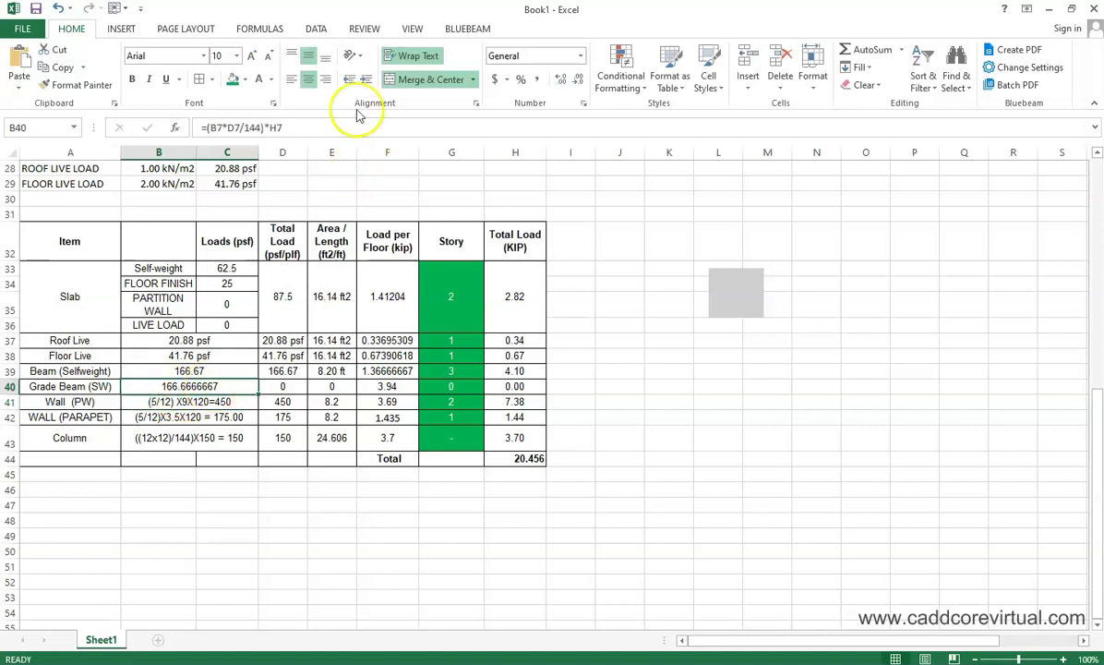
click(575, 80)
click(575, 81)
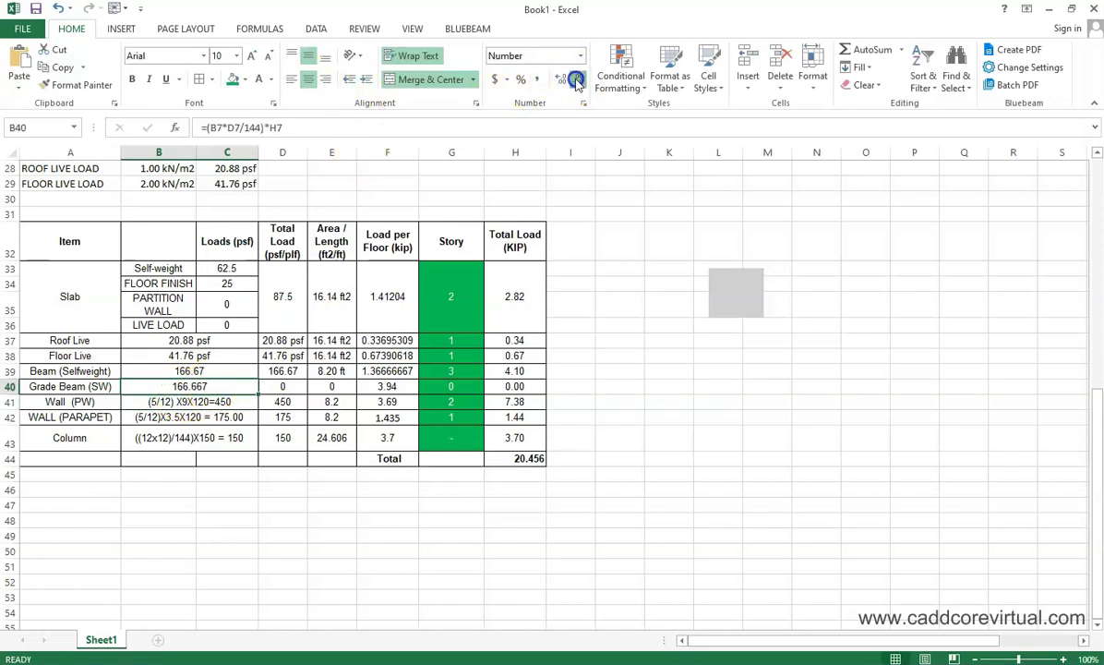
Step: Repoint the Grade Beam load formula in B40 to the grade beam dimensions, making it =(B8*D8/144)*H7
click(232, 384)
double_click(231, 384)
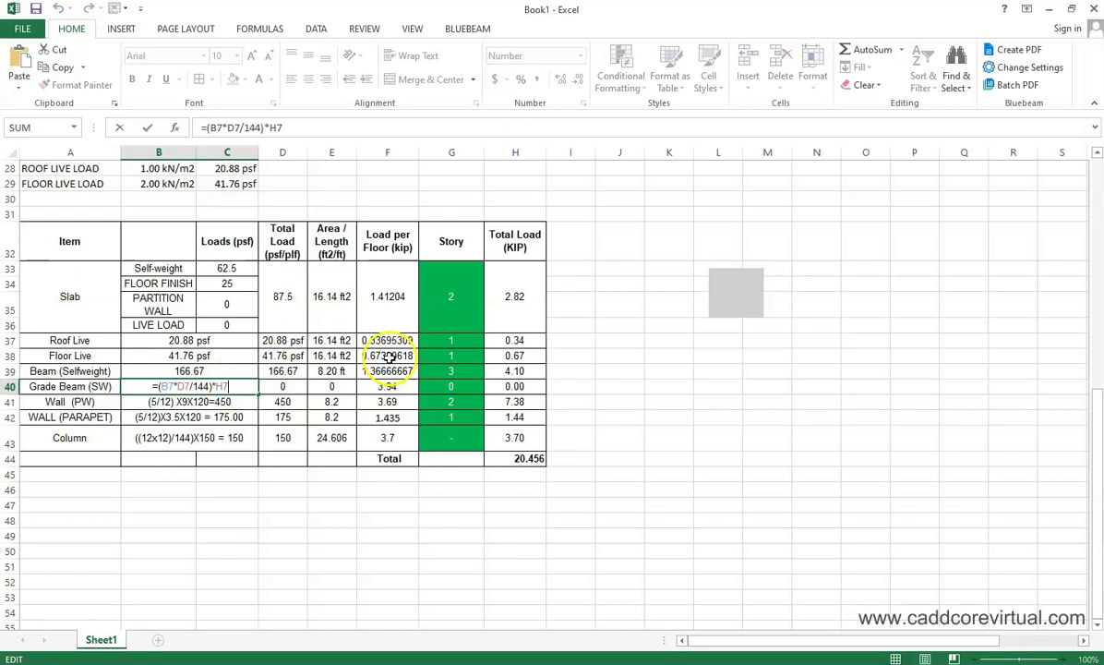
scroll(364, 362, up, 9)
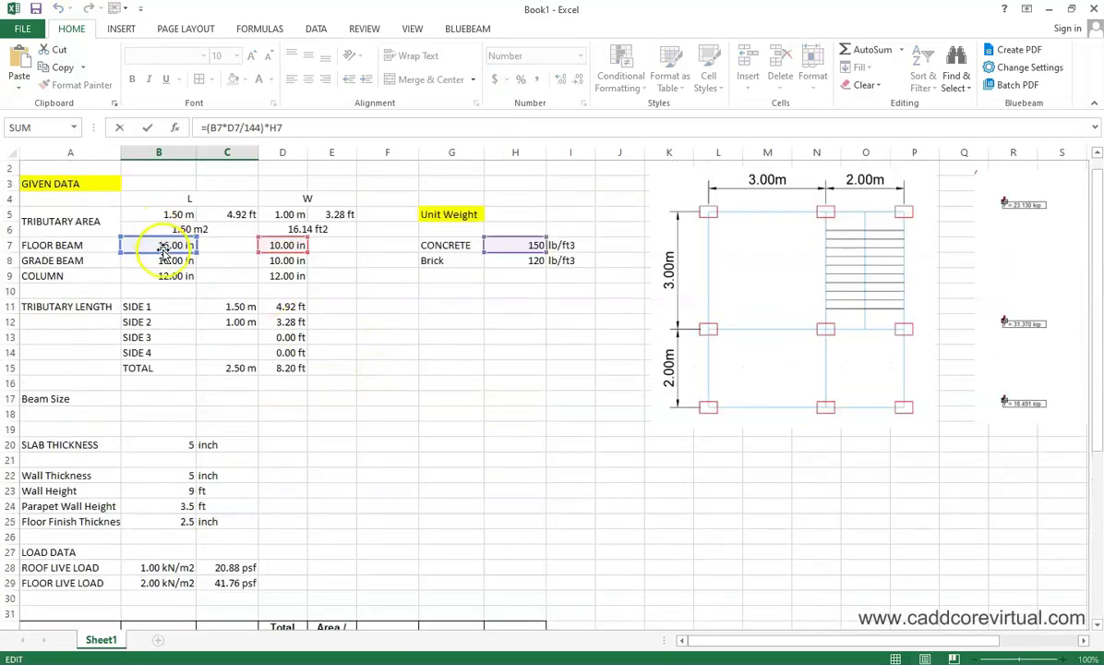
drag(163, 249, 160, 257)
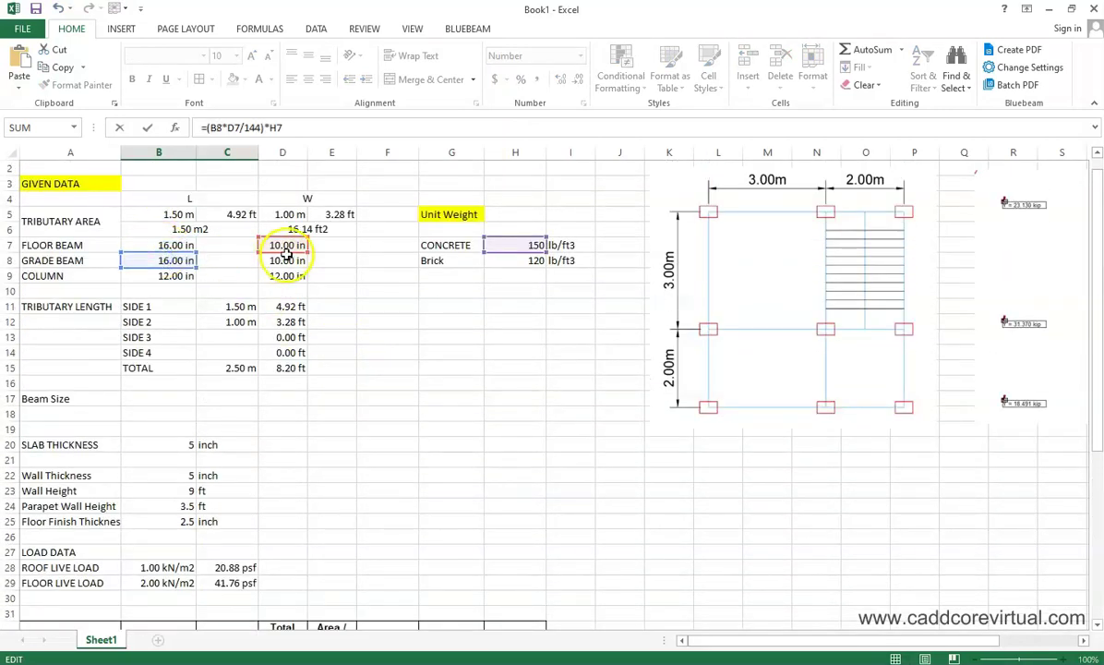
drag(287, 249, 283, 266)
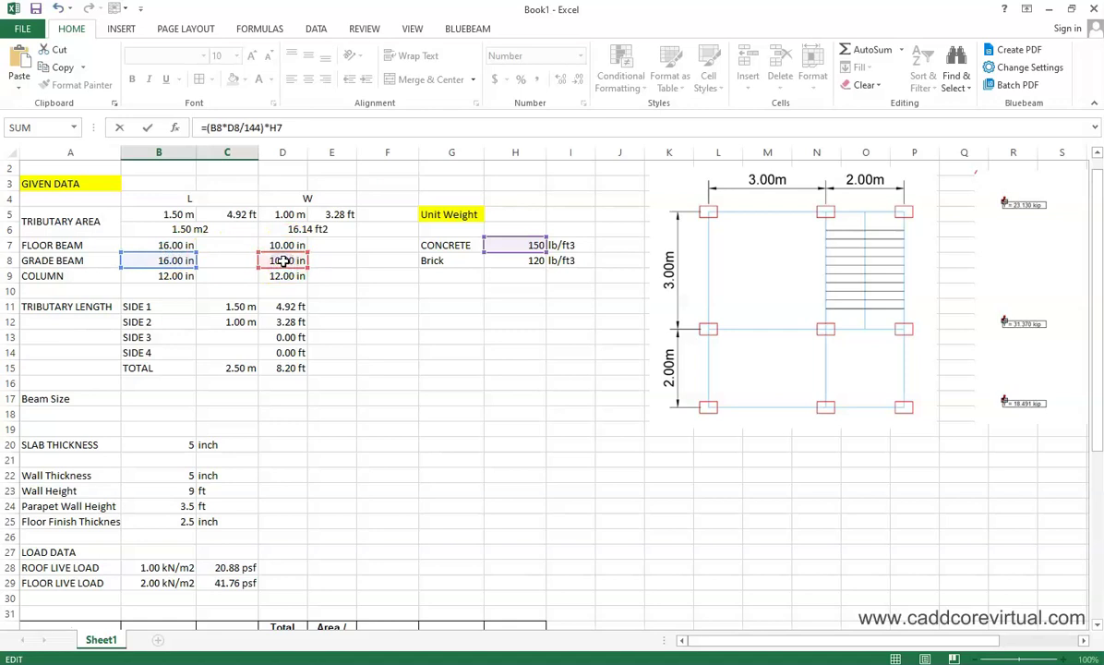
key(Return)
scroll(350, 348, down, 3)
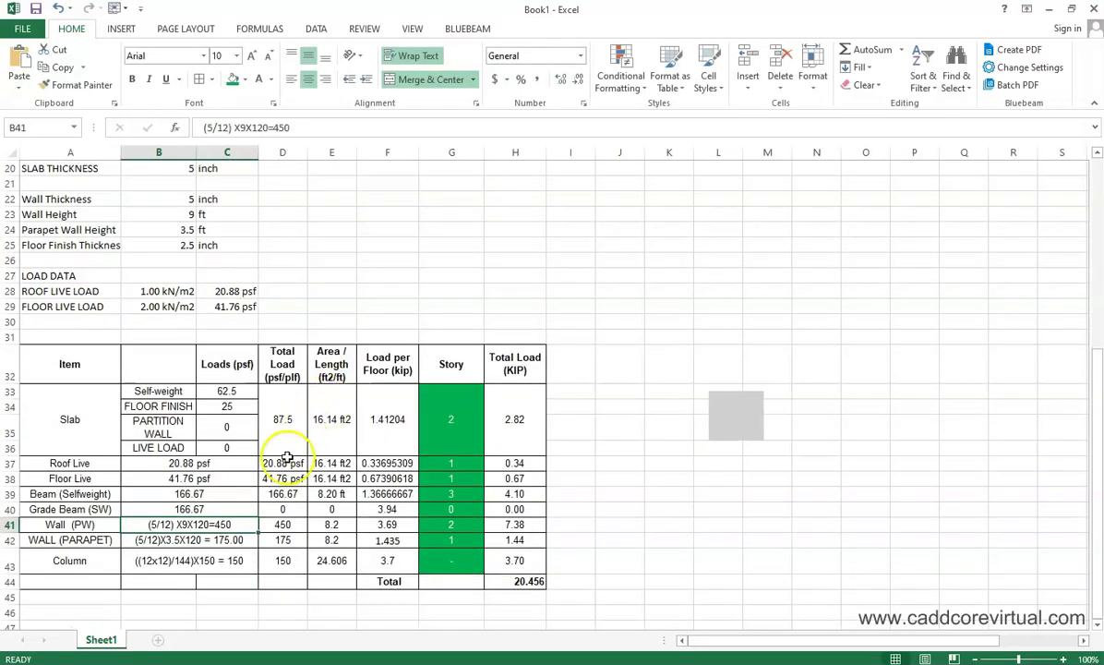
Step: Check the Beam and Grade Beam load formulas in B39 and B40 against the concrete unit weight in H7
click(202, 494)
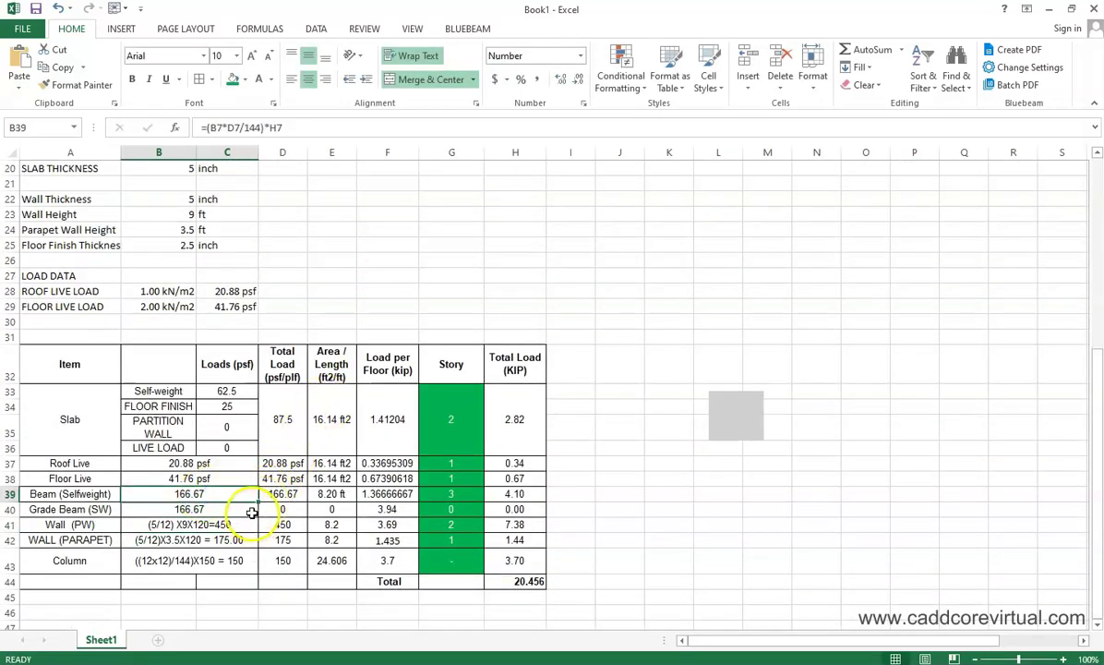
scroll(439, 360, up, 6)
click(521, 261)
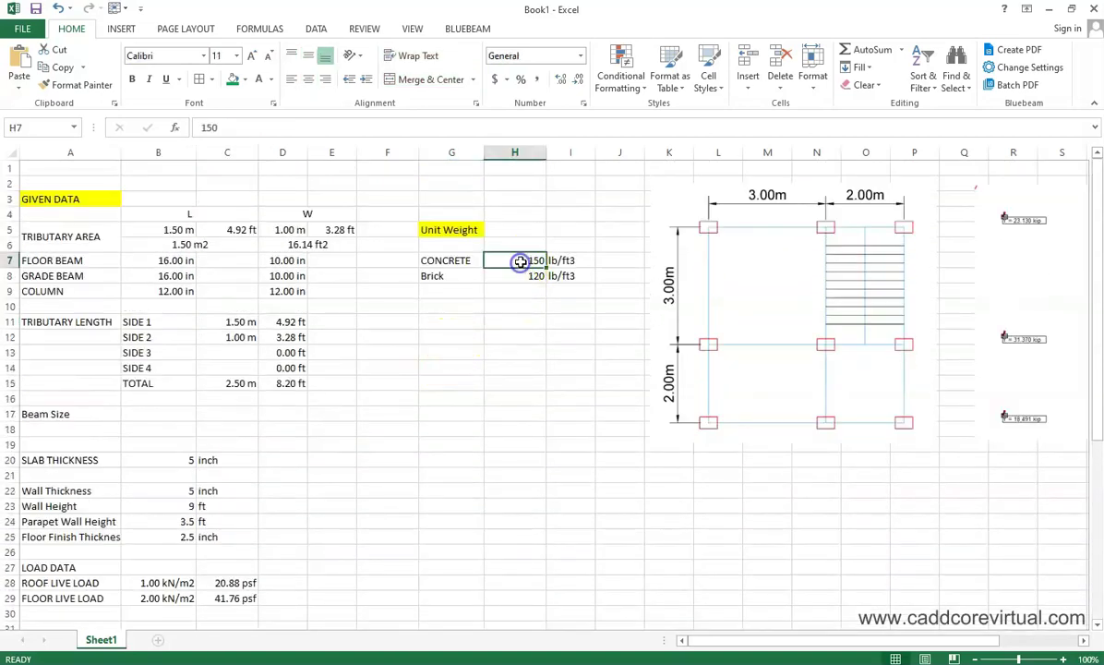
scroll(474, 417, down, 7)
click(191, 494)
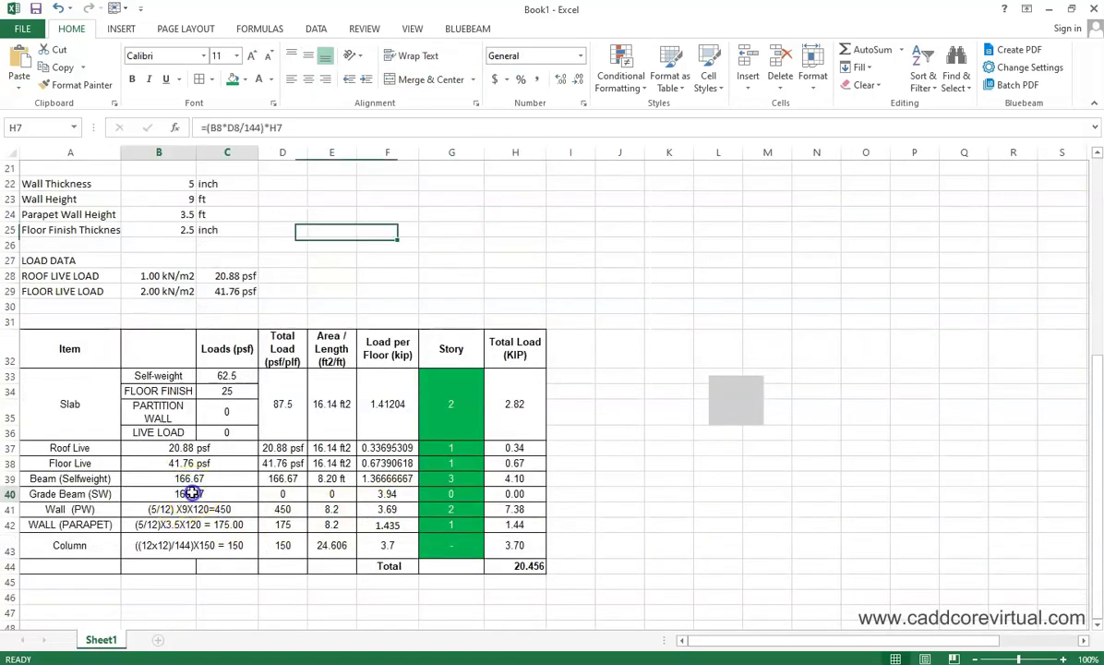
double_click(191, 494)
key(Return)
Step: Fill the Beam row's Total Load, Area / Length and Load per Floor formulas, D39:F39, down into the Grade Beam row
click(291, 494)
click(292, 479)
drag(288, 480, 415, 495)
Step: Set the Story count to 2 for Beam (Selfweight) and 1 for Grade Beam (SW)
click(447, 479)
text(2)
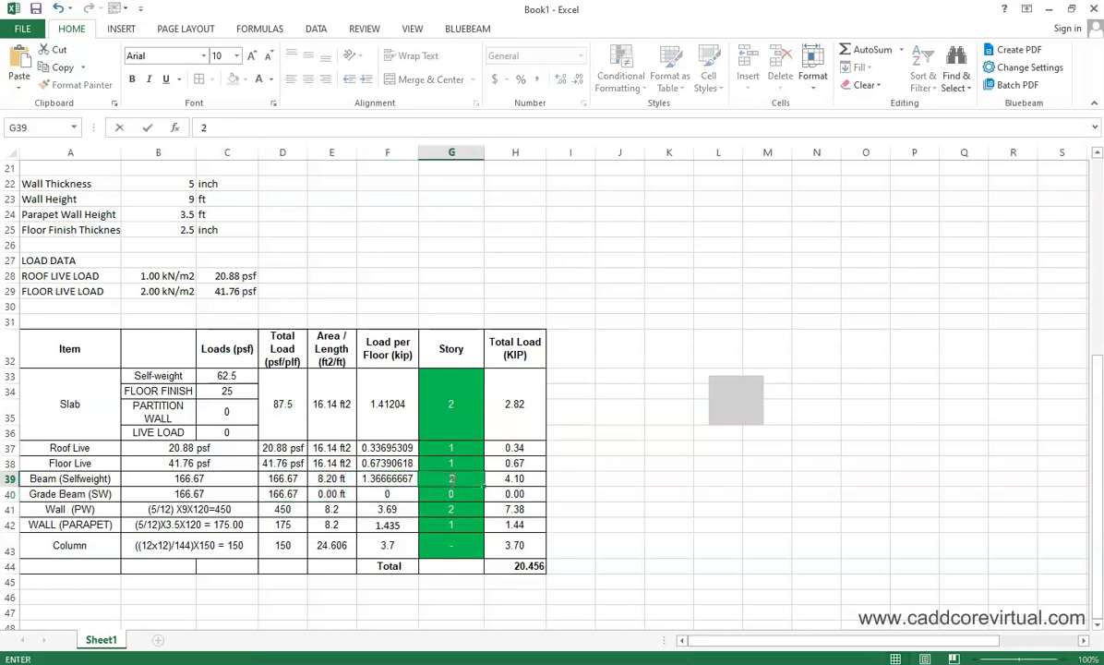
click(447, 494)
text(1)
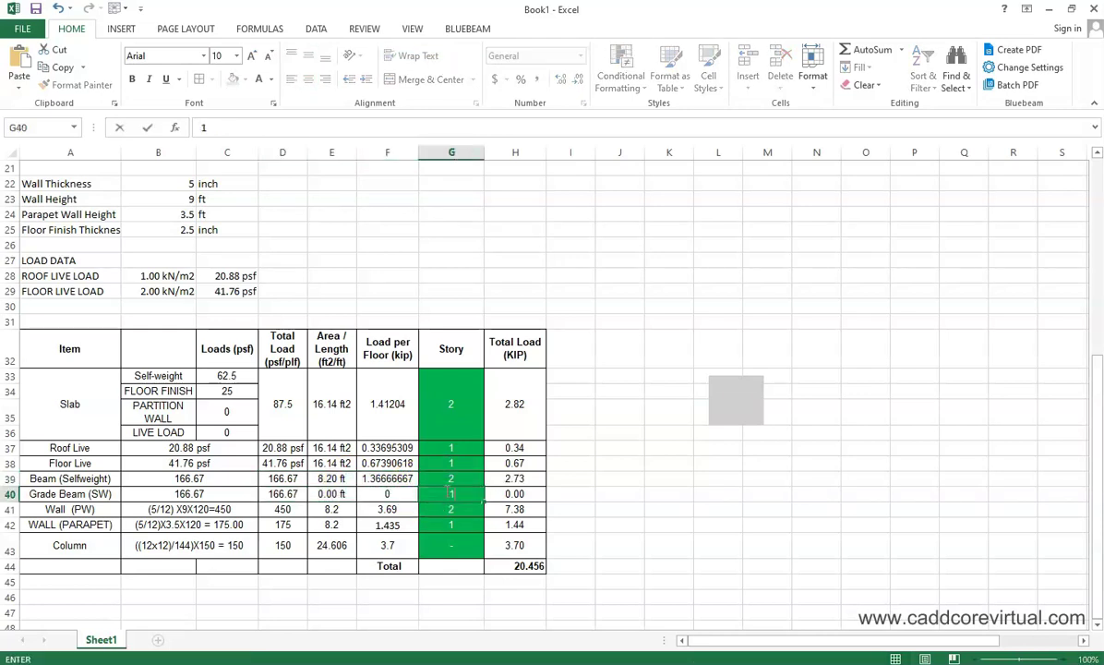
Step: Fill the Beam's Total Load formula in H39 and Load per Floor formula in F39 down to the Grade Beam row
click(510, 480)
drag(545, 485, 539, 497)
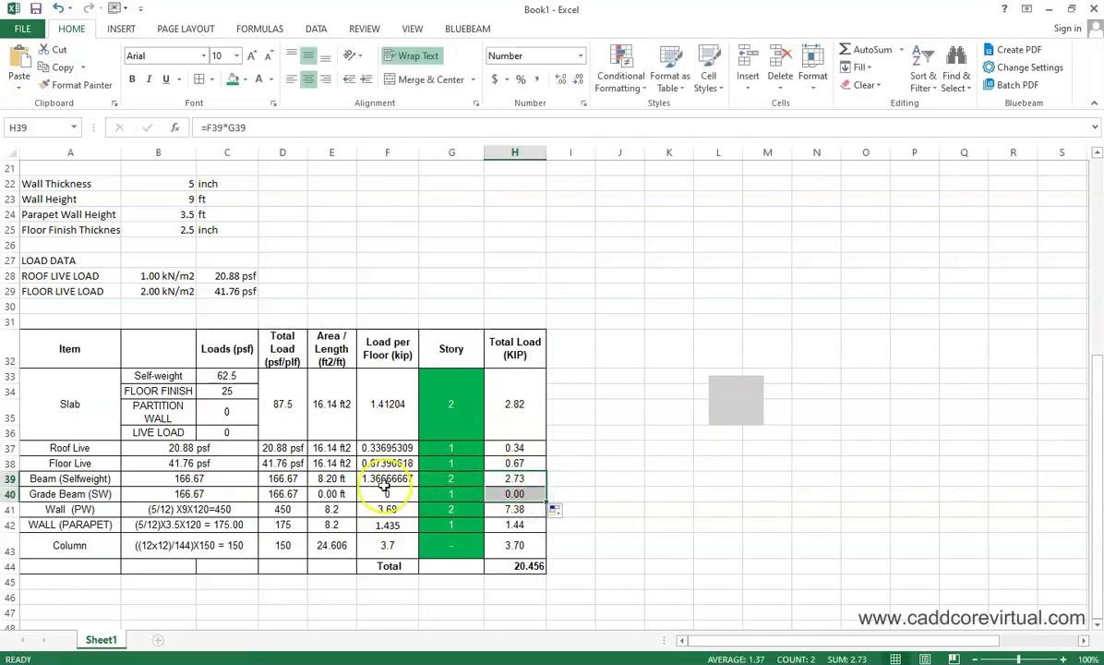
click(413, 479)
drag(420, 484, 411, 497)
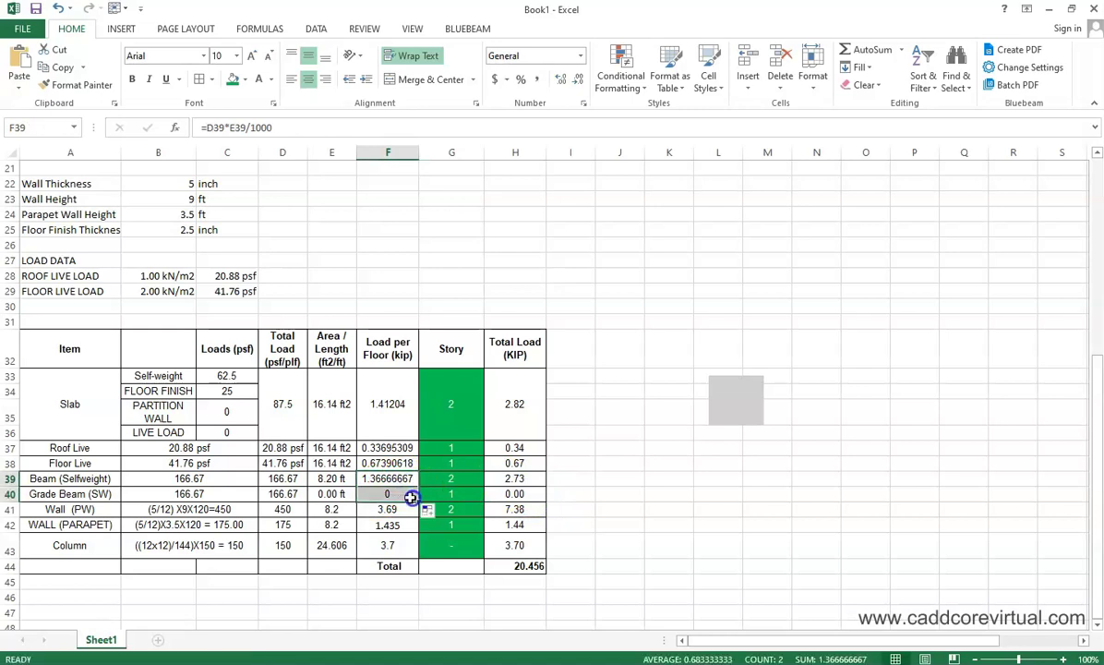
double_click(397, 479)
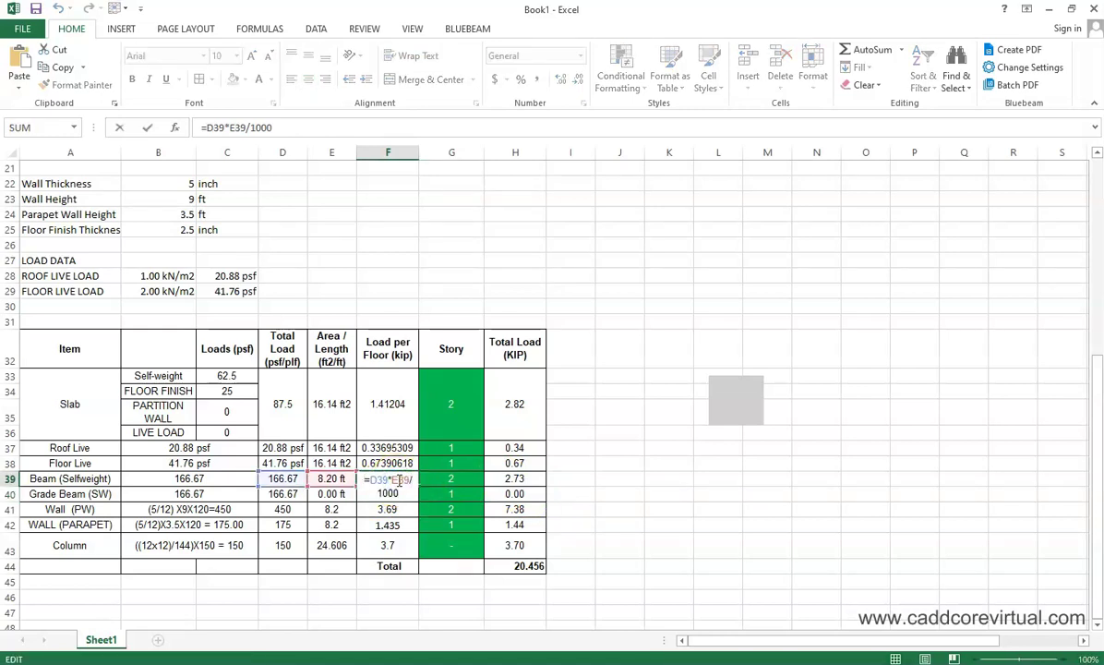
key(ctrl+Return)
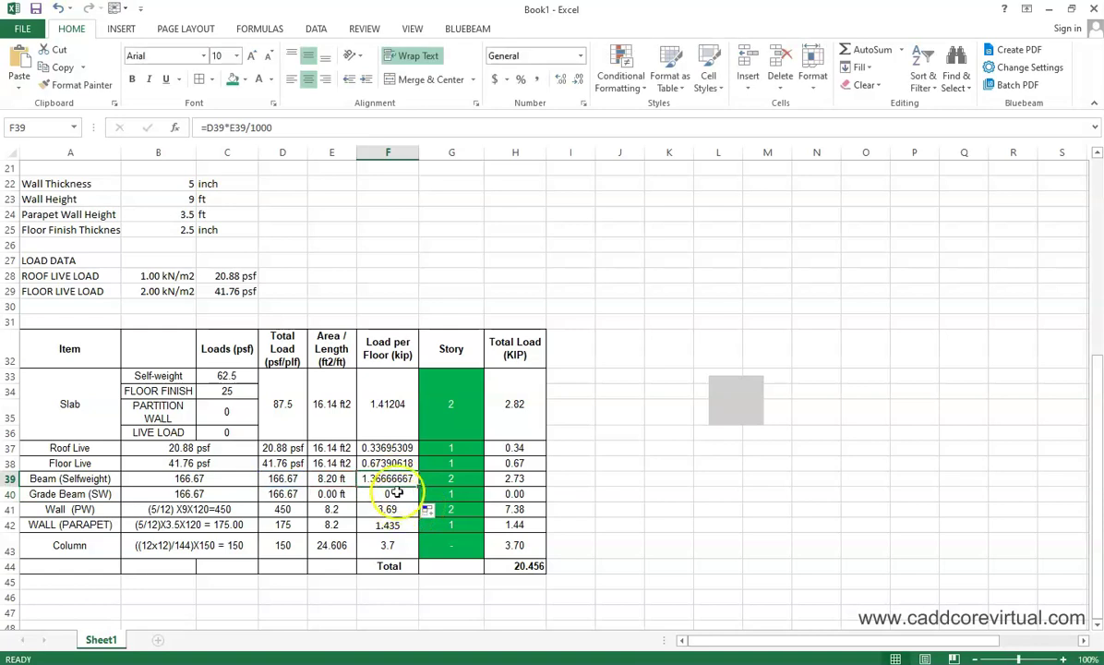
Step: Fill the Beam's length reference down to E40 and correct it to the total tributary length, =D15
click(326, 481)
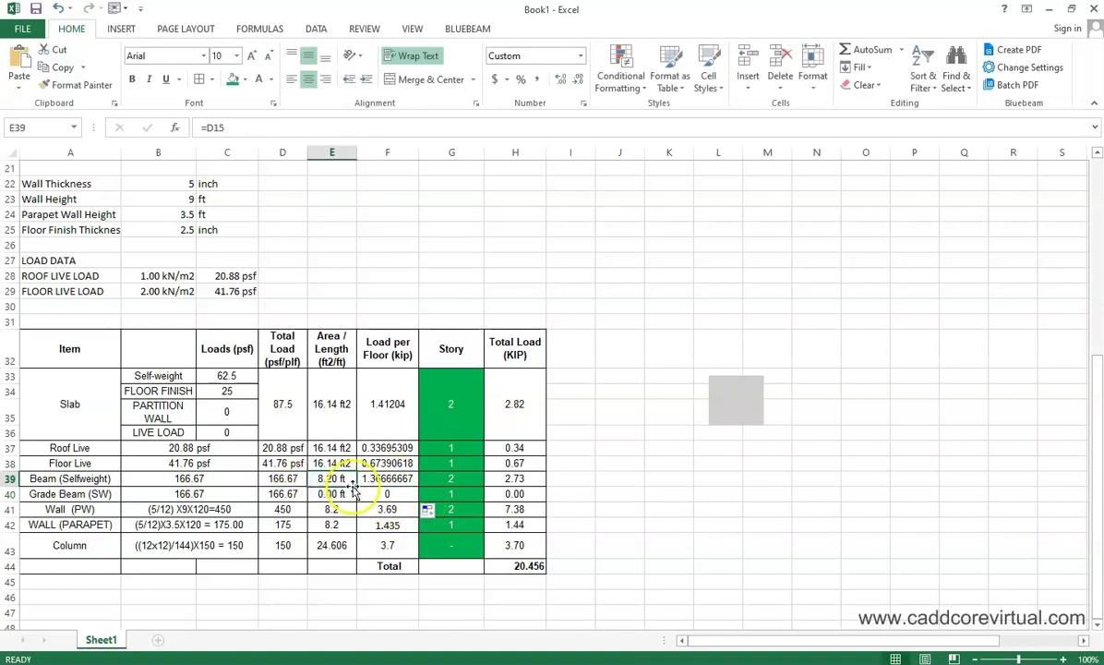
drag(355, 487, 347, 495)
click(347, 495)
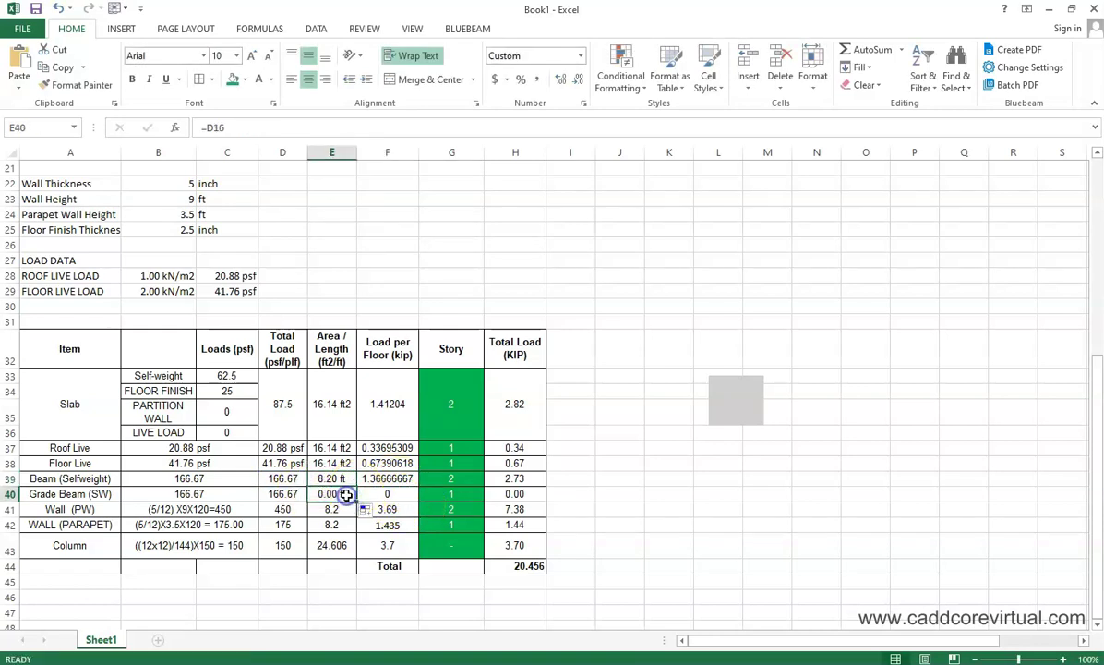
double_click(366, 495)
scroll(526, 439, up, 6)
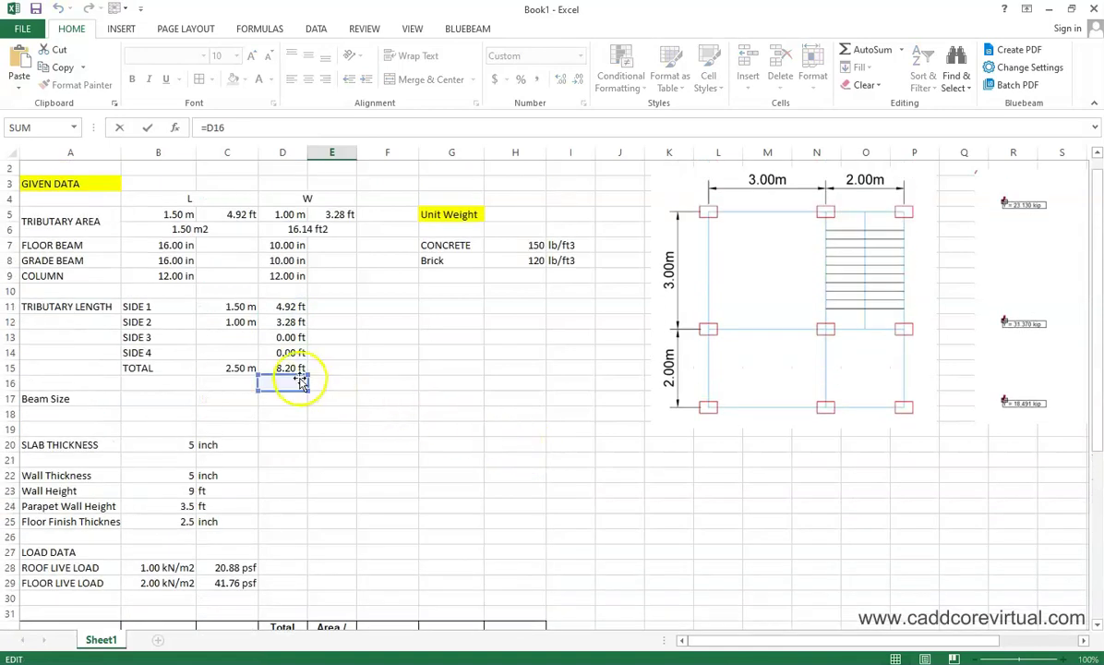
click(282, 370)
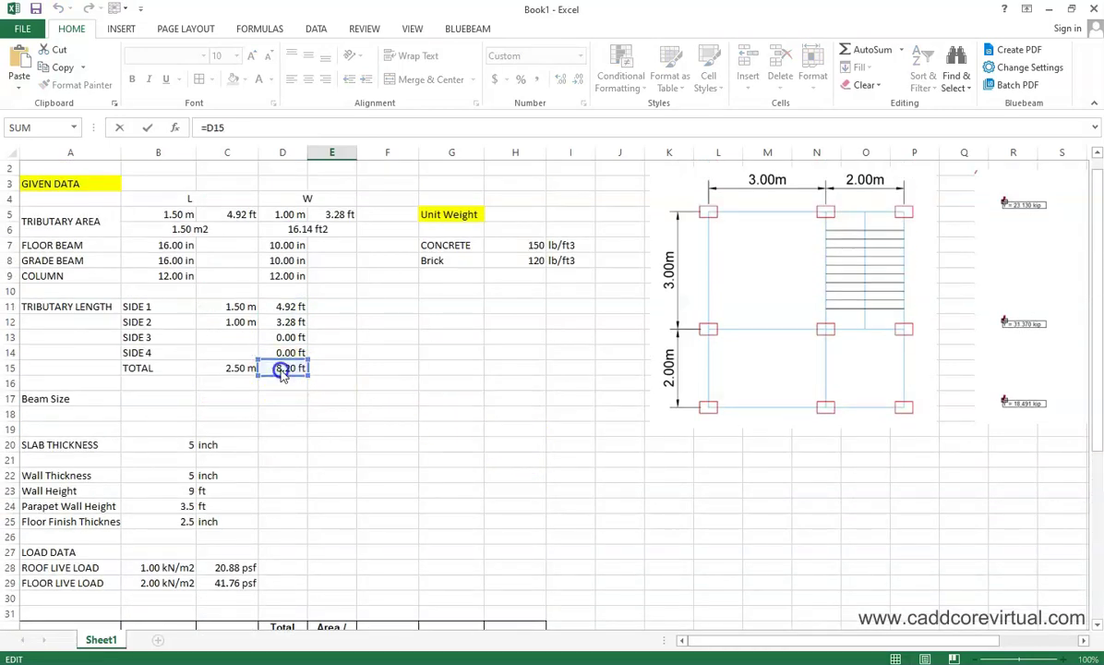
key(Return)
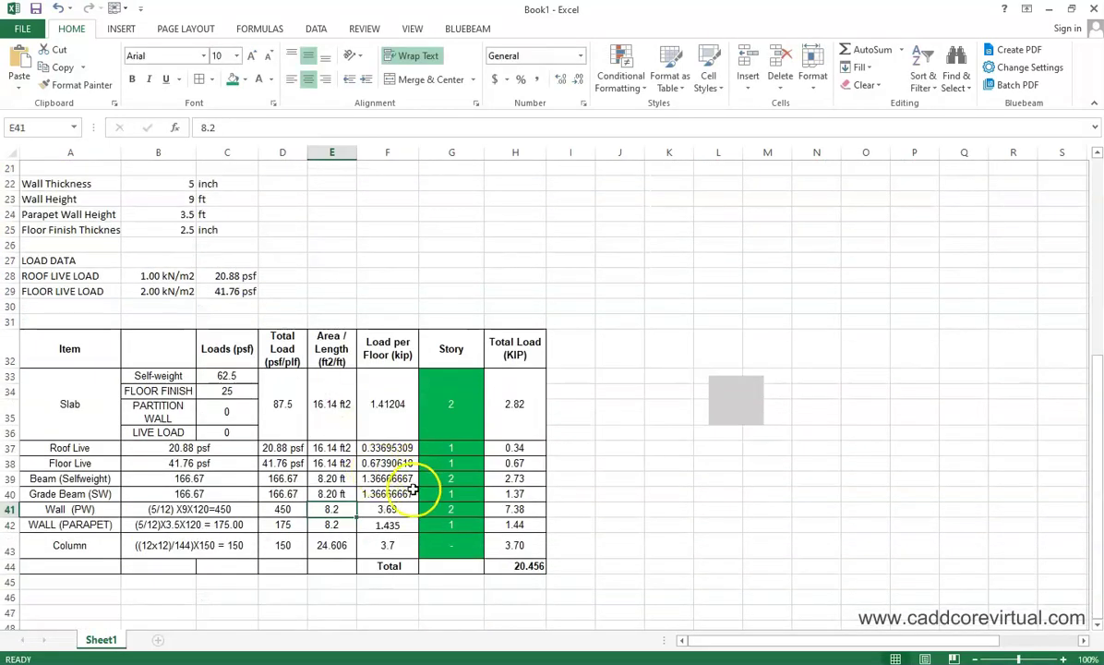
Step: Check the Grade Beam's Total Load formula in H40 and compare the Beam and Grade Beam totals, H39:H40
click(451, 494)
double_click(508, 492)
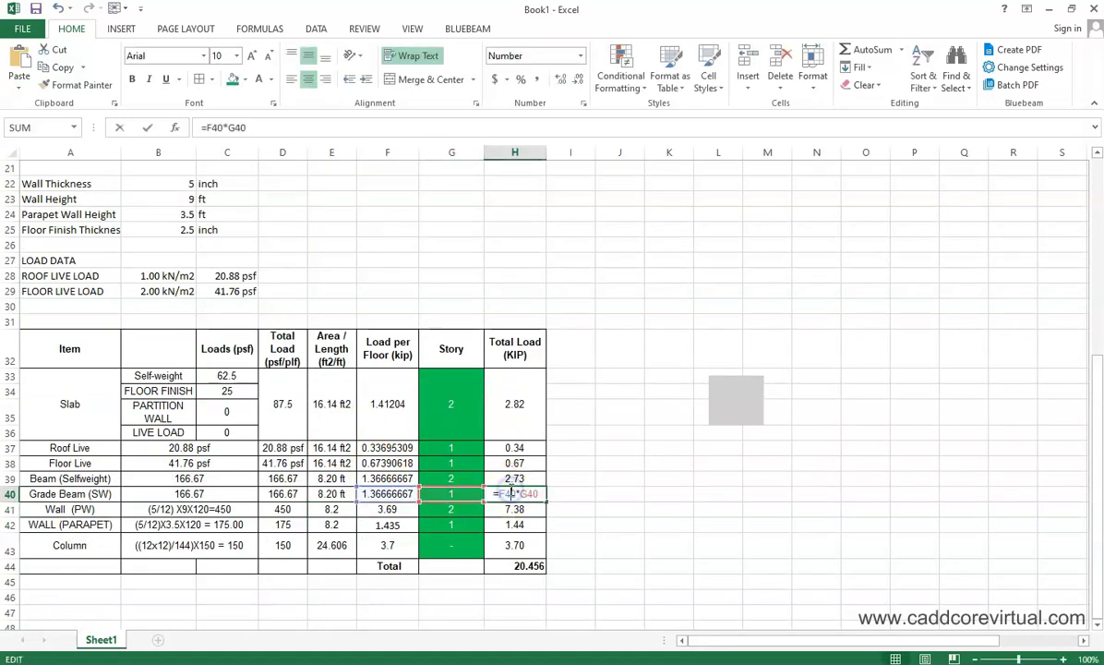
key(Escape)
drag(498, 479, 522, 493)
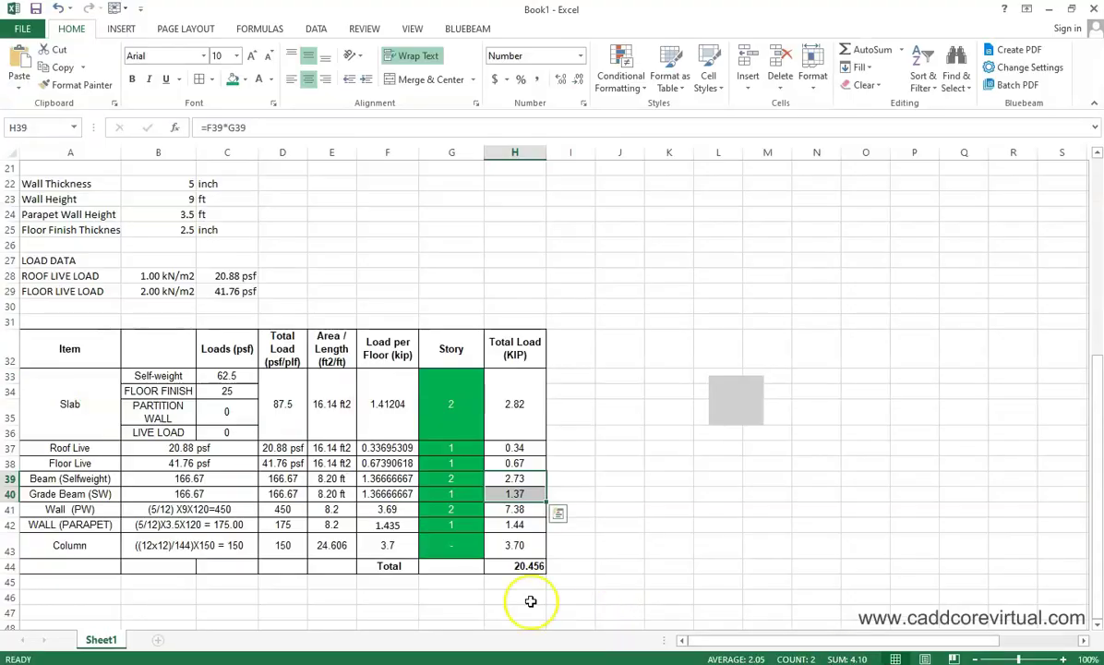
click(45, 324)
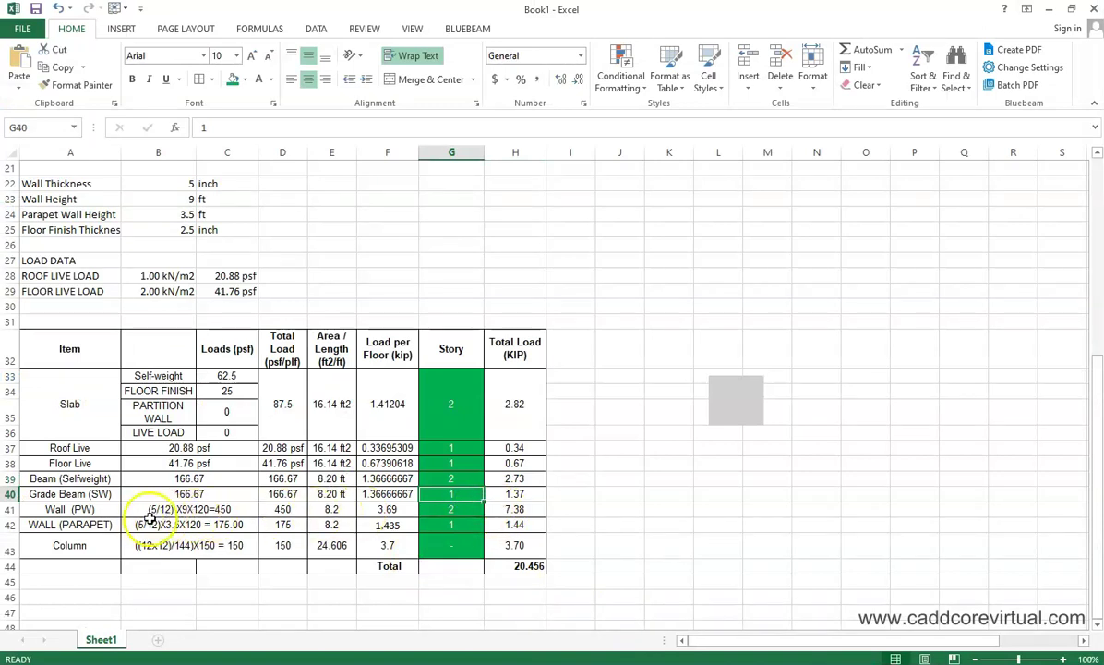
Step: Start replacing the Wall (PW) load text in B41 with a formula that divides the wall thickness in B22 by 12
click(178, 510)
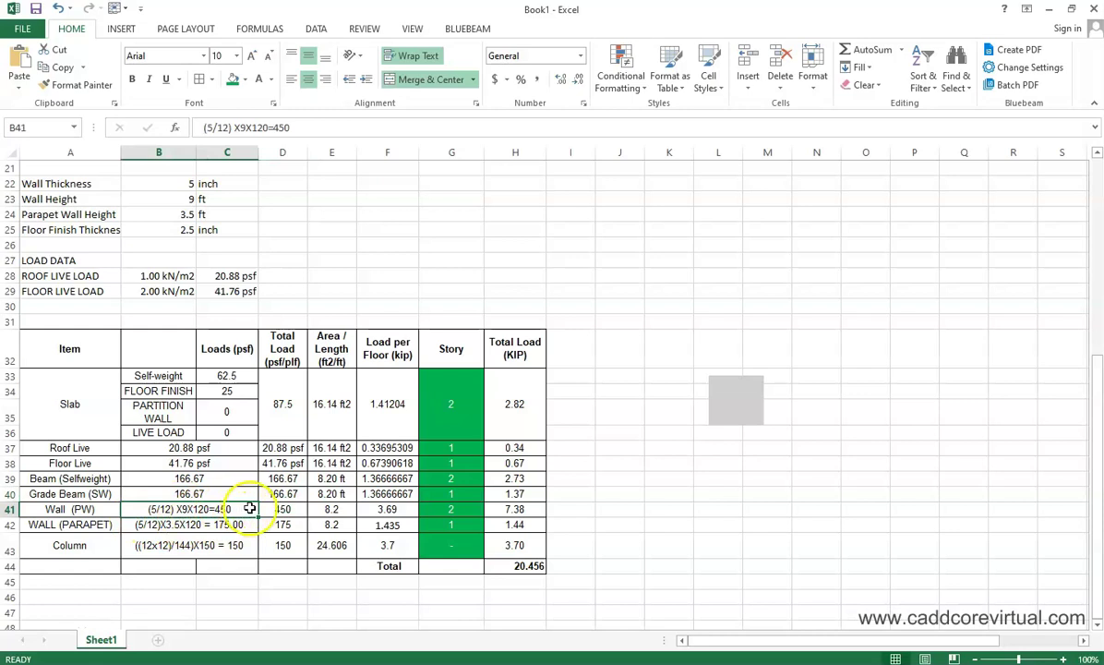
text(=)
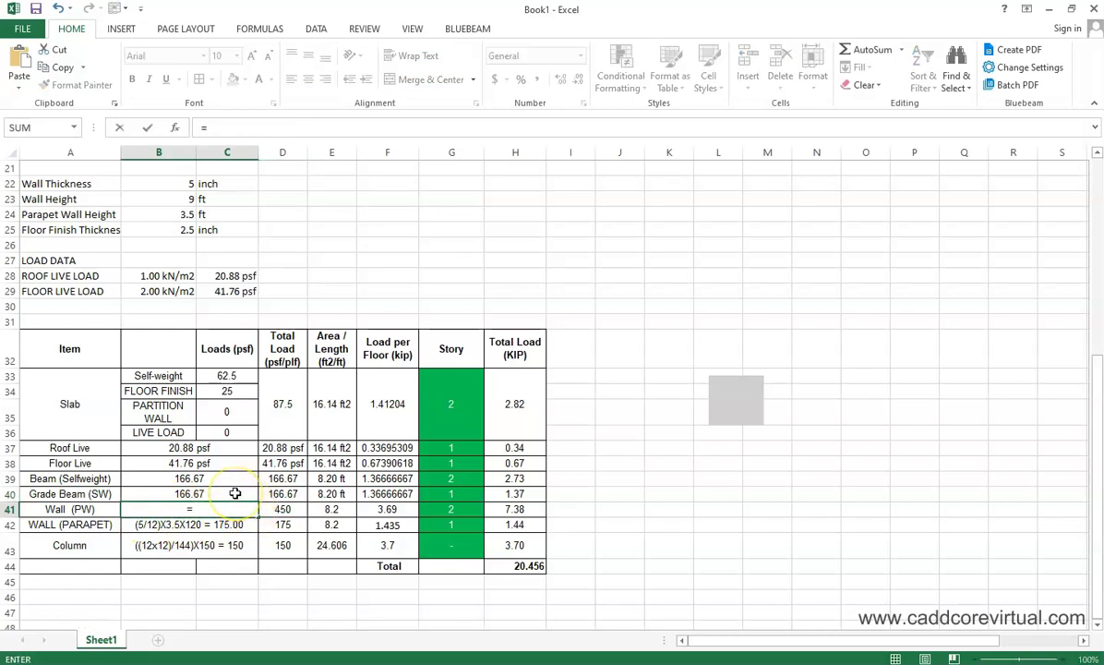
text(()
scroll(202, 419, up, 2)
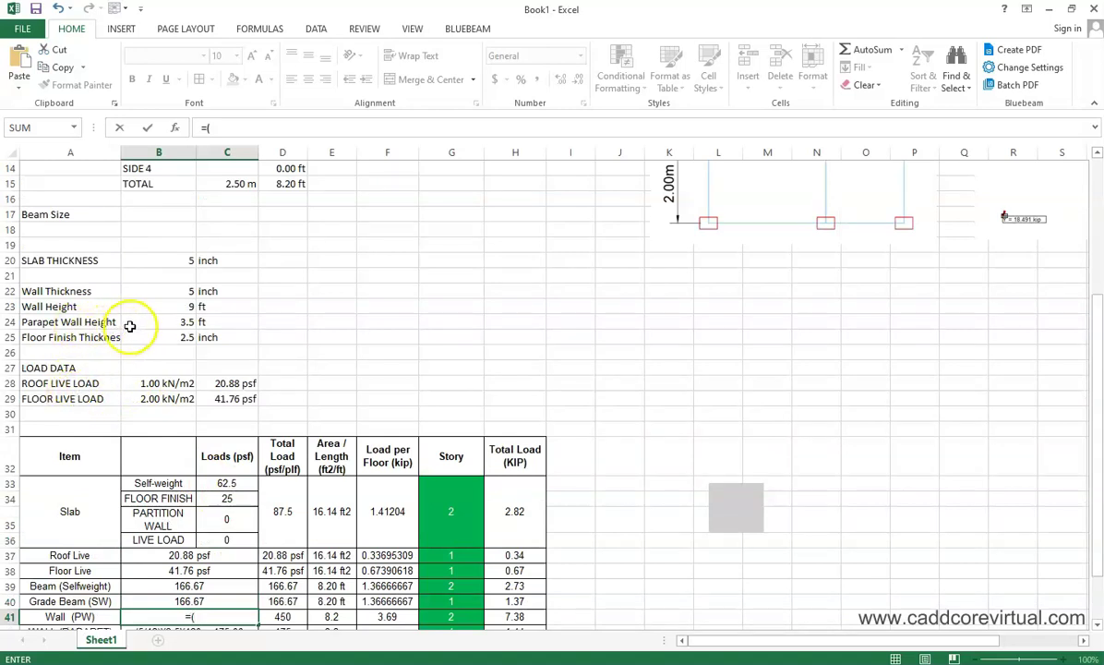
click(157, 307)
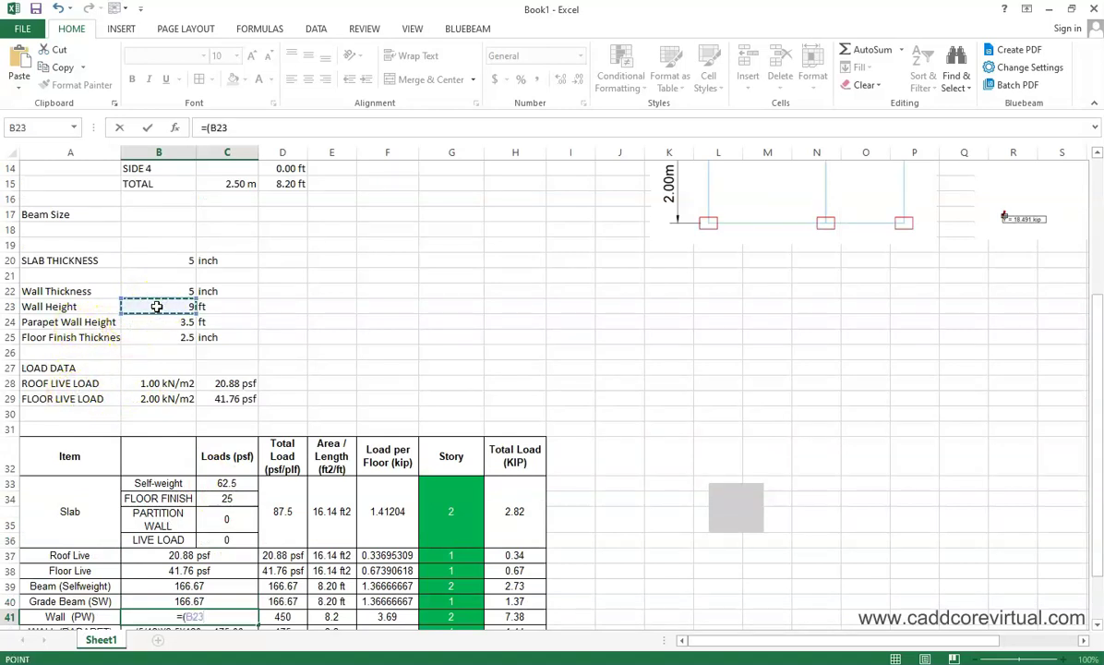
key(Return)
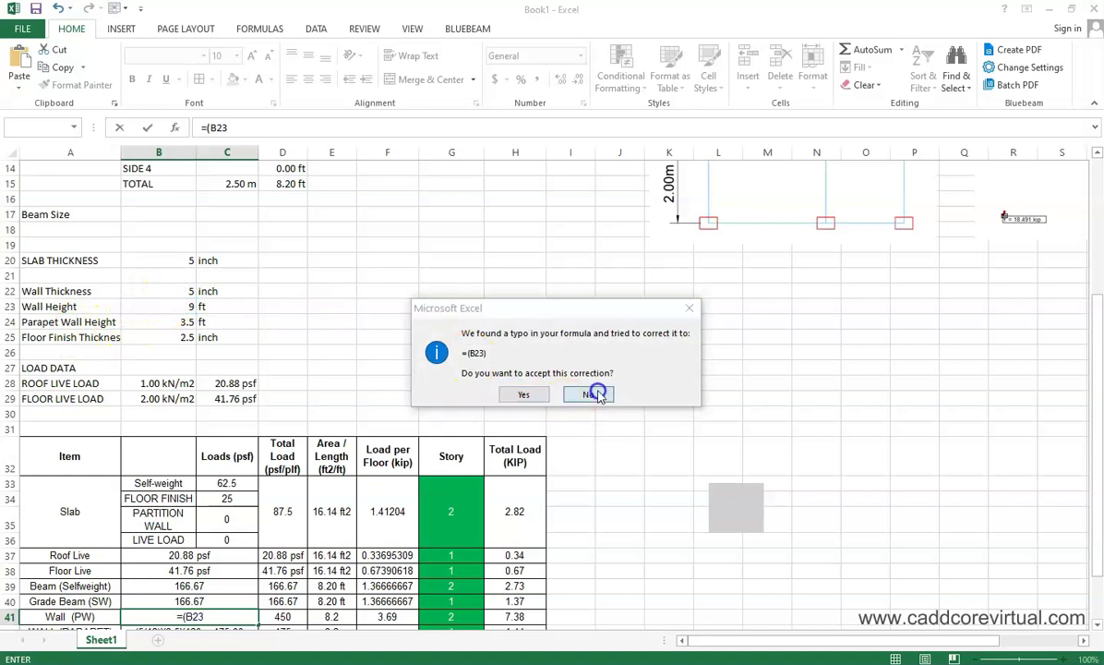
click(636, 392)
click(564, 382)
click(177, 292)
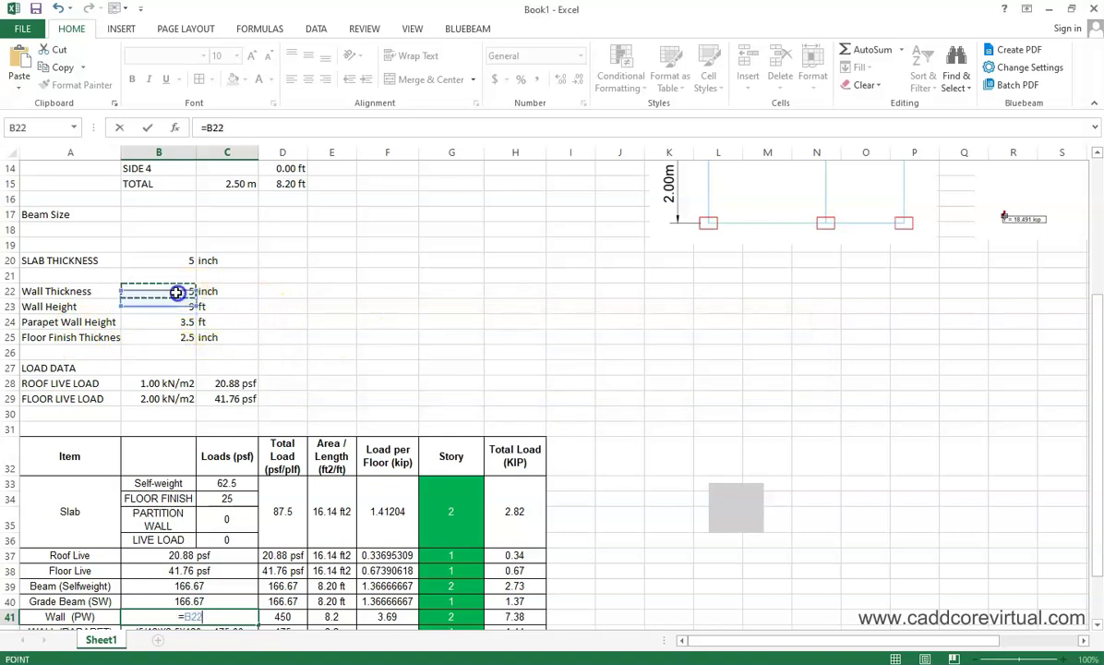
text(/)
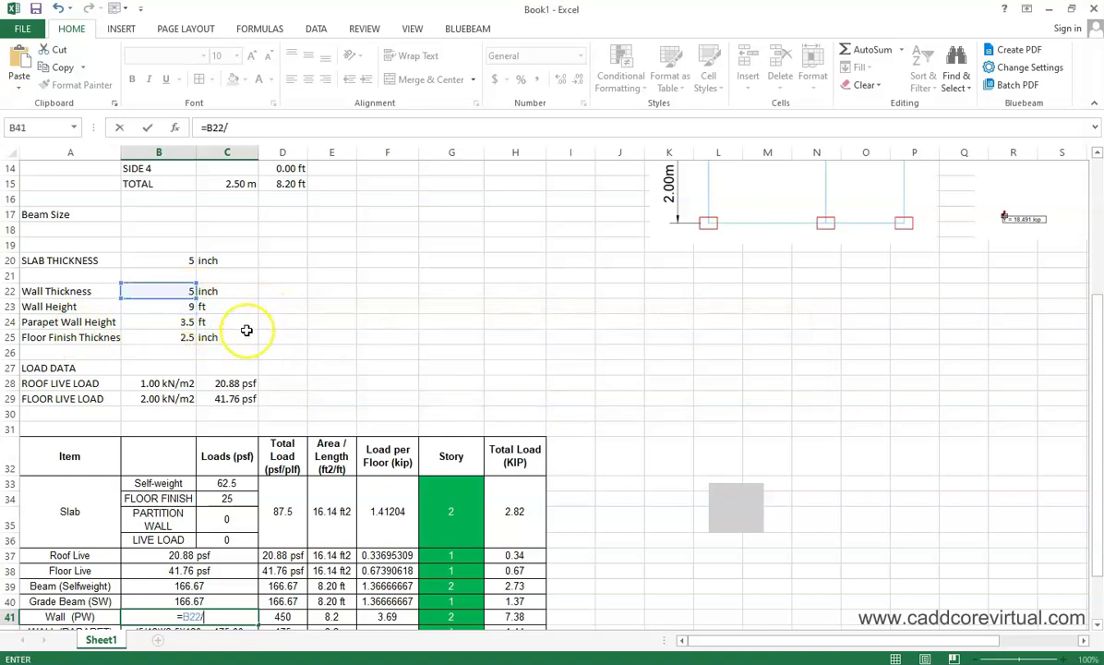
text(12))
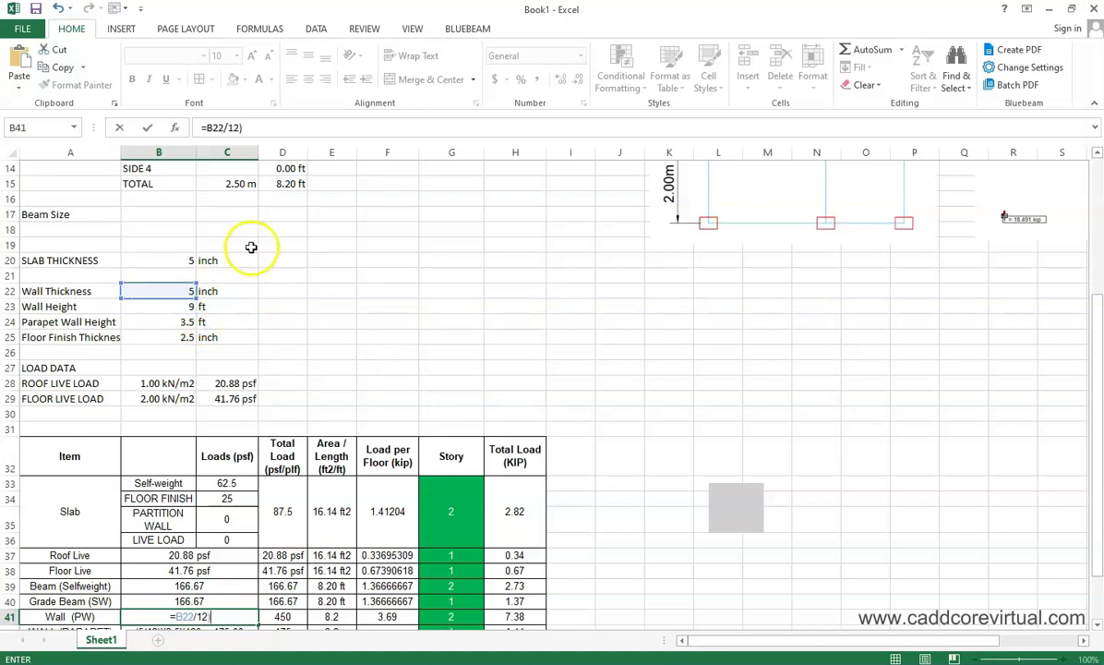
Step: Complete the Wall (PW) load formula in B41 with the wall height and brick unit weight as =(B22/12)*B23*H8
click(207, 128)
text(()
click(267, 130)
text(*)
click(178, 308)
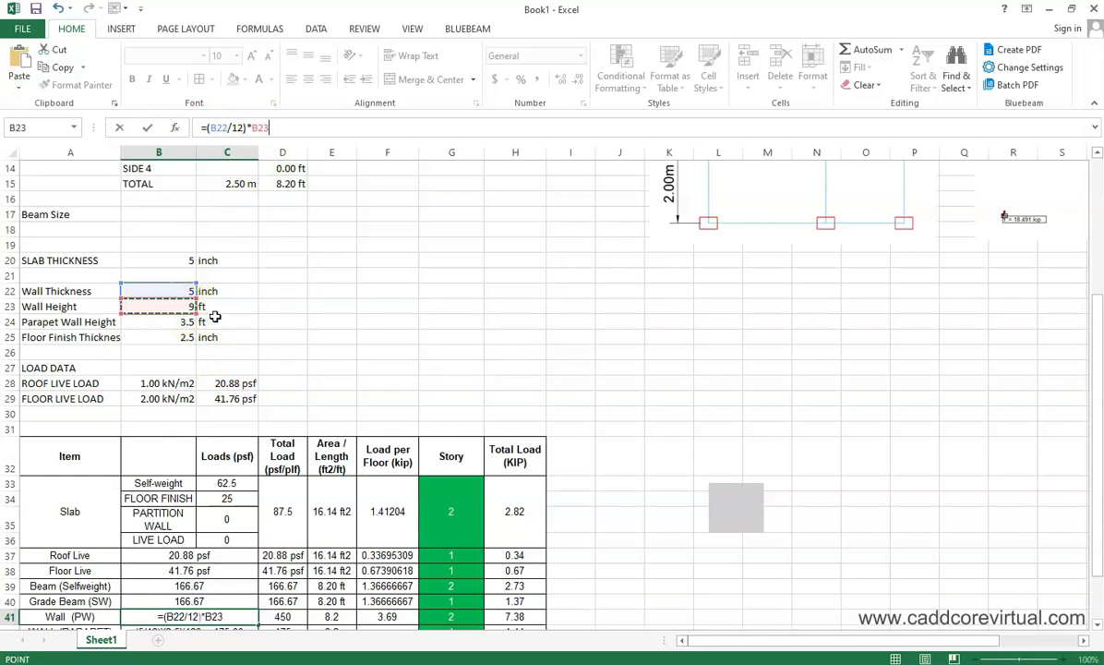
text(*)
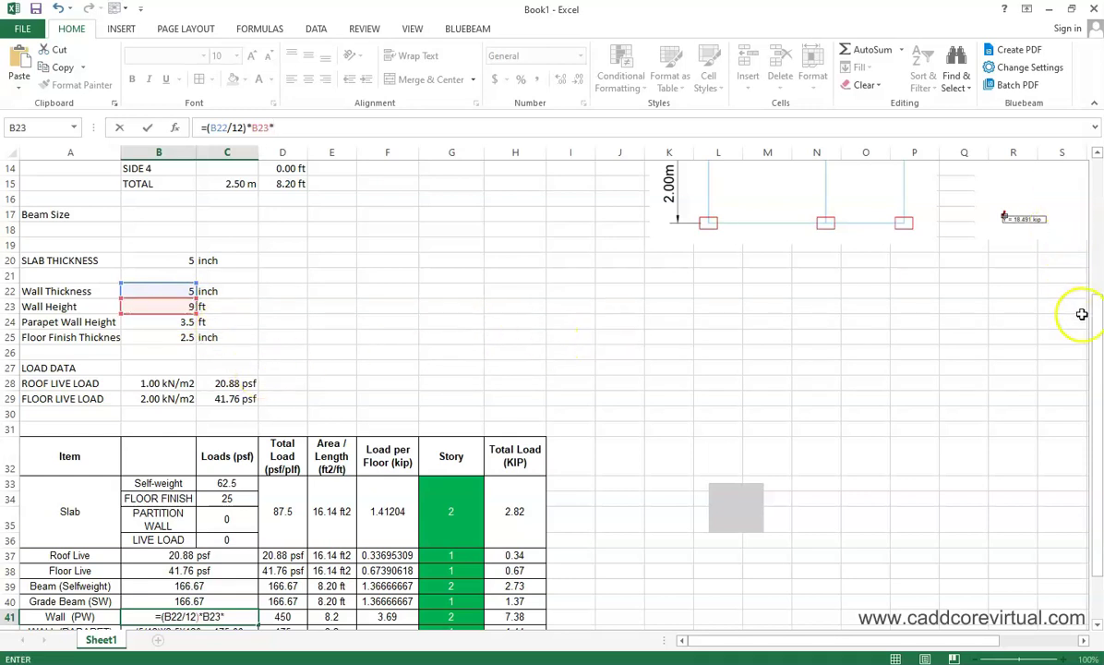
drag(1095, 321, 1095, 184)
click(528, 277)
key(Return)
scroll(432, 406, down, 2)
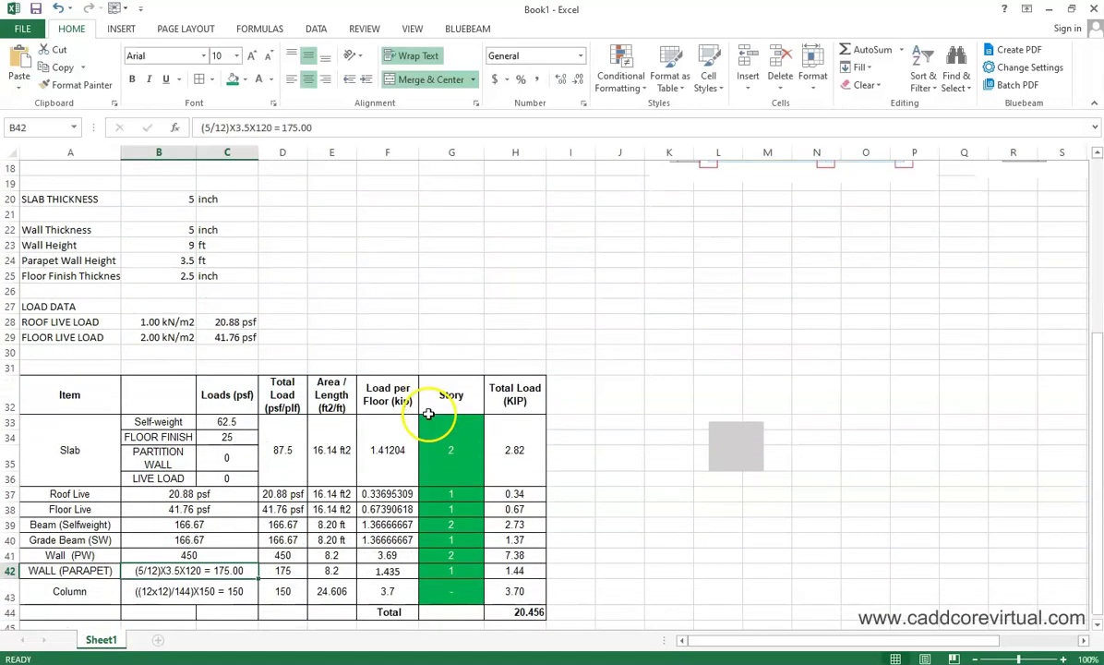
Step: Link the Wall (PW) Total Load in D41 to its calculated load with =B41
click(201, 524)
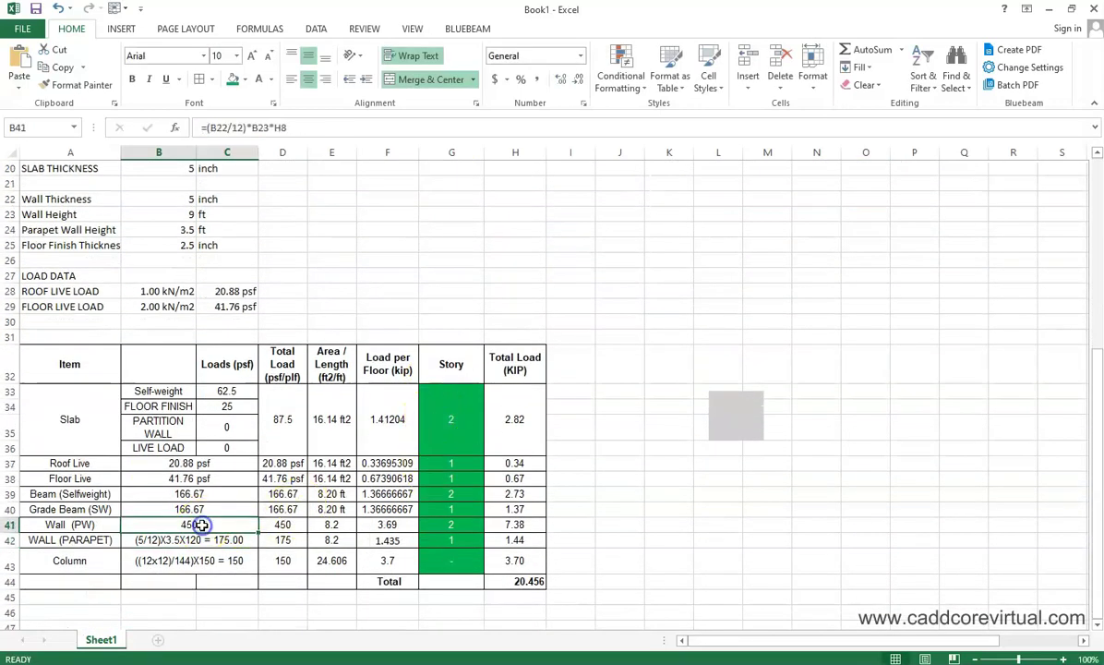
click(277, 524)
text(=)
click(237, 525)
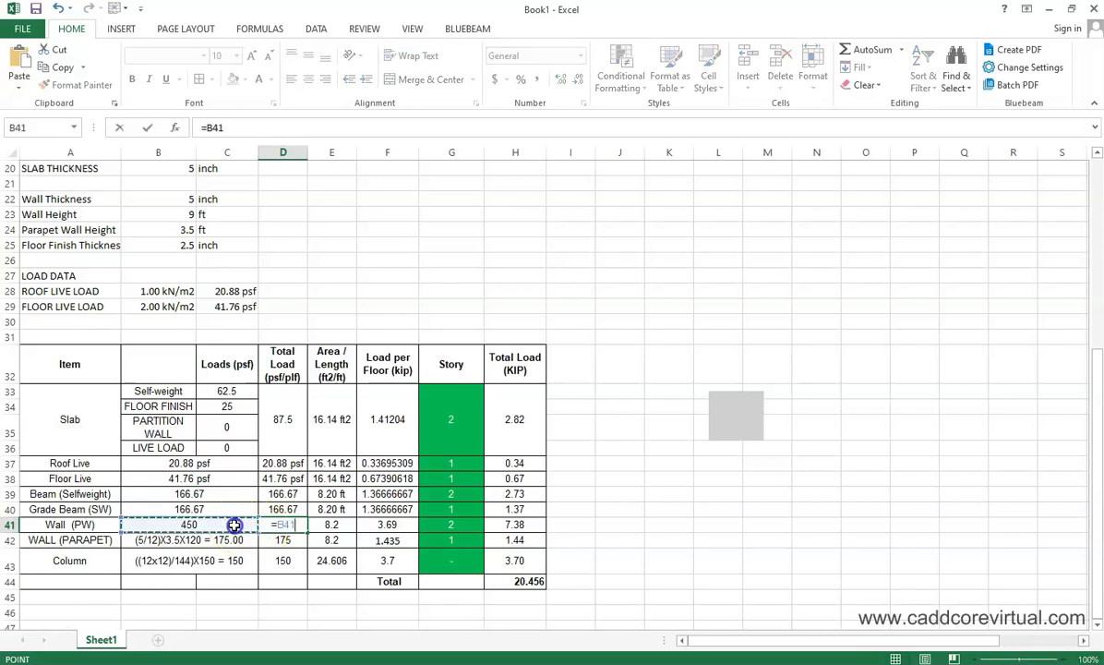
key(Return)
Step: Fill the Grade Beam's length reference down to E41 and correct it to the total tributary length, =D15
click(325, 523)
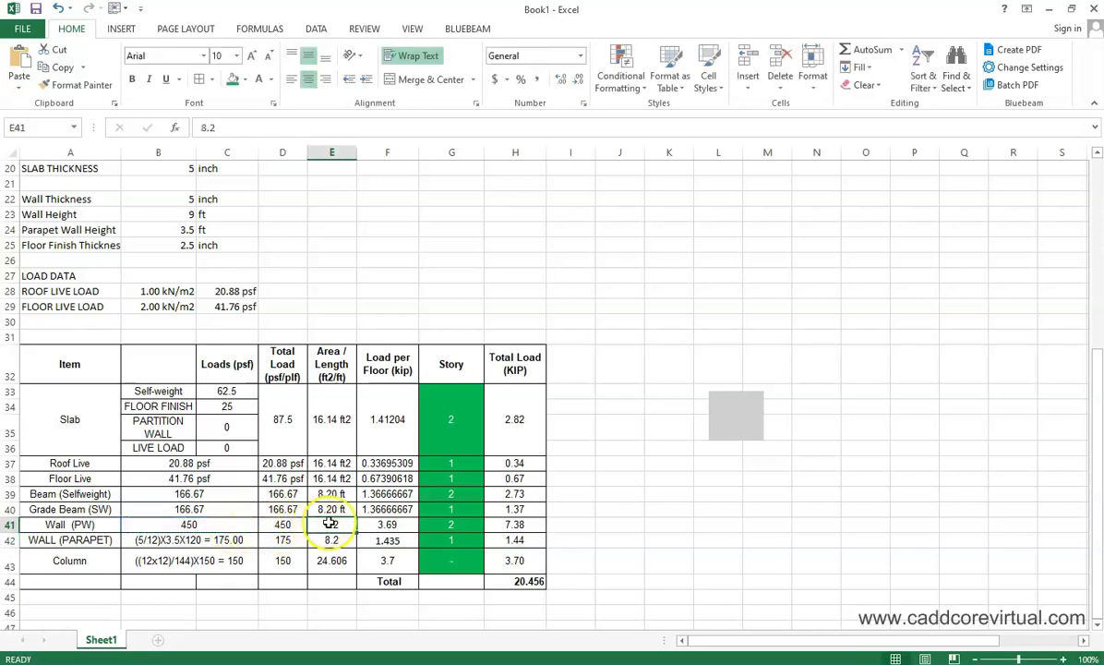
click(342, 509)
drag(356, 516, 351, 535)
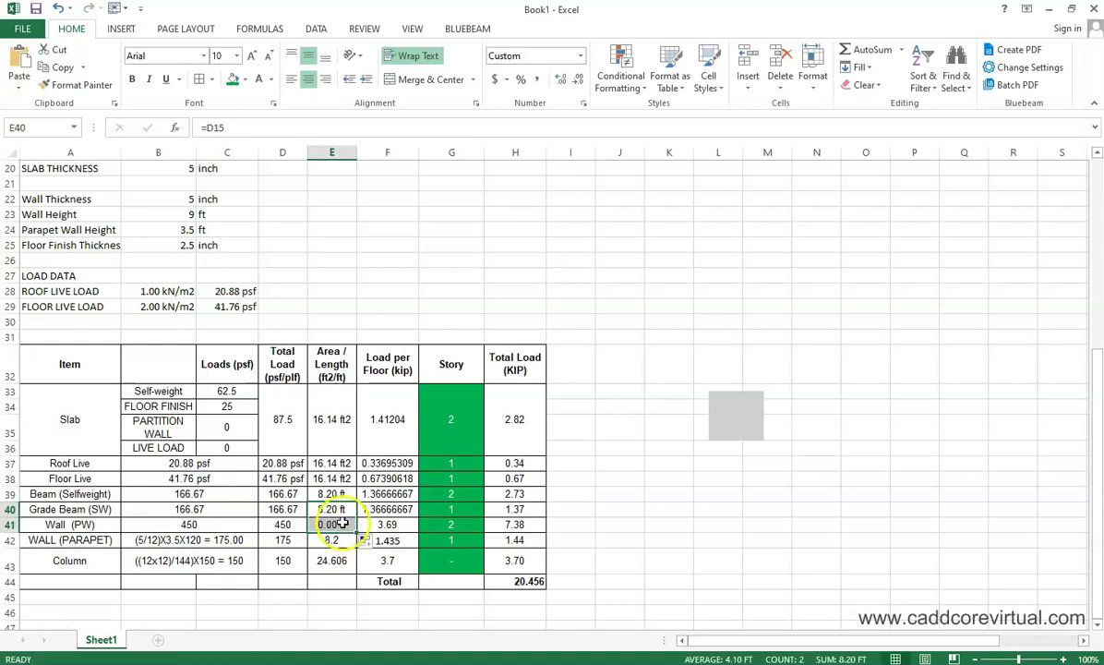
double_click(342, 524)
scroll(406, 394, up, 4)
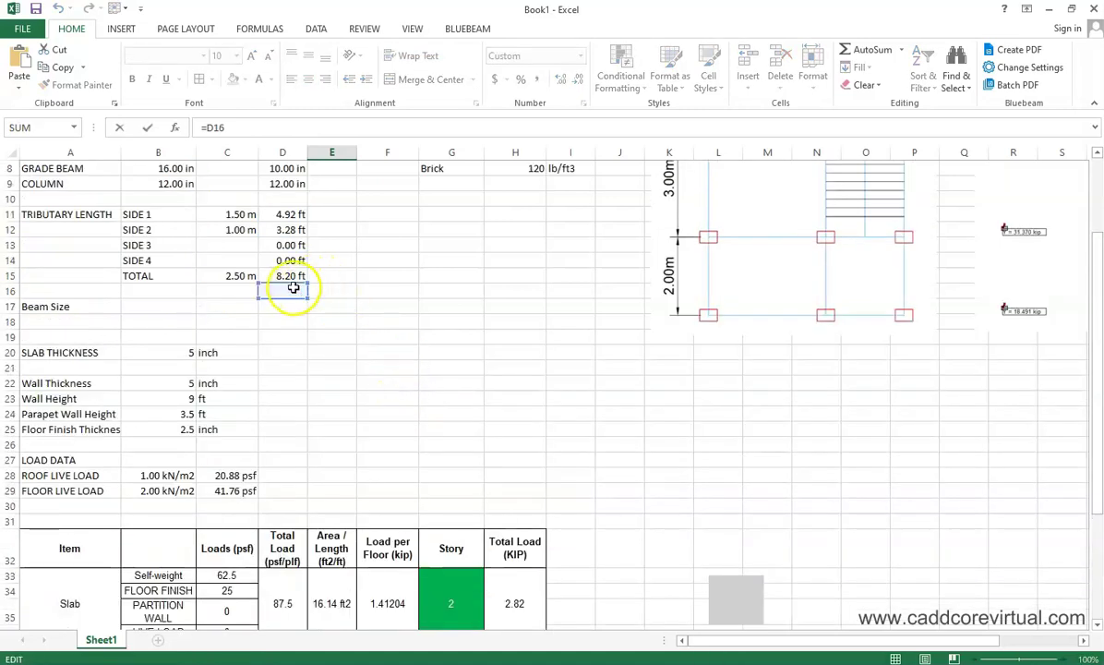
click(291, 276)
key(Return)
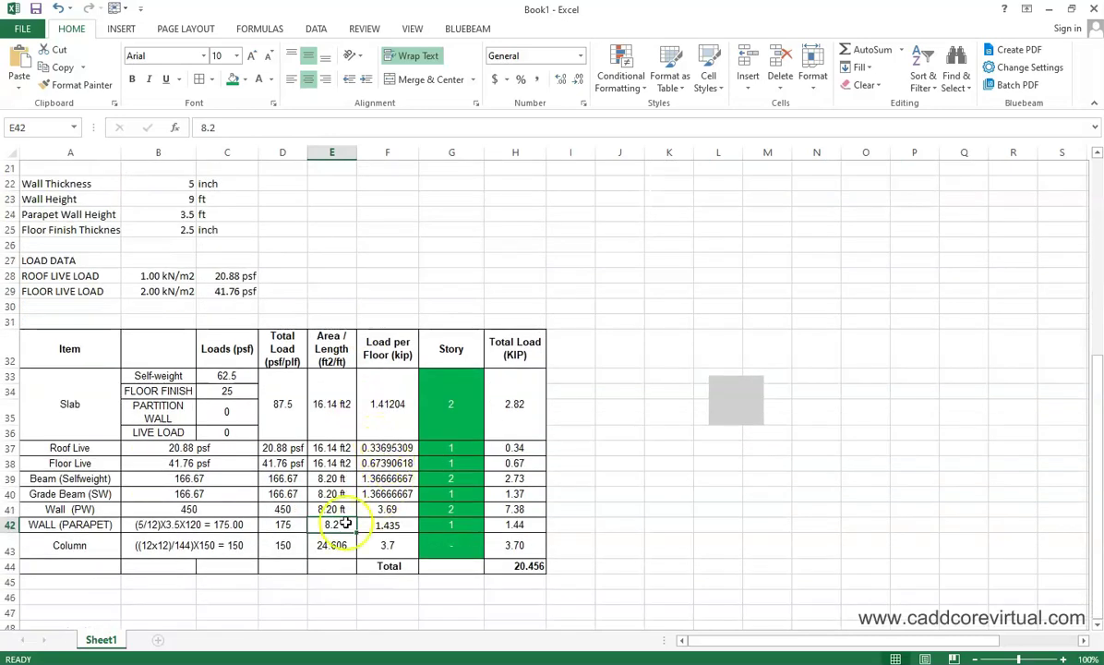
Step: Make the Grade Beam's length reference in E40 absolute as =$D$15, fill it down to E42 and check the reference in E41
click(344, 508)
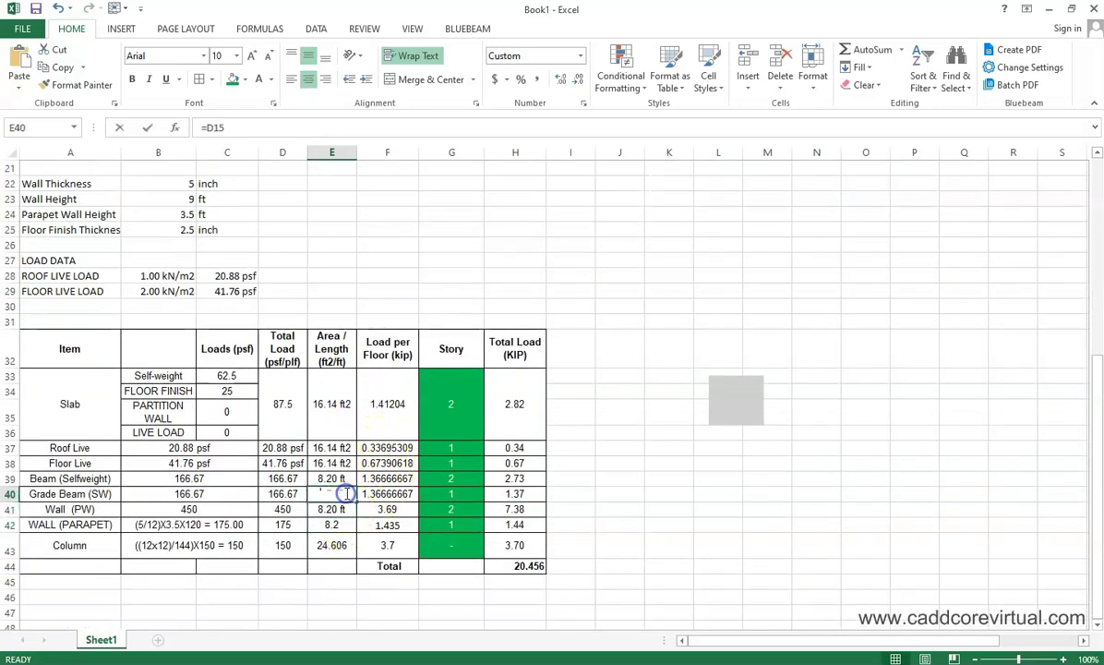
double_click(341, 494)
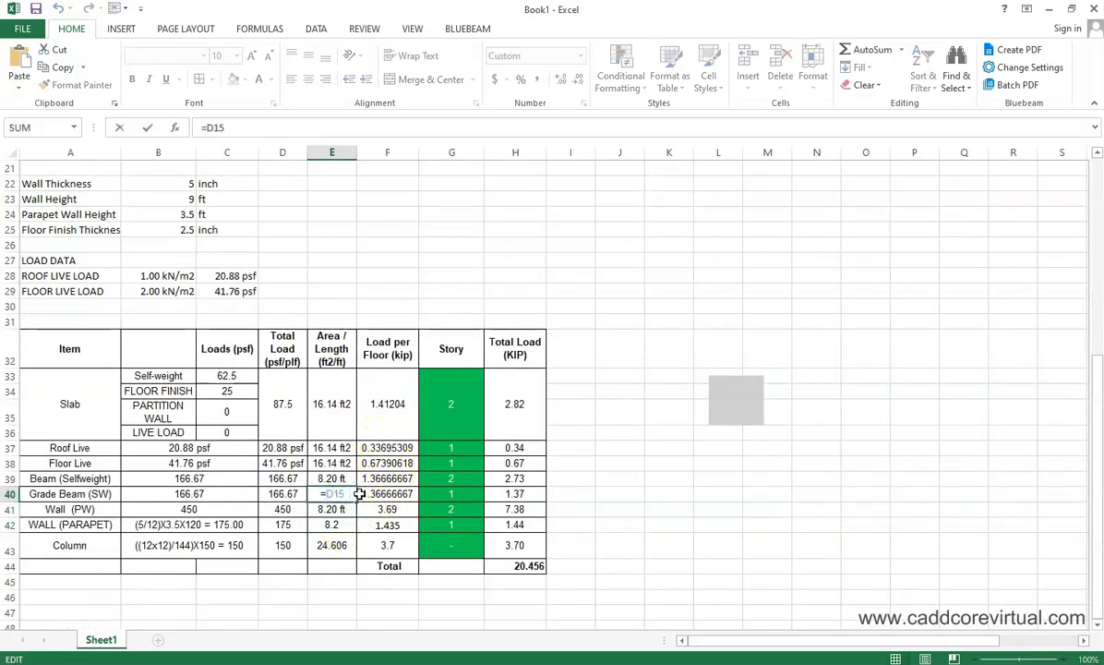
key(F4)
key(Return)
click(349, 495)
drag(359, 500, 345, 532)
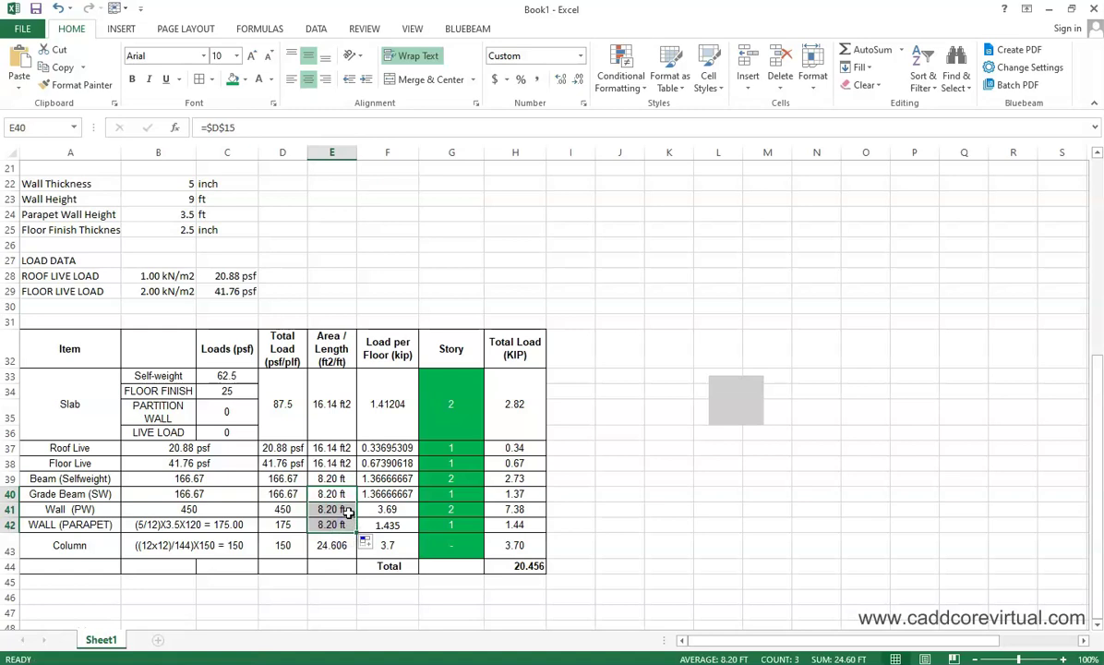
double_click(348, 512)
scroll(457, 387, up, 4)
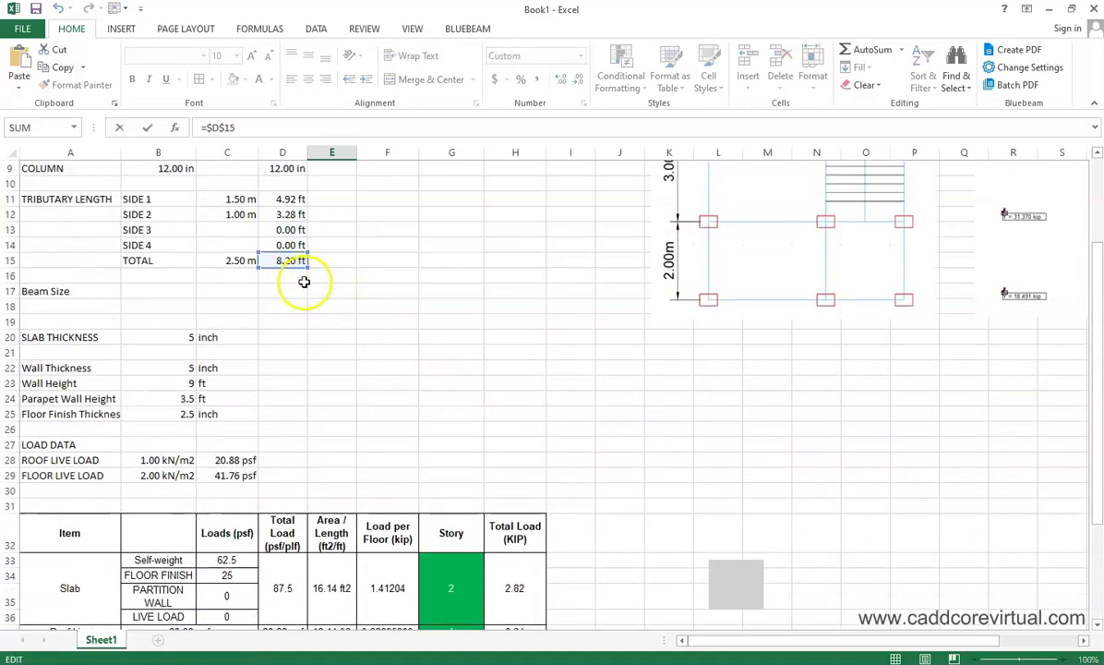
scroll(304, 282, down, 4)
key(Escape)
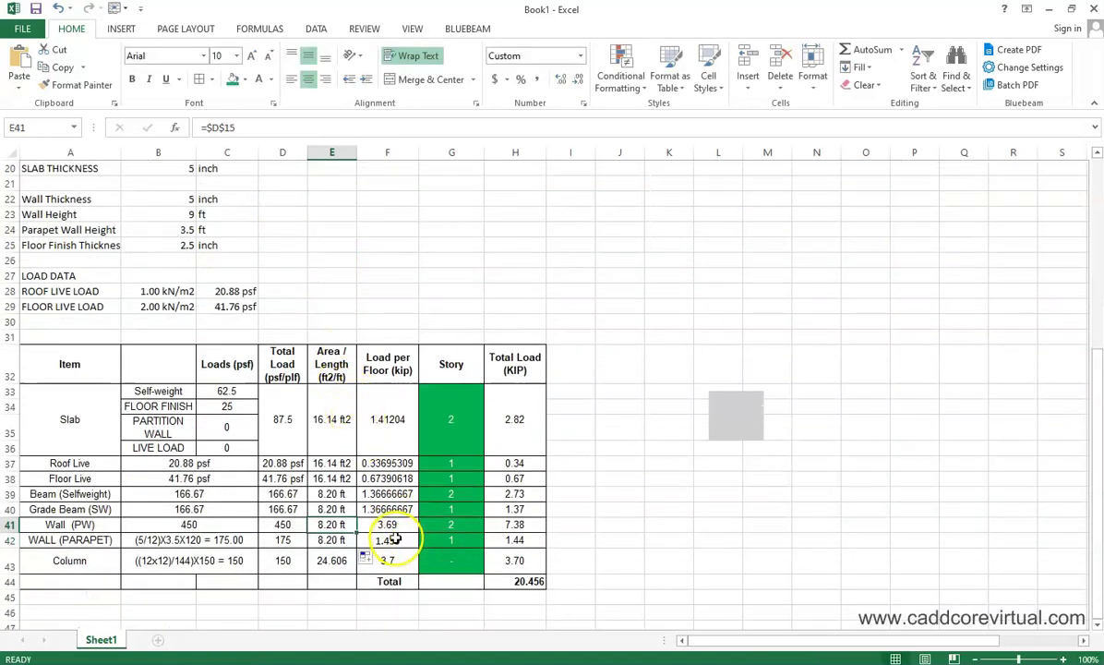
Step: Fill the Load per Floor formula from F40 down to F42 and check the formulas in both wall rows
click(395, 528)
click(401, 508)
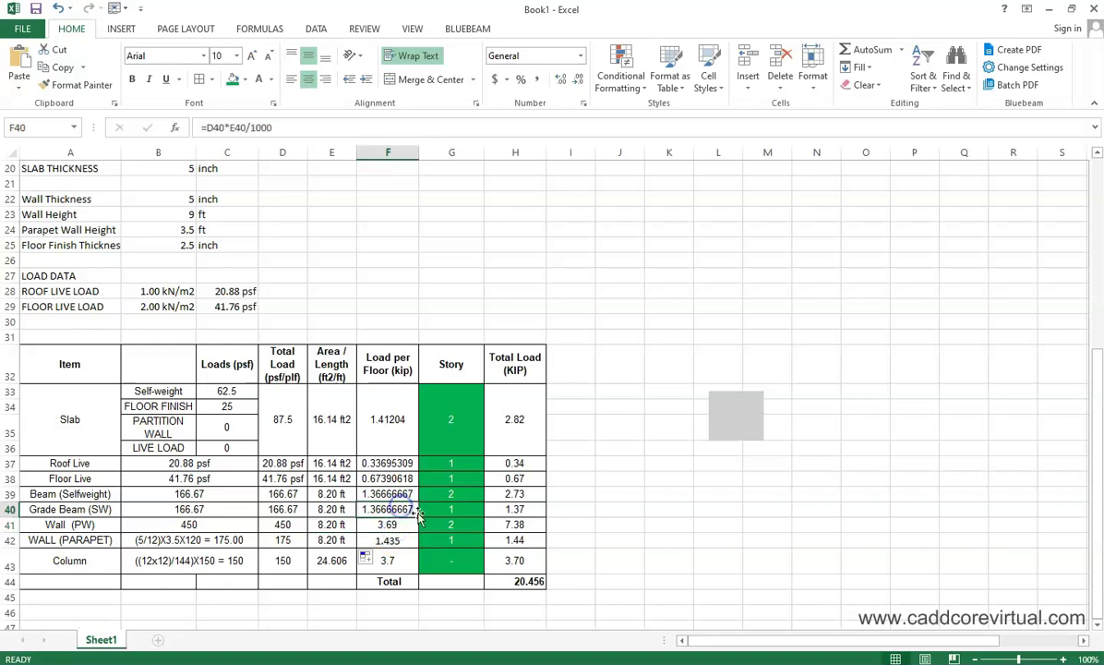
drag(420, 517, 406, 551)
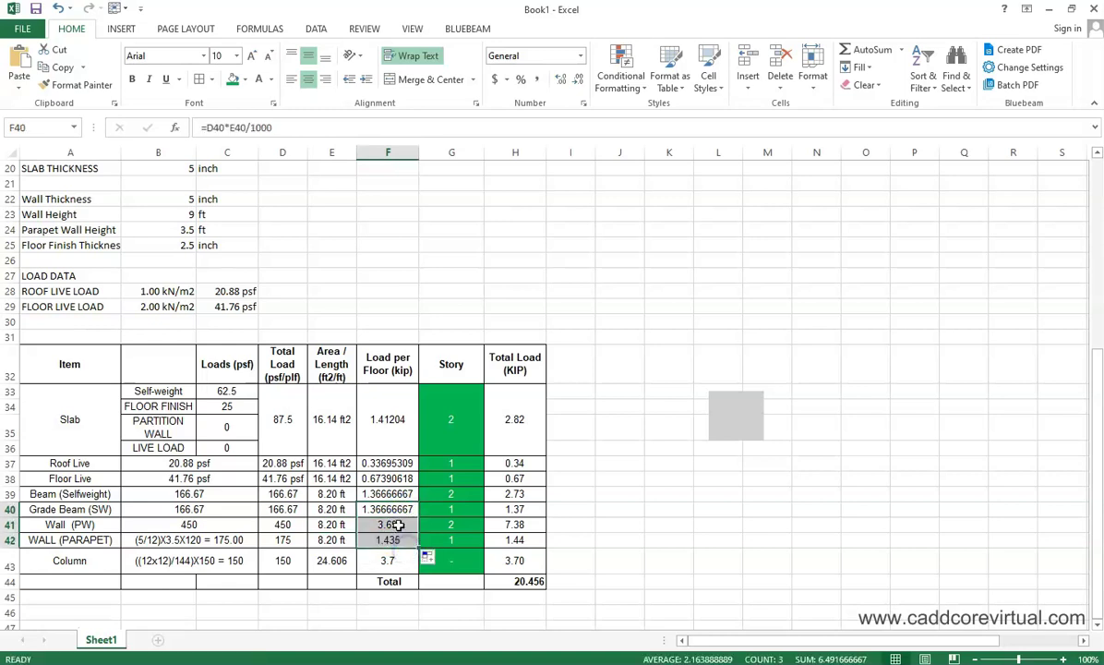
double_click(395, 525)
key(Escape)
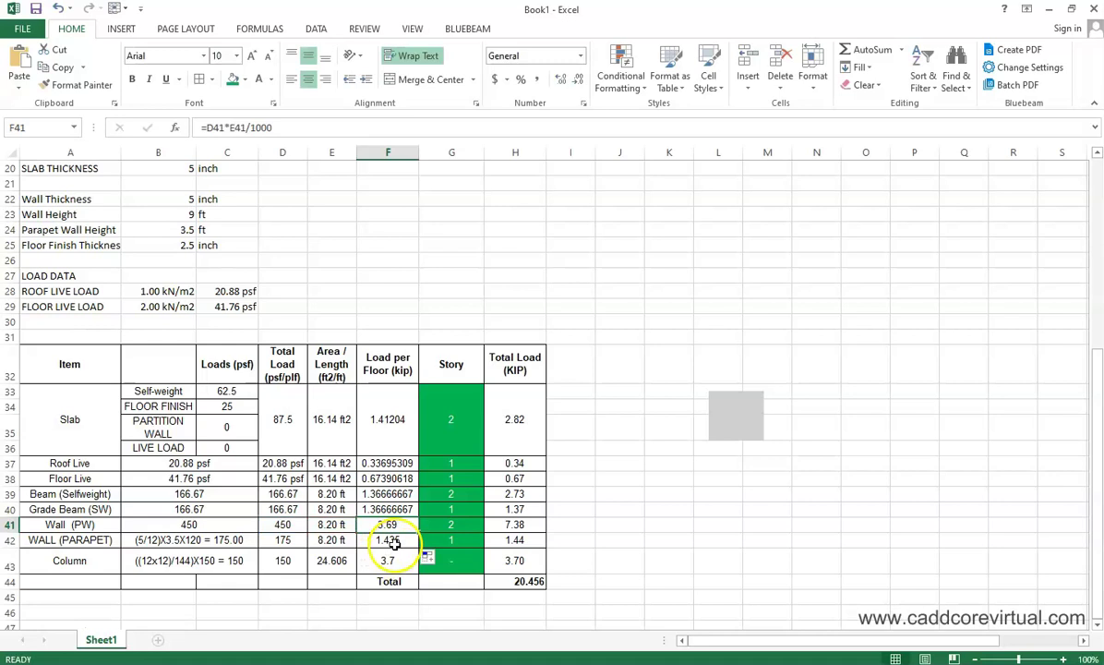
click(394, 545)
double_click(395, 545)
key(Escape)
Step: Start replacing the WALL (PARAPET) load text in B42 with a formula that divides the wall thickness in B22 by 12
click(205, 542)
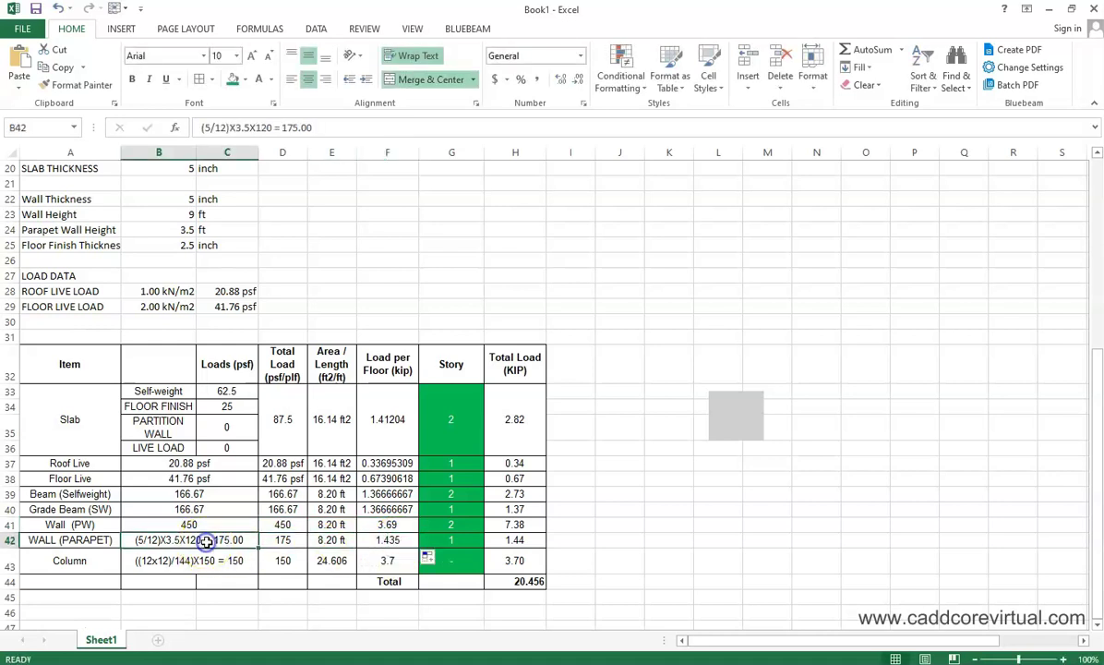
click(231, 546)
text(=()
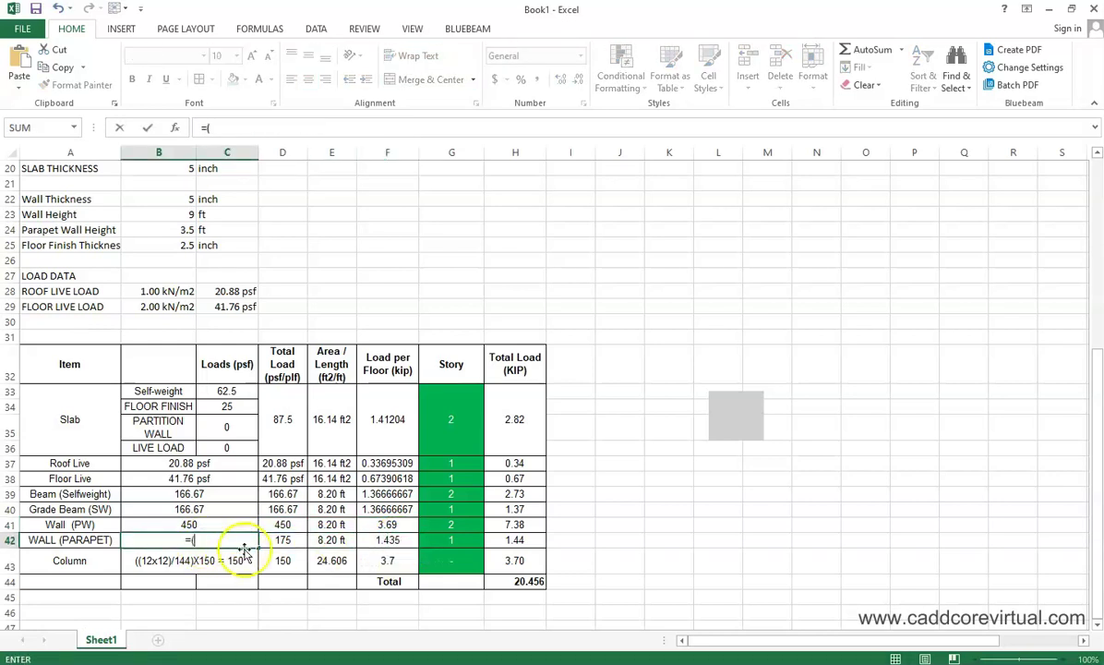
scroll(155, 362, up, 2)
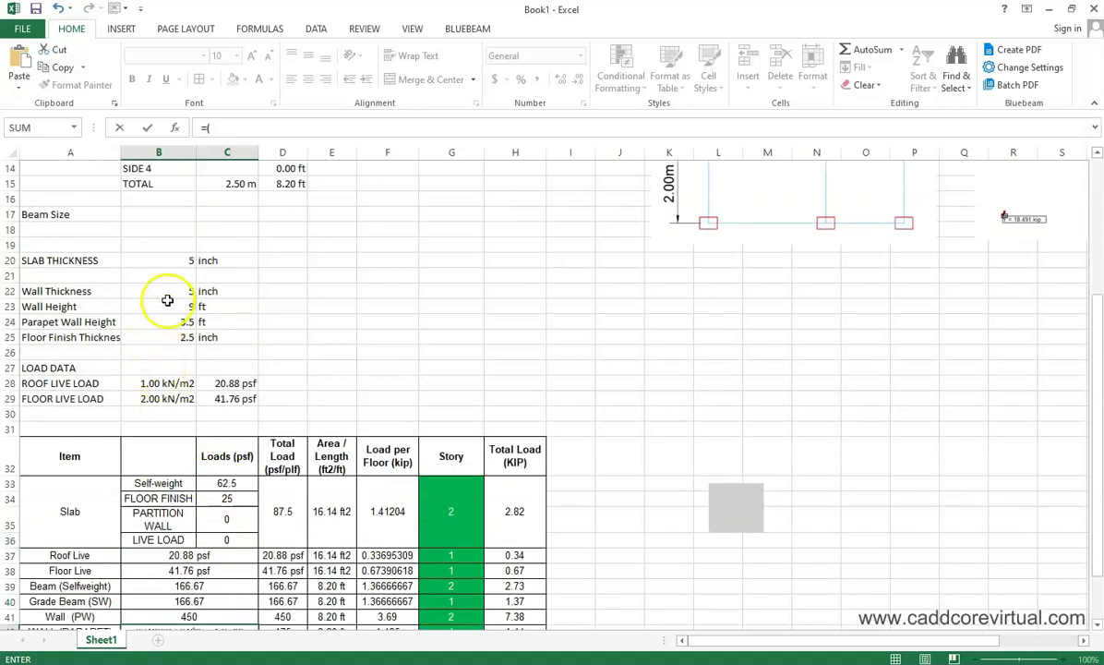
click(162, 321)
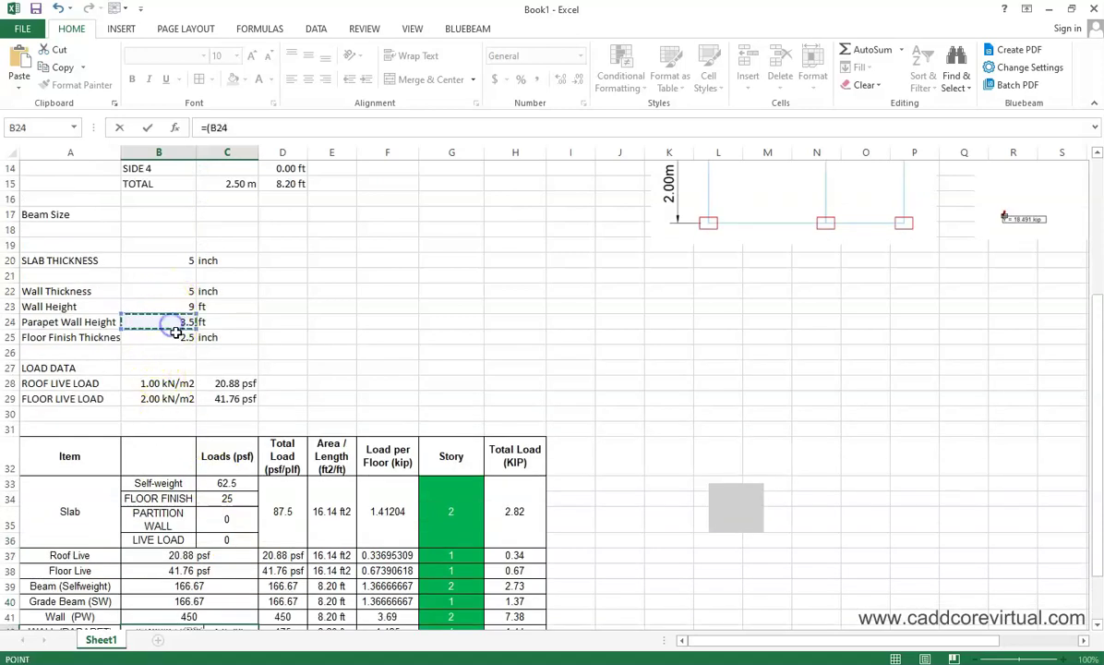
click(177, 293)
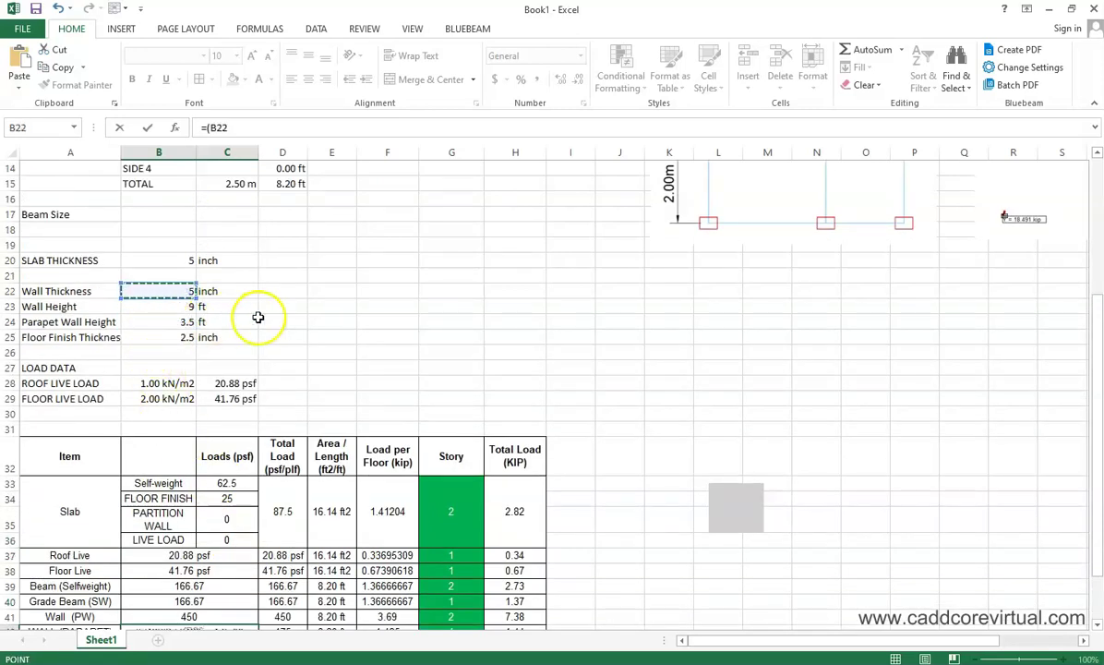
text(/12)
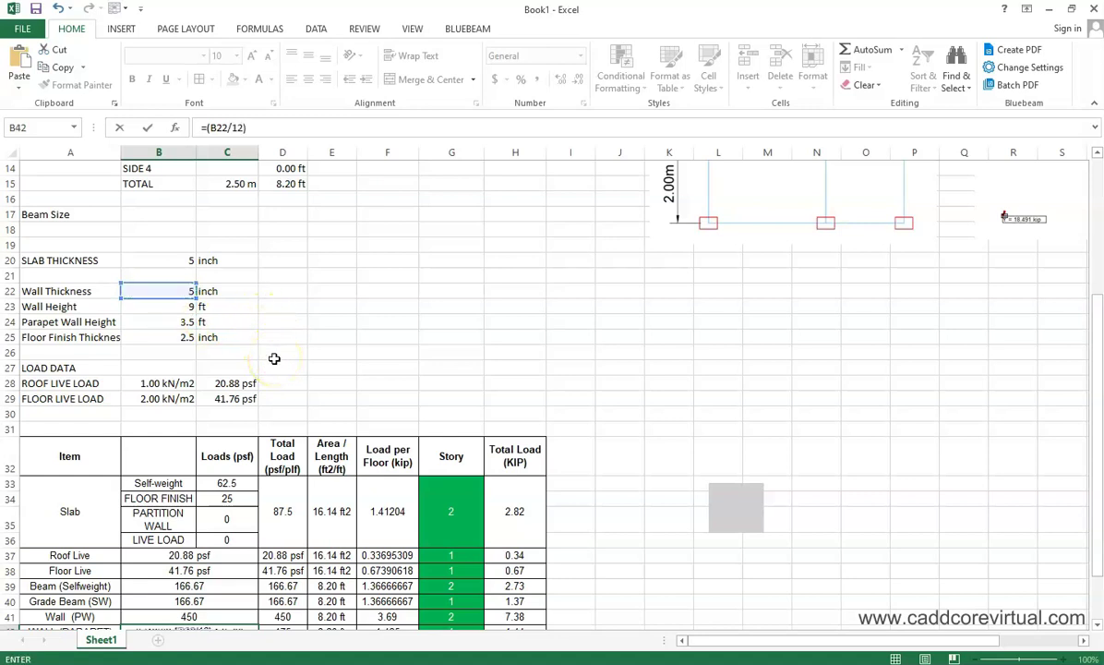
text()*)
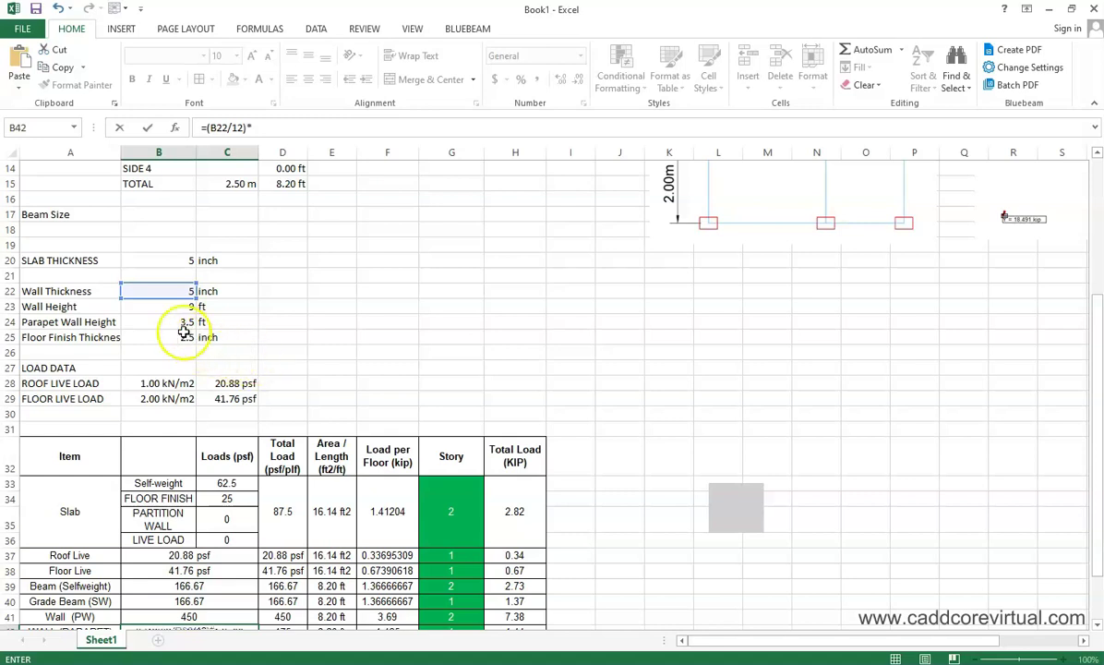
Step: Complete the WALL (PARAPET) load formula in B42 with the parapet wall height and brick unit weight as =(B22/12)*B24*H8
click(140, 306)
click(170, 322)
click(187, 325)
text(*)
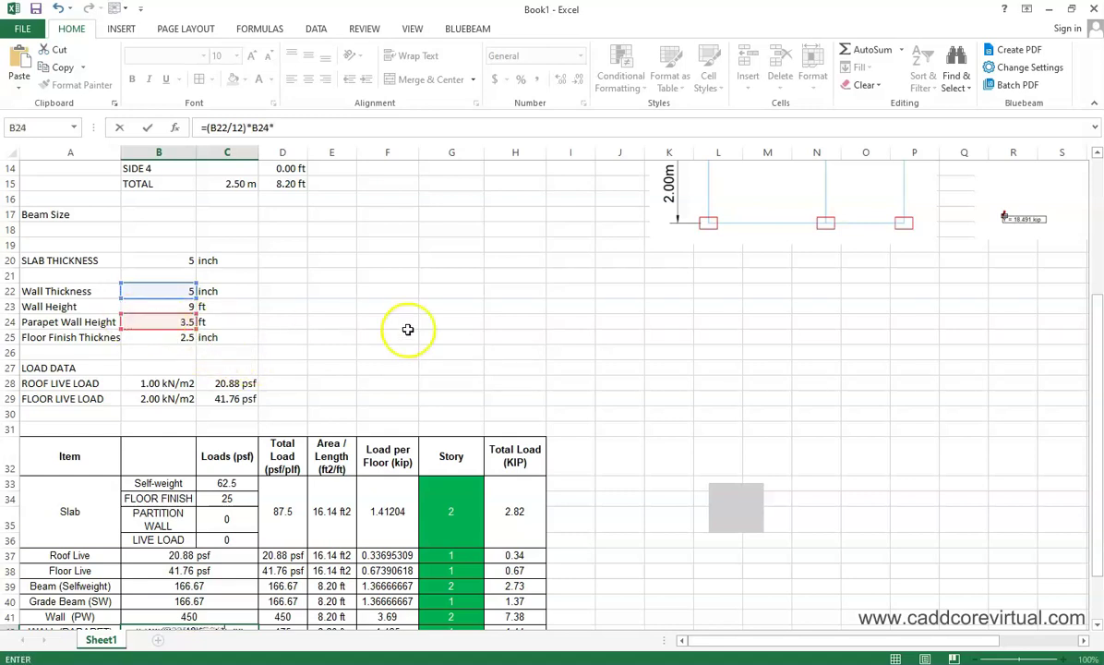
scroll(591, 345, up, 4)
click(524, 260)
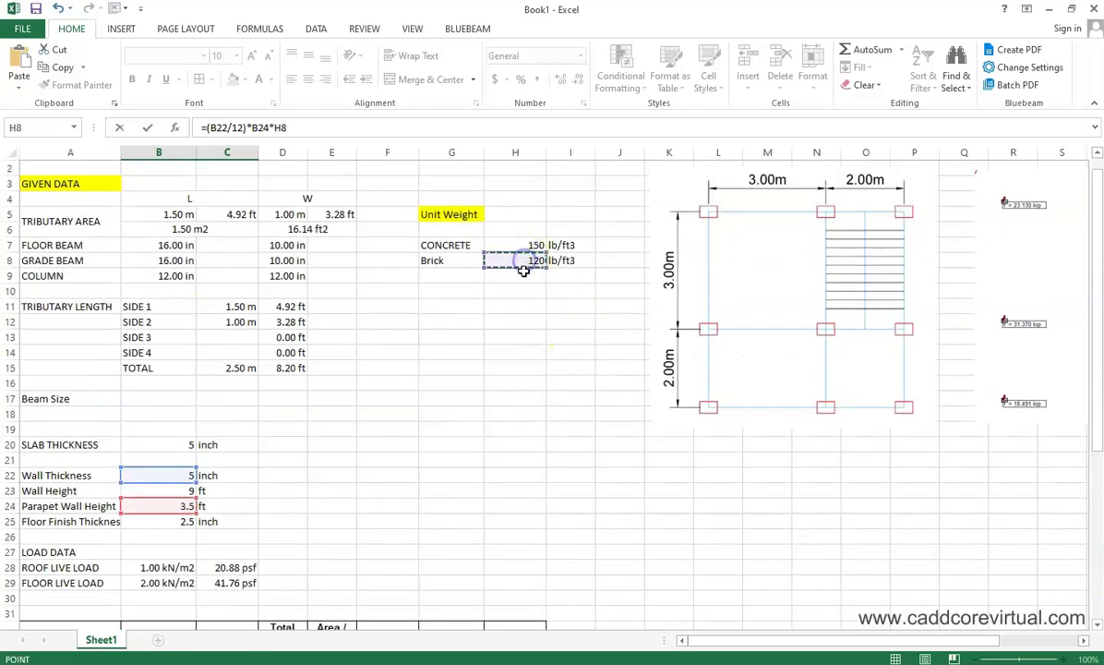
key(Return)
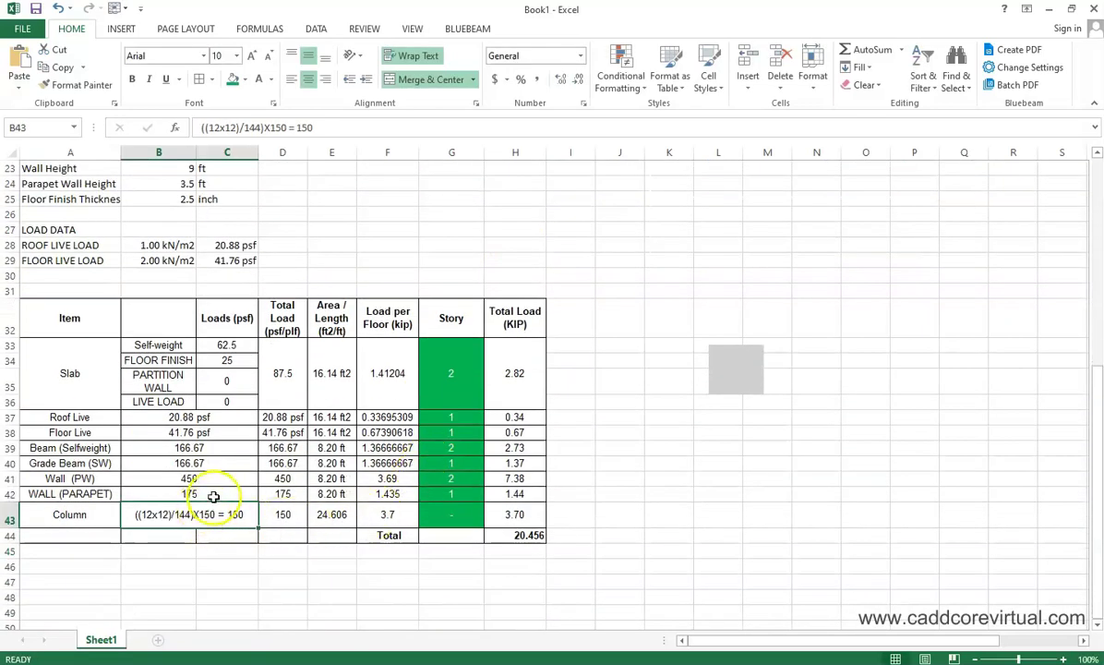
Step: Link the WALL (PARAPET) Total Load in D42 to its calculated load with =B42 and check the Story values of both wall rows
click(277, 495)
text(=)
click(229, 493)
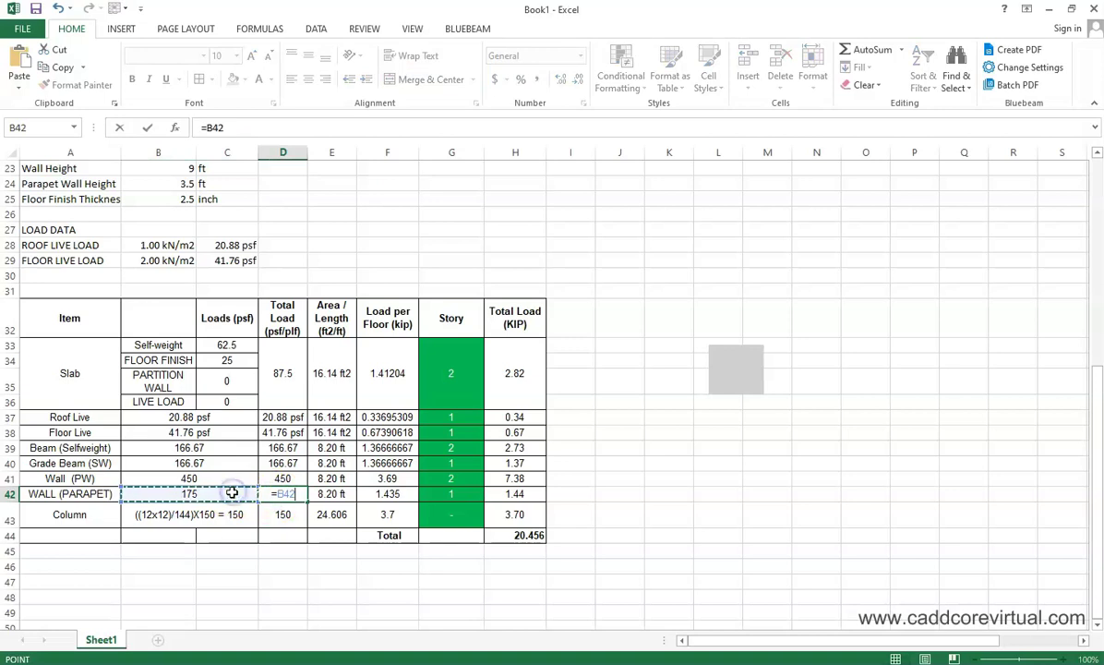
key(Return)
click(380, 494)
click(457, 493)
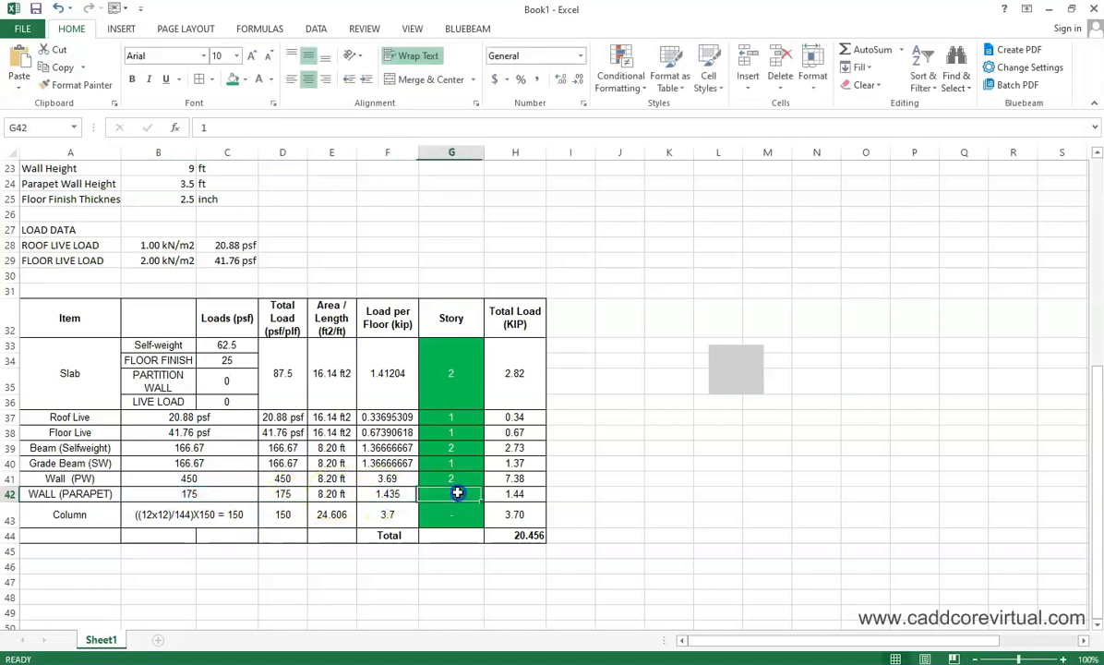
click(451, 478)
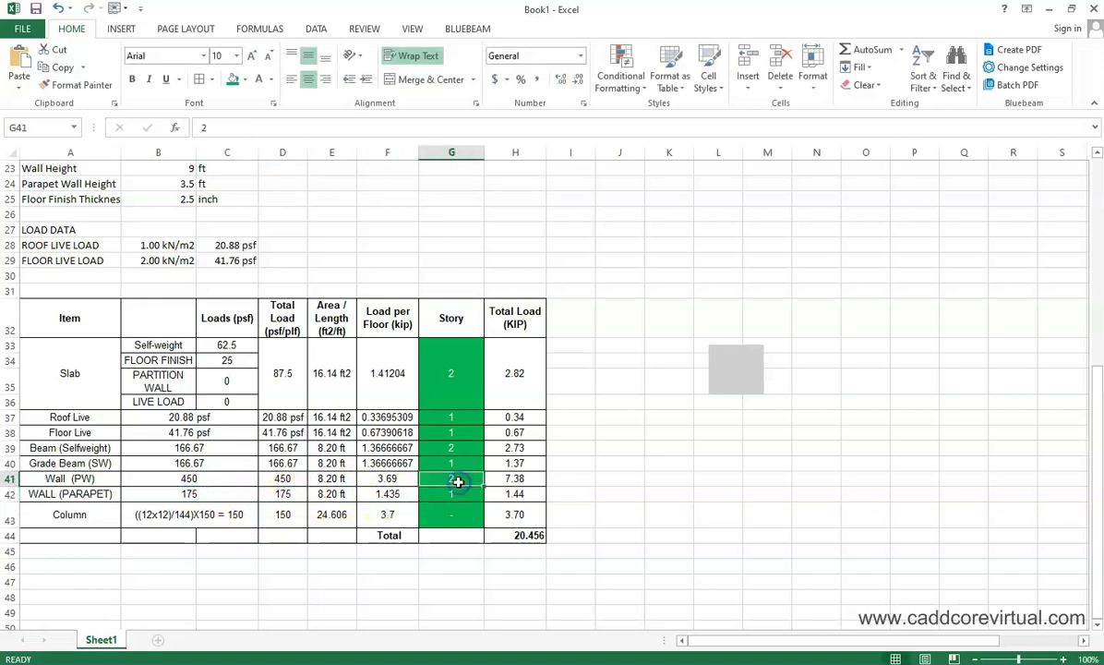
Step: Replace the Column load text in B43 with a formula from the column dimensions and concrete unit weight, =(B9*D9/144)*H7
click(231, 514)
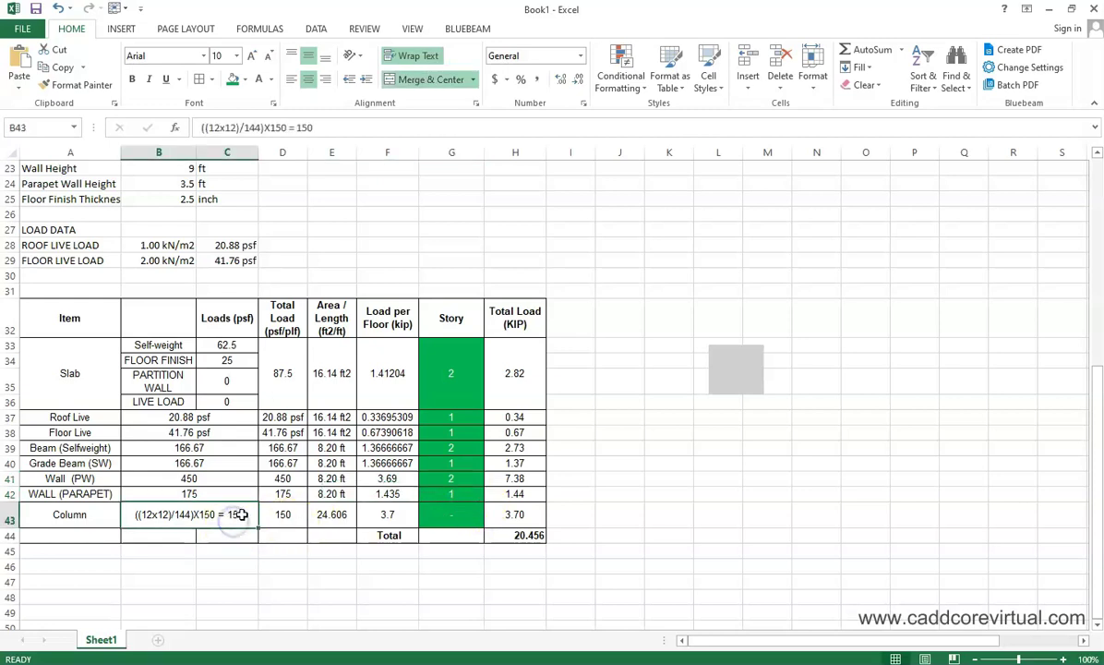
text(=()
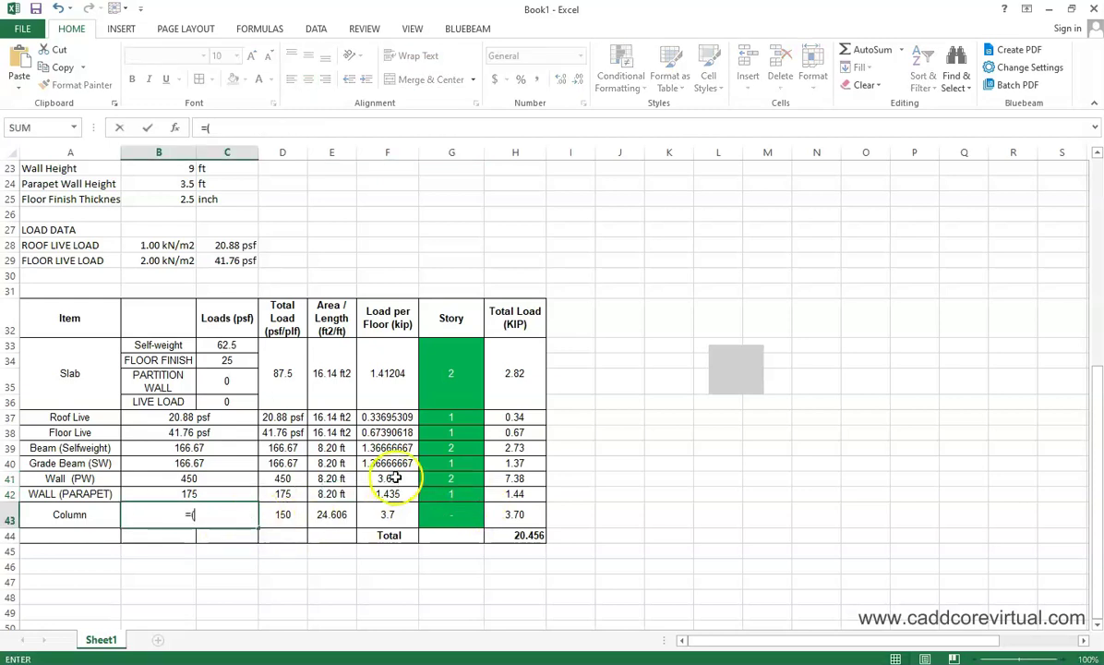
scroll(382, 439, up, 7)
click(176, 291)
text(*)
click(275, 293)
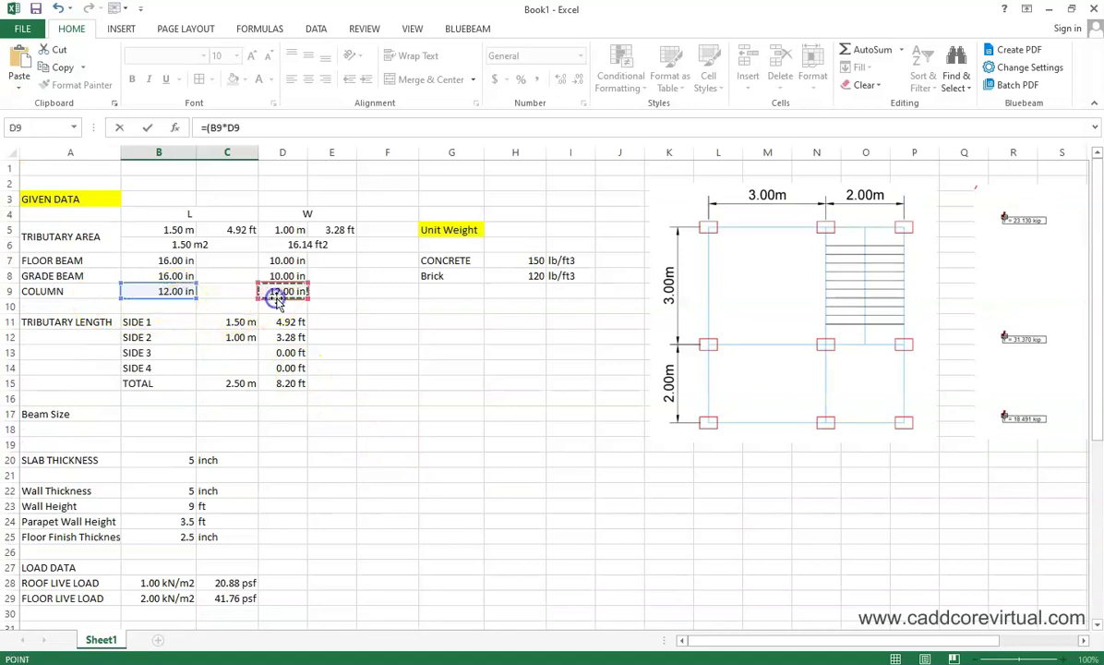
text(/144)*)
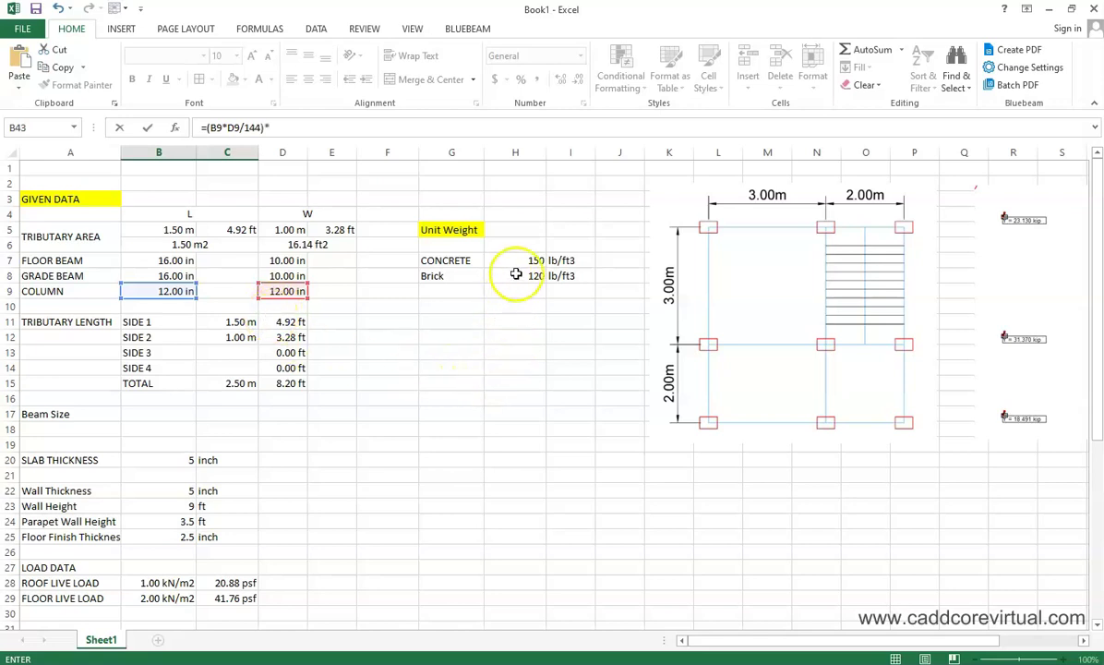
click(519, 274)
click(528, 259)
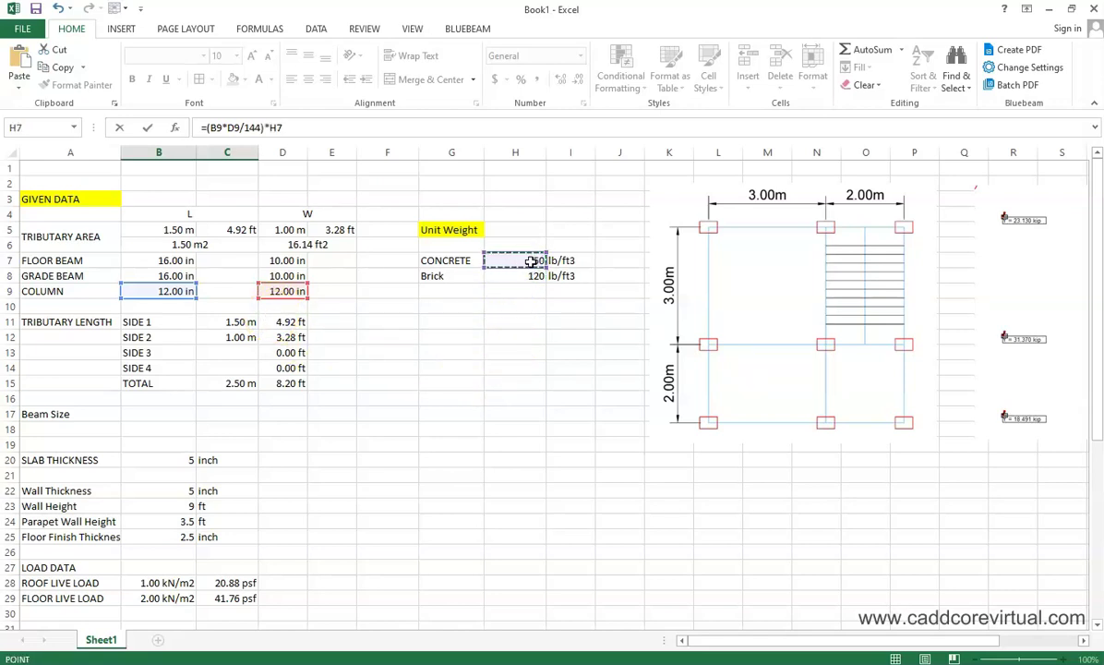
key(Return)
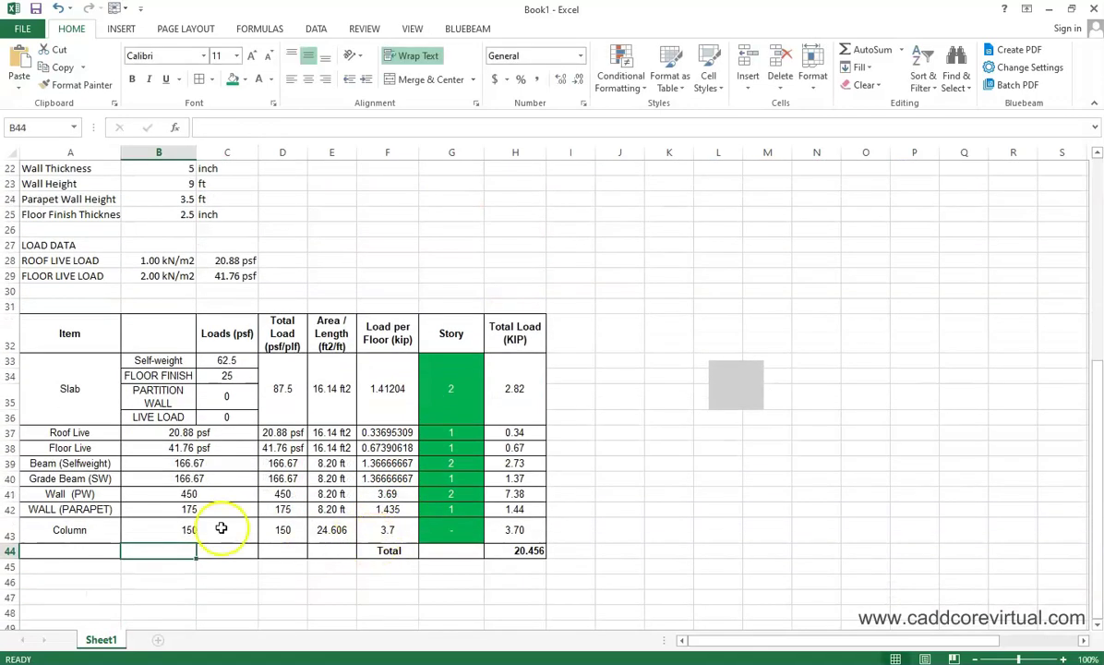
Step: Link the Column's Total Load in D43 to its calculated load with =B43
click(284, 528)
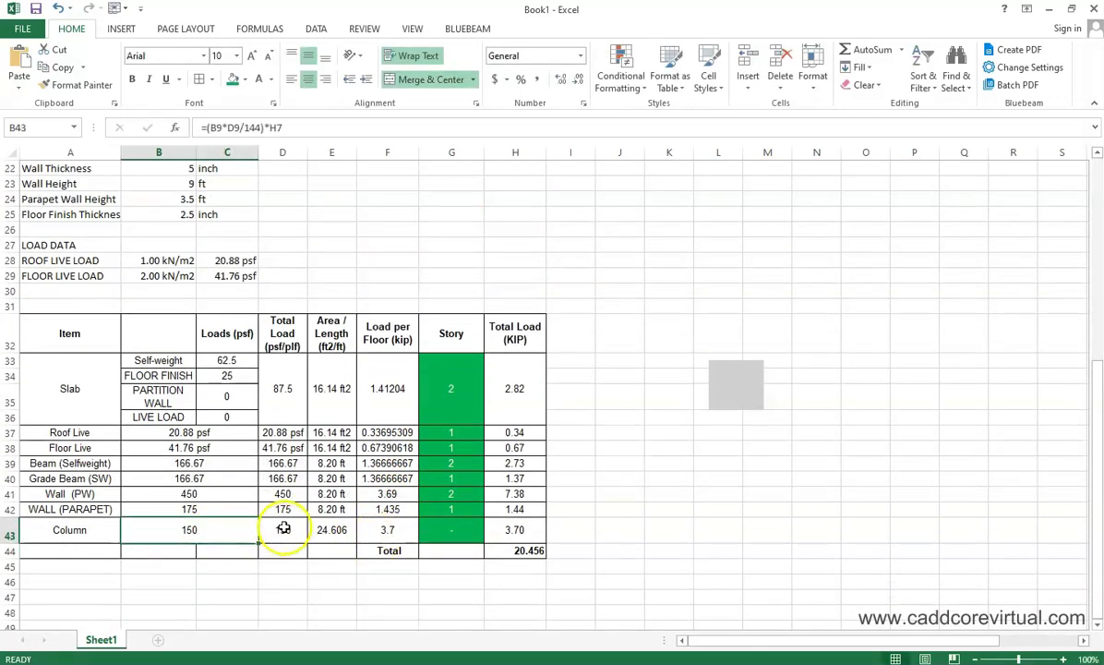
text(=)
click(246, 529)
key(Return)
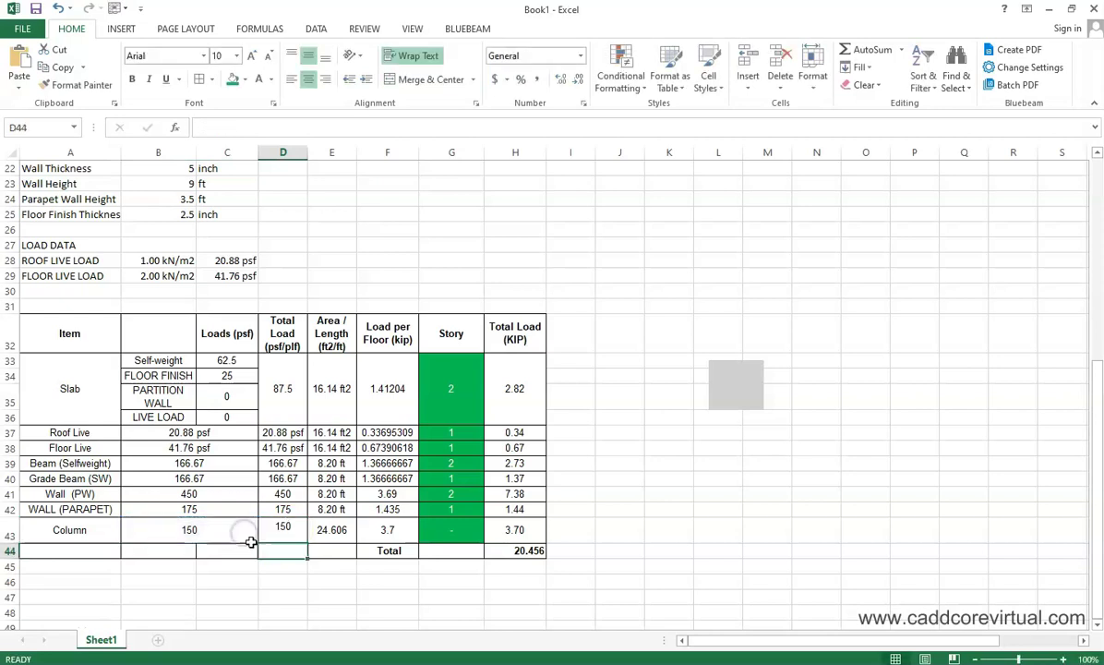
Step: Try highlighting the Column's length cell E43 with the green fill
click(332, 530)
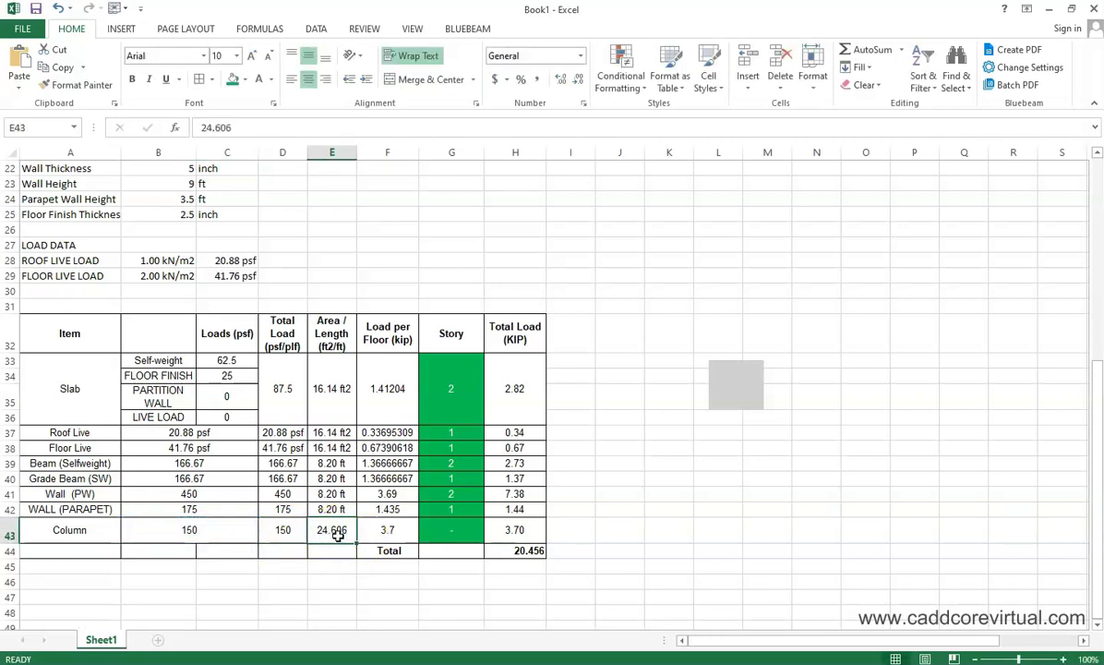
click(232, 79)
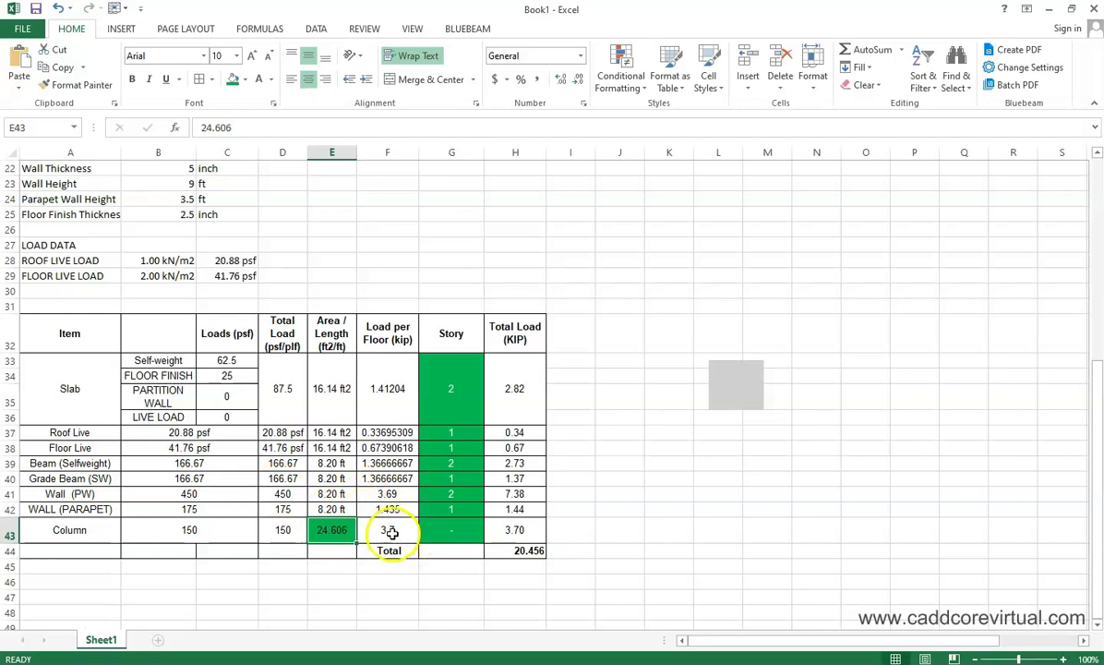
Step: Add the label TOTAL COLUMN HEIGHT in F8 with wrapped text, and enlarge column F and row 8 to fit it
scroll(340, 450, up, 7)
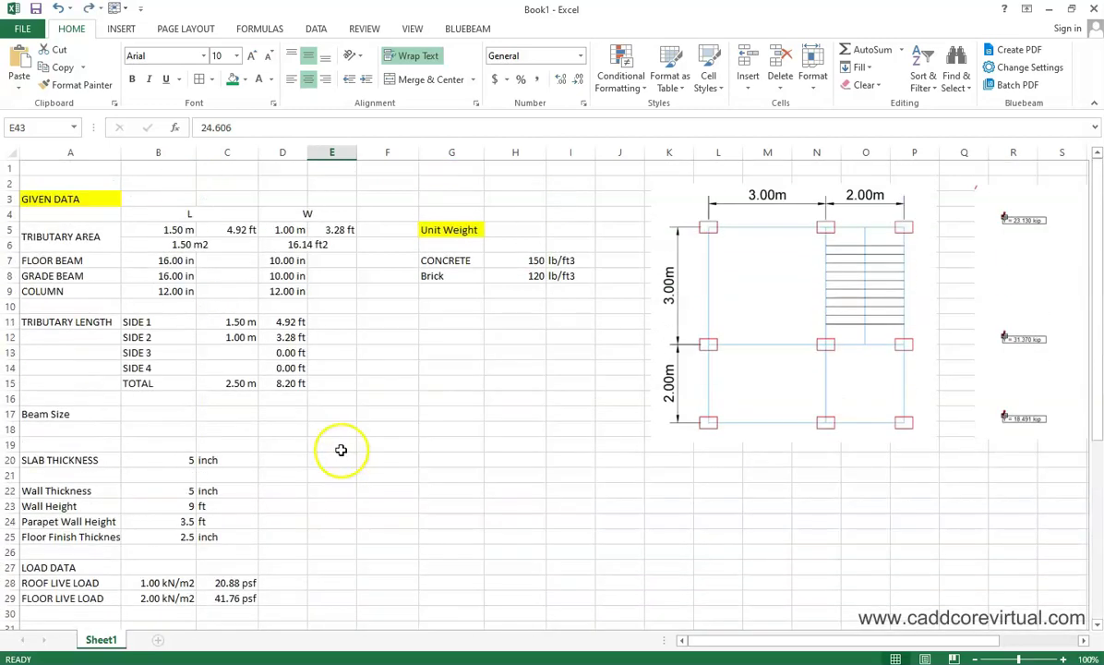
click(378, 278)
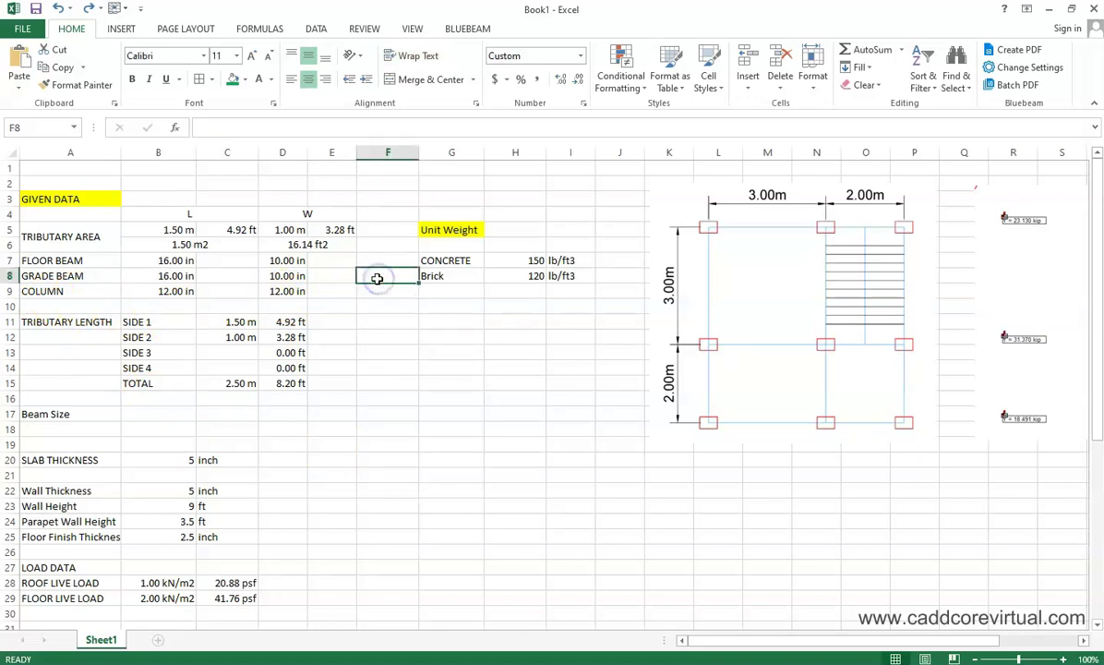
text(TOTAL COLUMN)
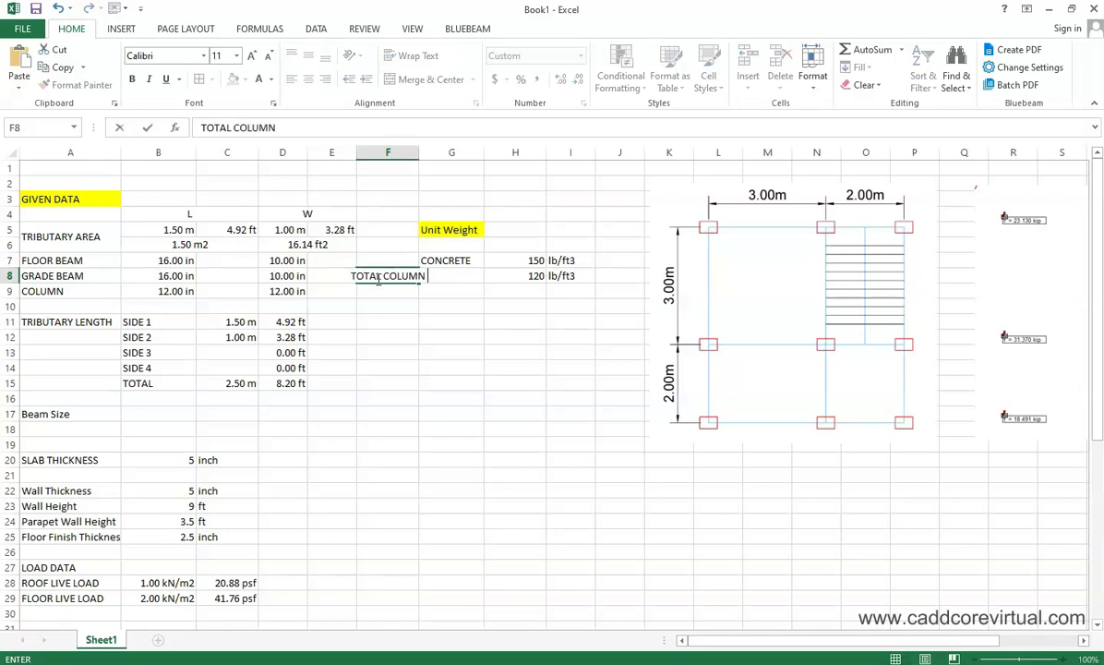
text( HETIGHT)
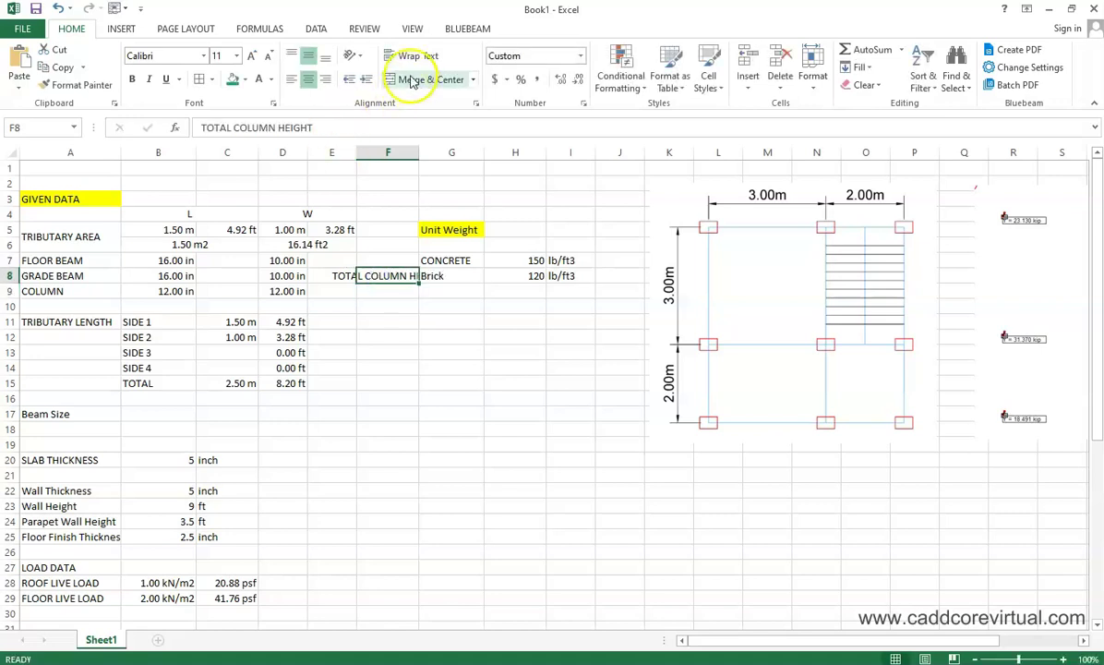
click(415, 57)
drag(8, 314, 7, 287)
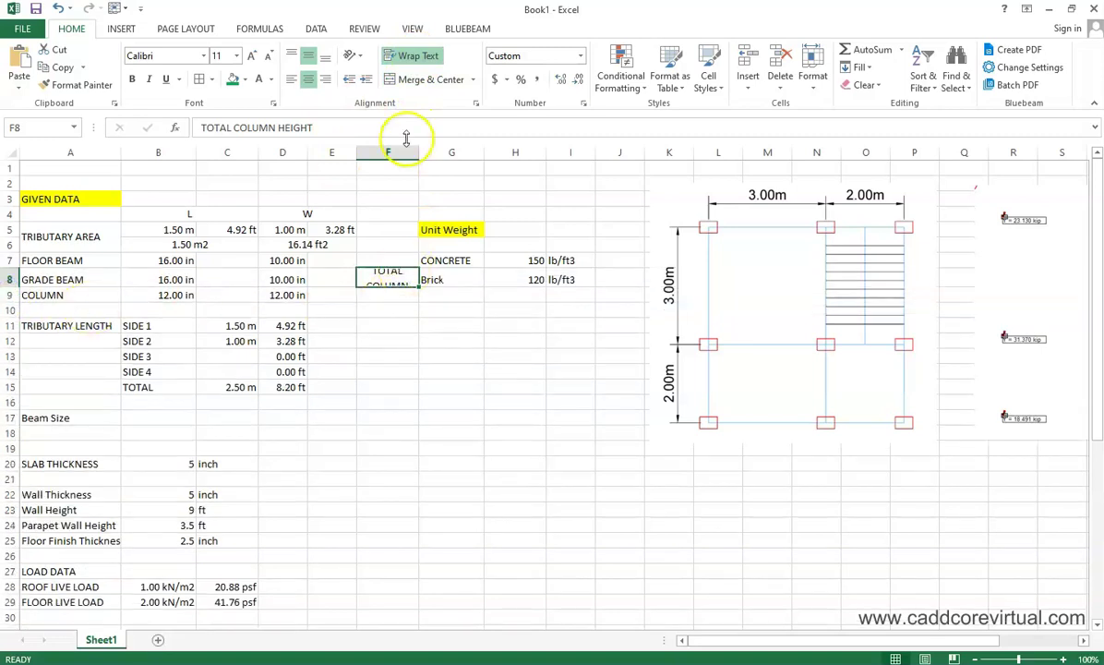
drag(418, 154, 457, 153)
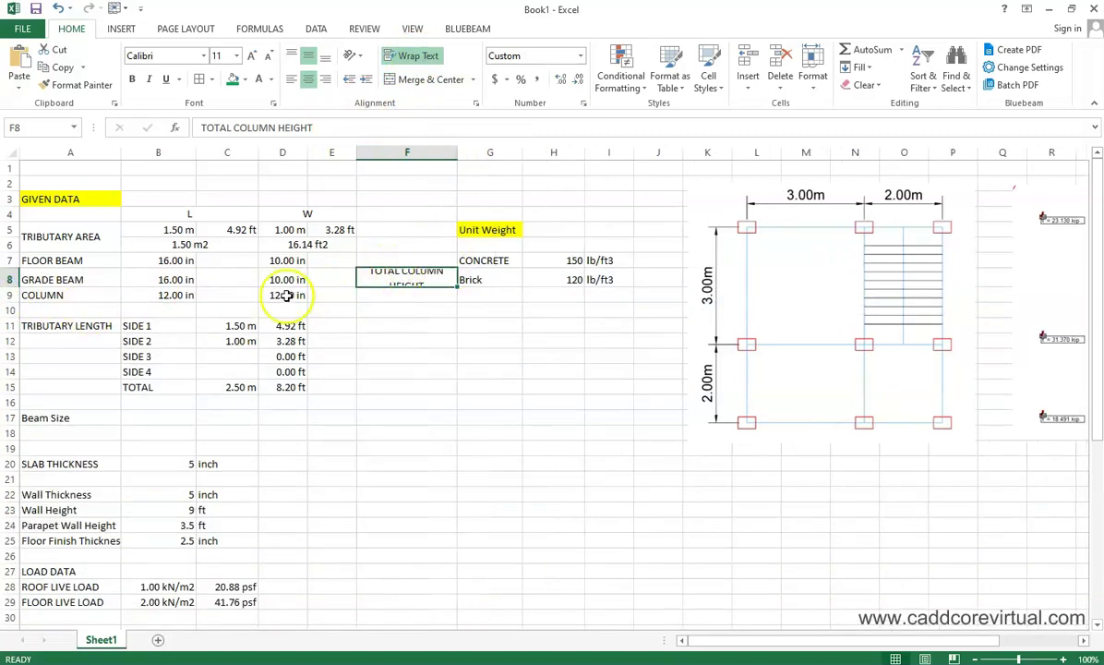
drag(11, 287, 14, 296)
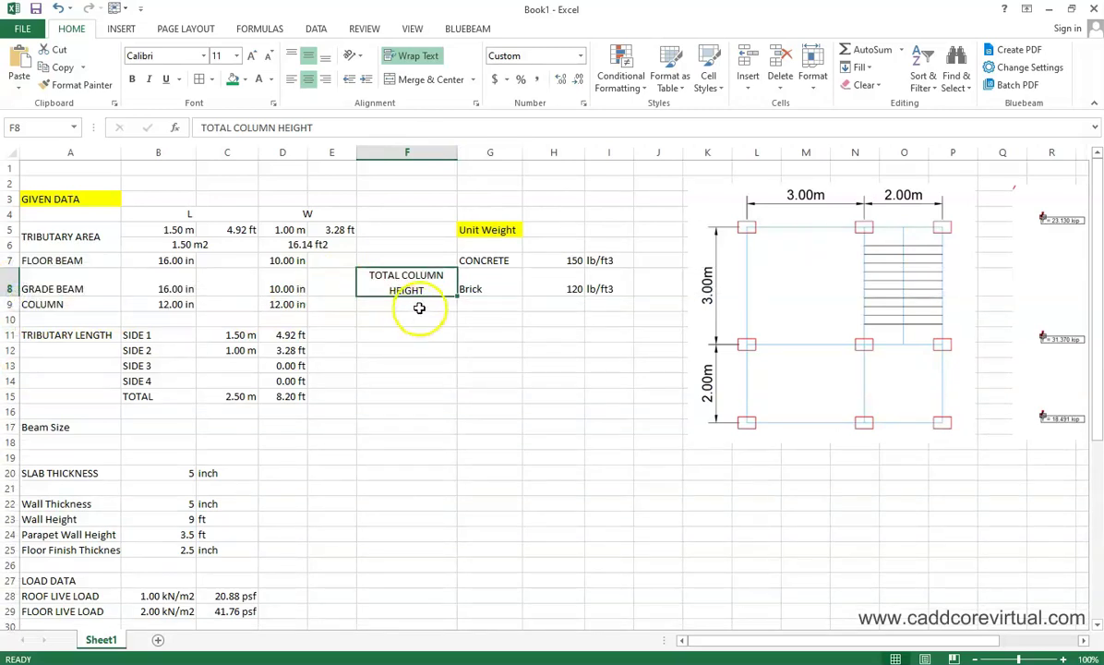
Step: Move the Unit Weight block G5:I8 one column over to H5:J8
drag(476, 231, 598, 283)
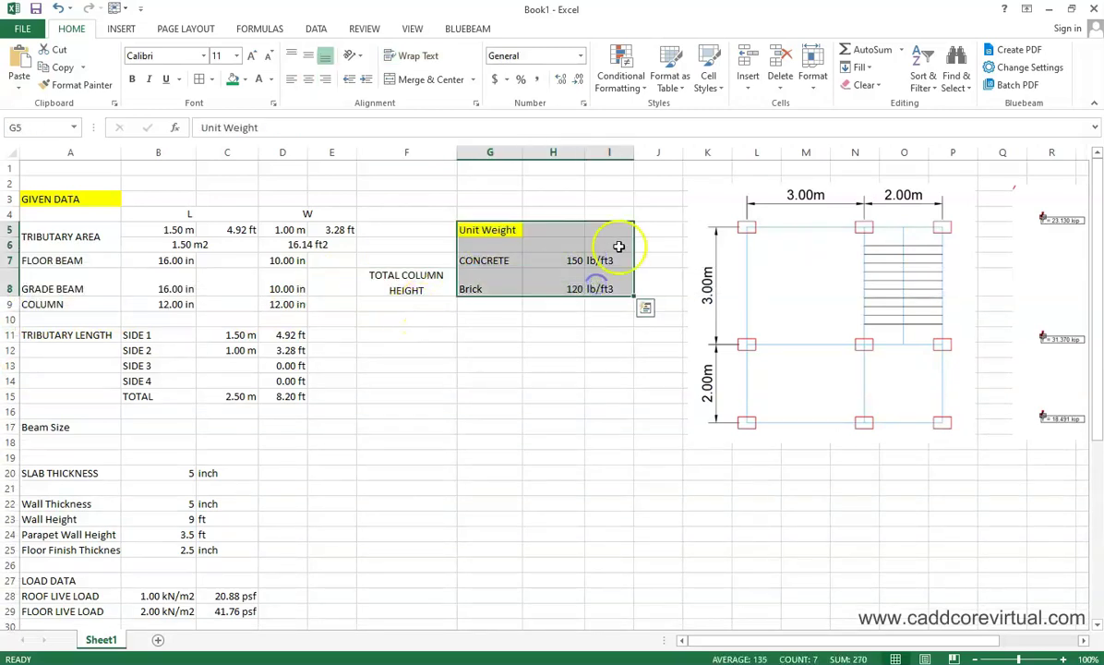
drag(634, 243, 659, 239)
click(406, 282)
Step: Calculate the total column height in feet in F9 with =7.5*3.28
click(399, 305)
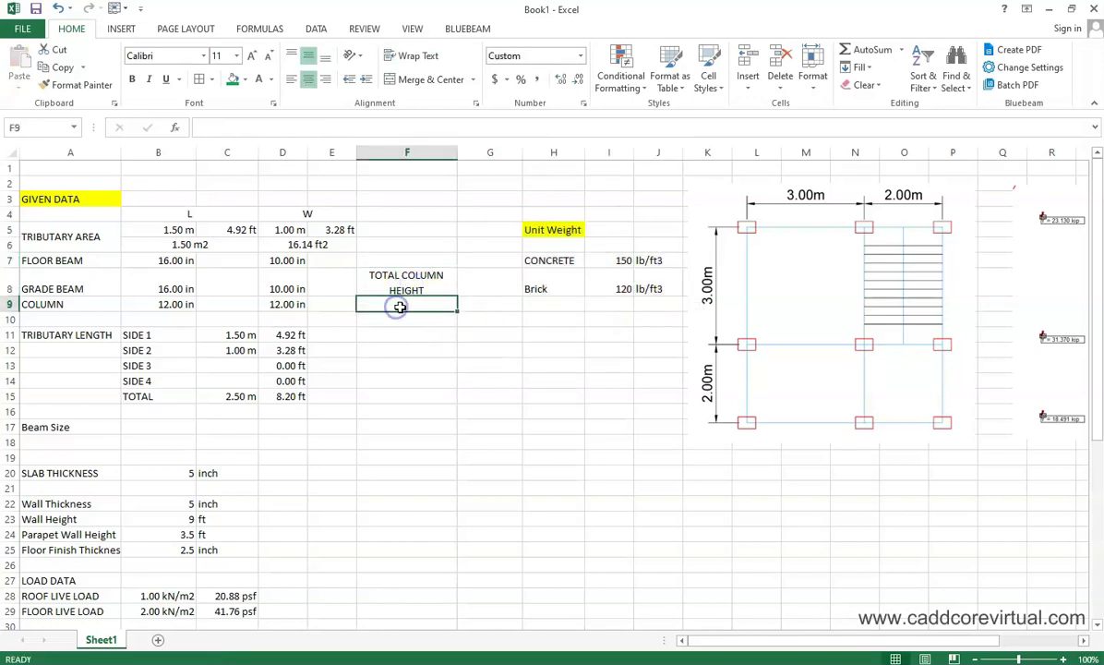
text(=7.5*3.28)
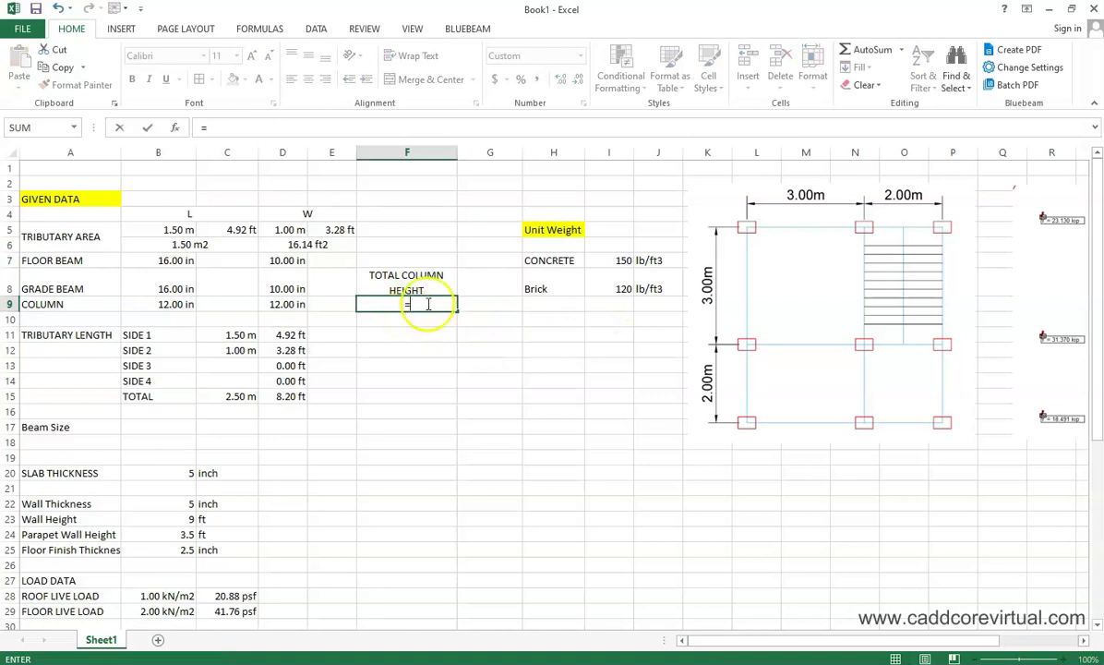
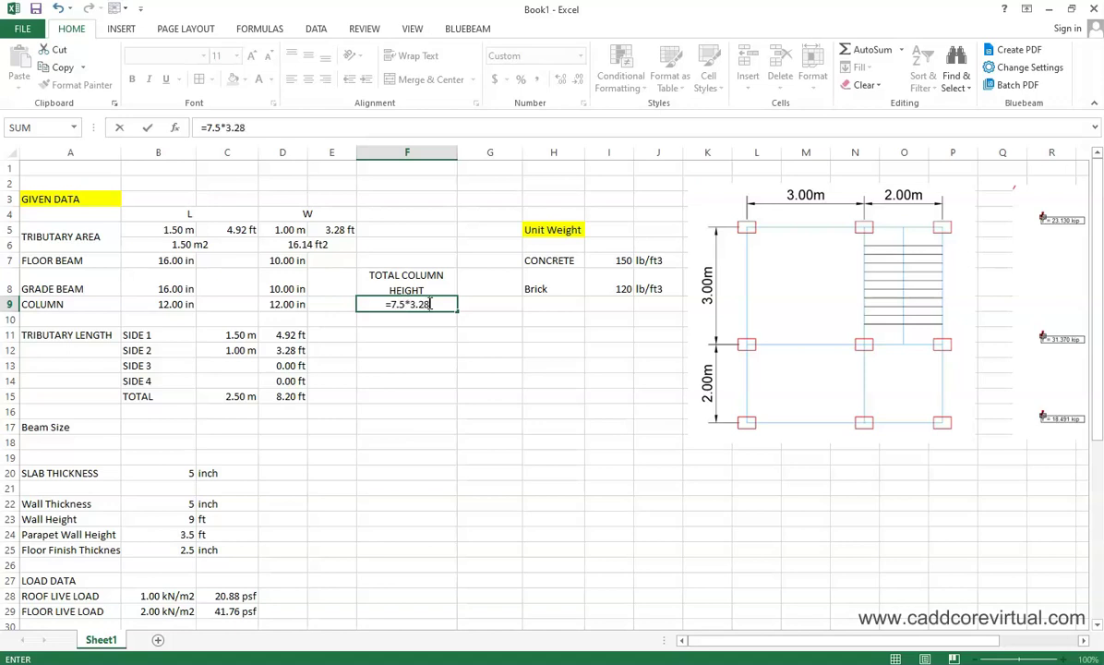
key(Return)
scroll(460, 437, down, 1)
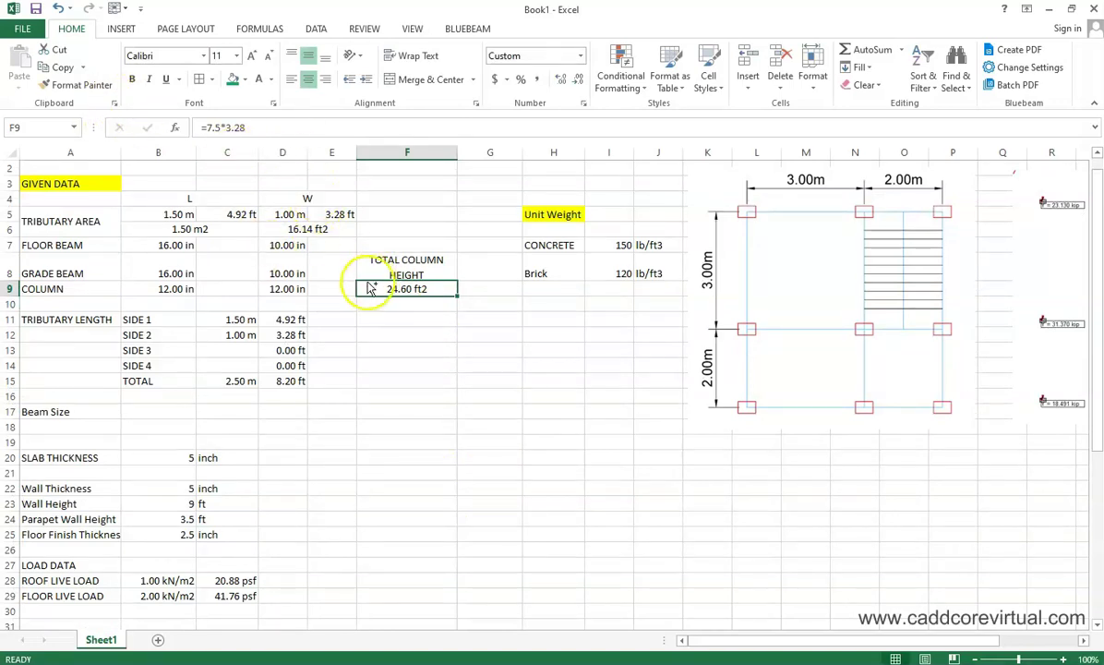
Step: Copy the ft number format from E5 to the total column height in F9 and centre the value
key(ctrl+1)
key(Escape)
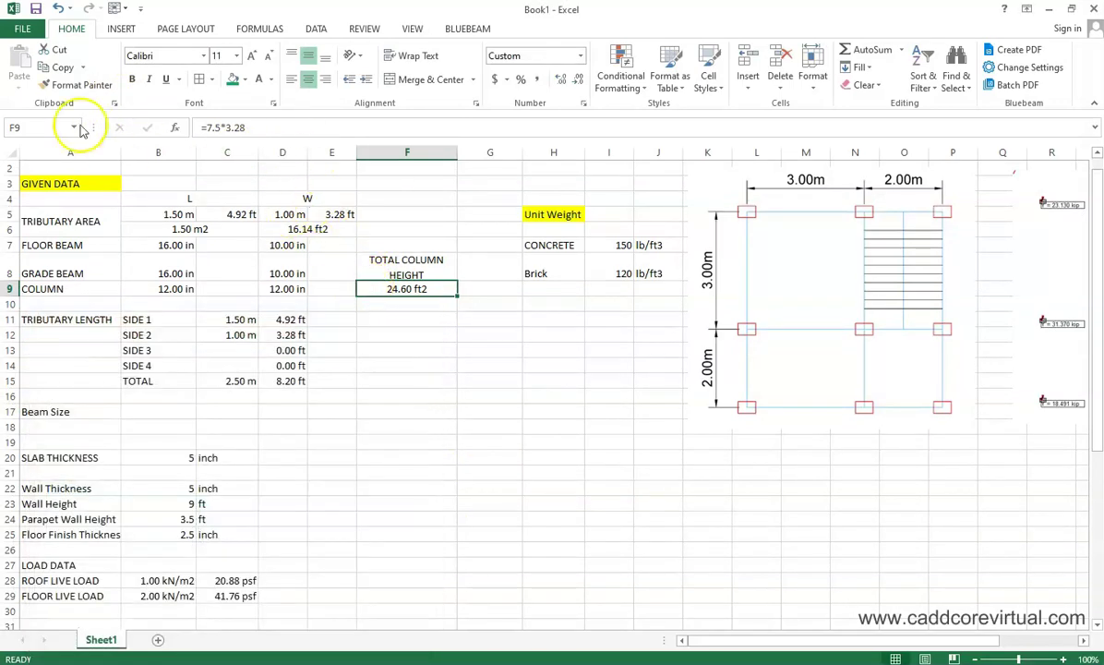
click(337, 215)
click(78, 84)
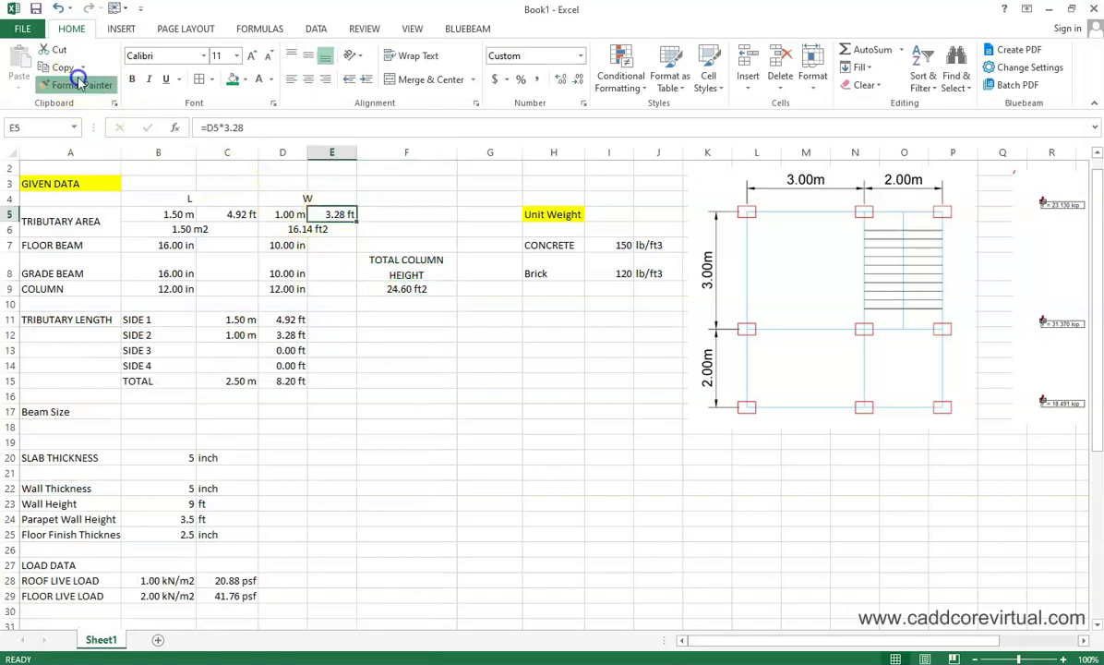
click(363, 290)
click(310, 81)
Step: Fill the TOTAL COLUMN HEIGHT label cell F8 with green
click(386, 261)
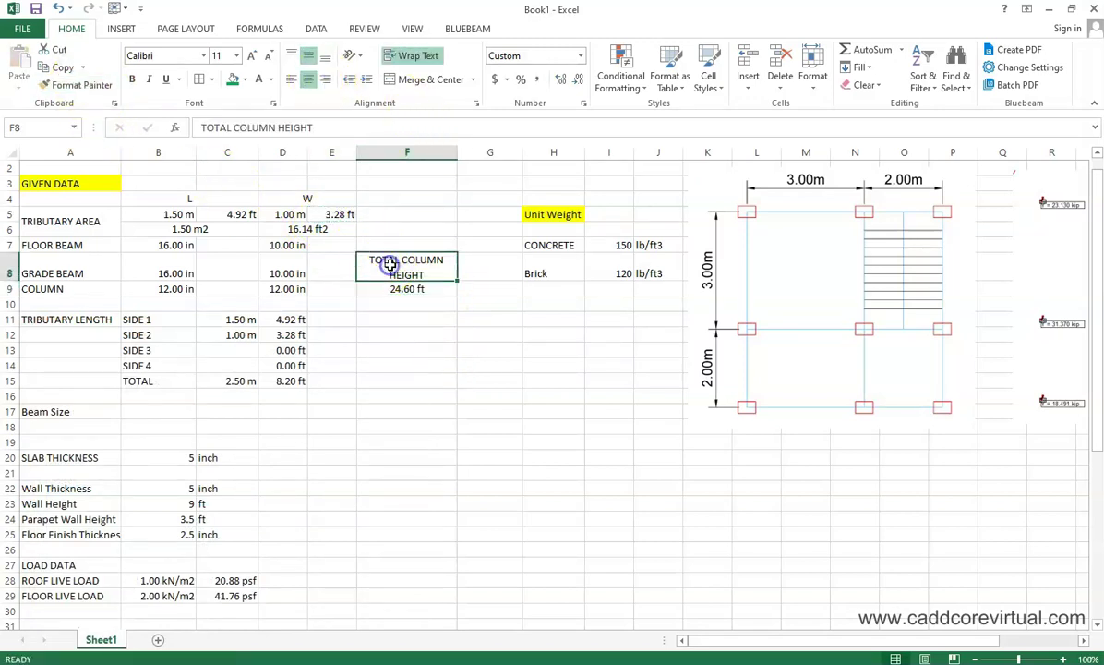
click(234, 80)
click(384, 292)
click(412, 381)
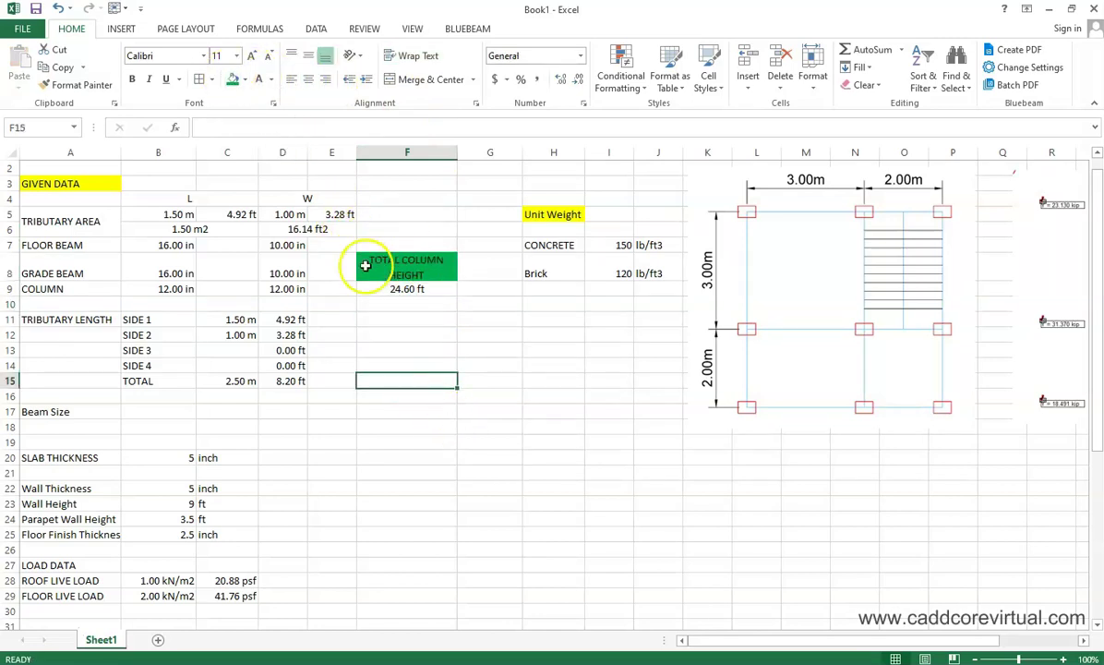
Step: Link the Column's length in E43 to the total column height with =F9
scroll(328, 347, up, 1)
scroll(368, 447, down, 4)
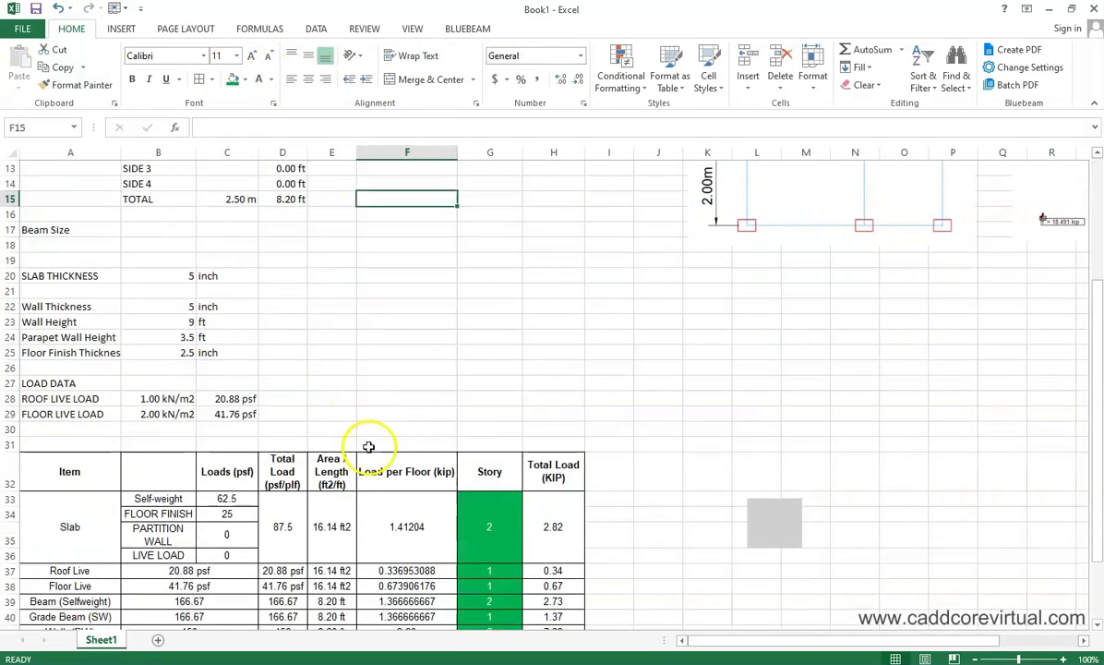
scroll(374, 443, down, 4)
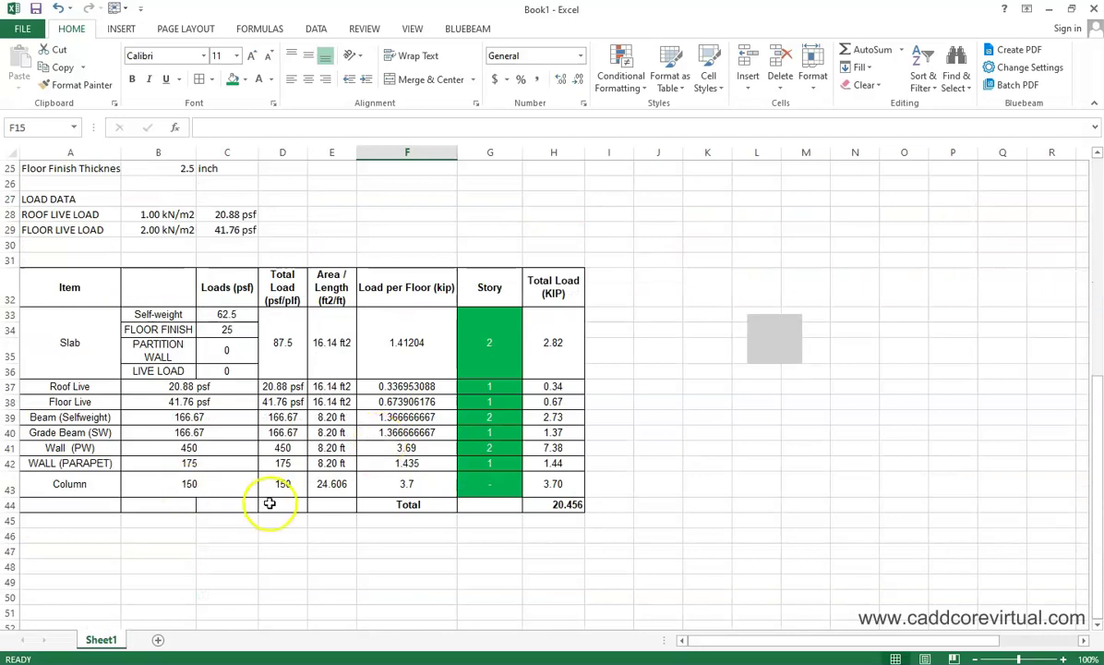
click(342, 479)
text(=)
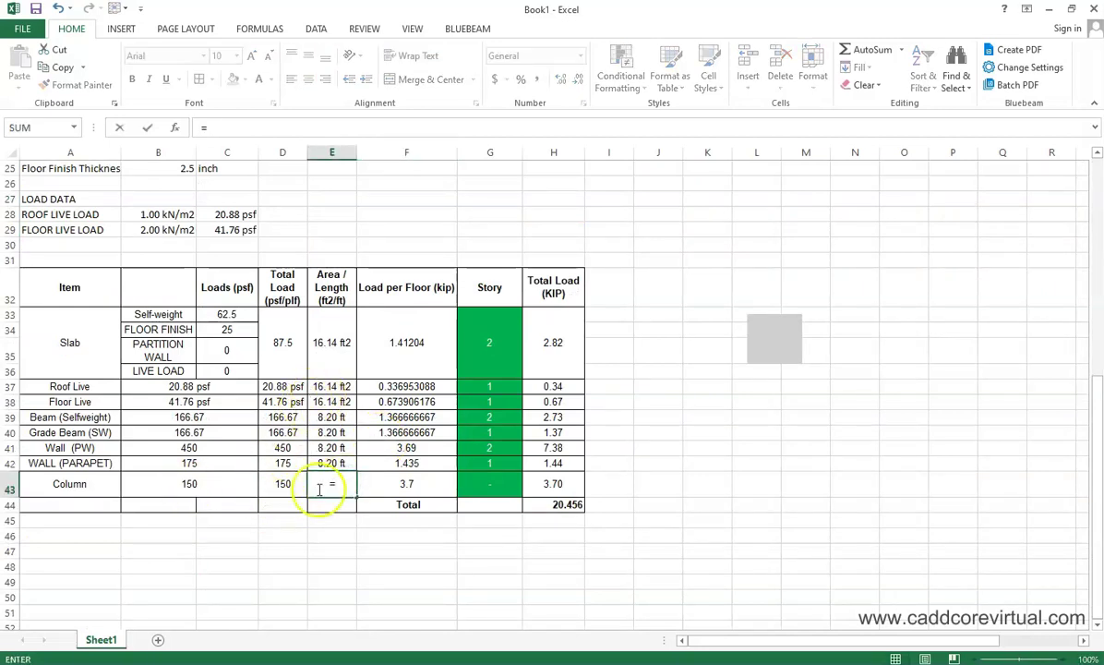
scroll(476, 424, up, 7)
click(421, 275)
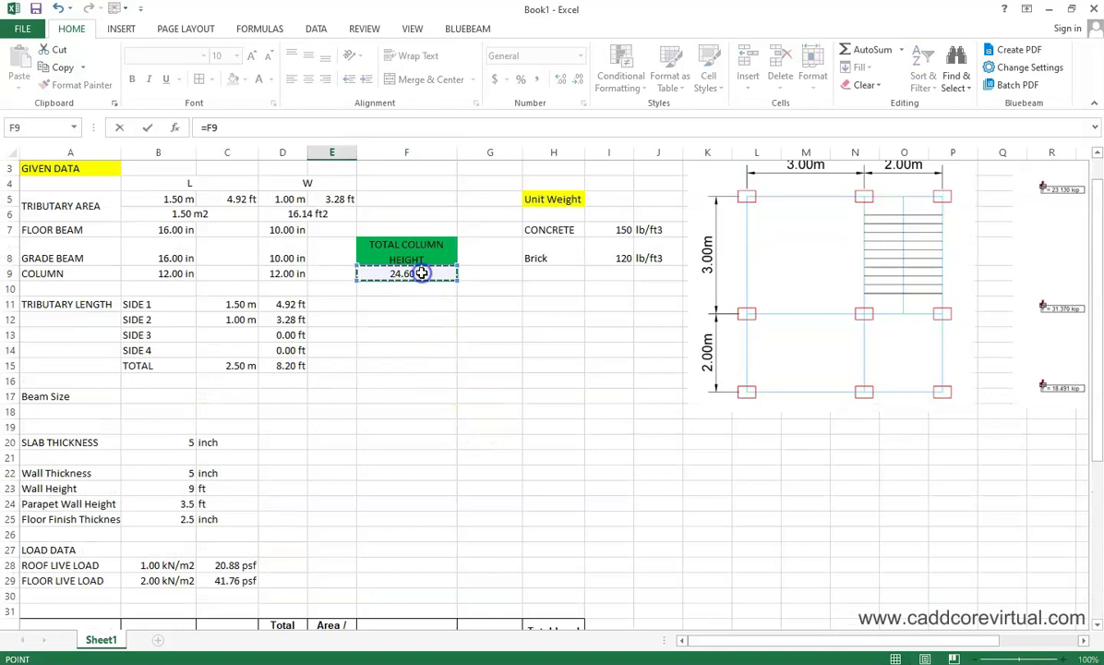
key(Return)
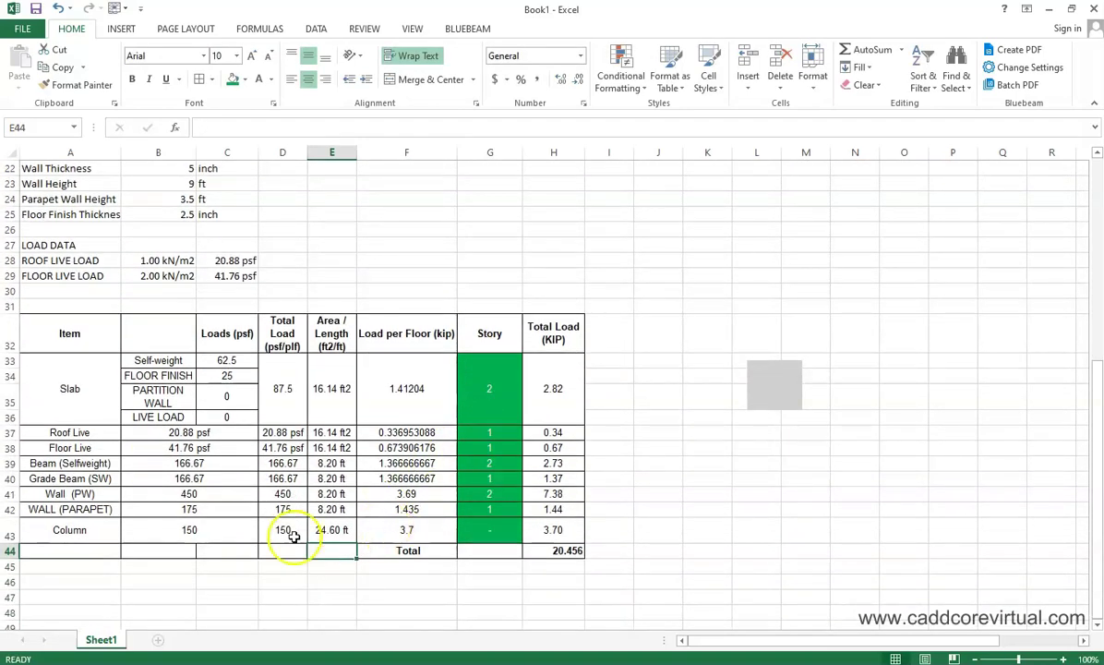
Step: Calculate the Column's Load per Floor in F43 with =D43*E43/1000
click(407, 523)
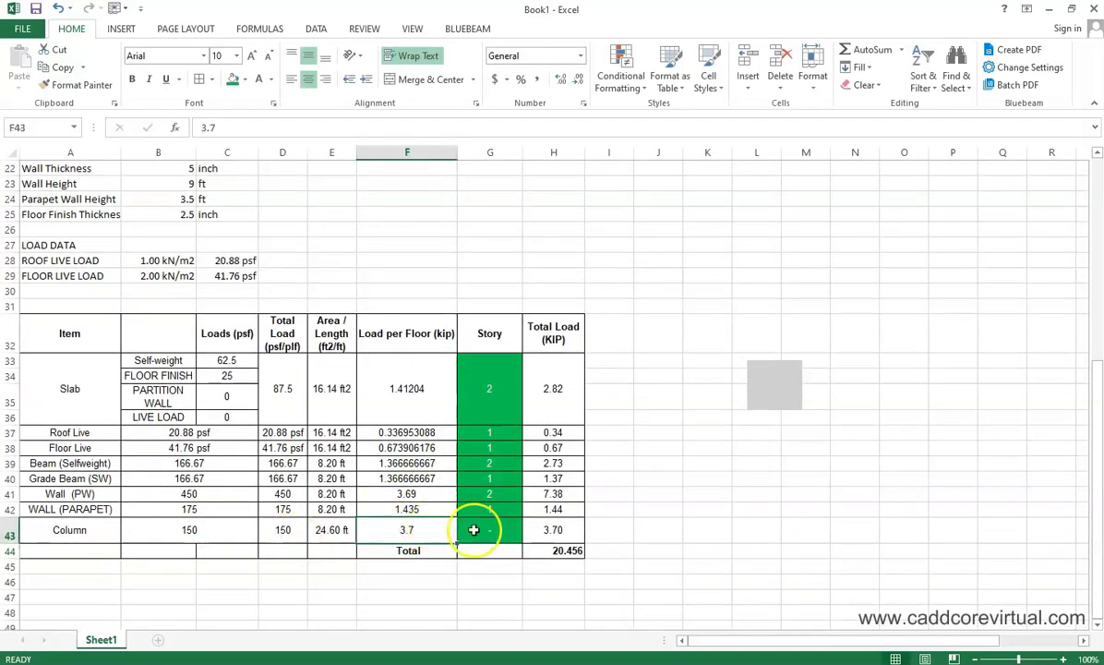
text(=)
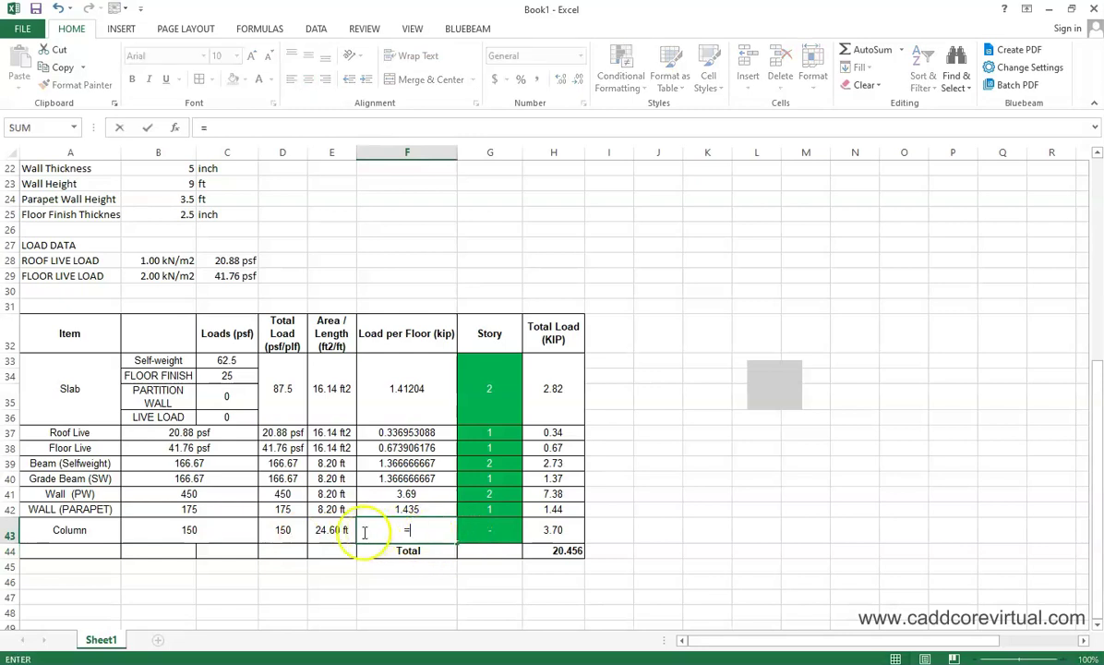
click(294, 530)
text(*)
click(347, 531)
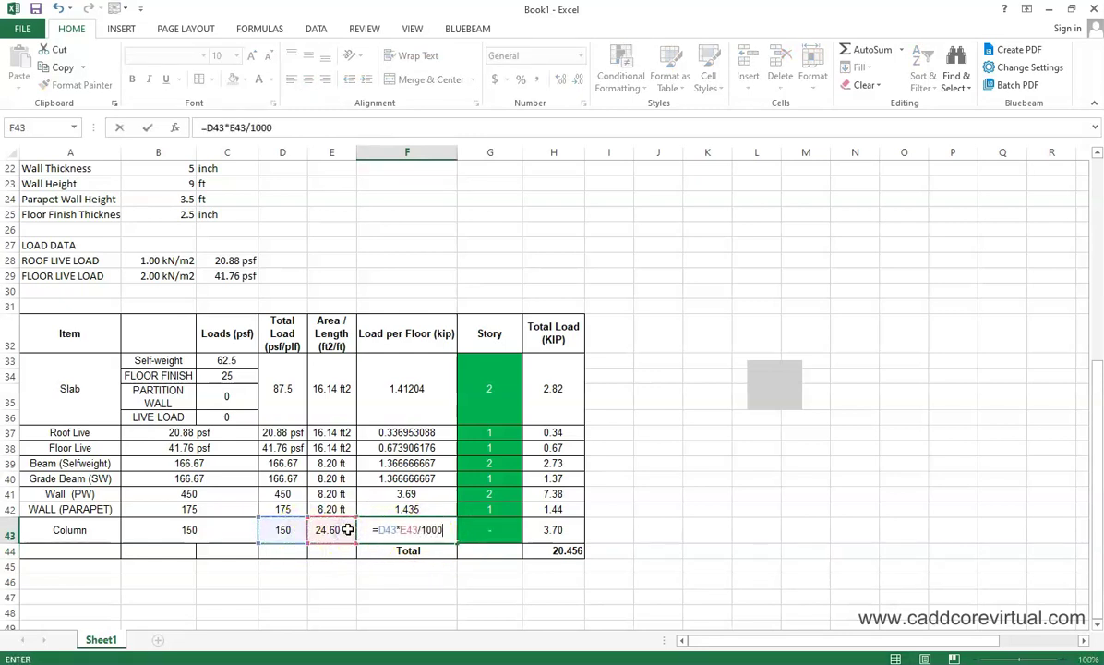
key(Return)
Step: Link the Column's Total Load (KIP) in H43 to its load per floor with =F43
click(561, 534)
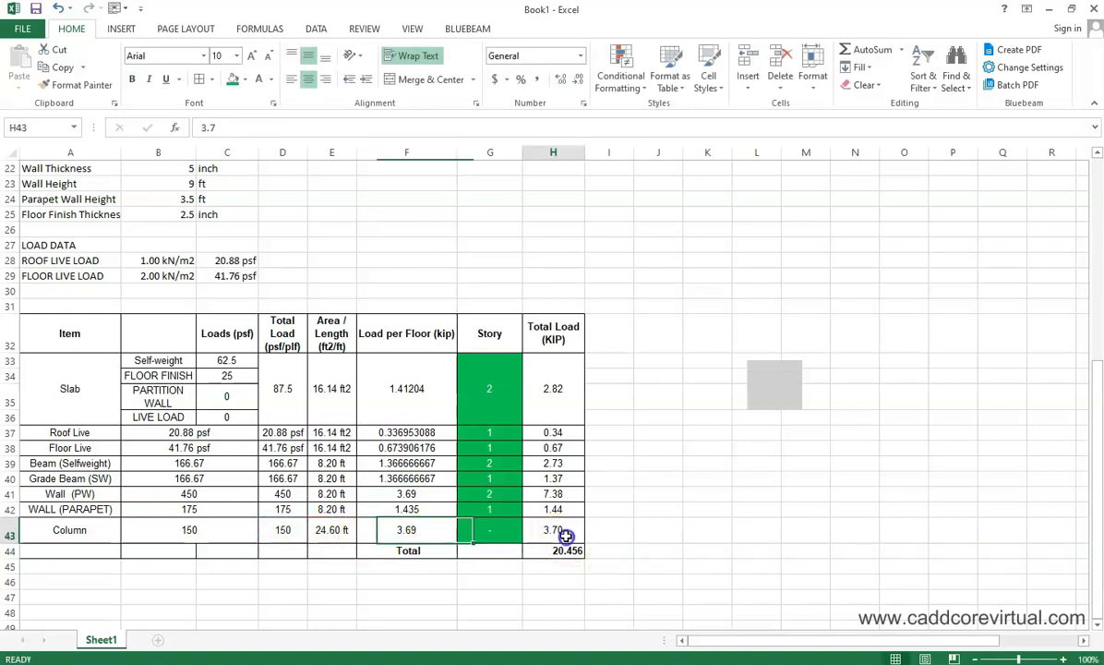
text(=)
click(423, 531)
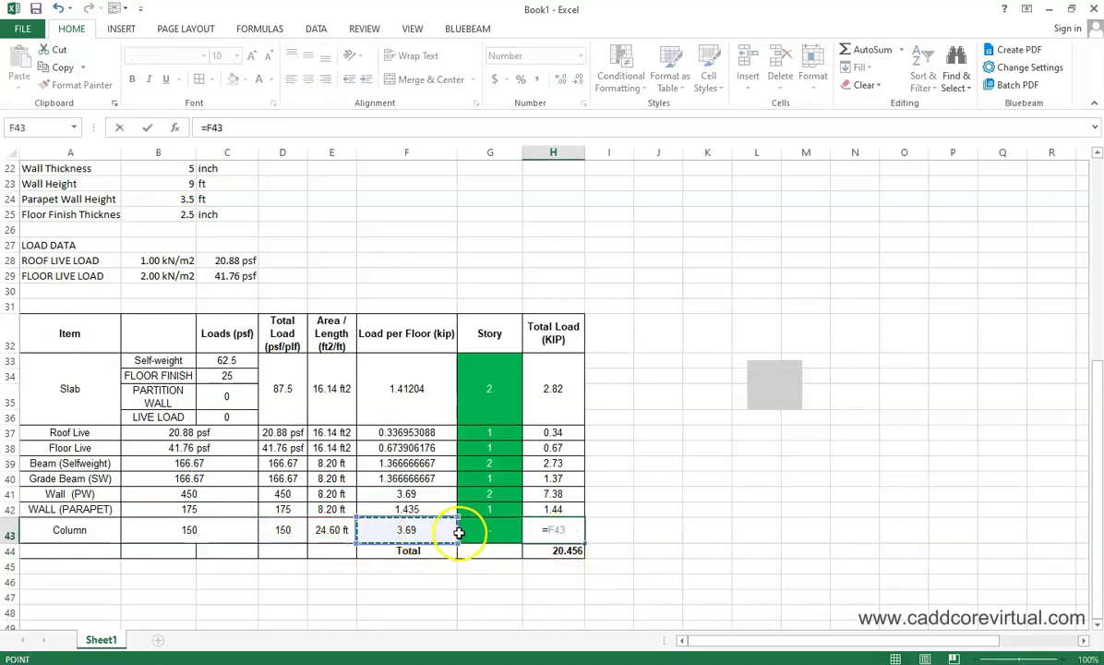
key(Return)
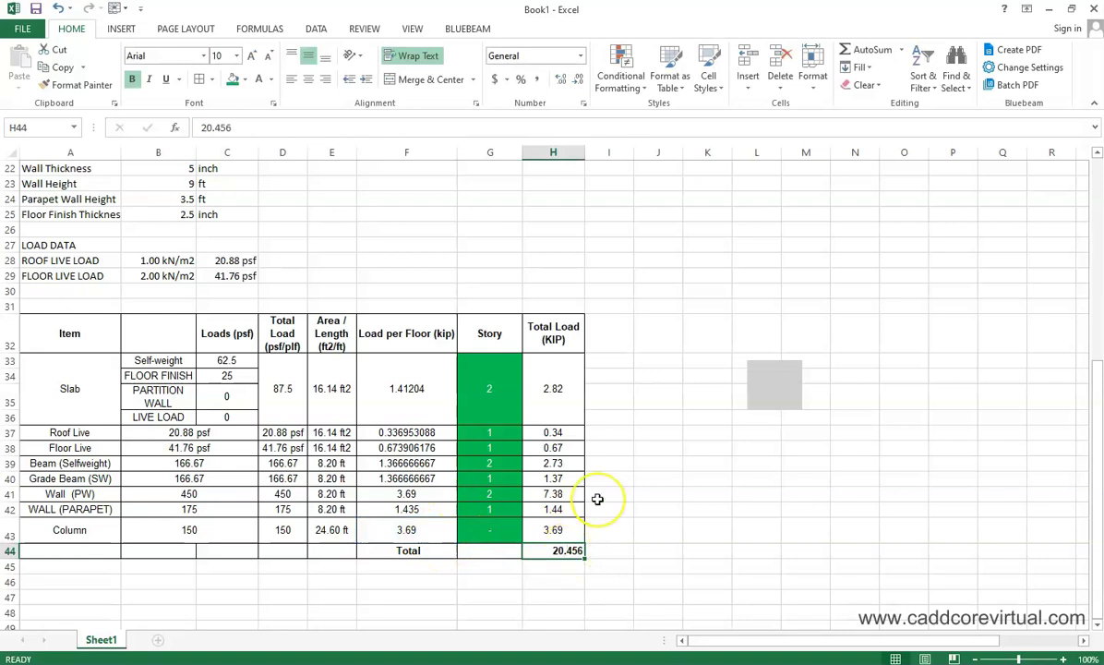
Step: Sum all items' total loads in the Total cell H44 with =SUM(H33:H43)
text(=SUM()
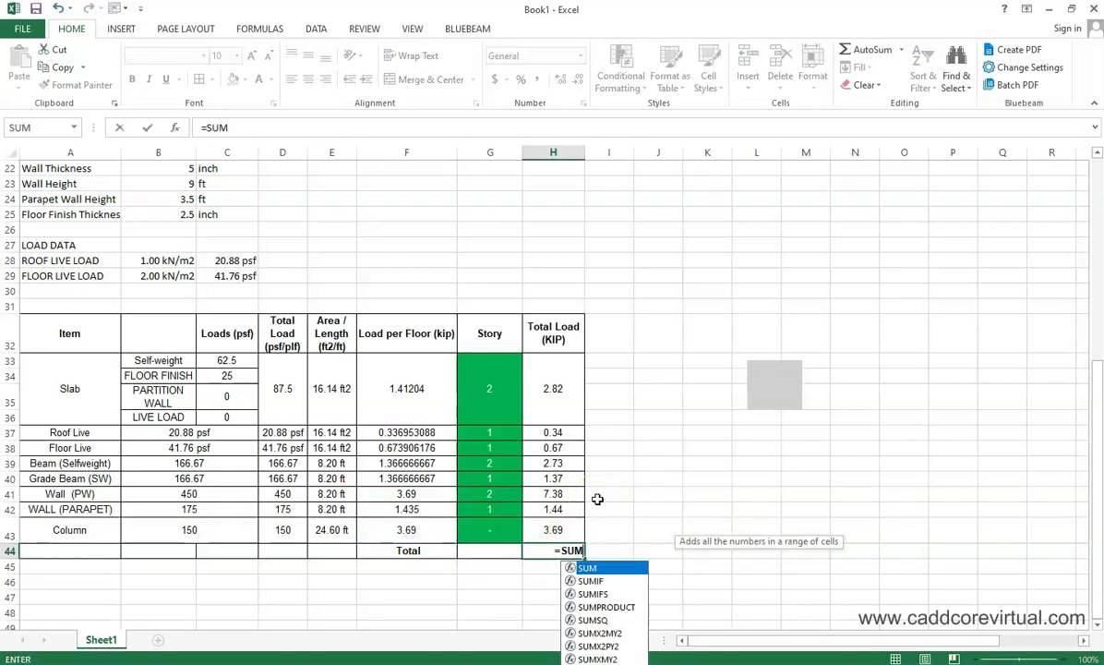
drag(553, 365, 553, 528)
key(Return)
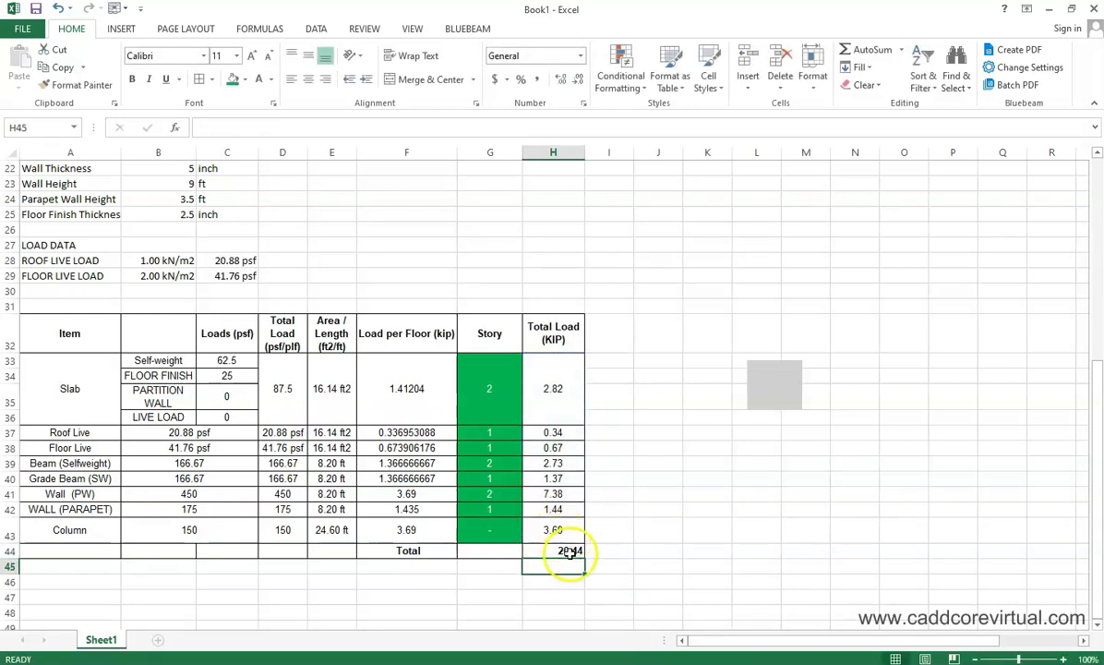
Step: Apply the custom number format 0.00 "Kip" to the Total cell H44
click(573, 550)
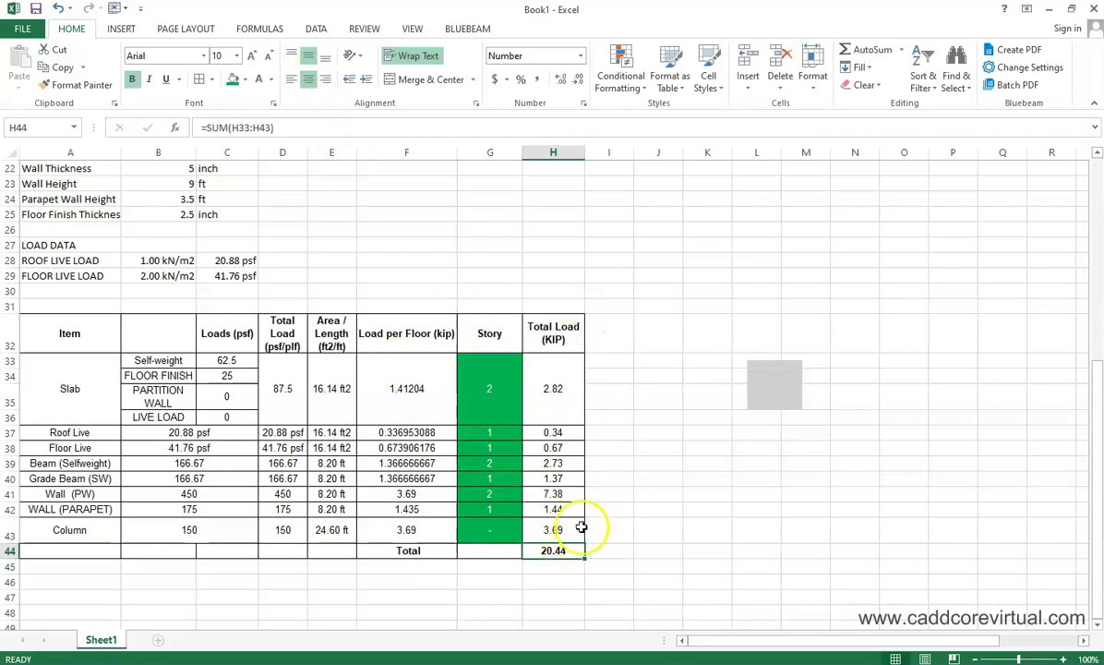
key(ctrl+1)
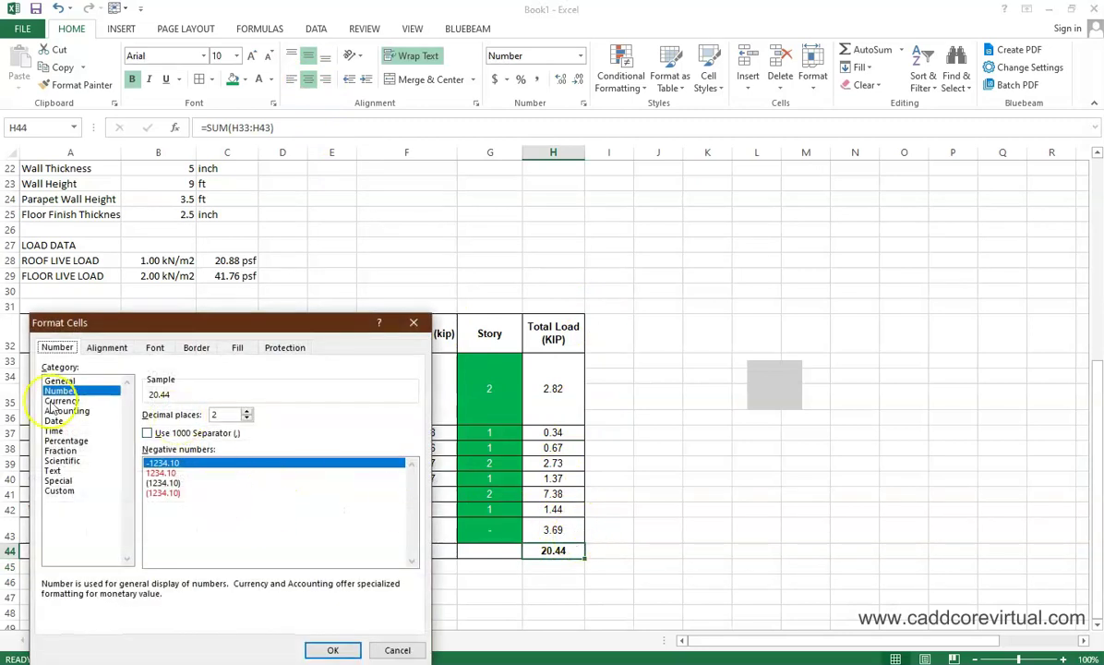
click(72, 491)
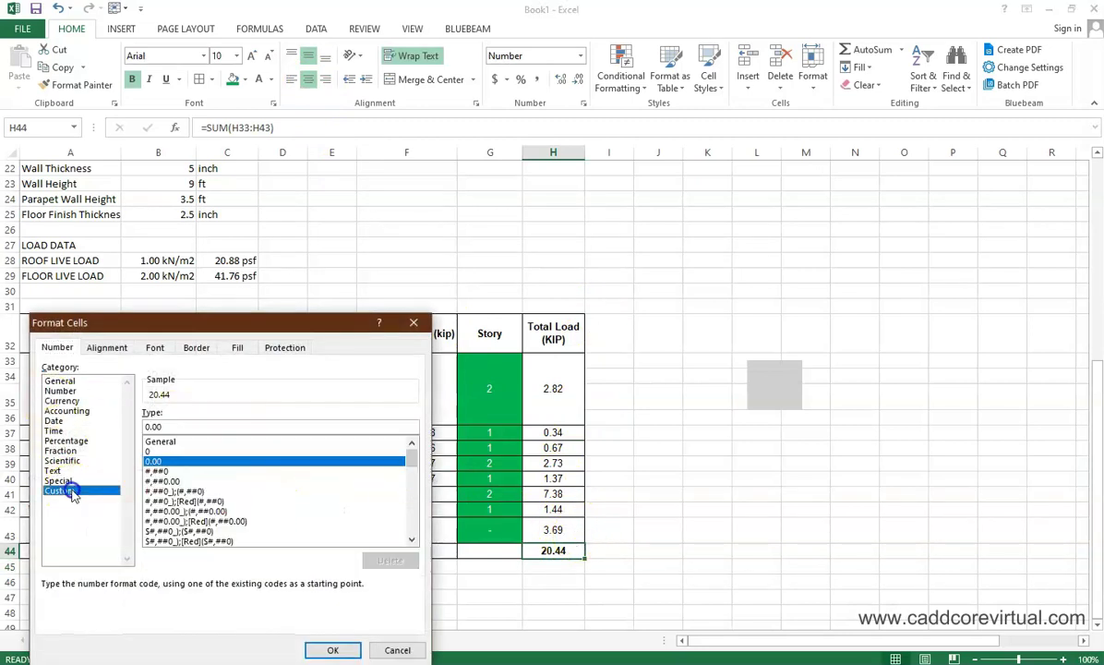
click(196, 427)
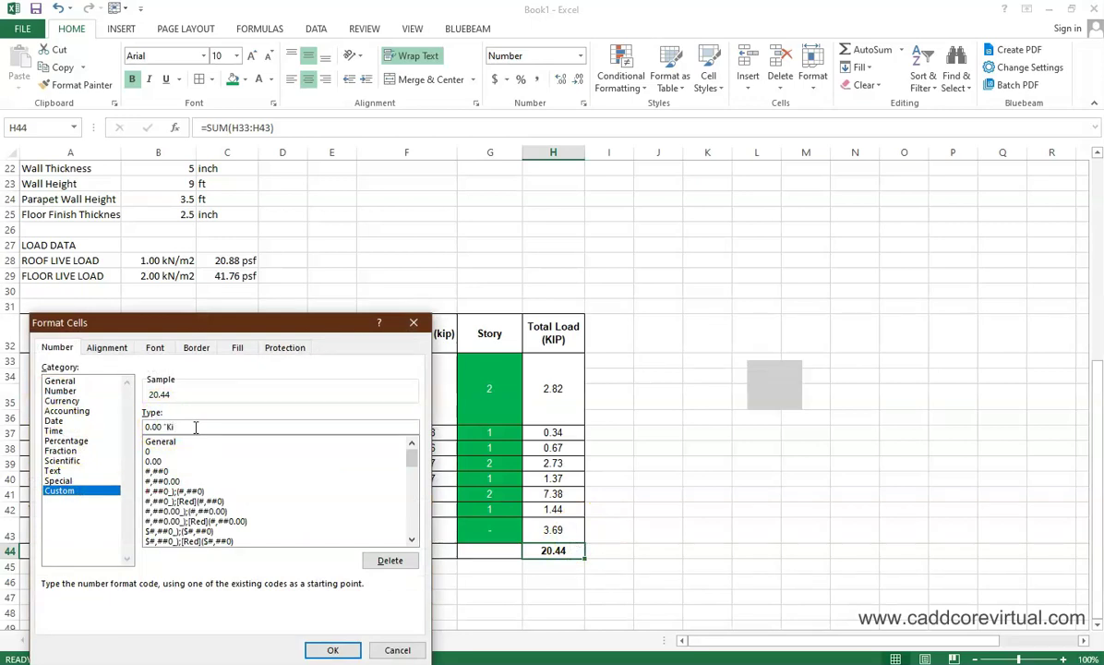
key(Return)
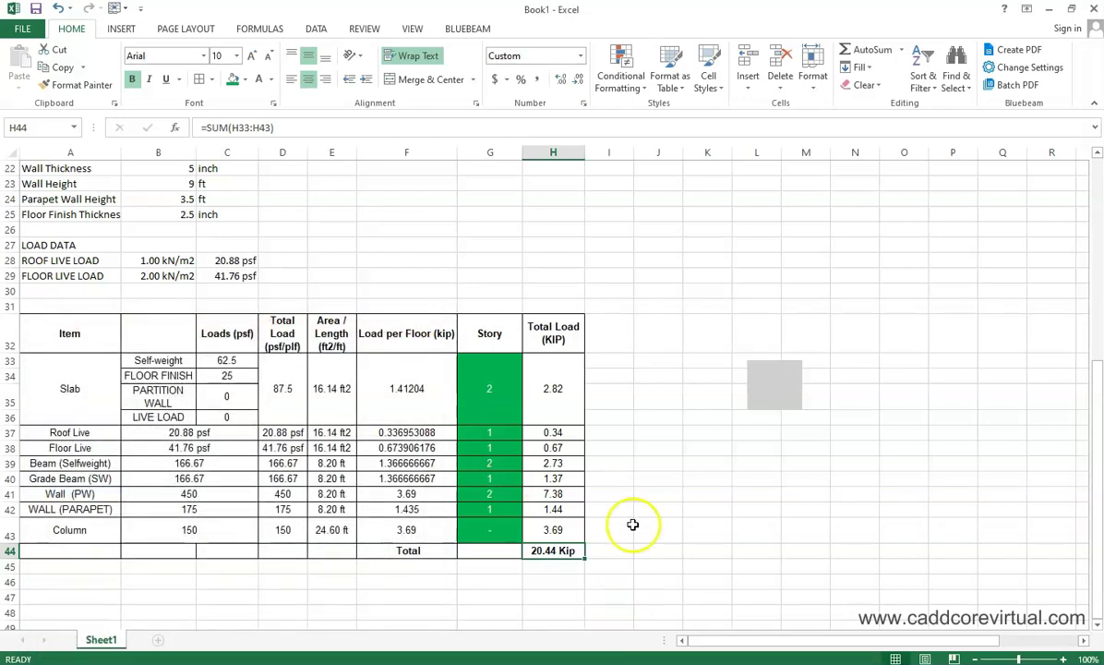
Step: Enter the heading UNIT CONVERSION in H11, below the Unit Weight data
scroll(630, 520, down, 1)
click(551, 523)
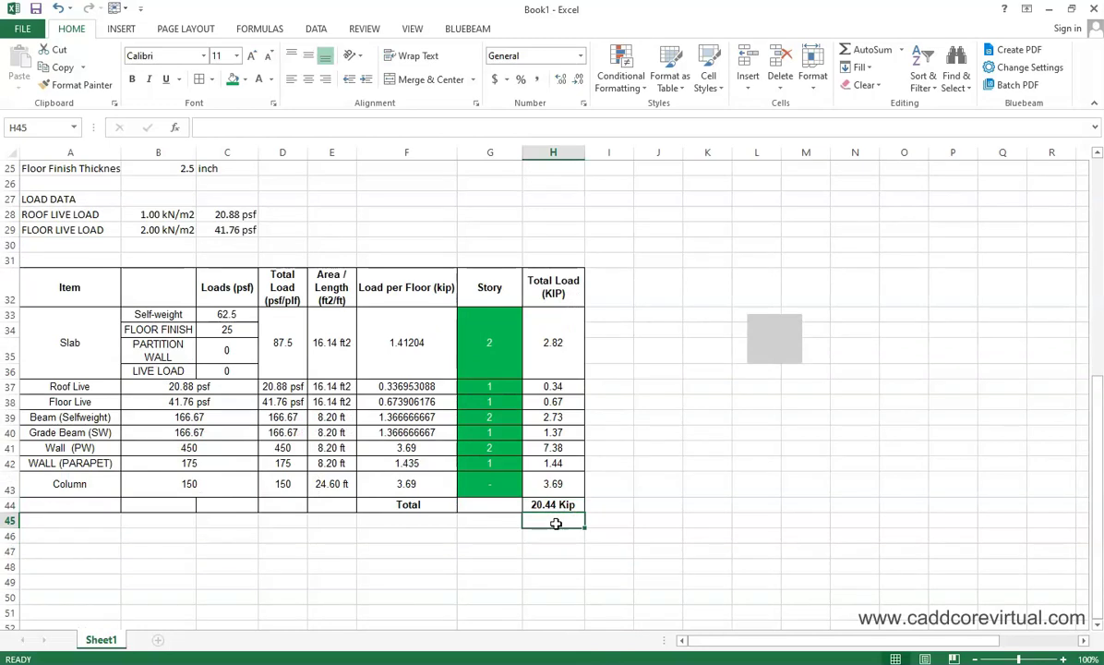
scroll(556, 523, up, 2)
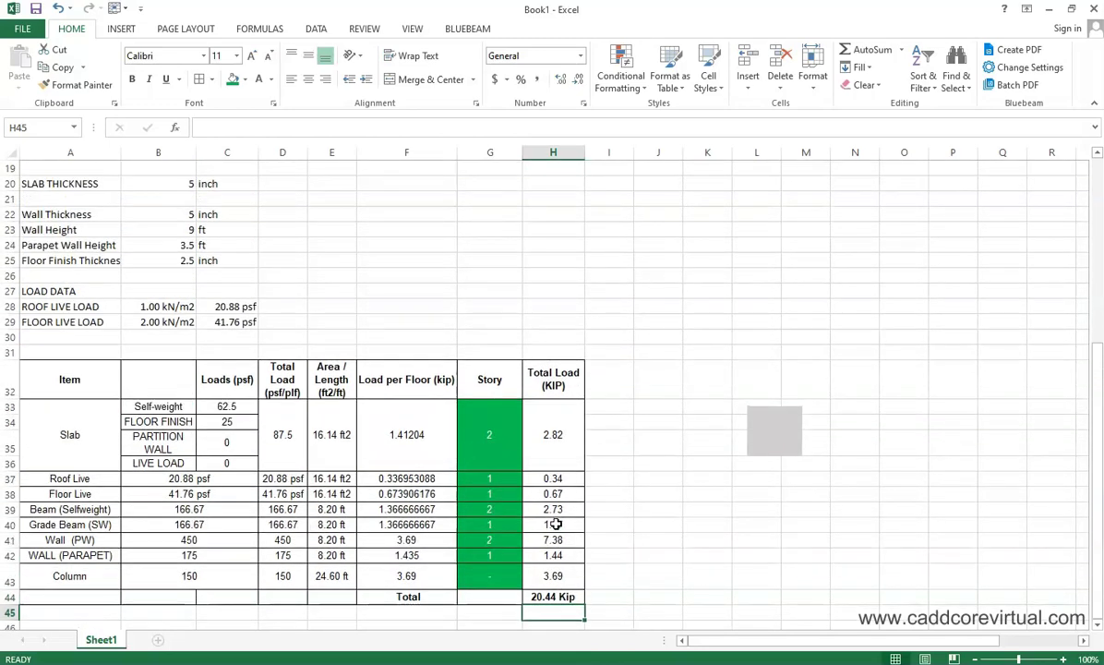
scroll(555, 524, up, 6)
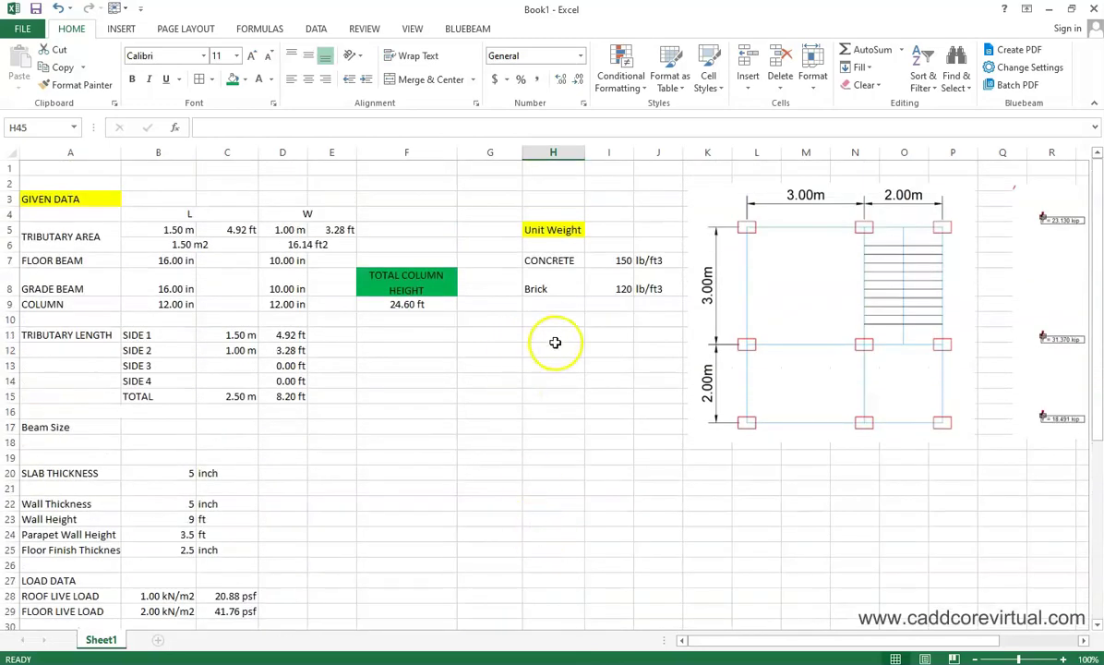
click(548, 334)
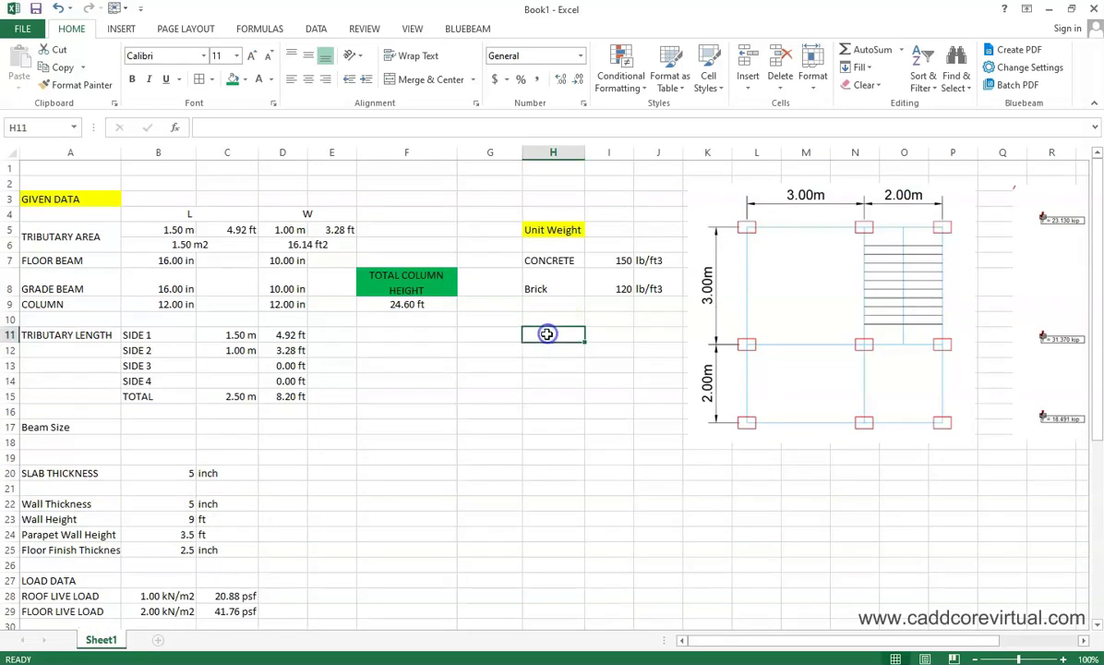
text(=)
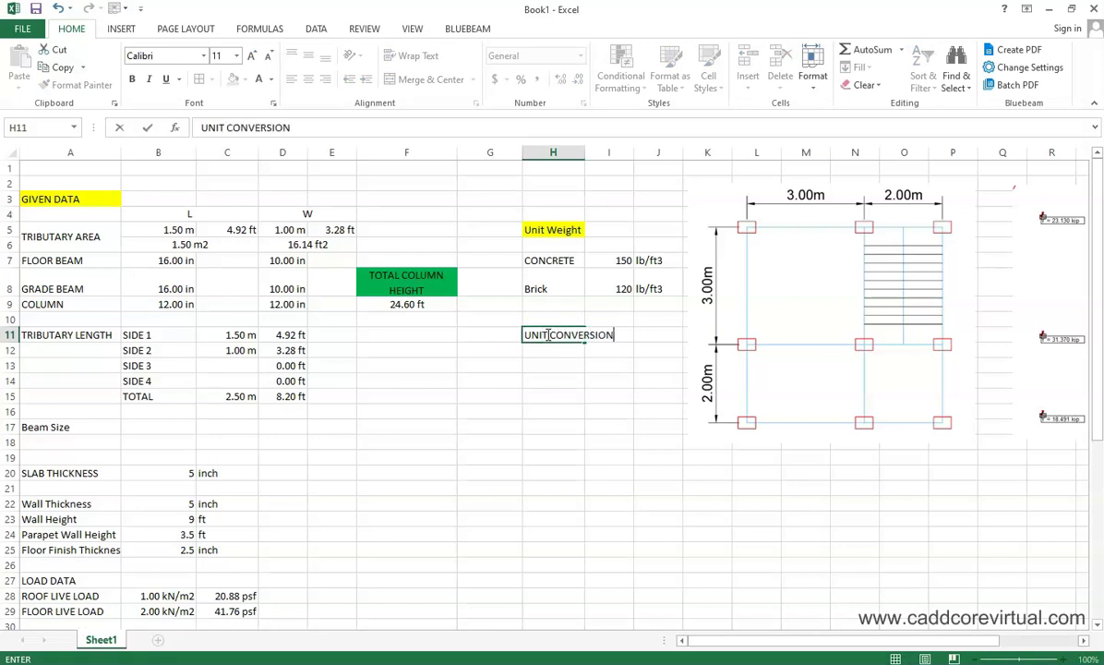
key(Return)
key(Return)
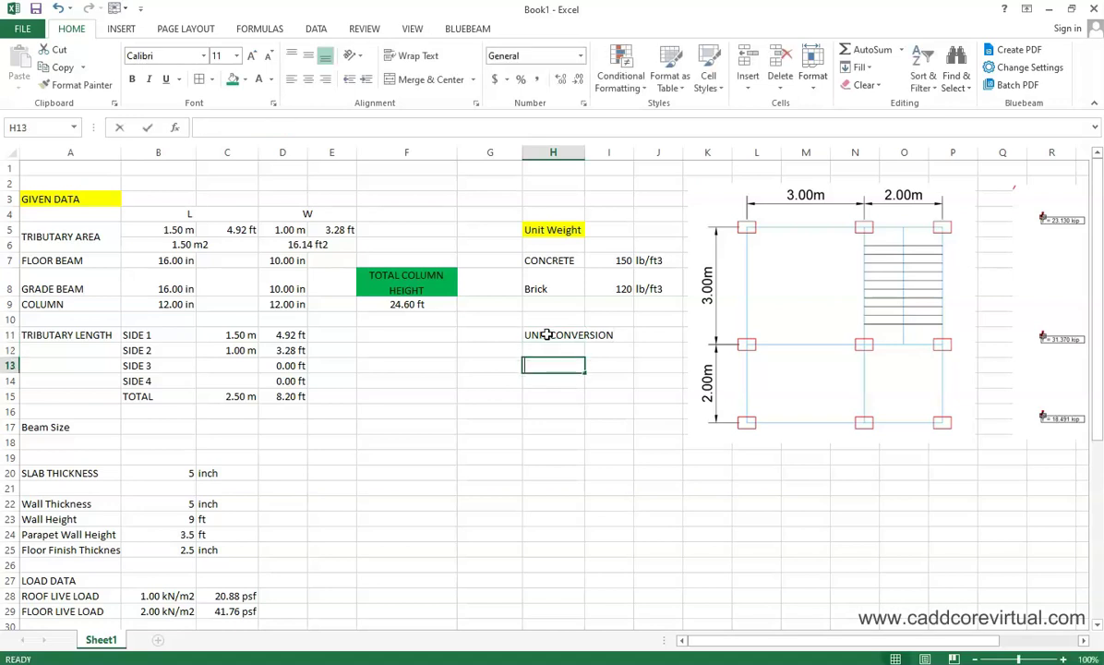
Step: Enter 1 Kn as text in H13 under the UNIT CONVERSION heading
text(K)
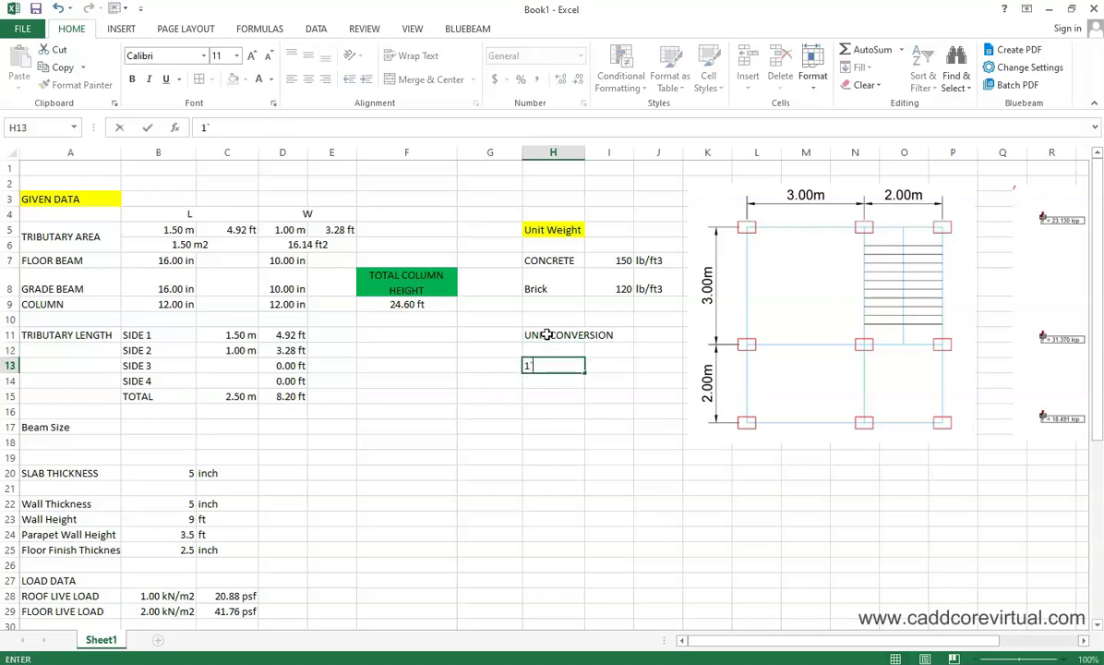
text(k)
key(Right)
text(=)
key(Escape)
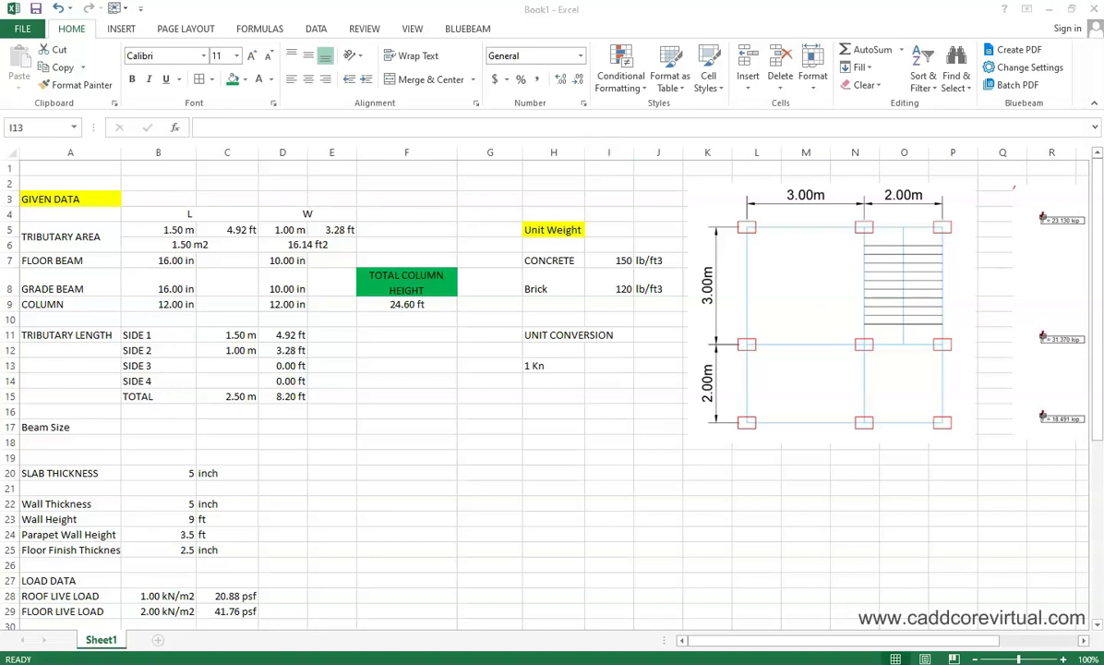
Step: Enter the conversion values 1 in H13 and 0.2248 in I13
click(555, 365)
text(1)
key(Tab)
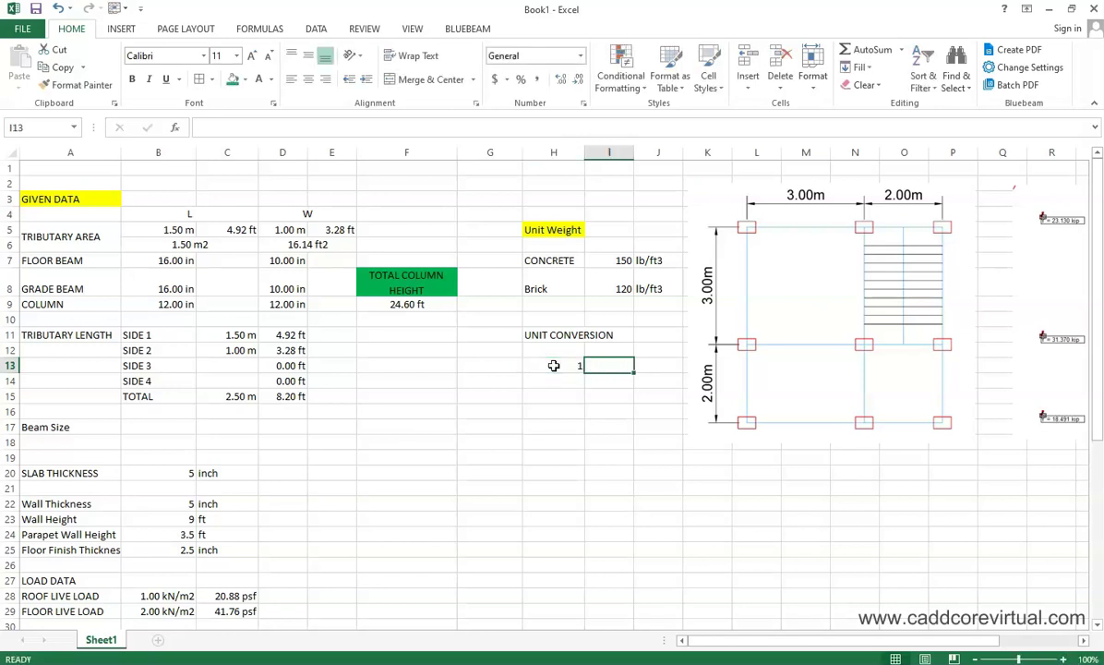
text(0.2248)
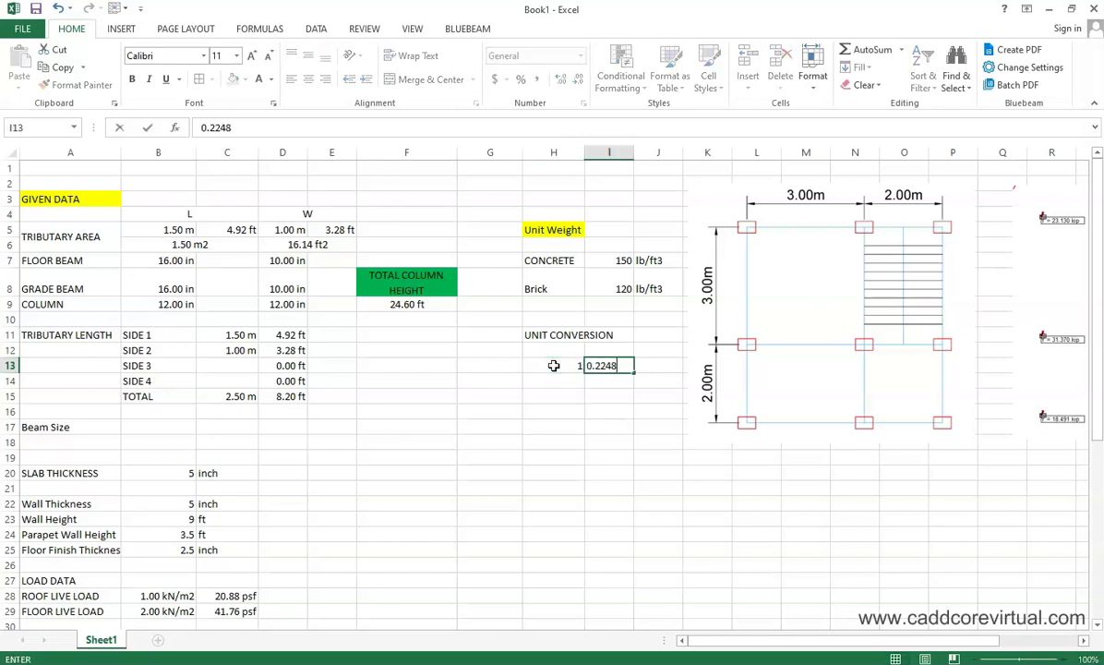
Step: Apply the custom number format 0.00 "kN" to the conversion value in H13
click(555, 366)
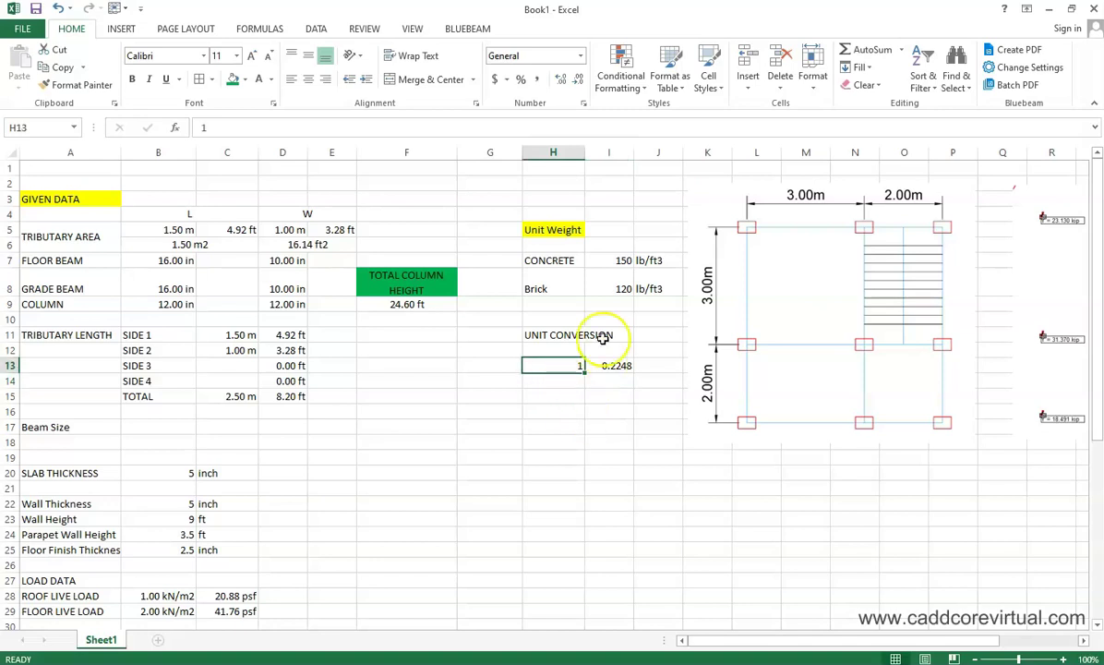
key(ctrl+1)
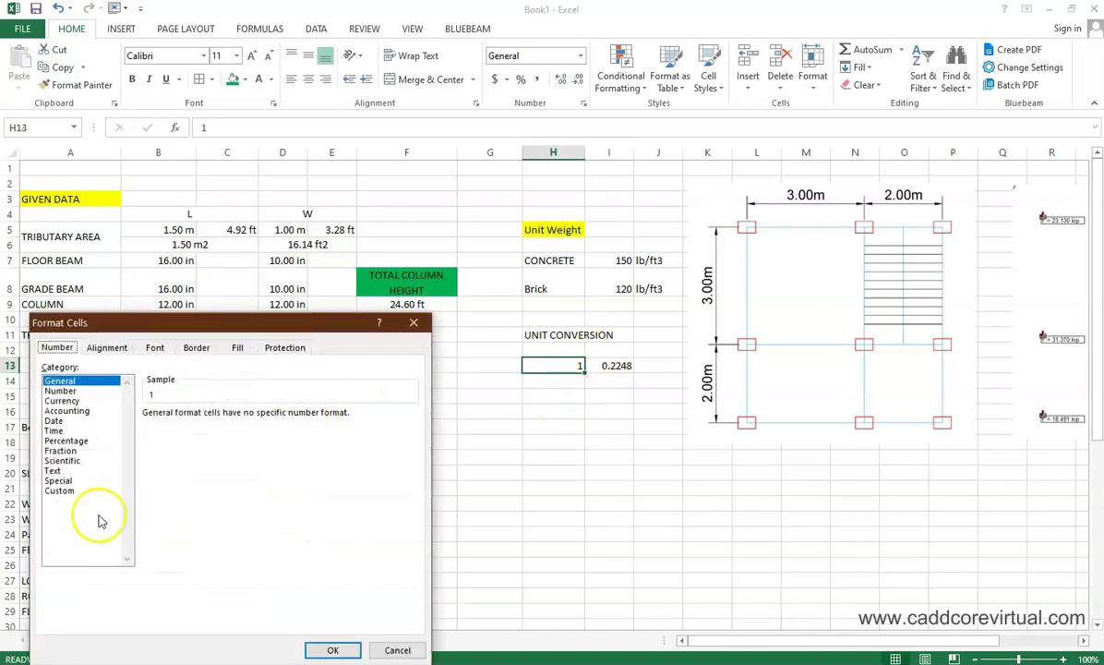
click(61, 491)
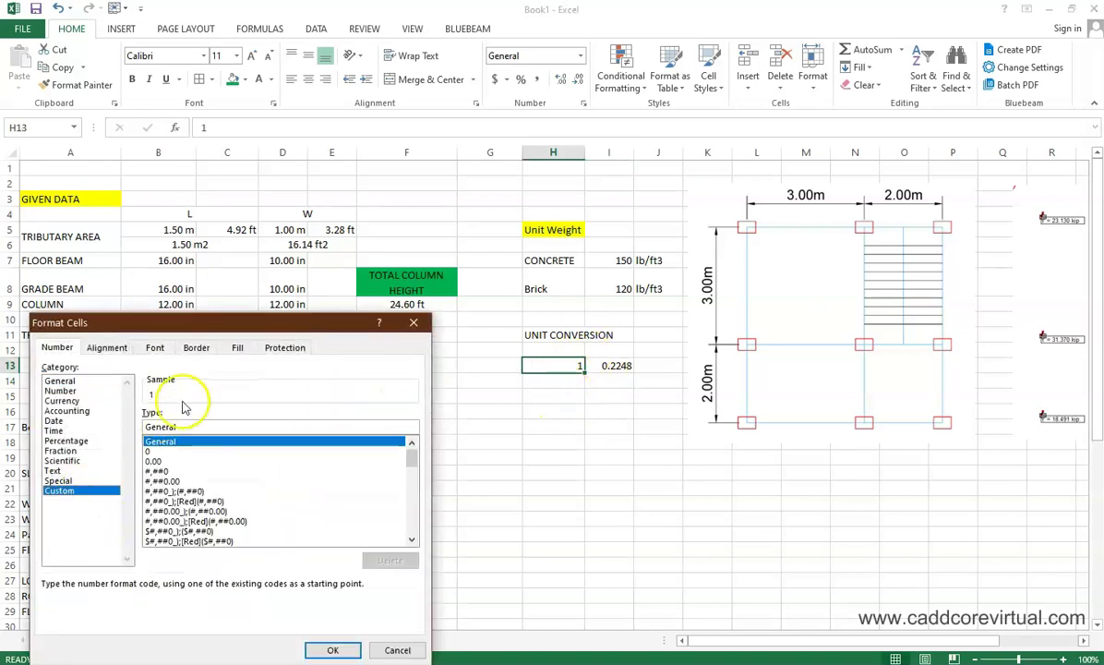
click(166, 461)
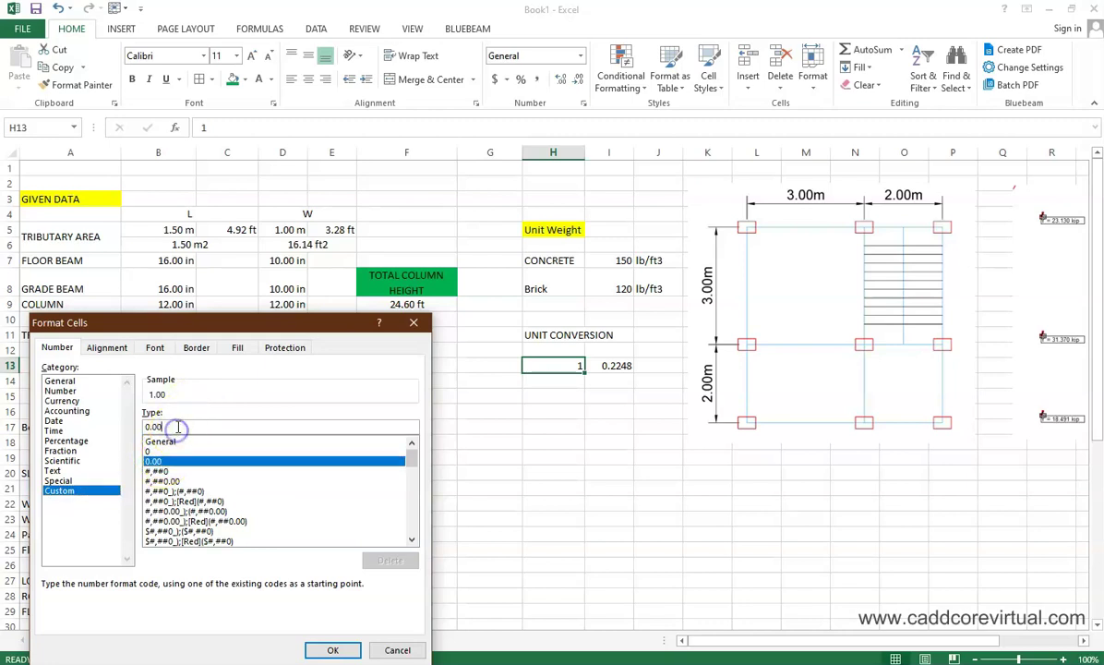
click(178, 427)
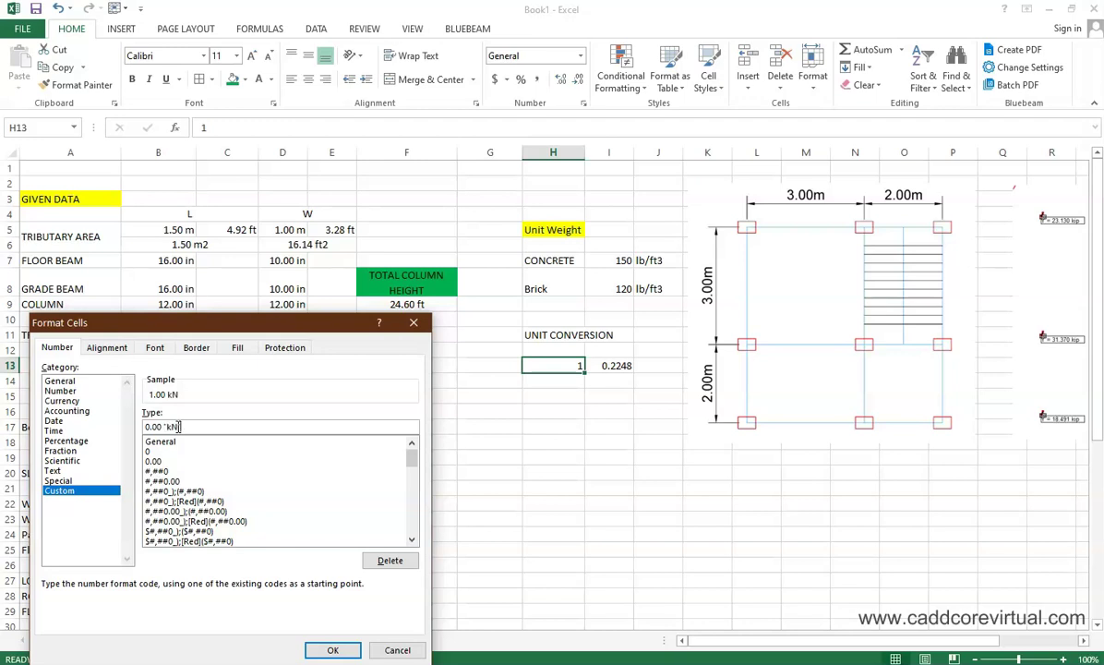
key(Return)
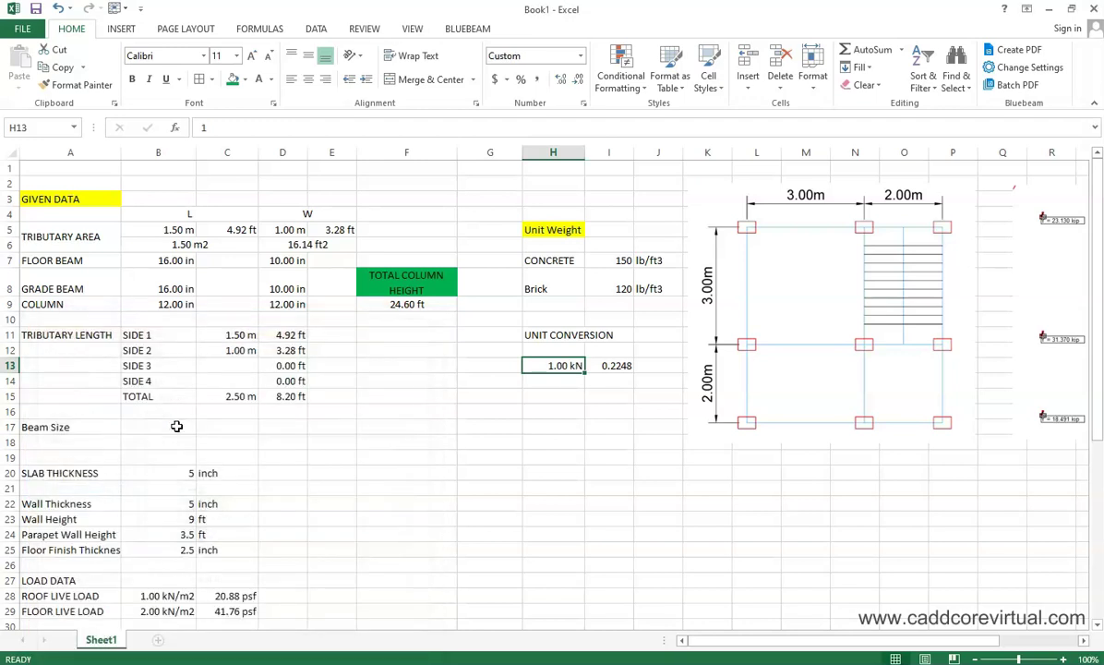
Step: Apply the custom number format 0.00 "Kip" to the conversion factor in I13
click(619, 365)
key(ctrl+1)
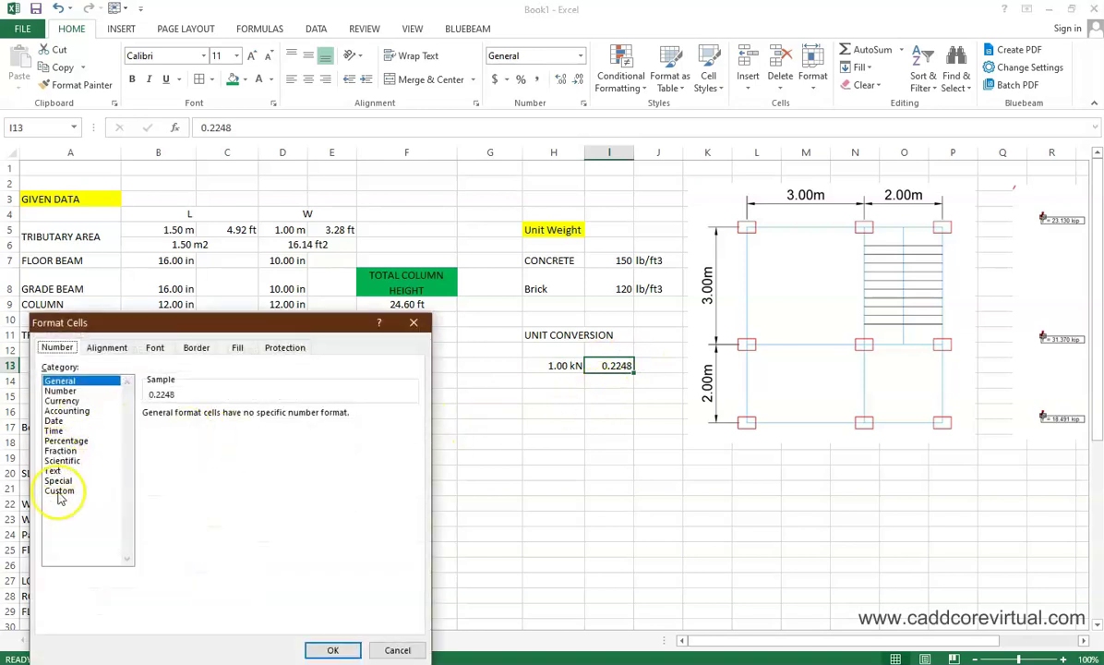
click(59, 490)
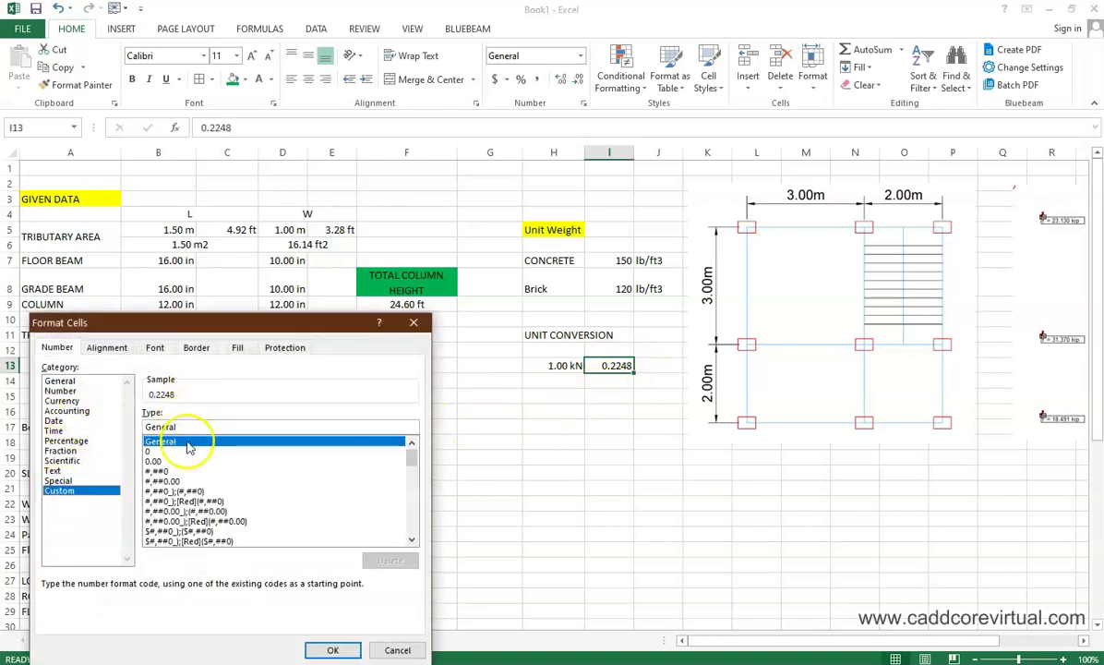
click(185, 460)
click(214, 426)
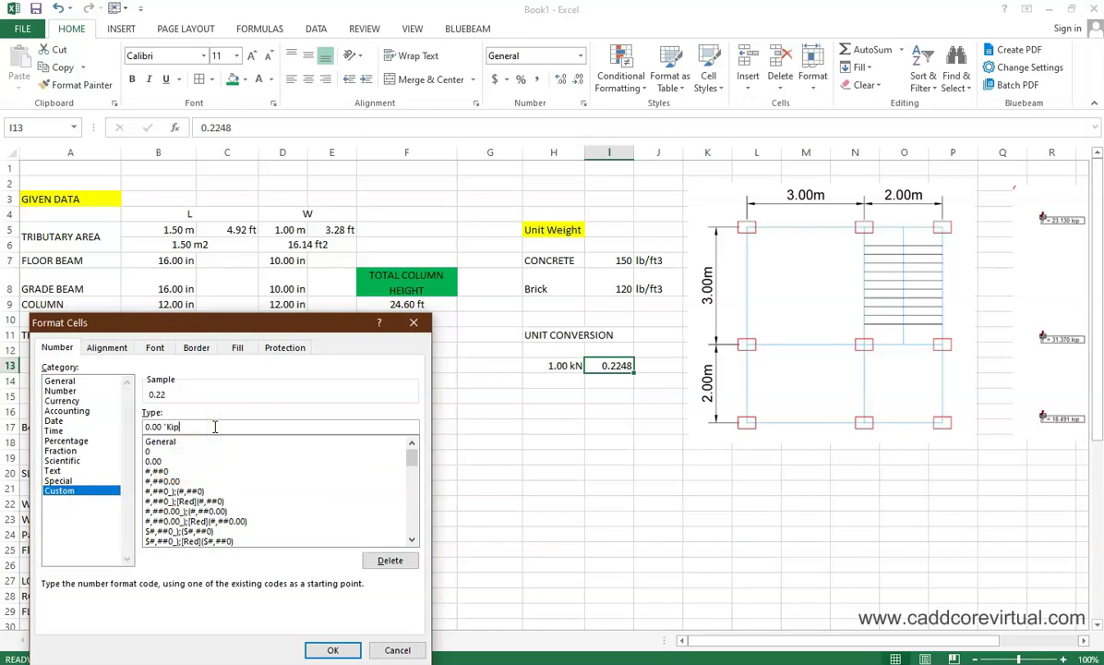
text("Kip")
key(Return)
click(597, 408)
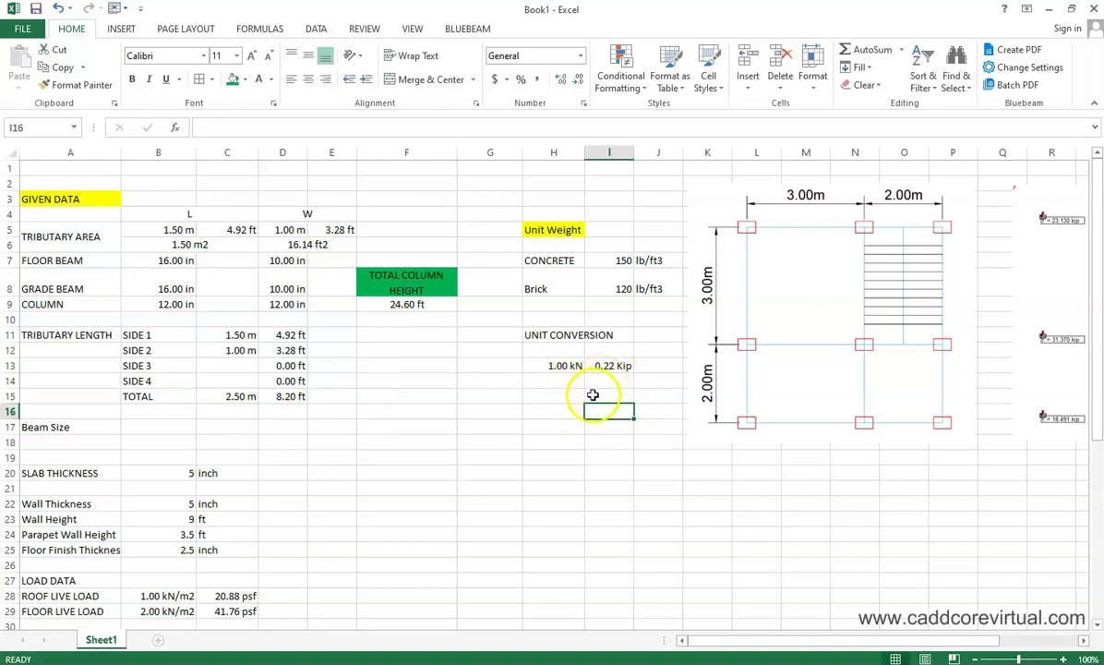
drag(563, 367, 614, 380)
click(559, 380)
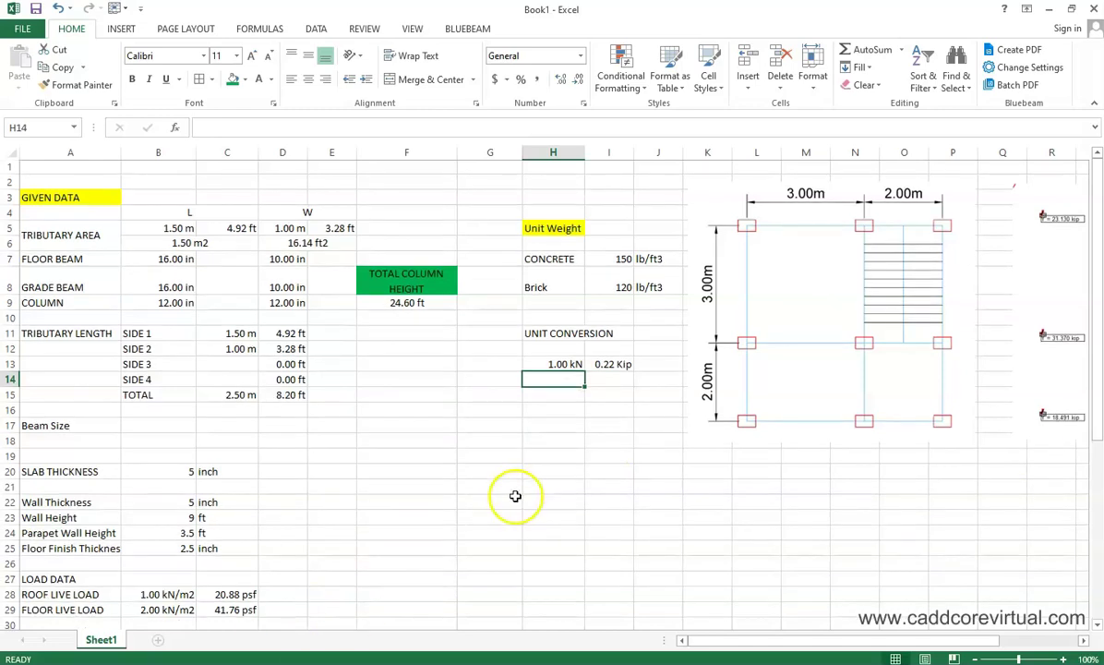
scroll(513, 494, down, 10)
click(539, 446)
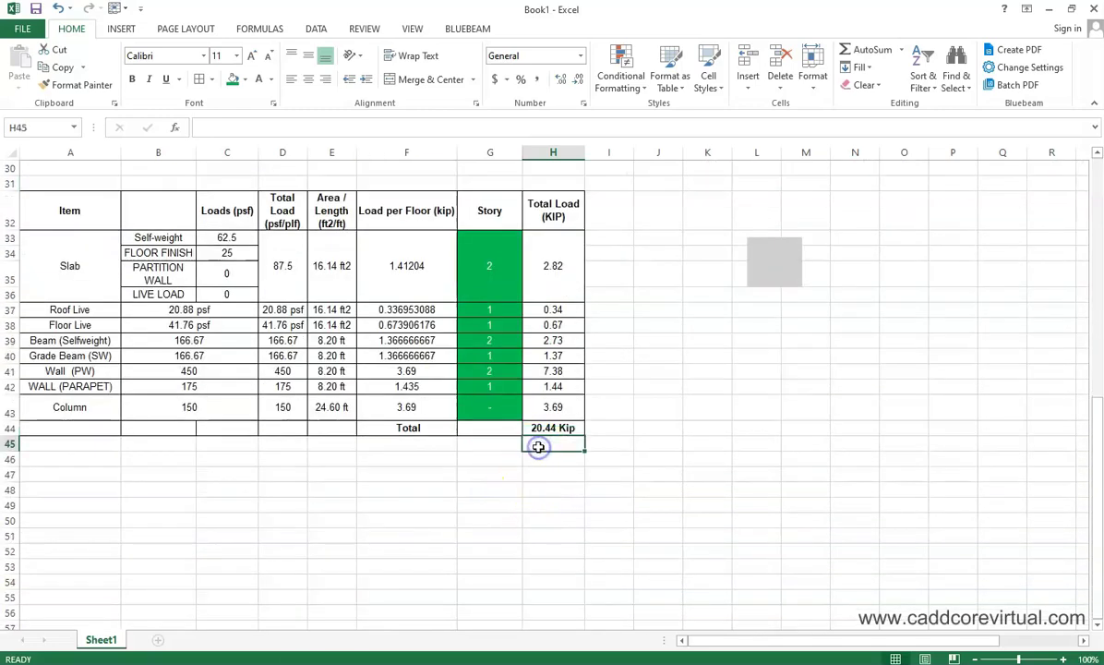
text(=)
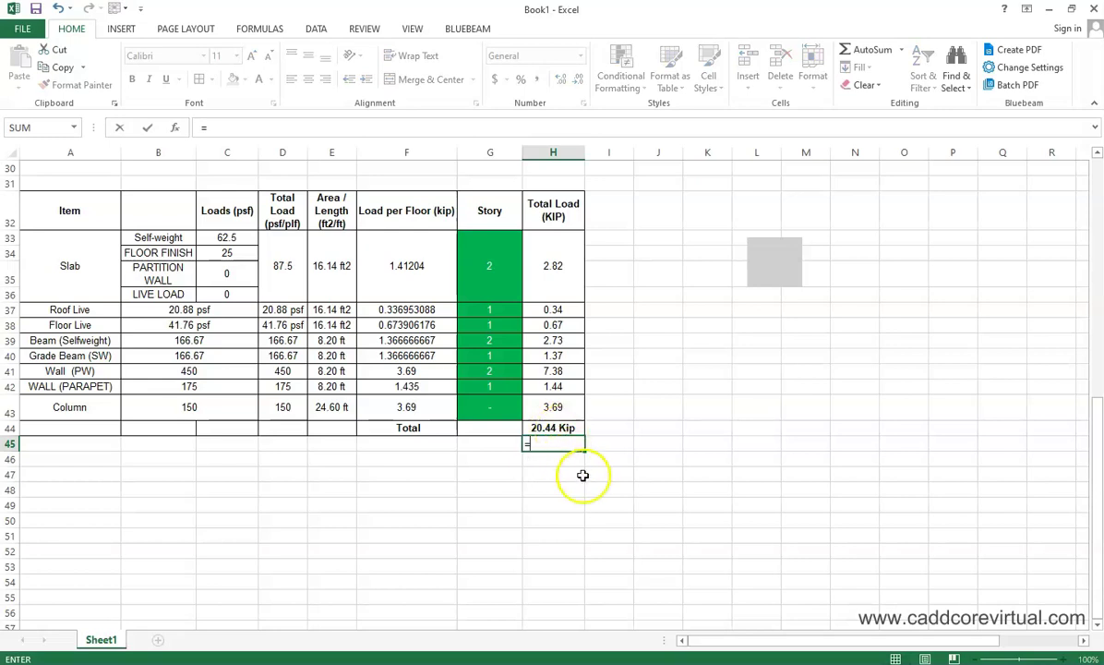
scroll(607, 480, up, 1)
scroll(610, 480, up, 3)
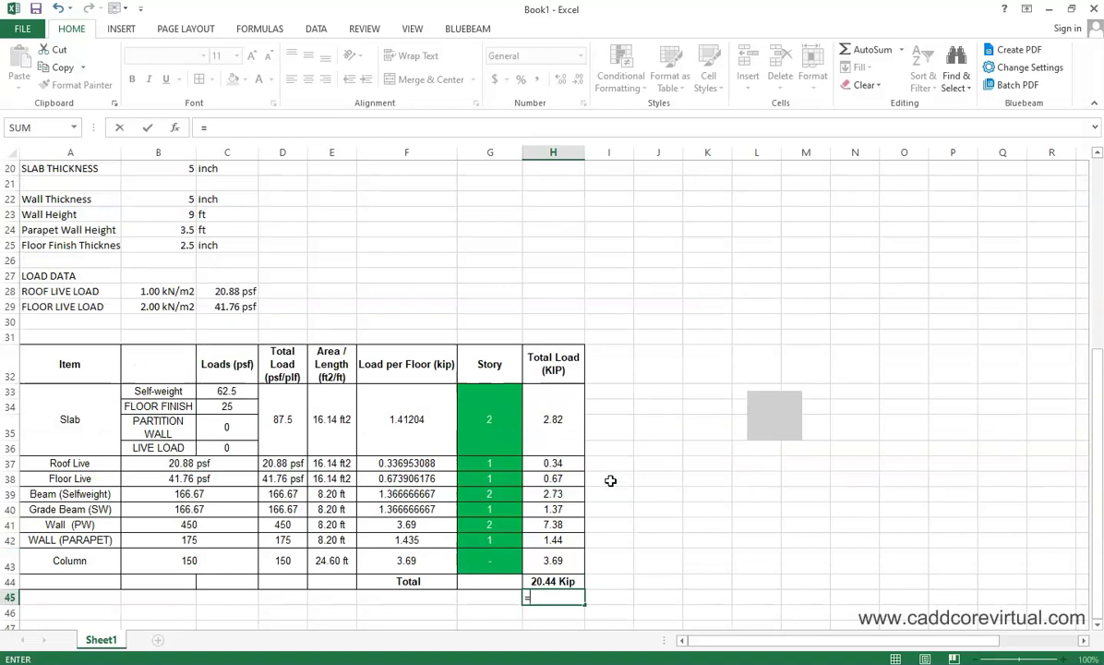
scroll(610, 480, up, 5)
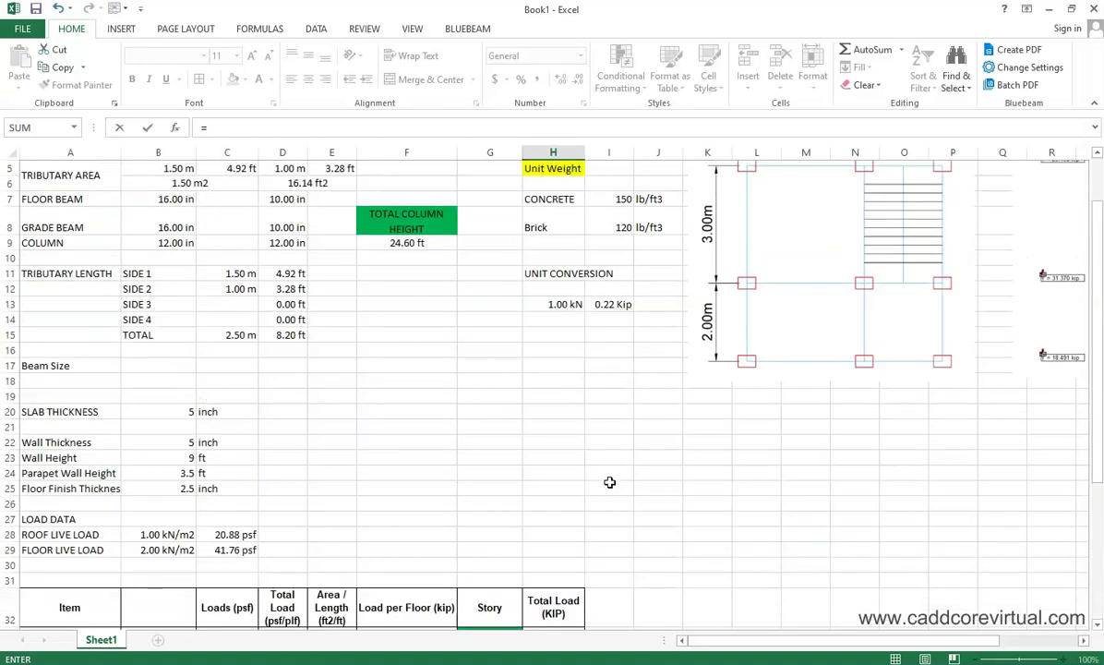
scroll(610, 483, down, 2)
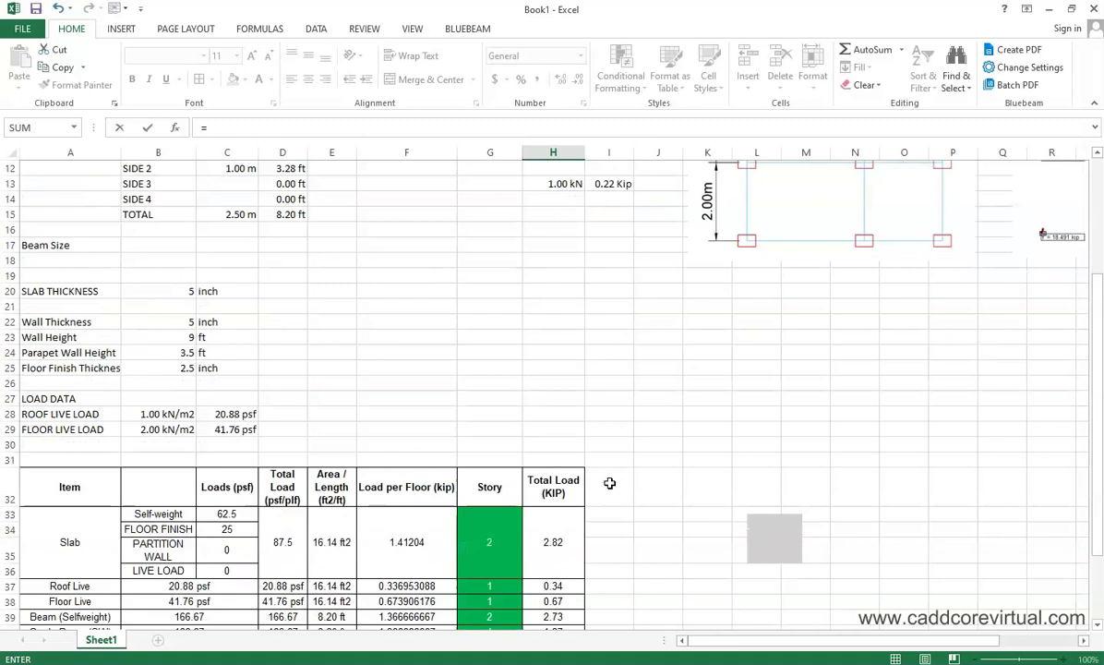
scroll(638, 489, down, 5)
key(Escape)
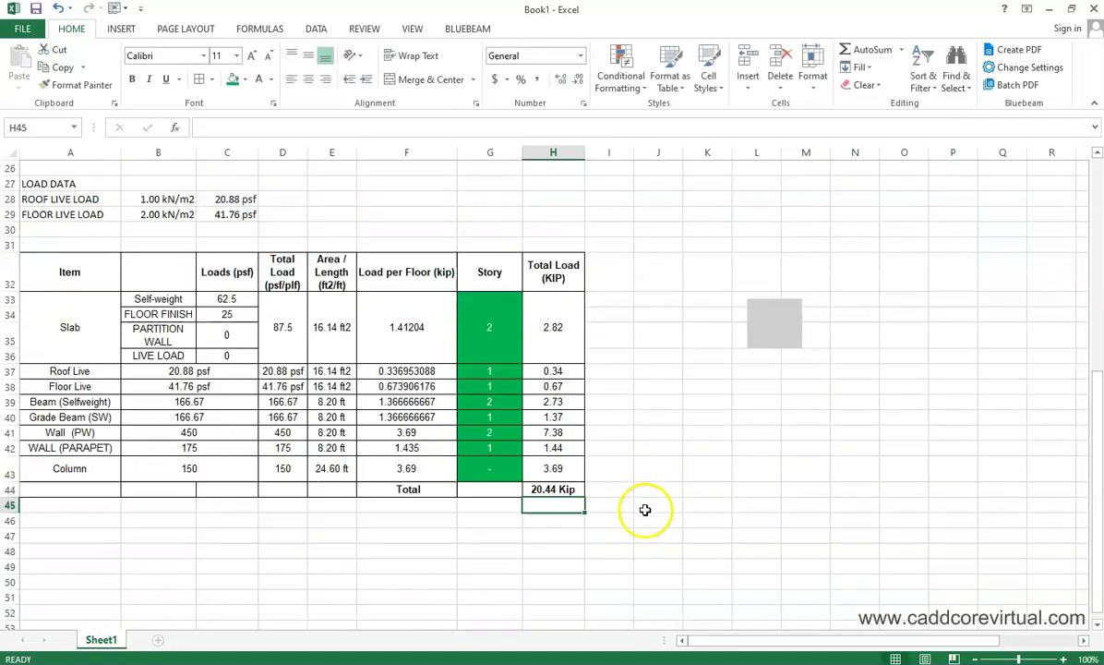
Step: Convert the total load to kN in H45, below the Total, with =H44/I13
text(=)
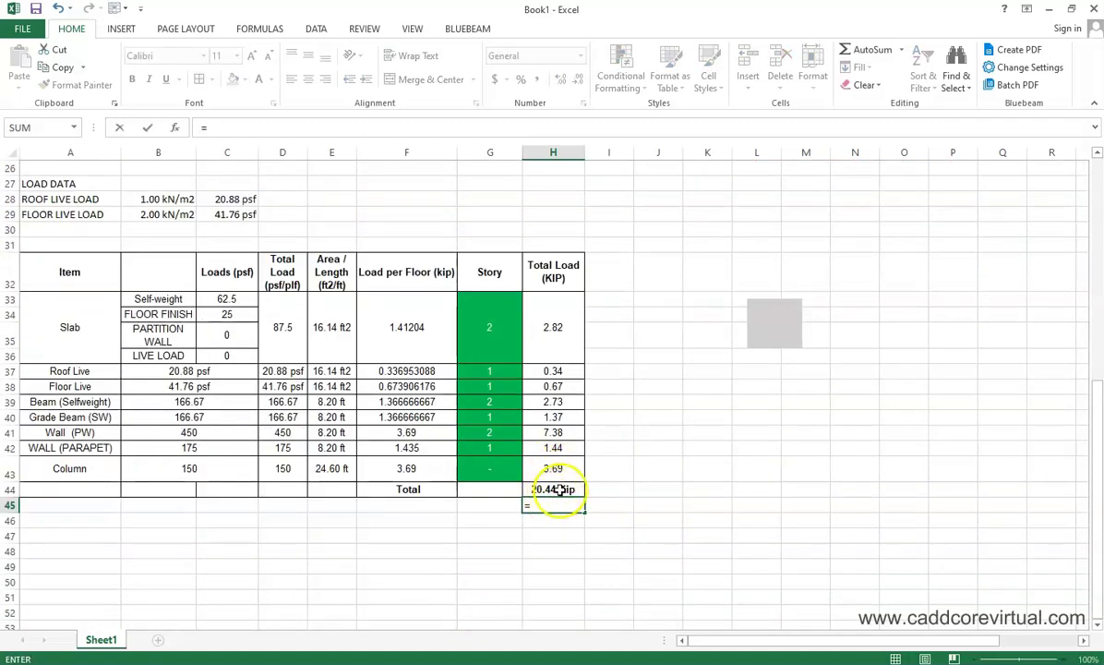
click(558, 490)
text(/)
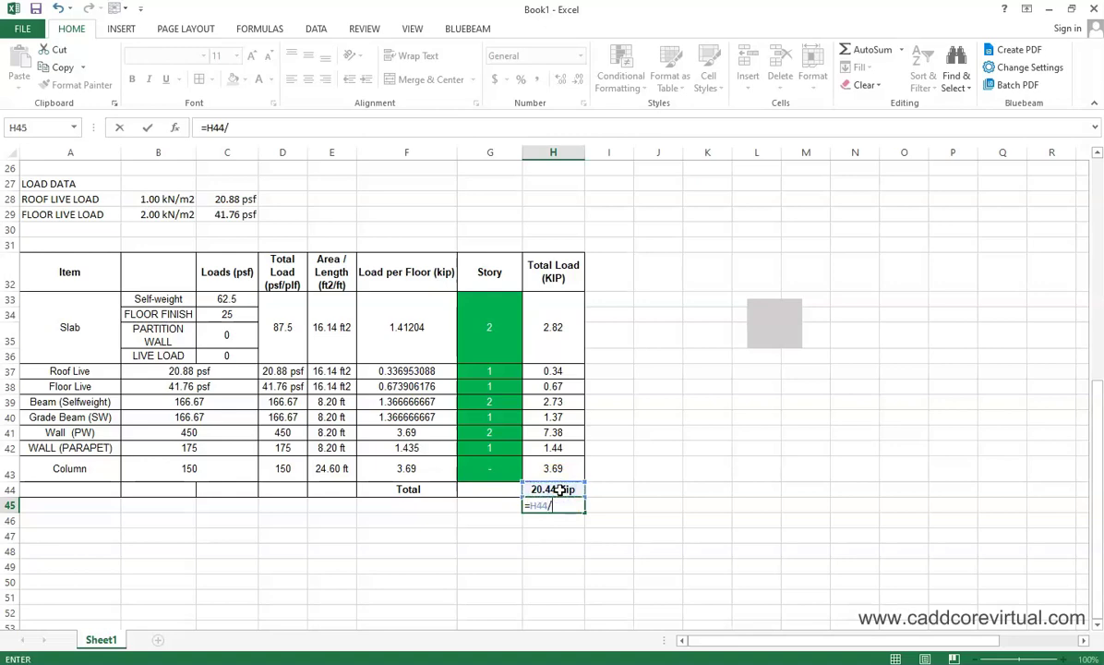
scroll(615, 443, up, 7)
click(609, 304)
key(Return)
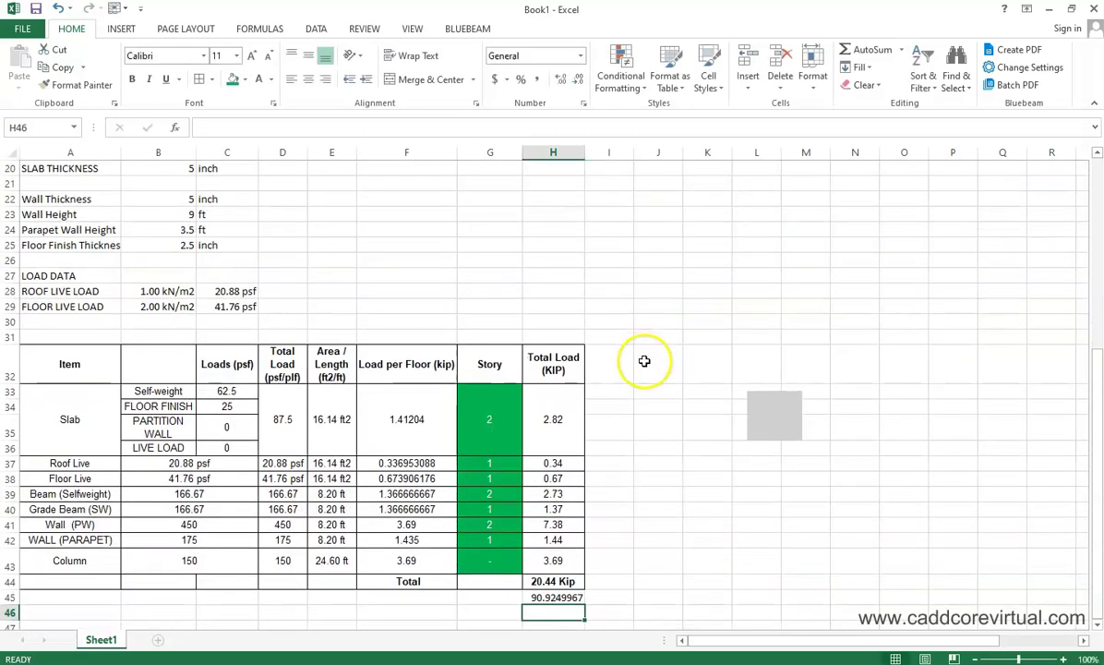
Step: Apply the custom number format 0.00 "kN" to the converted total in H45
click(573, 598)
key(ctrl+1)
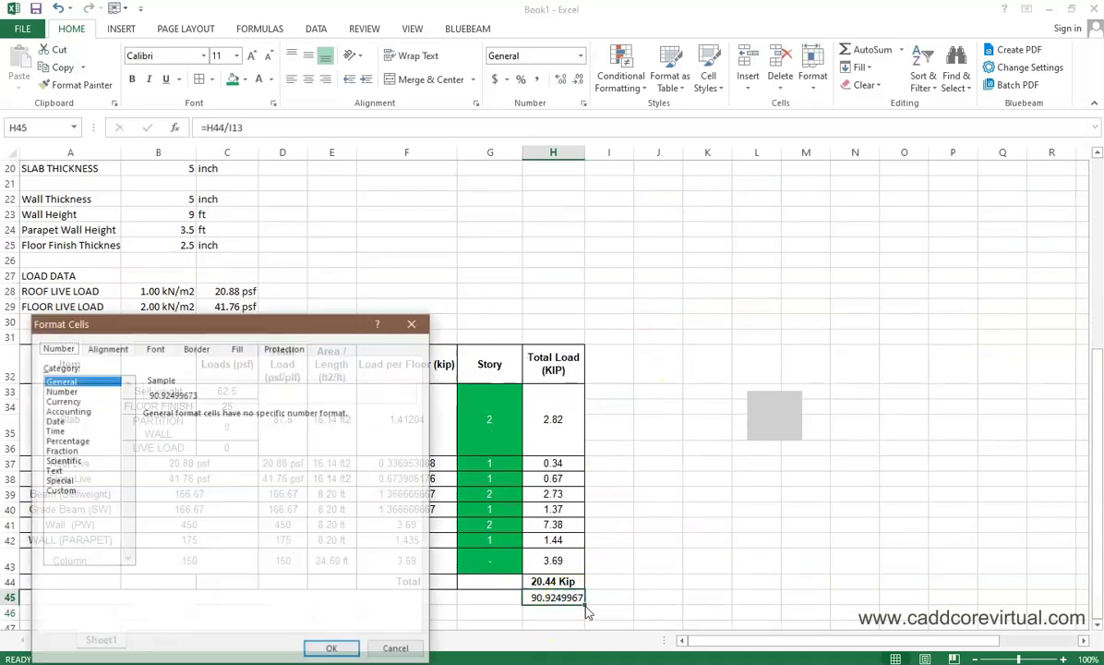
click(84, 490)
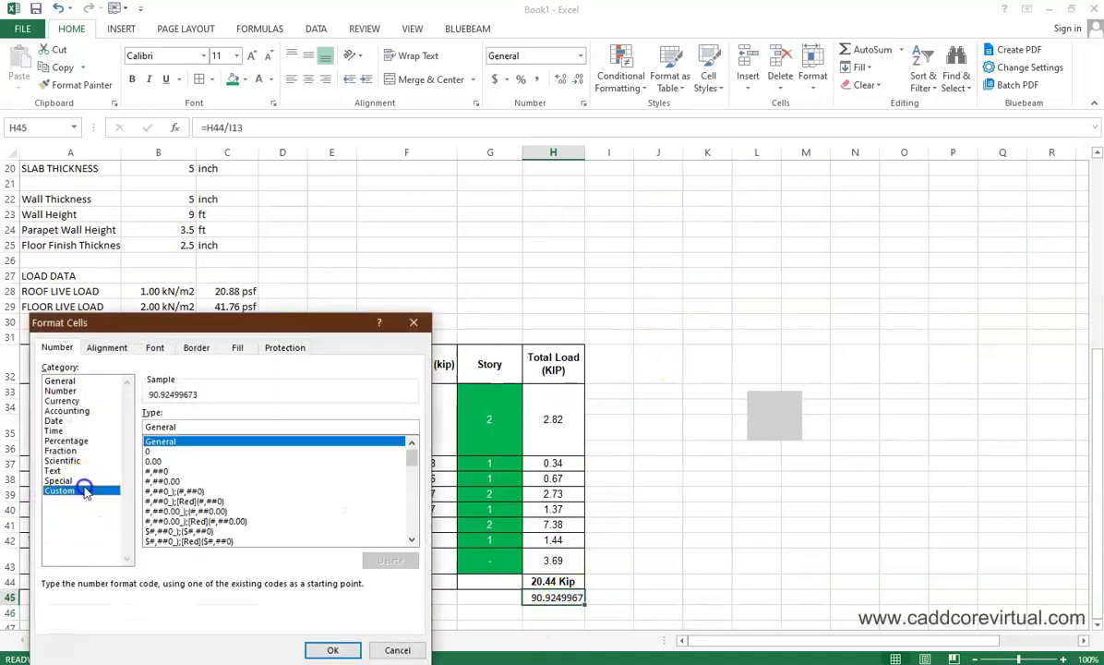
click(155, 461)
click(196, 430)
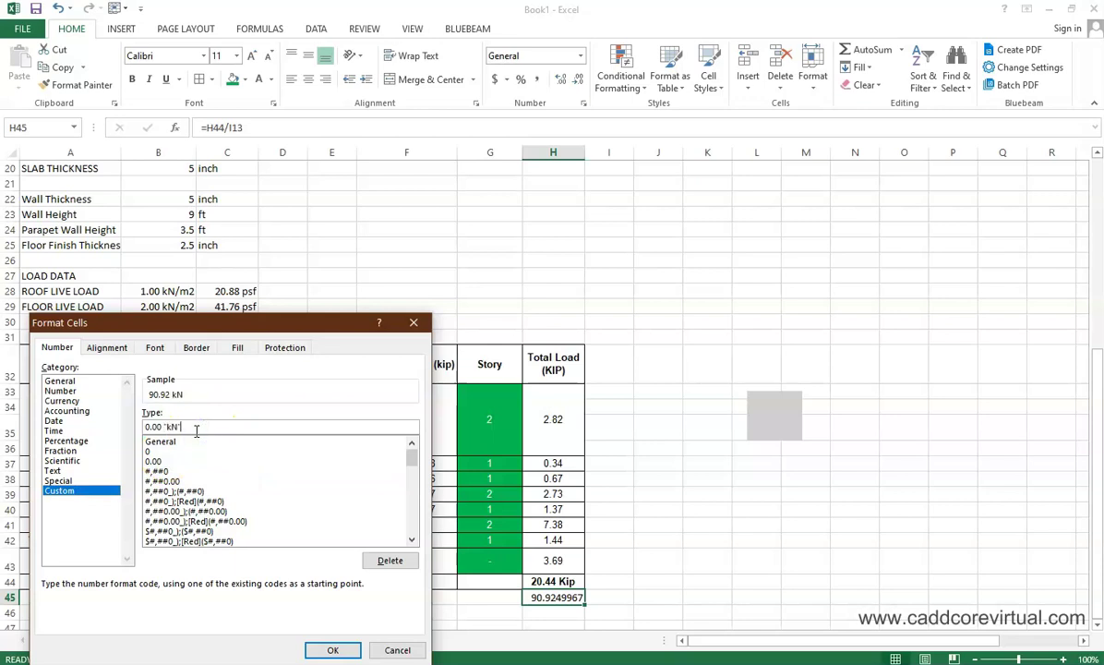
key(Return)
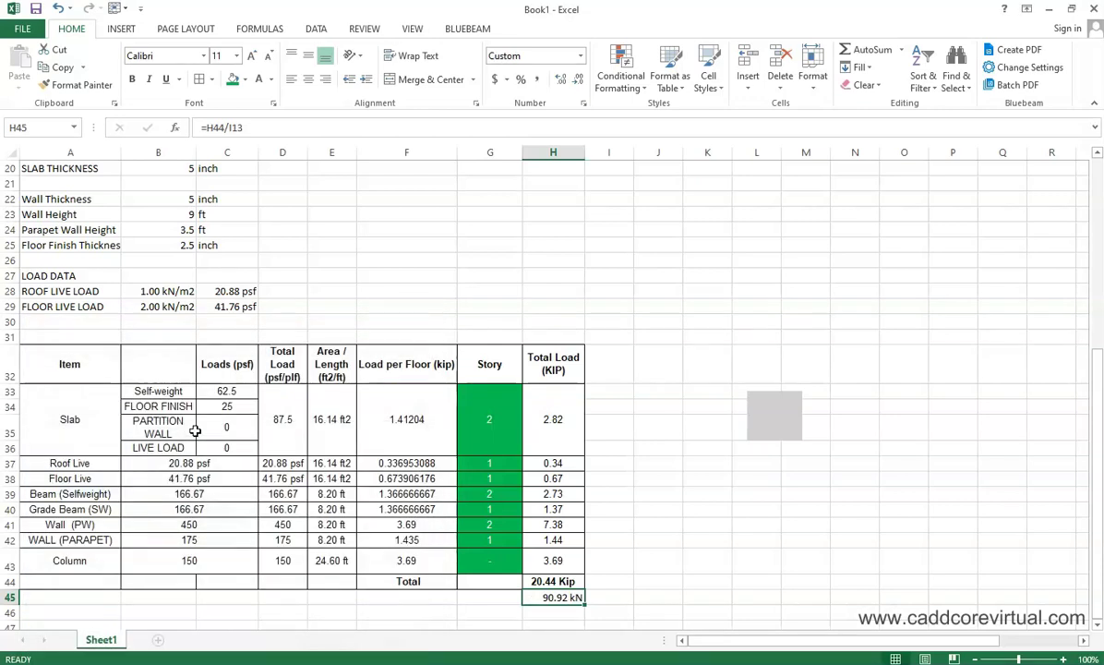
Step: Center the kN total in H45 horizontally and vertically and make it bold
click(309, 82)
scroll(559, 332, down, 1)
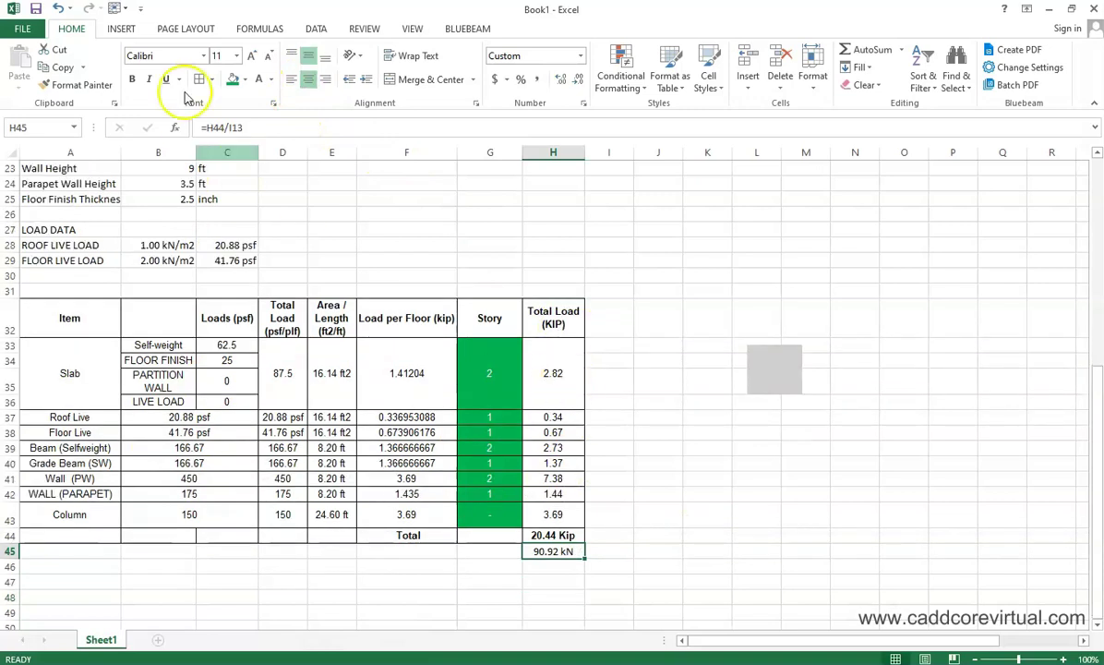
click(132, 79)
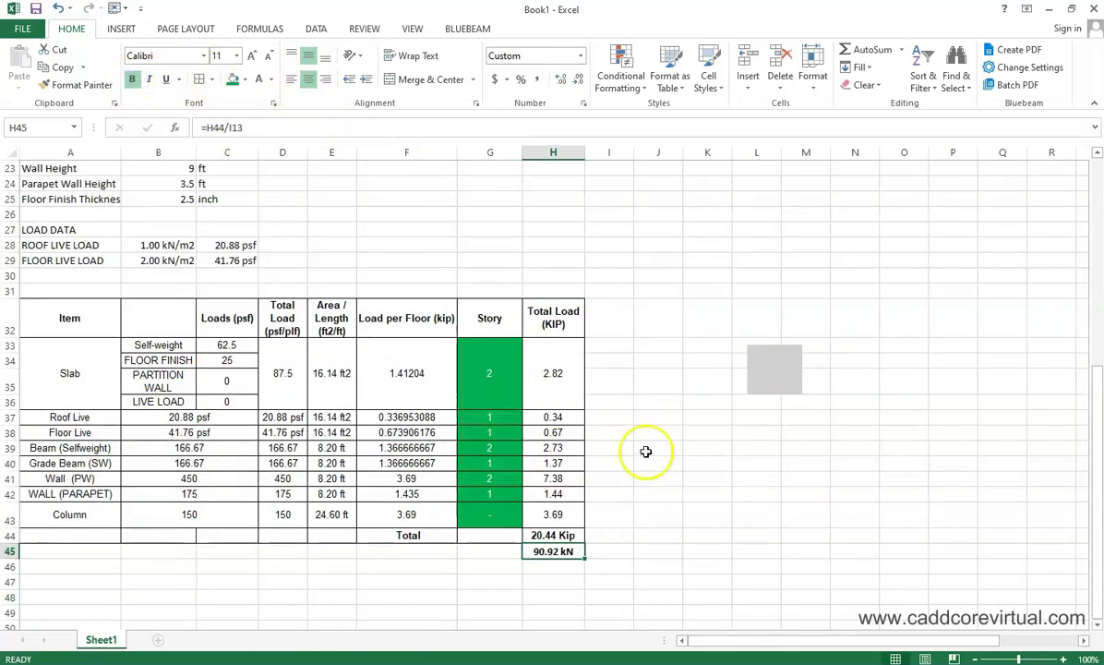
Step: Move the grey tributary-area rectangle up onto the floor plan, into the lower-left bay beside the corner column
click(615, 374)
scroll(726, 424, up, 2)
mouse_move(782, 443)
mouse_down()
mouse_move(813, 480)
mouse_move(776, 548)
mouse_move(786, 375)
mouse_up()
scroll(814, 480, up, 4)
scroll(786, 390, up, 4)
scroll(582, 360, down, 2)
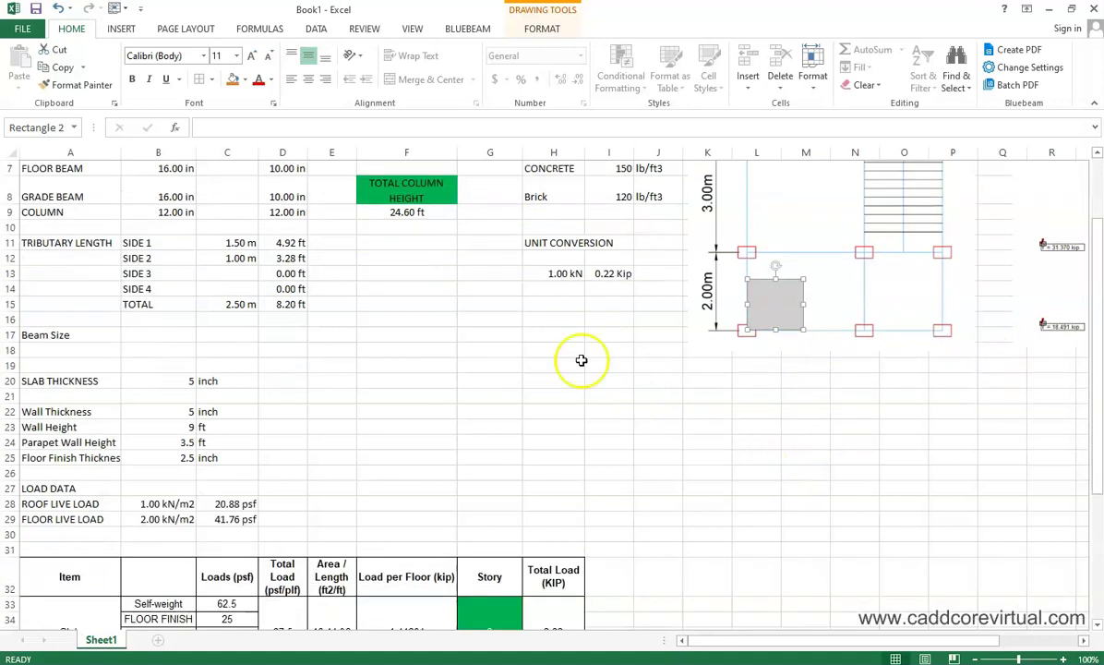
Step: Enter the heading RESULT COMPARISON in A47 and the label FROM STAAD in A49
scroll(582, 360, down, 7)
click(116, 486)
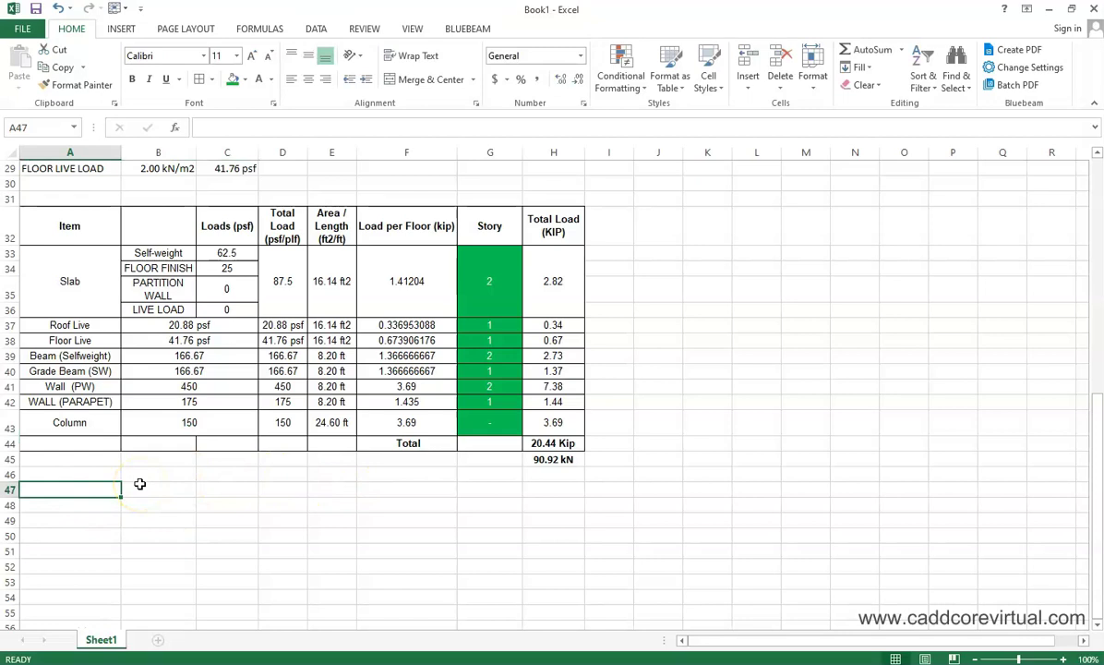
text(RESULT COMPA)
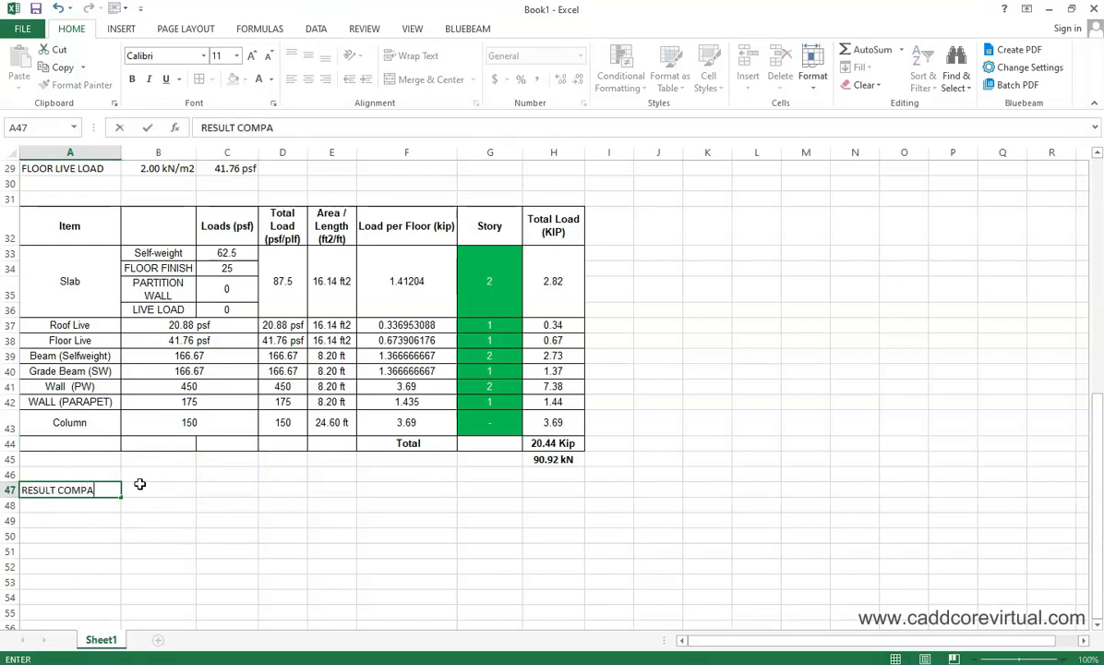
key(Return)
key(Return)
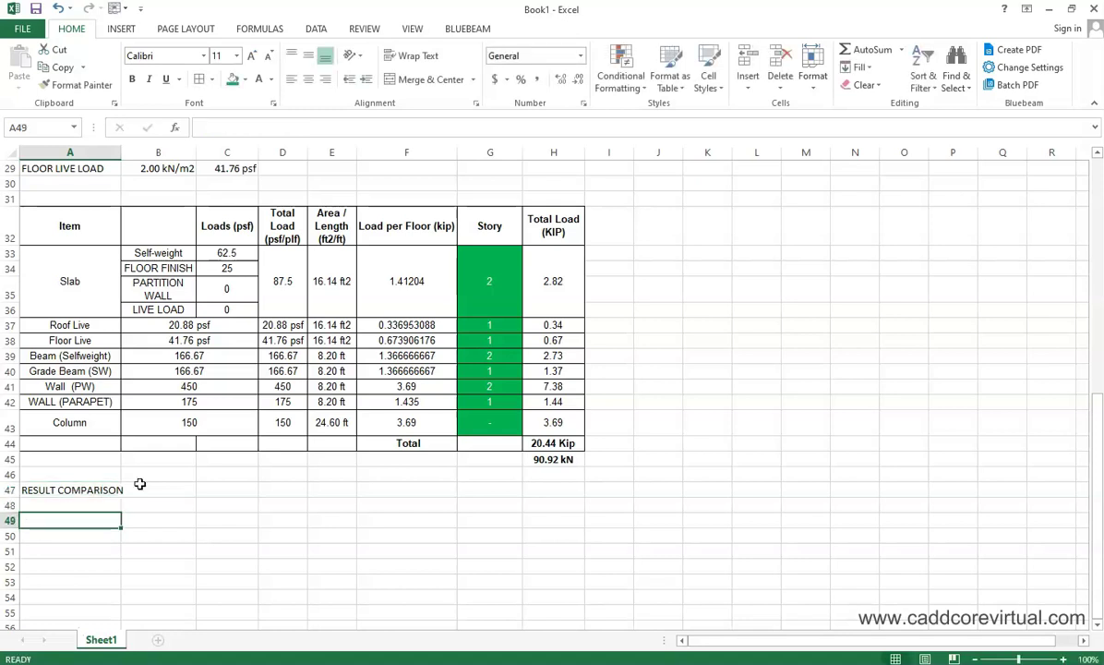
text(FR)
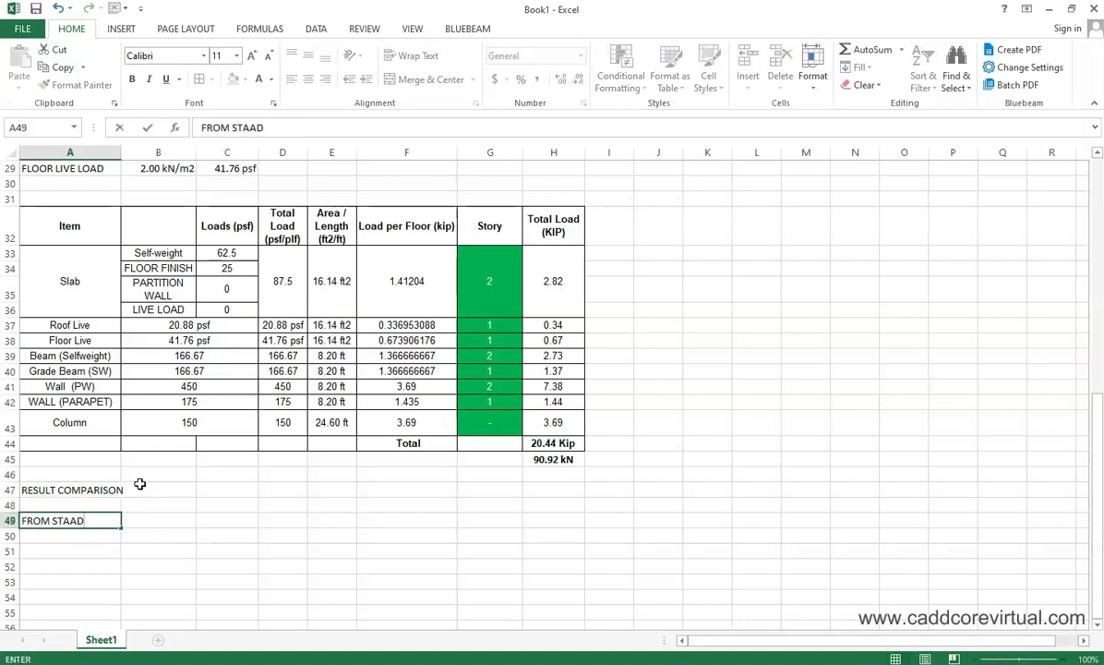
text(OM STAAD)
key(Tab)
Step: Look up the corner column's reaction in the STAAD results image and enter 18.491 in B49
text(=)
key(Escape)
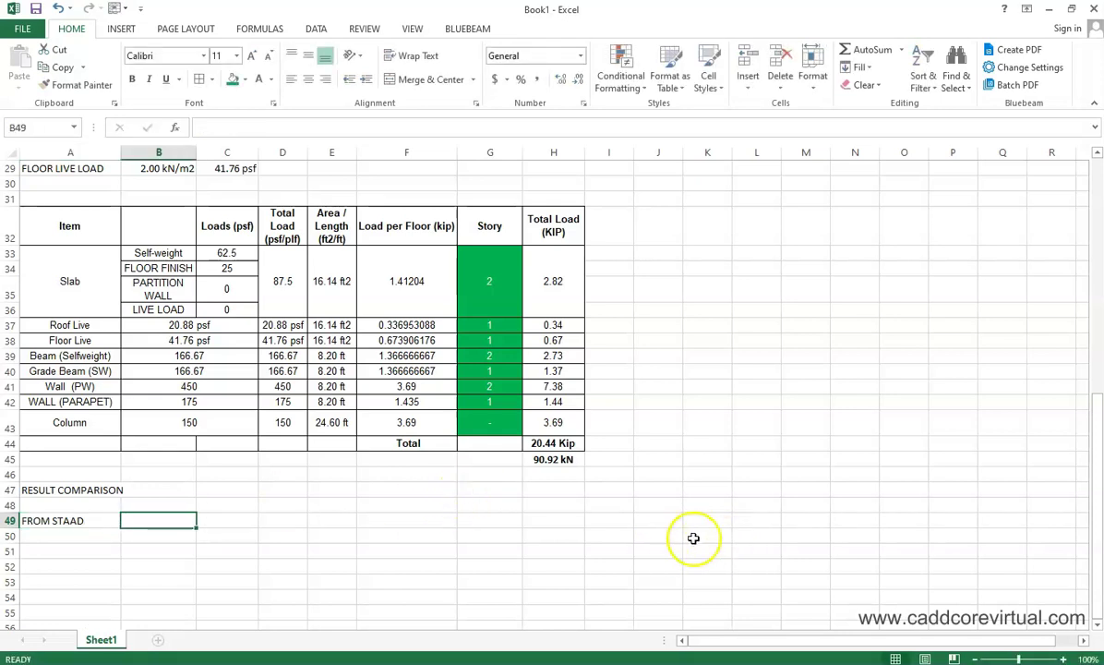
drag(895, 641, 986, 631)
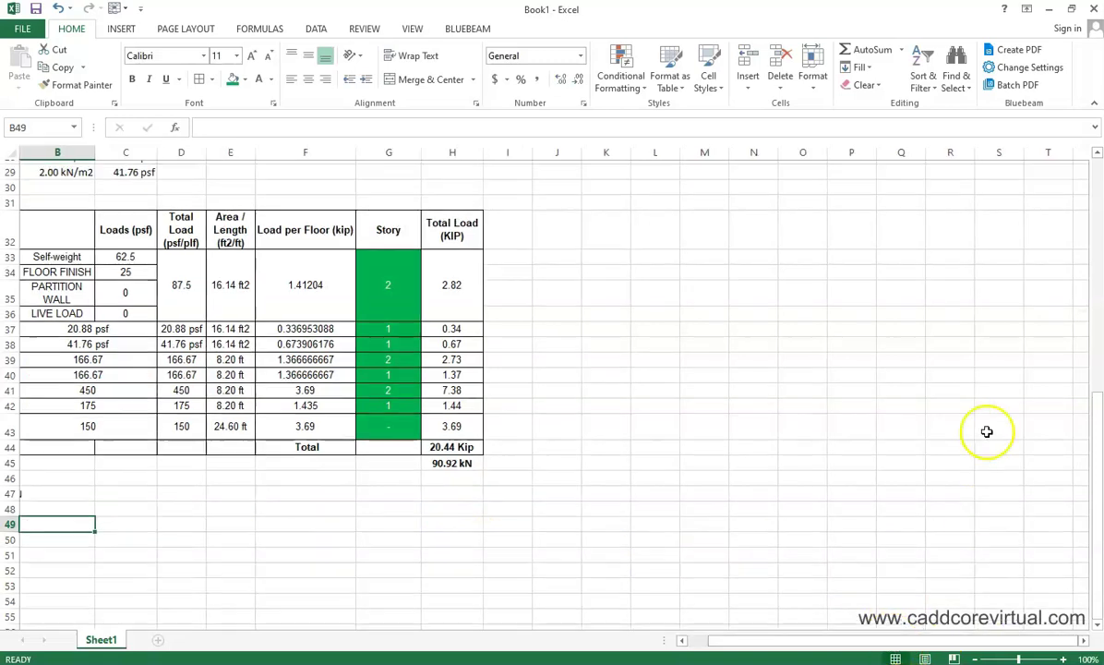
scroll(988, 434, up, 8)
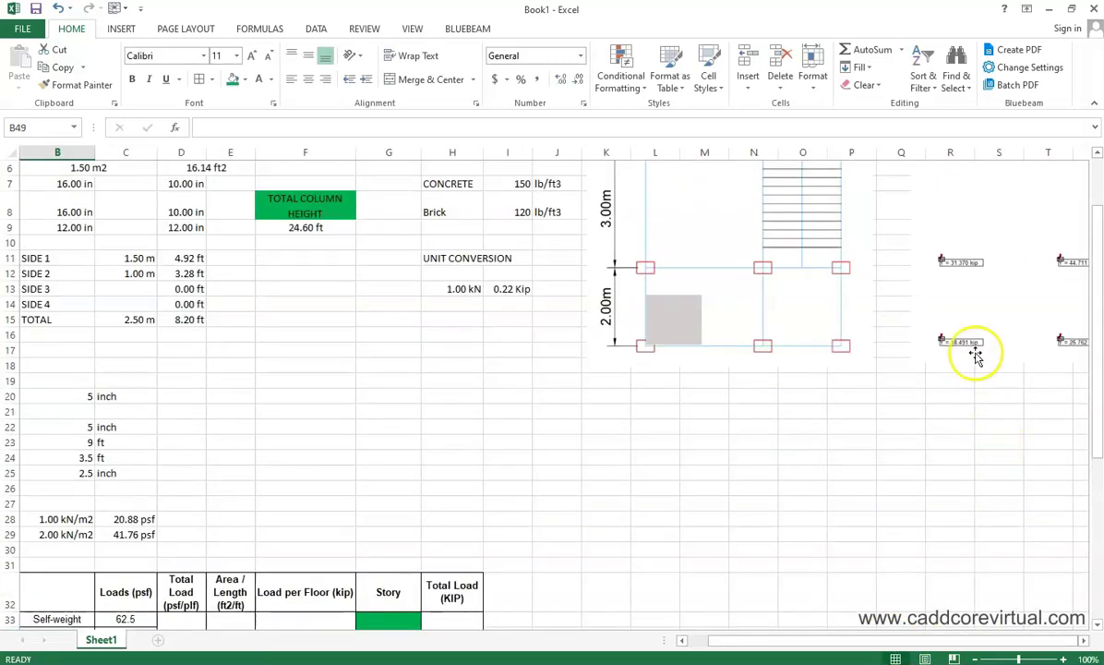
drag(939, 640, 877, 640)
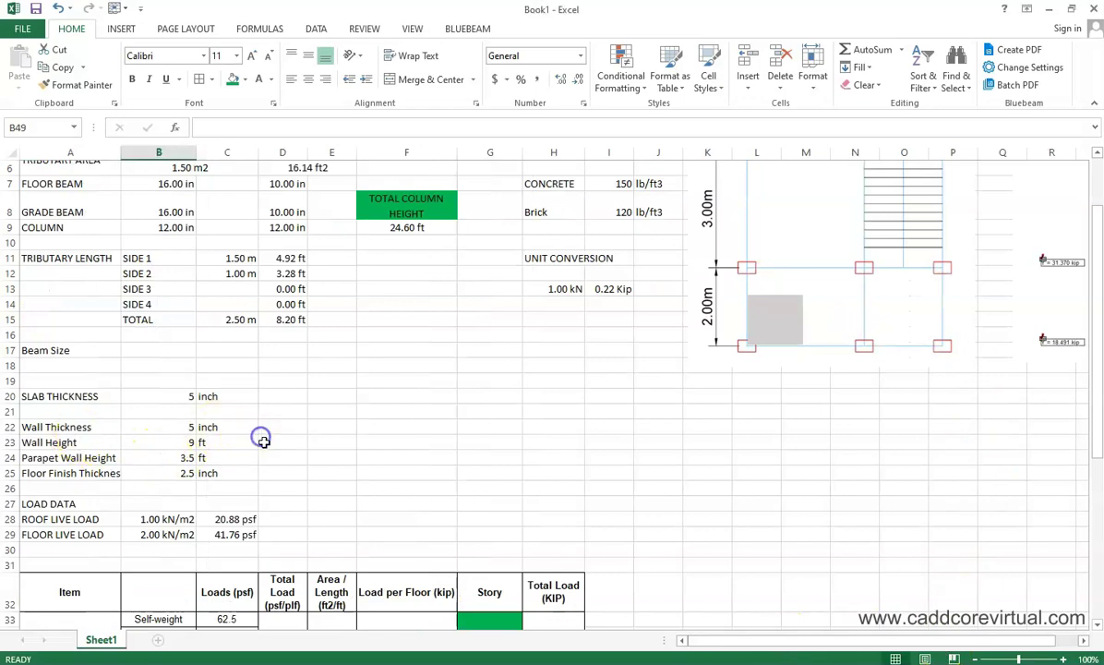
scroll(263, 443, down, 5)
scroll(267, 455, down, 4)
text(18.491)
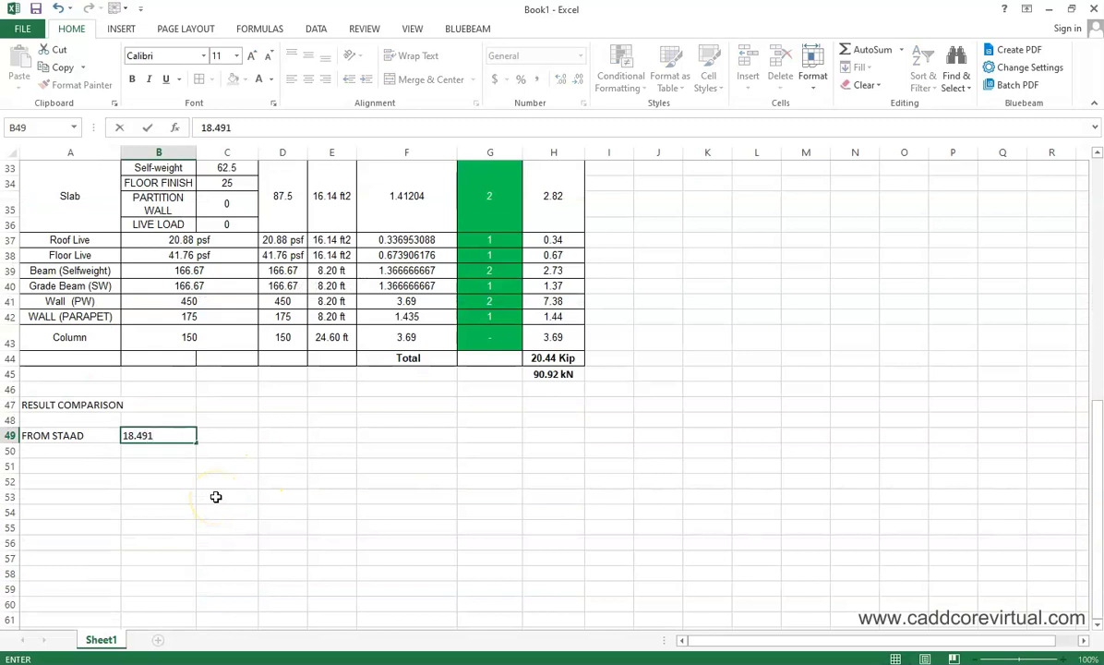
key(ctrl+Return)
key(ctrl+1)
click(74, 490)
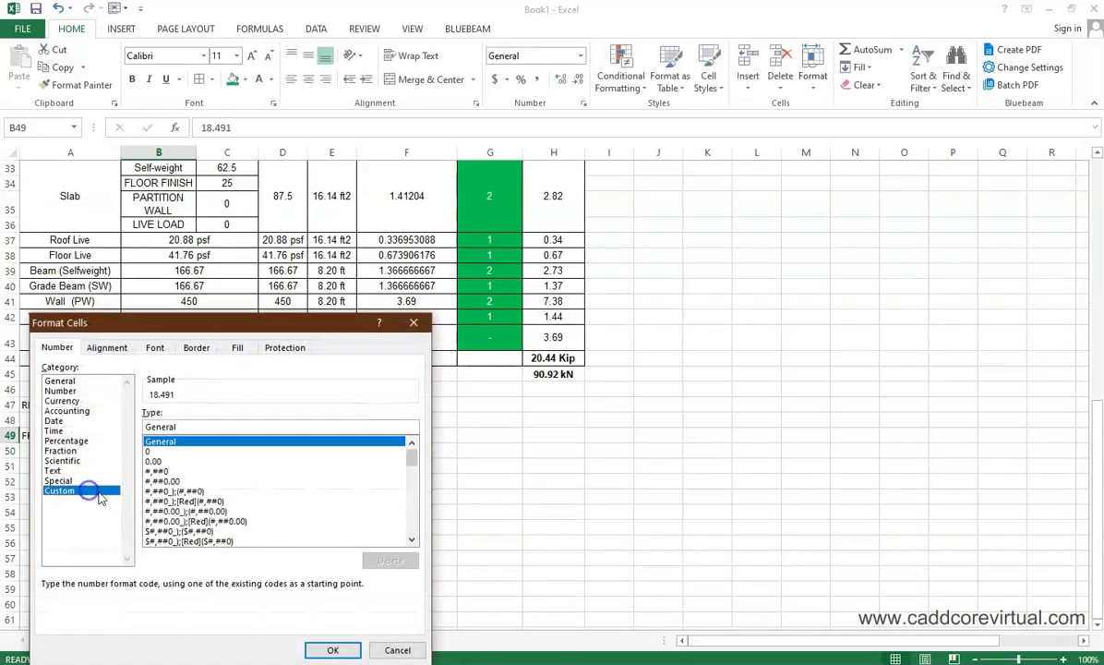
double_click(224, 446)
Step: Enter the unit kN in C49 beside the STAAD value
click(235, 436)
text(Kn)
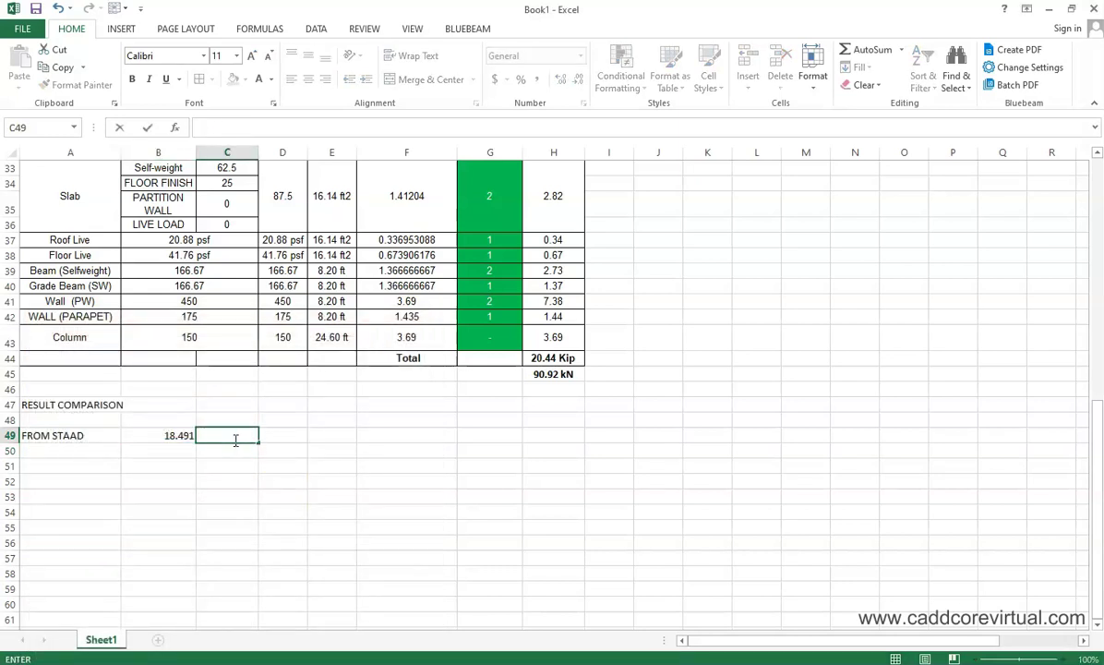
key(Return)
Step: Enter the label MANUAL CALCULATION in A50, below FROM STAAD
key(Left)
key(Left)
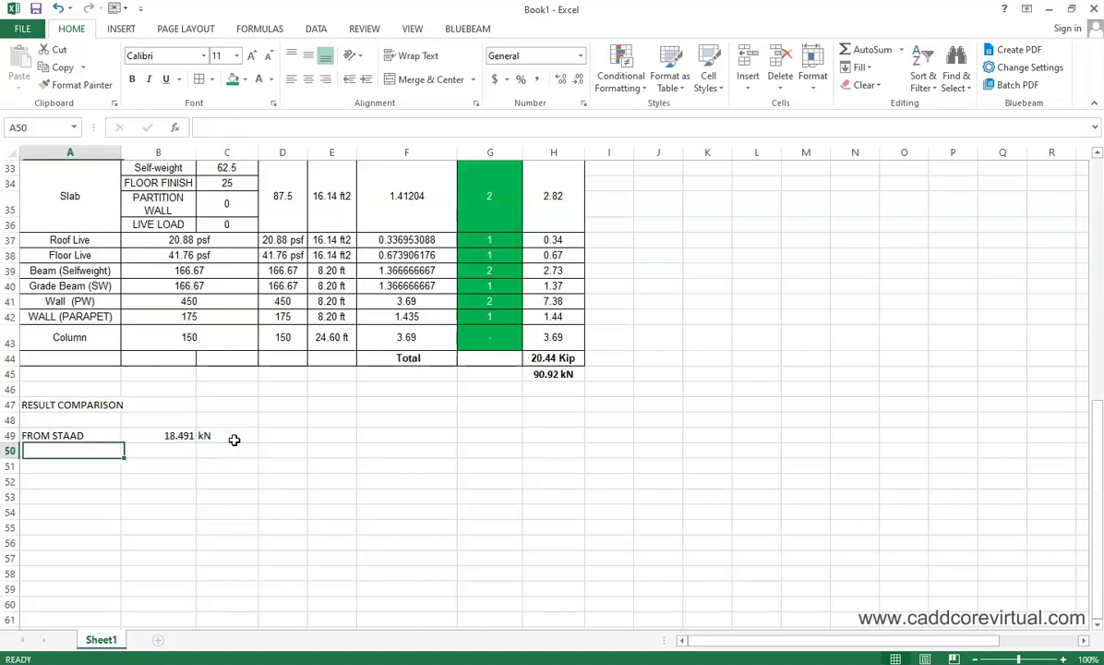
text(f)
key(BackSpace)
key(BackSpace)
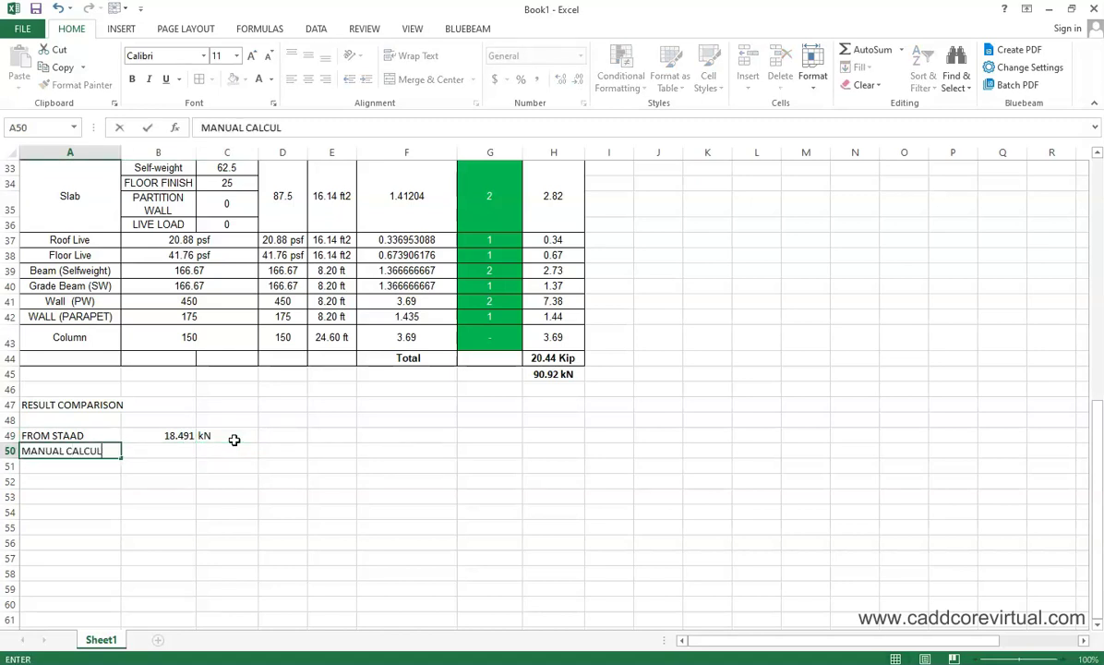
key(Tab)
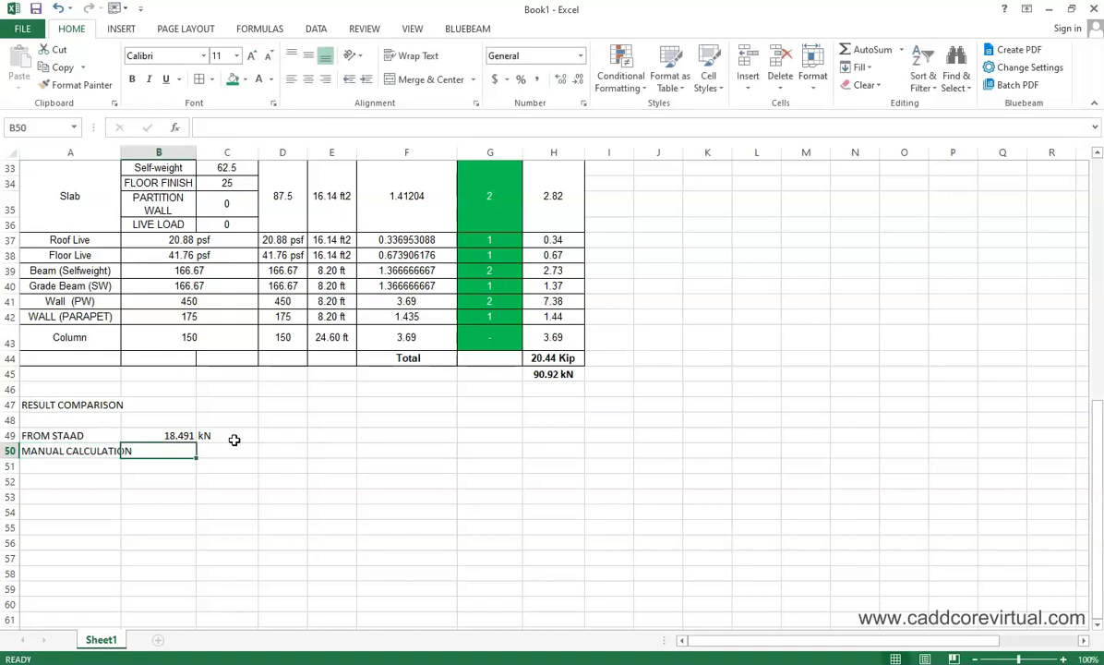
Step: Replace the unit in C49 with Kip
key(Up)
key(Right)
text(K)
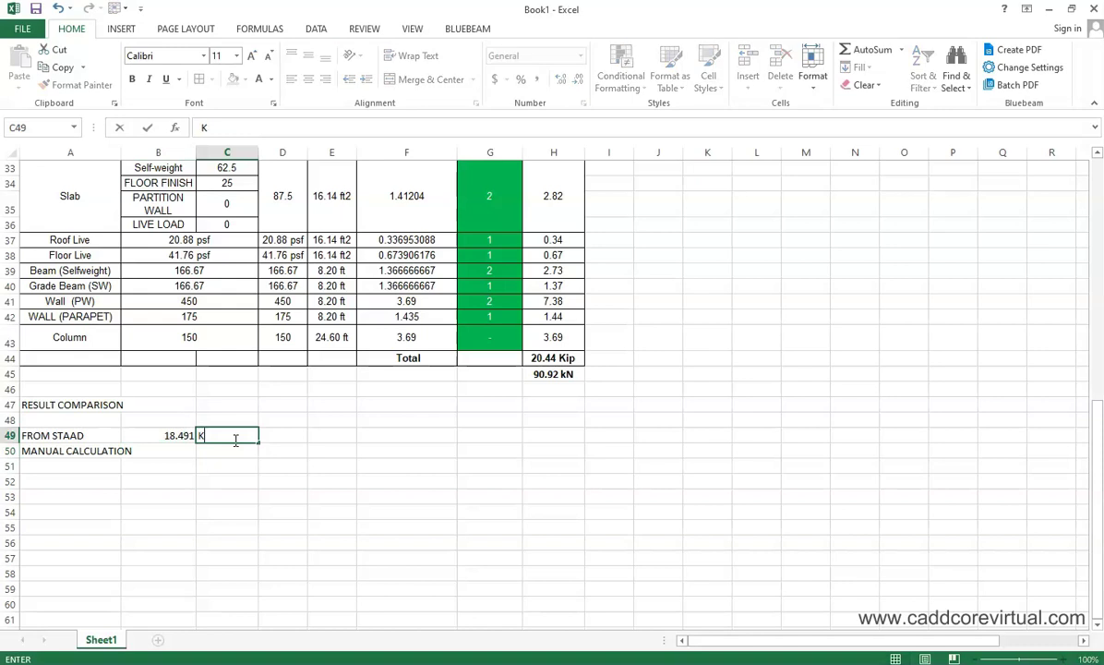
key(Return)
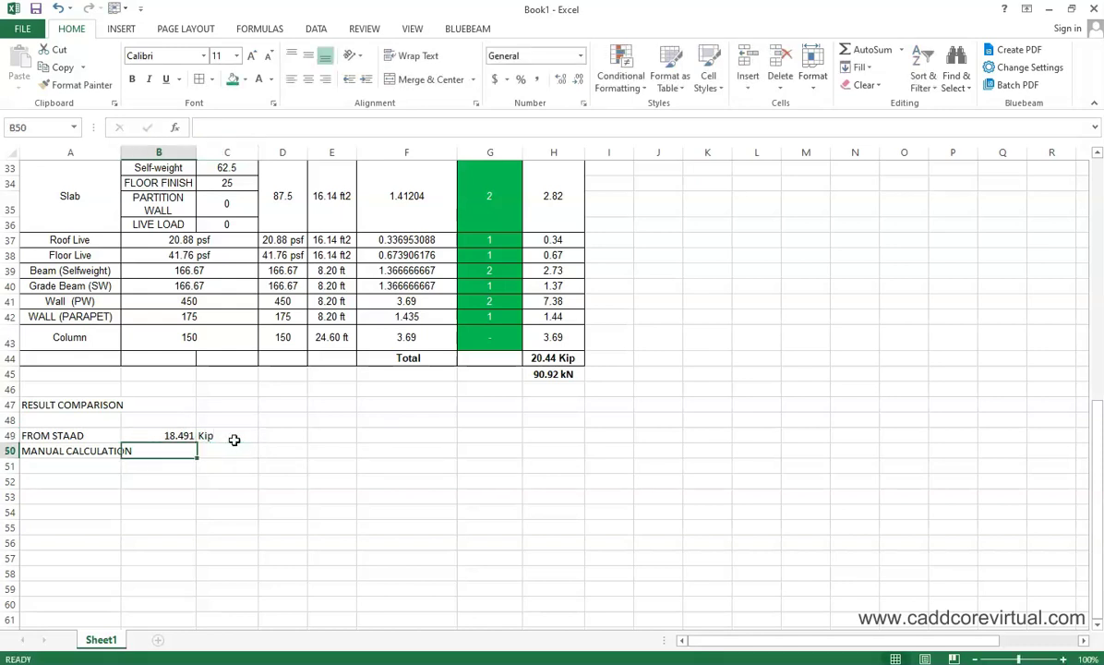
Step: Enter 20.44 in B50 as the manual calculation result and the unit Kip in C50
text(2)
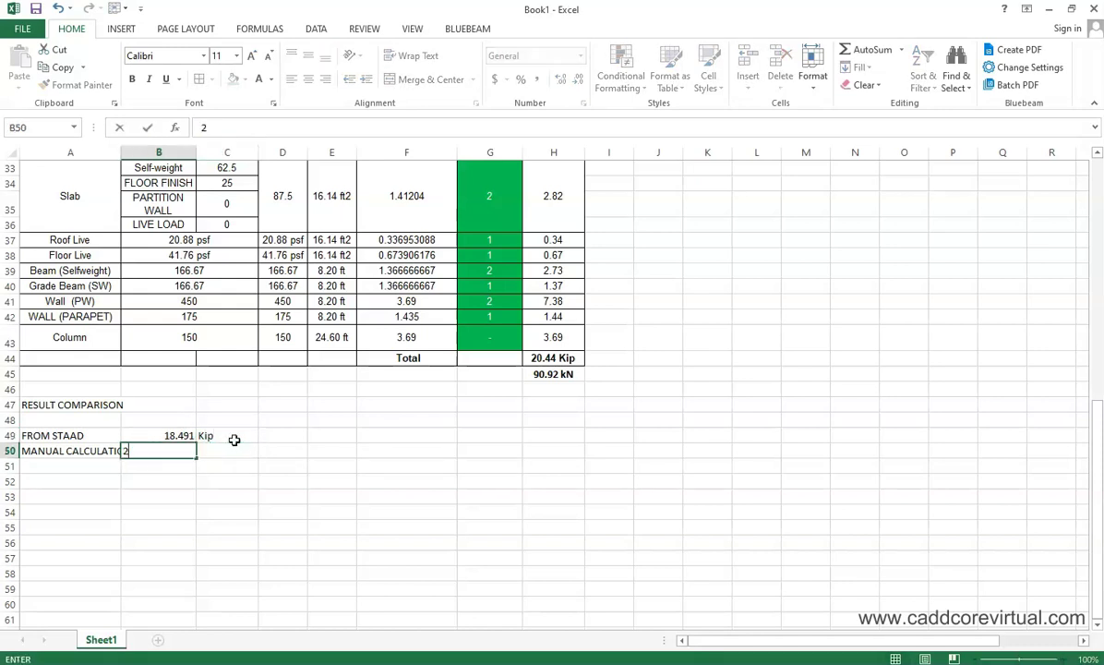
text(0.44)
key(Right)
text(Kip)
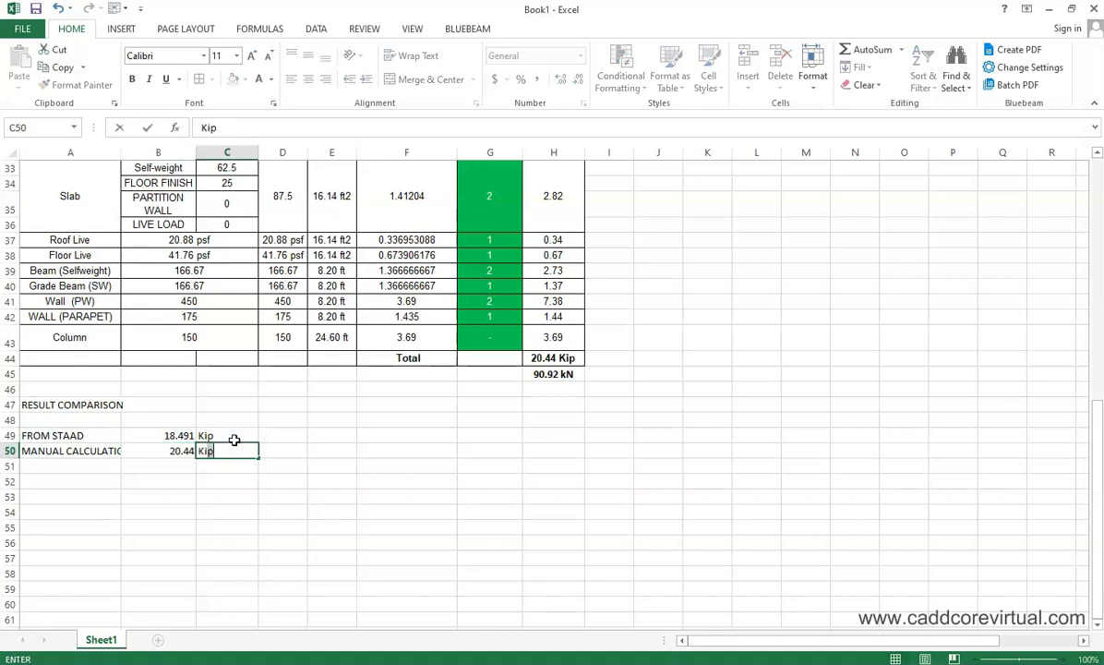
key(Return)
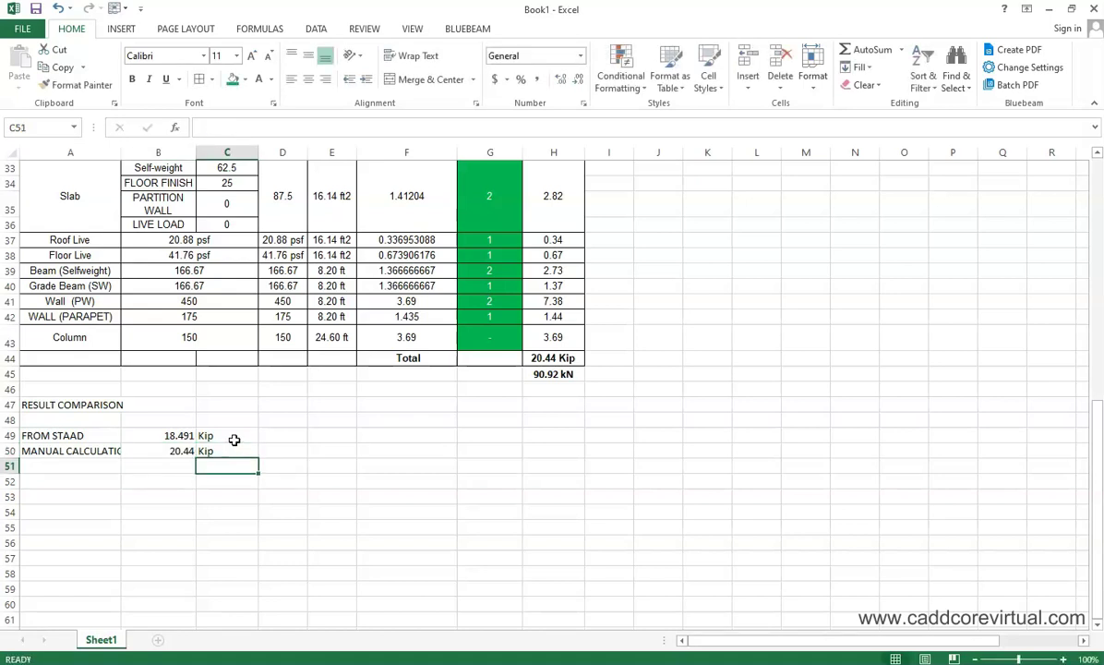
Step: Replace the manual calculation value in B50 with a formula linking to the Total in H44
click(181, 450)
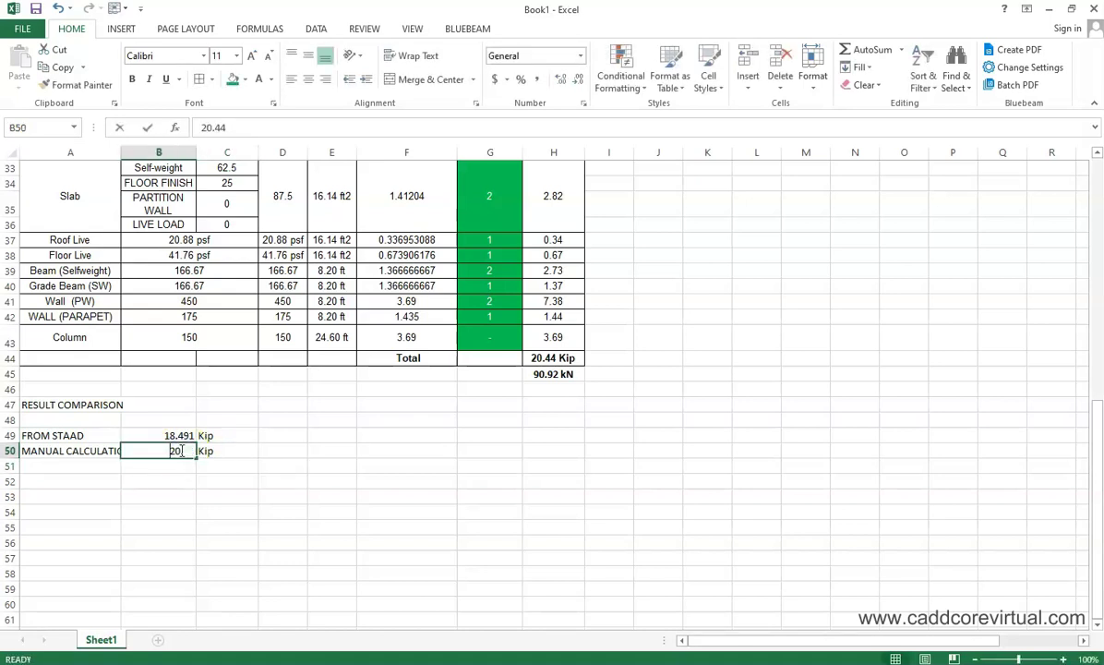
text(=)
click(540, 359)
key(Return)
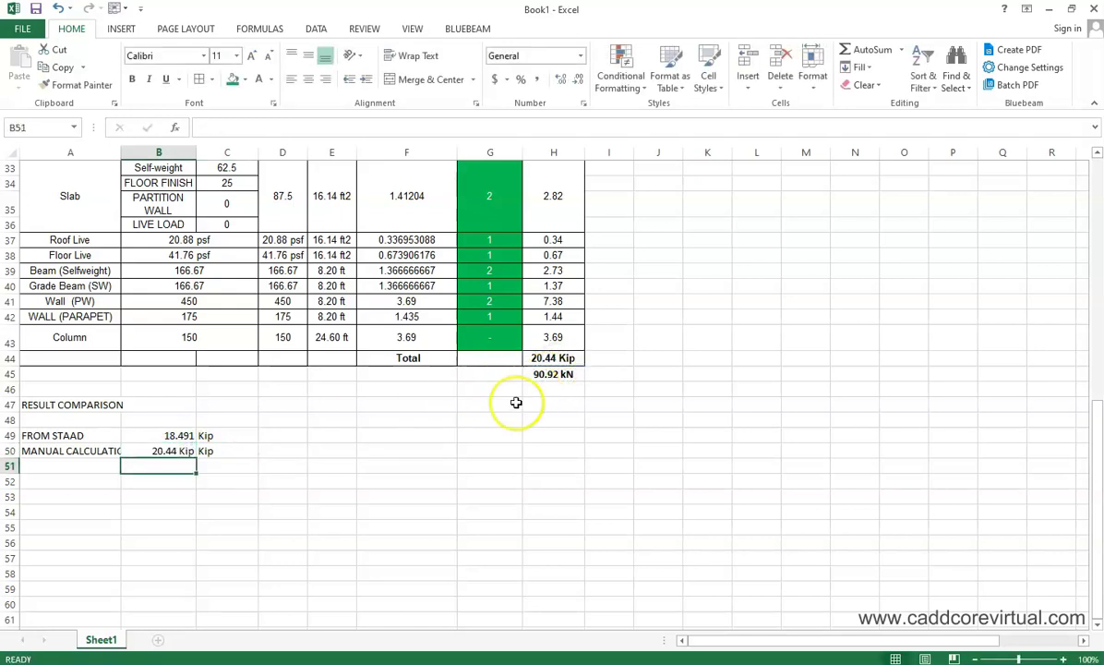
Step: Clear the unit texts from C49:C50 and apply the custom number format 0.00 "Kip" to the STAAD value in B49
click(189, 438)
drag(220, 439, 226, 452)
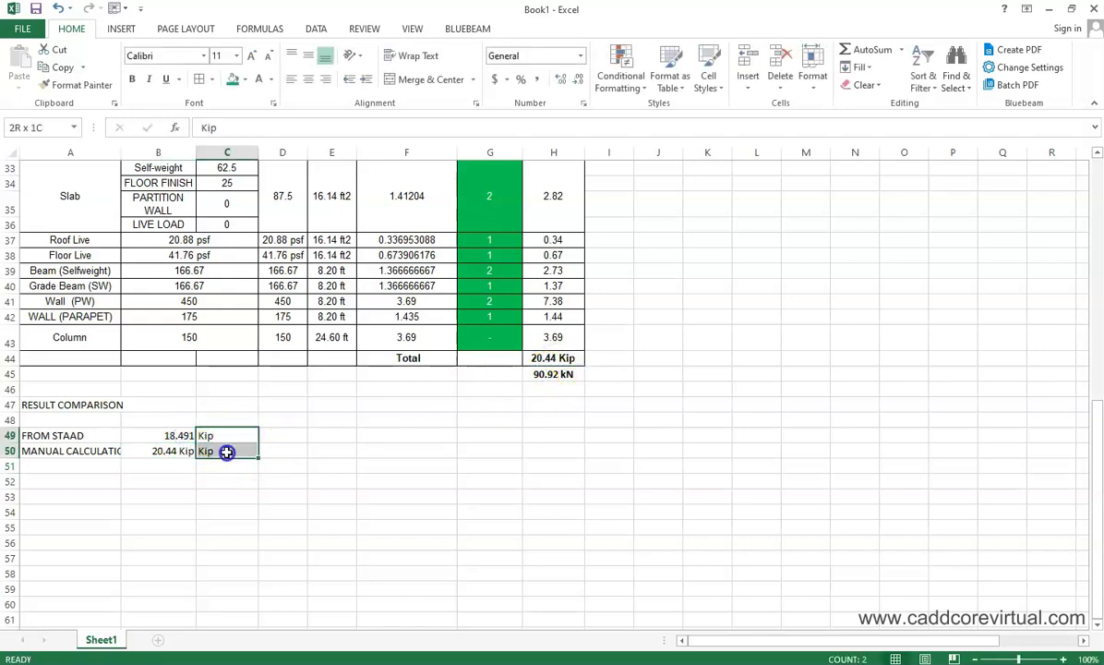
click(190, 436)
key(ctrl+1)
click(79, 490)
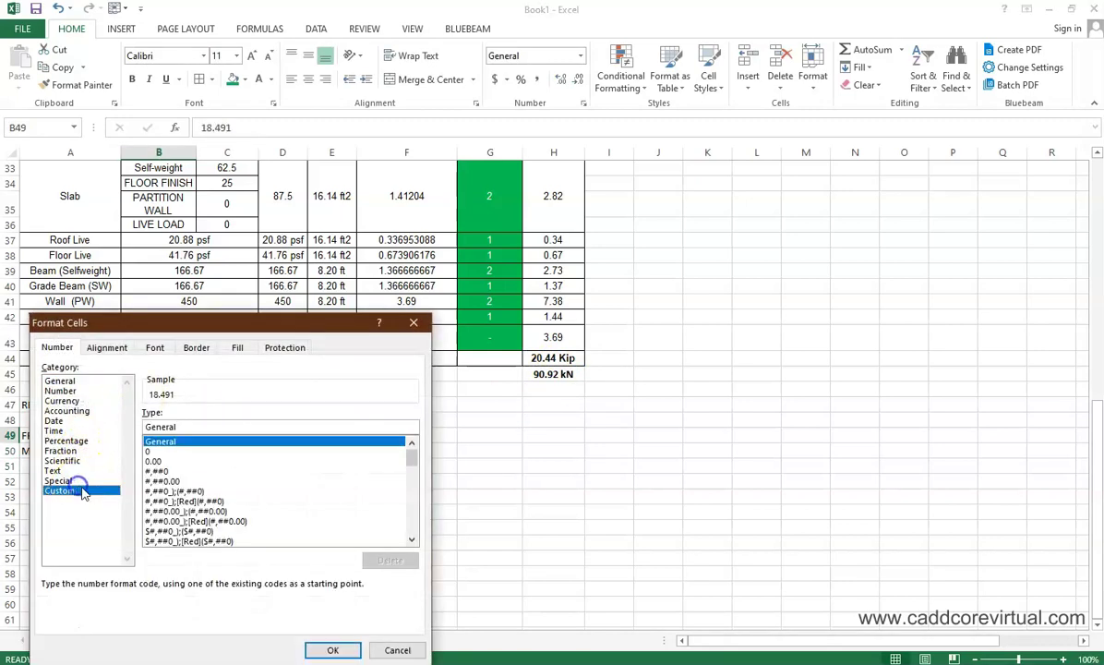
click(153, 460)
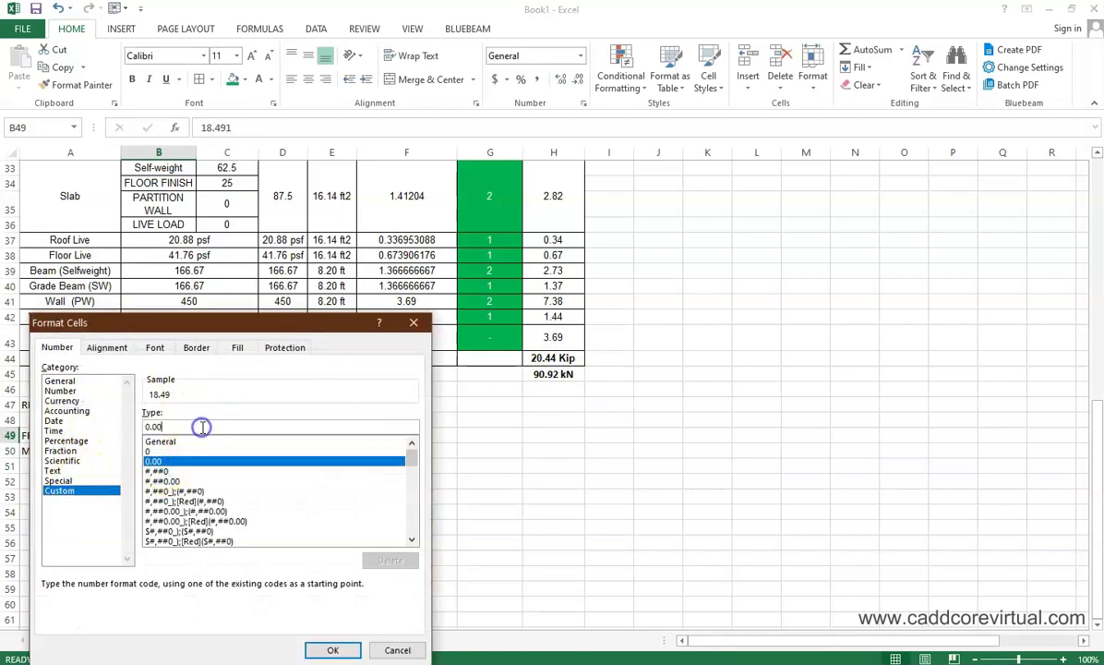
click(202, 427)
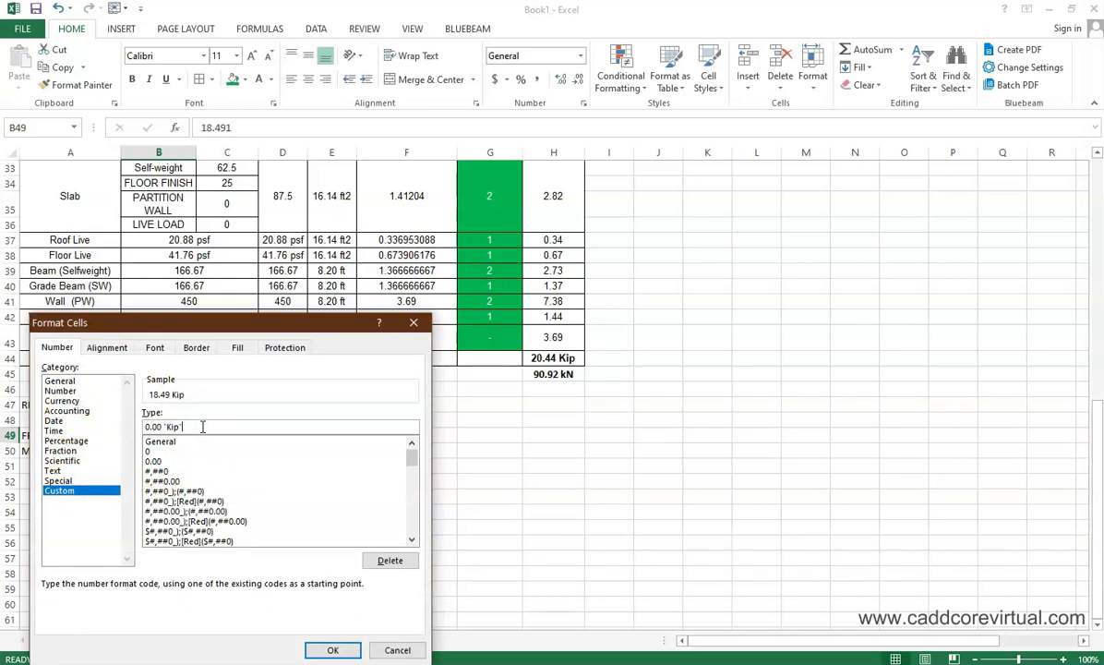
key(Return)
click(242, 496)
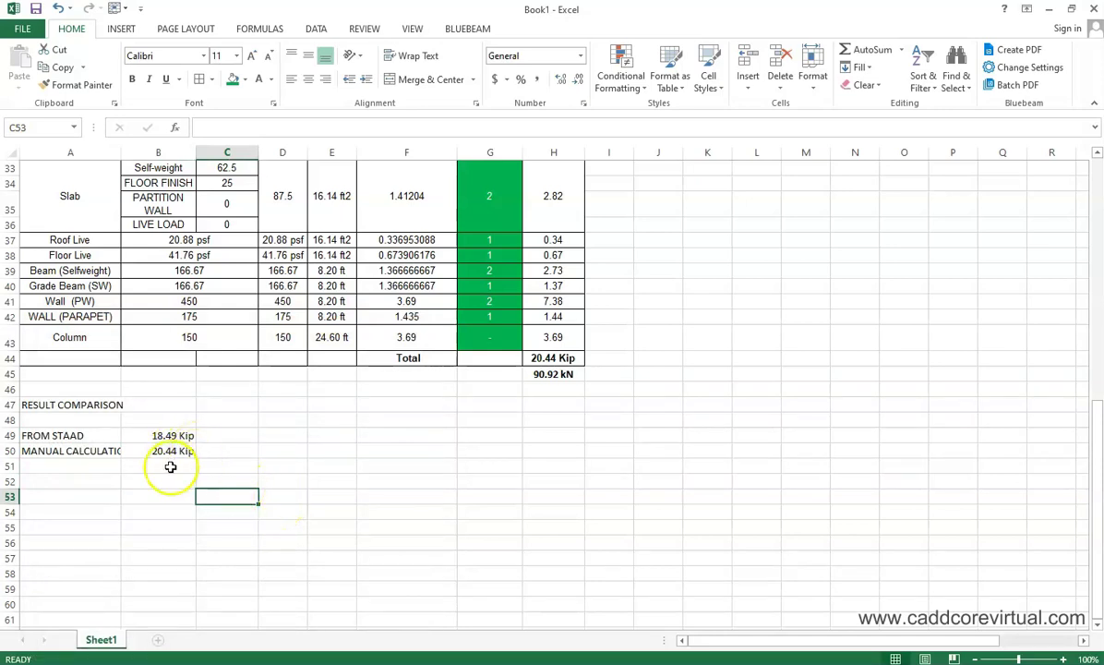
Step: Widen column A to fit its content so the MANUAL CALCULATION label shows in full
click(95, 449)
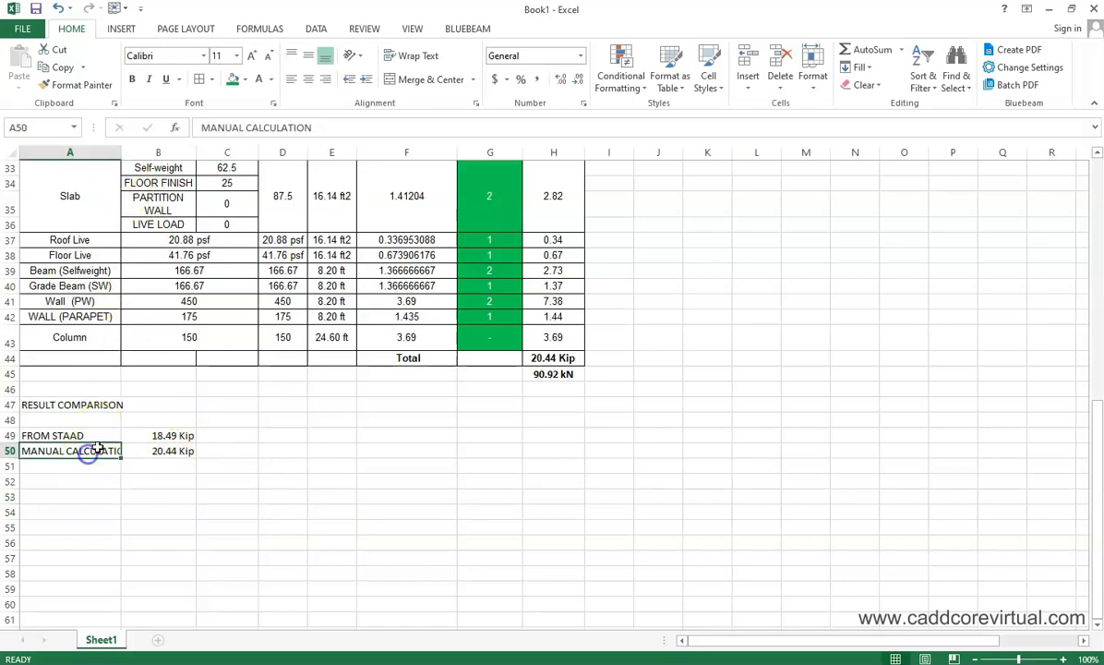
drag(120, 152, 128, 155)
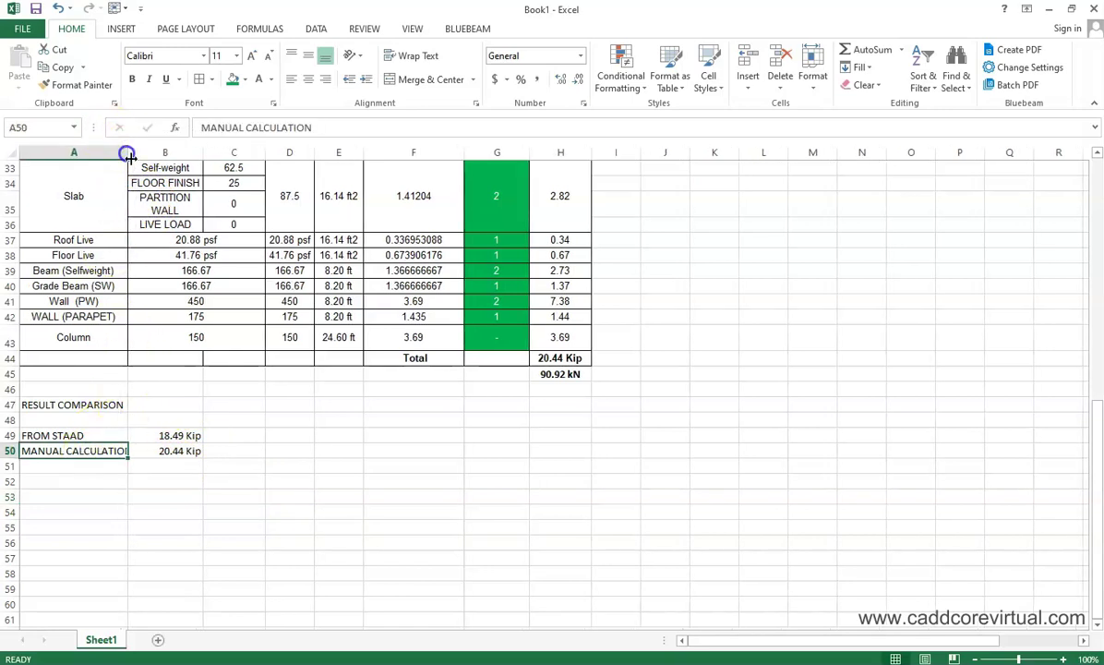
double_click(129, 152)
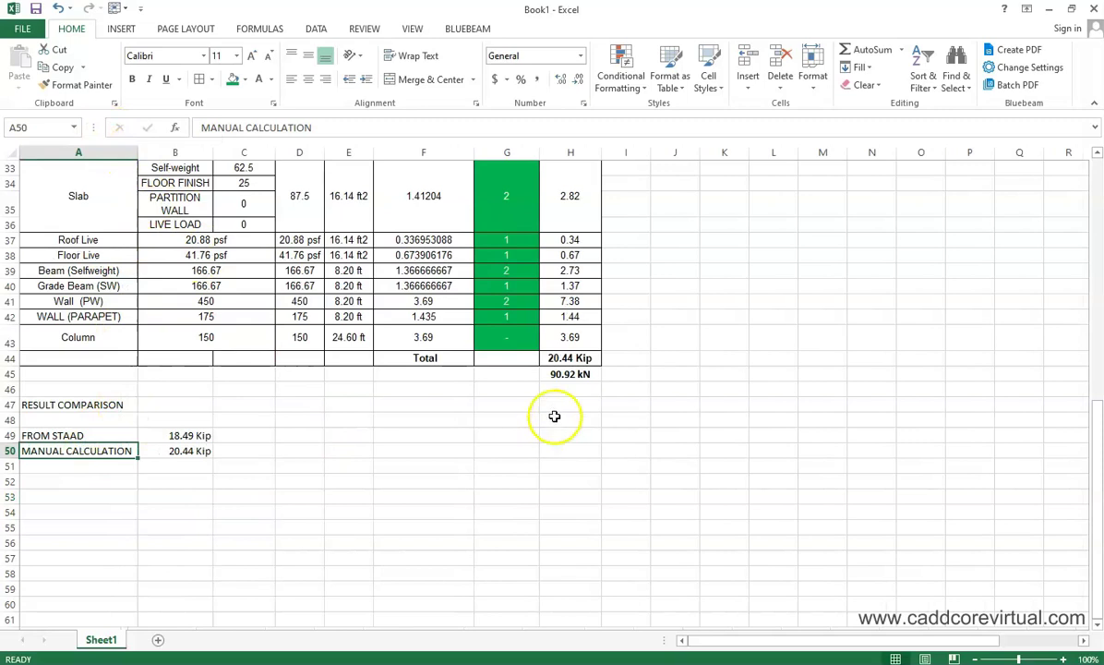
scroll(554, 417, up, 11)
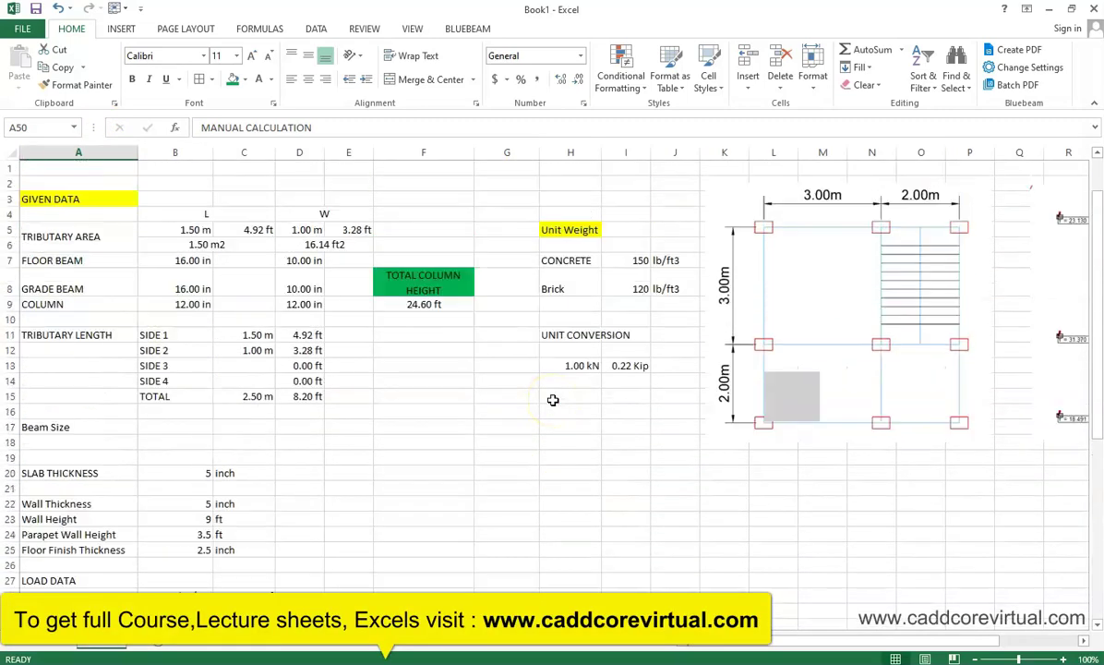